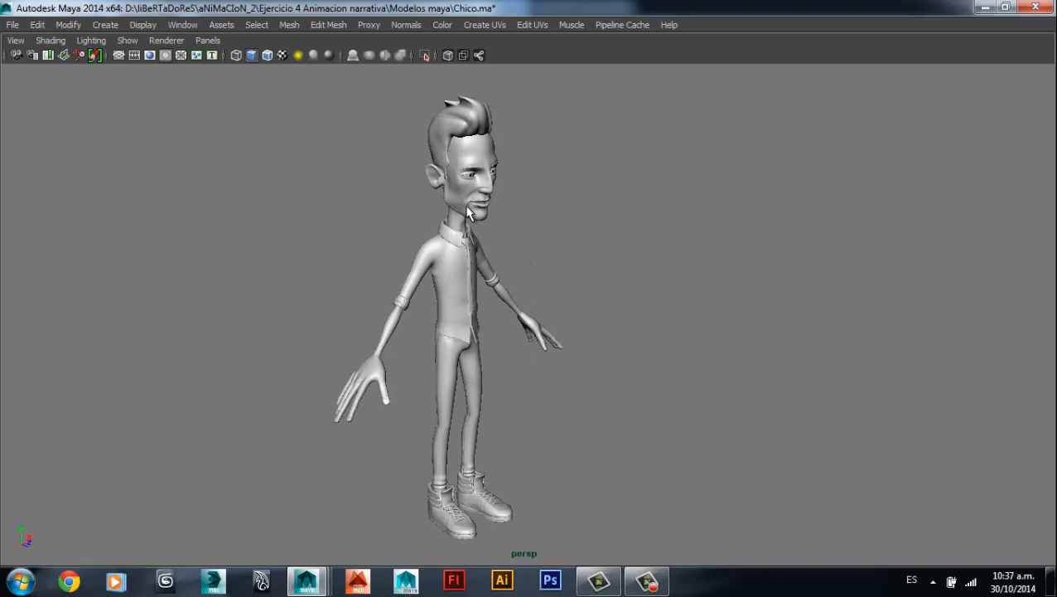
# - Select the character's head and examine its wireframe topology from the sides and the front
pyautogui.scroll(10, 452, 179)
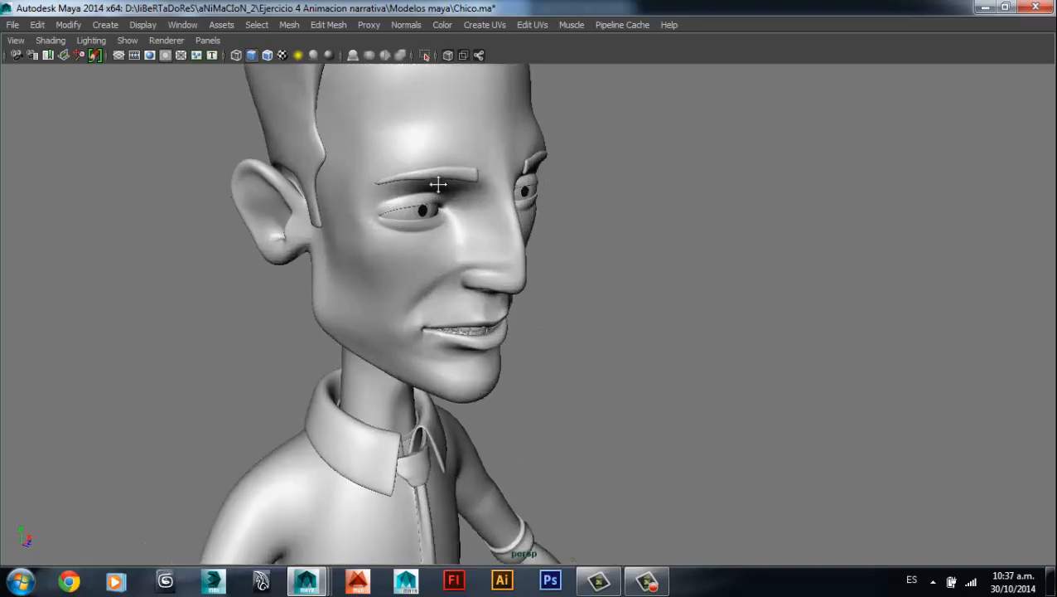
pyautogui.keyDown('alt'); pyautogui.moveTo(438, 184); pyautogui.dragTo(442, 208); pyautogui.keyUp('alt')
pyautogui.click(504, 340)
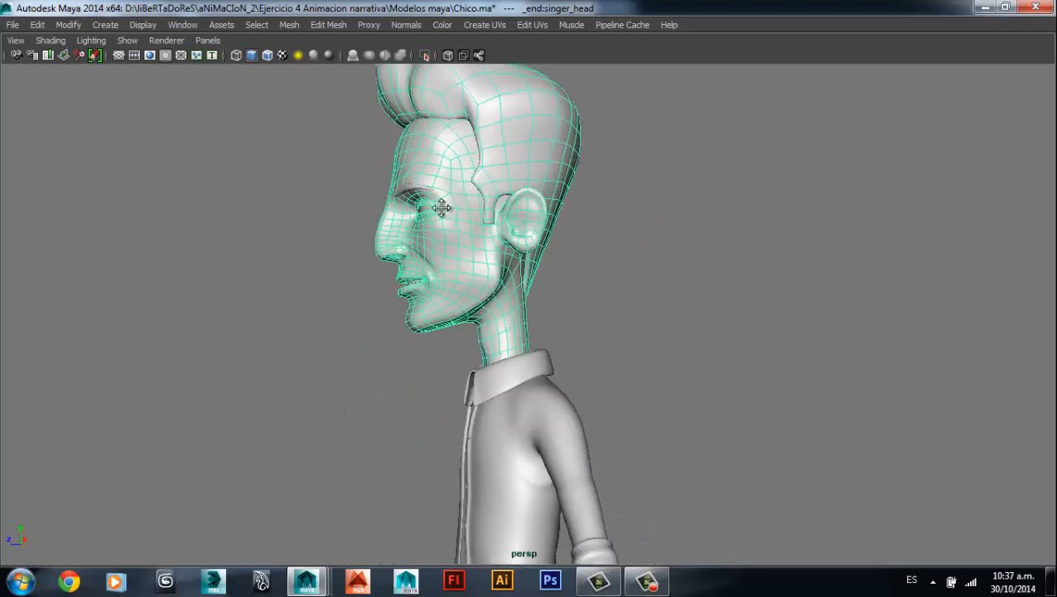
pyautogui.keyDown('alt'); pyautogui.moveTo(441, 208); pyautogui.dragTo(402, 340, button='middle'); pyautogui.keyUp('alt')
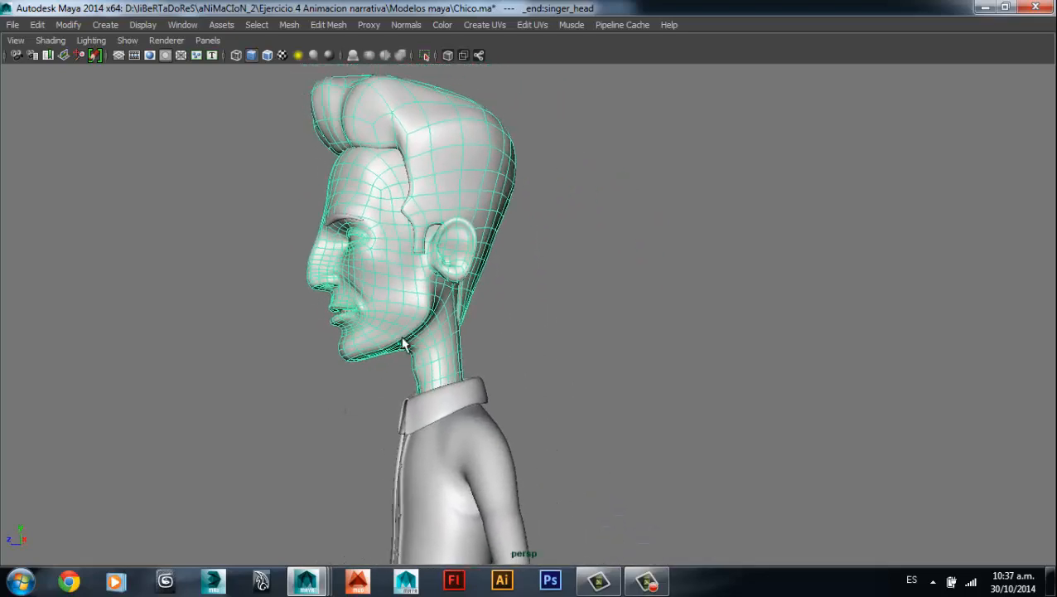
pyautogui.keyDown('alt'); pyautogui.moveTo(514, 430); pyautogui.dragTo(357, 282); pyautogui.keyUp('alt')
pyautogui.keyDown('alt'); pyautogui.moveTo(356, 282); pyautogui.dragTo(374, 323, button='middle'); pyautogui.keyUp('alt')
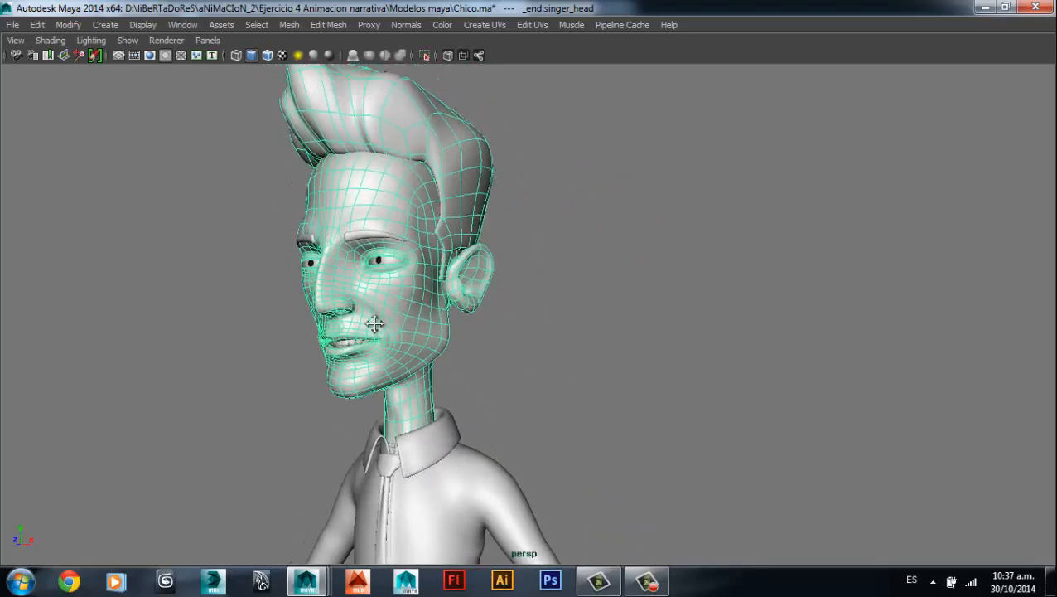
pyautogui.scroll(3, 375, 323)
pyautogui.keyDown('alt'); pyautogui.moveTo(374, 323); pyautogui.dragTo(704, 299); pyautogui.keyUp('alt')
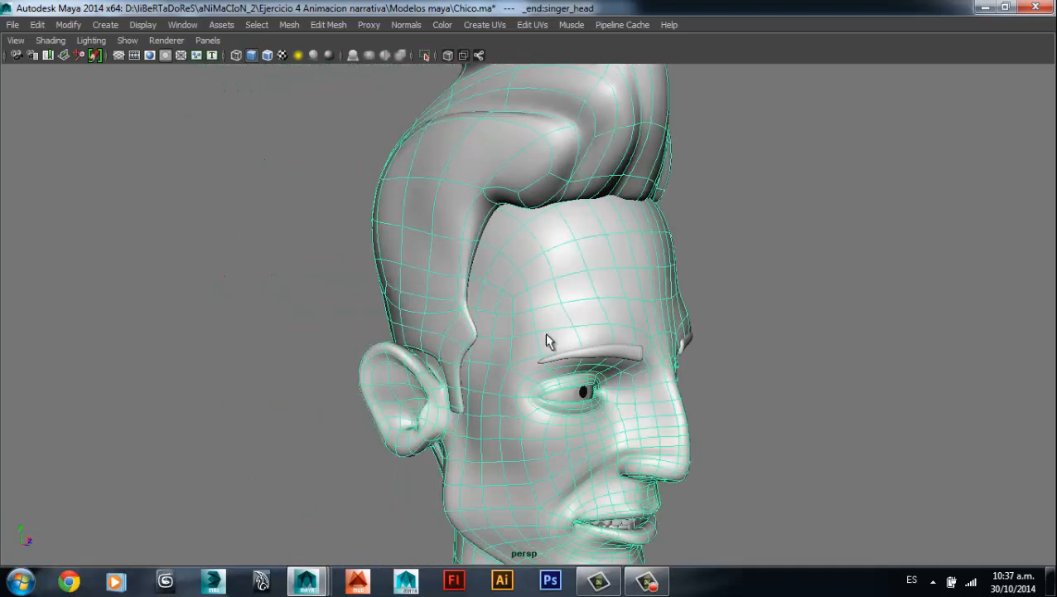
pyautogui.keyDown('alt'); pyautogui.moveTo(550, 342); pyautogui.dragTo(685, 253); pyautogui.keyUp('alt')
# - Select the hair mesh, compare its smoothed and unsmoothed display, and leave it showing the low-poly base mesh
pyautogui.click(684, 253)
pyautogui.click(431, 96)
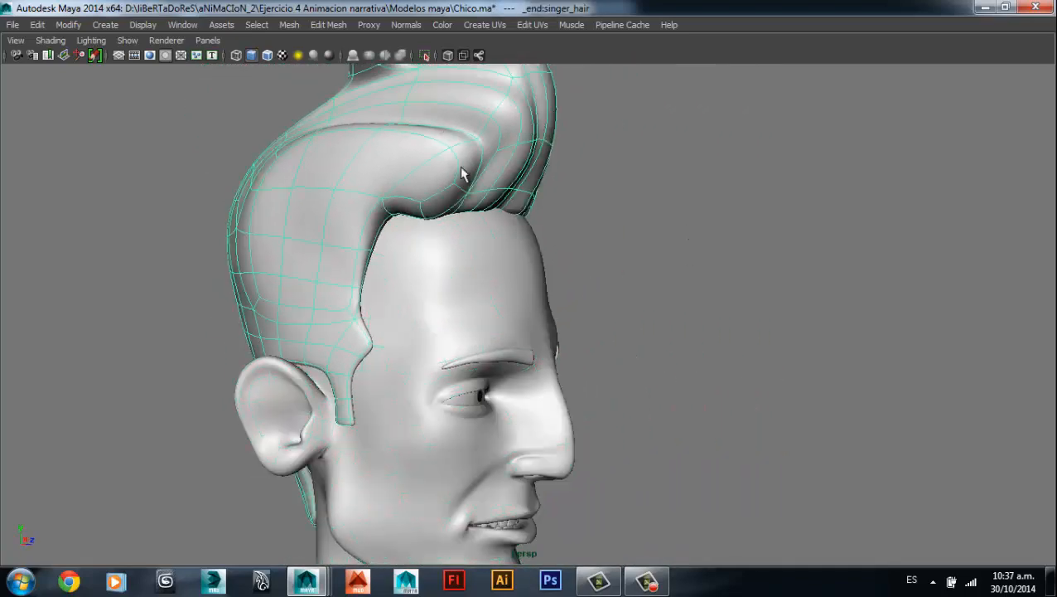
pyautogui.keyDown('alt'); pyautogui.moveTo(462, 174); pyautogui.dragTo(469, 186); pyautogui.keyUp('alt')
pyautogui.press('1')
pyautogui.keyDown('alt'); pyautogui.moveTo(505, 267); pyautogui.dragTo(546, 274); pyautogui.keyUp('alt')
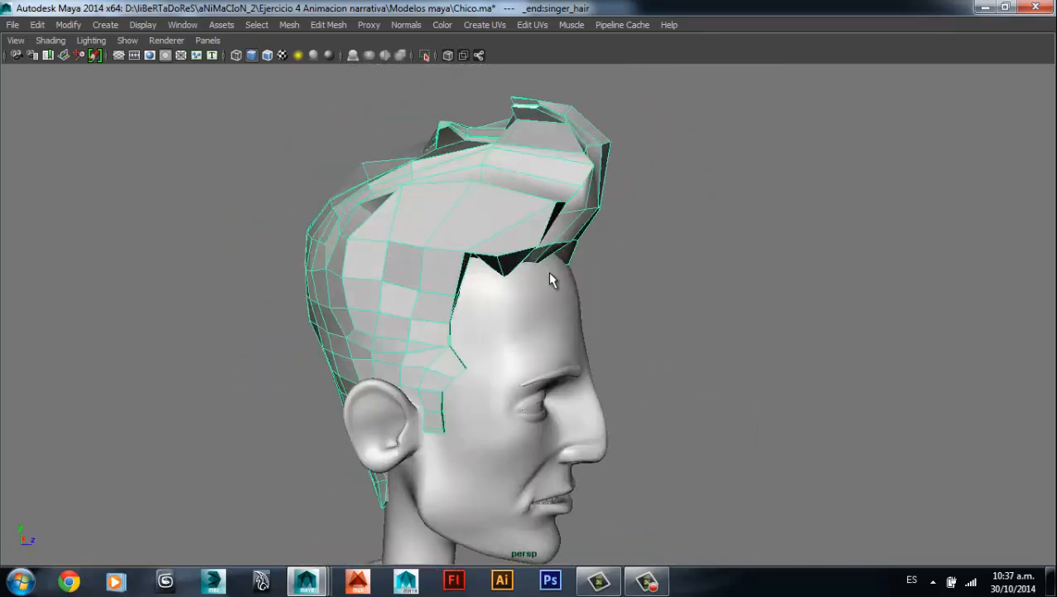
pyautogui.press('3')
pyautogui.press('1')
# - Select the head mesh and save the scene, accepting the student version notice
pyautogui.click(545, 321)
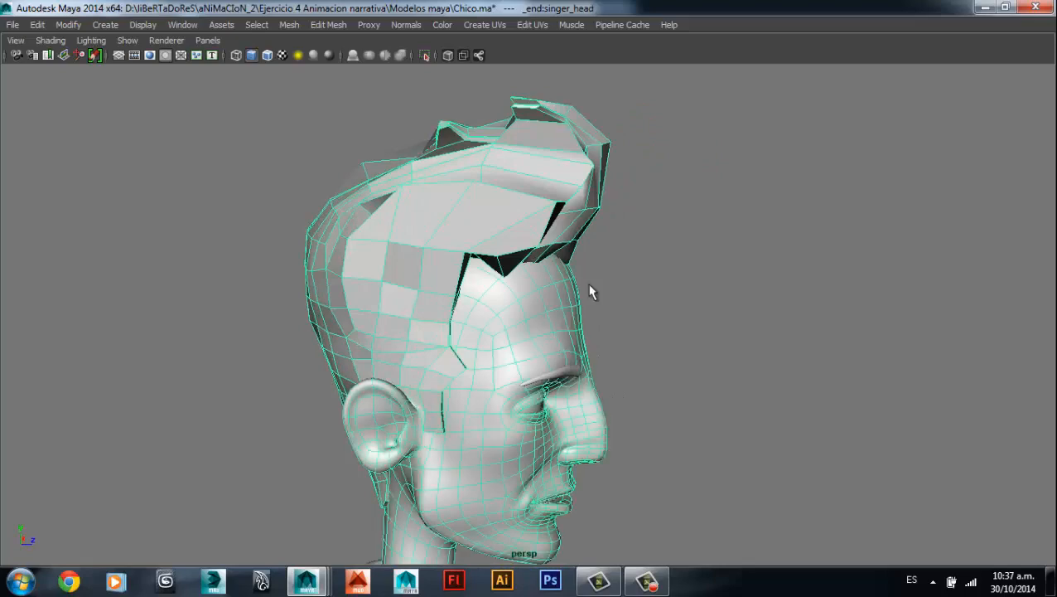
pyautogui.keyDown('alt'); pyautogui.moveTo(587, 283); pyautogui.dragTo(459, 302, button='middle'); pyautogui.keyUp('alt')
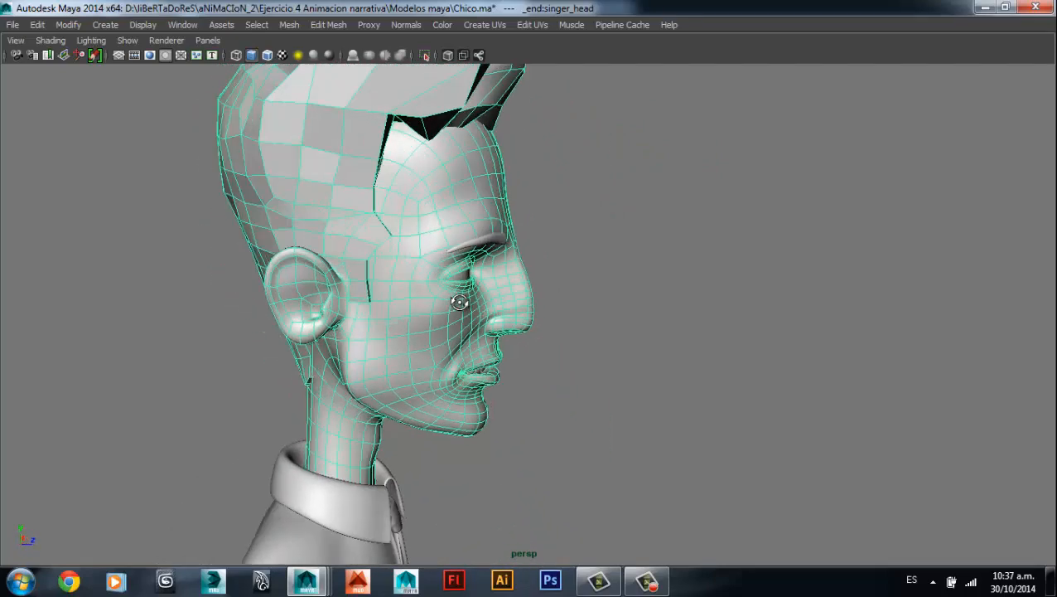
pyautogui.keyDown('alt'); pyautogui.moveTo(459, 302); pyautogui.dragTo(406, 308); pyautogui.keyUp('alt')
pyautogui.hotkey('ctrl', 's')
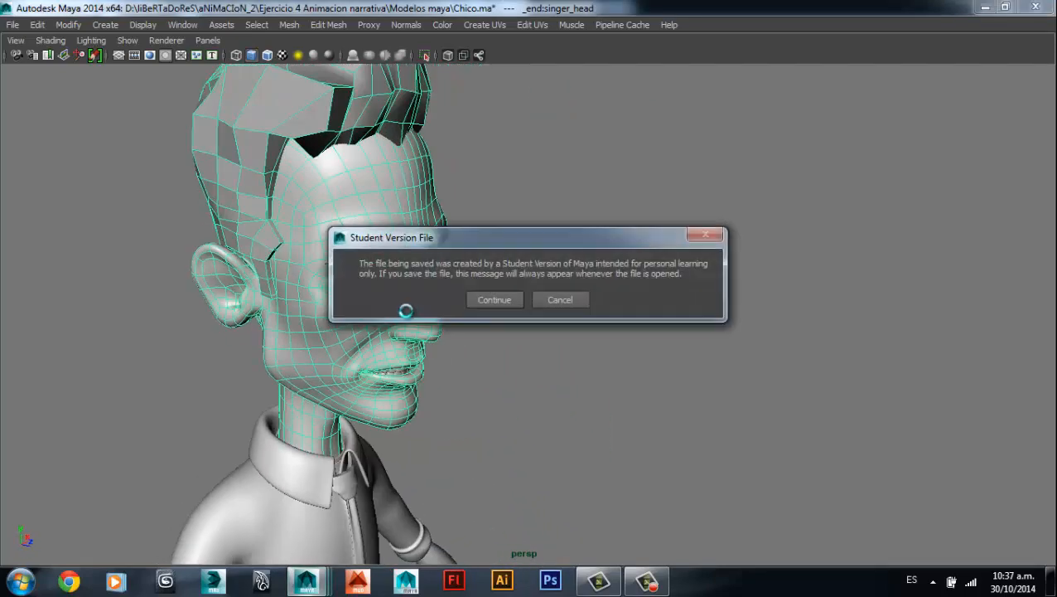
pyautogui.click(507, 300)
# - Turn on X-ray shading to look at the eyeballs and teeth inside the head
pyautogui.keyDown('alt'); pyautogui.moveTo(507, 300); pyautogui.dragTo(258, 265); pyautogui.keyUp('alt')
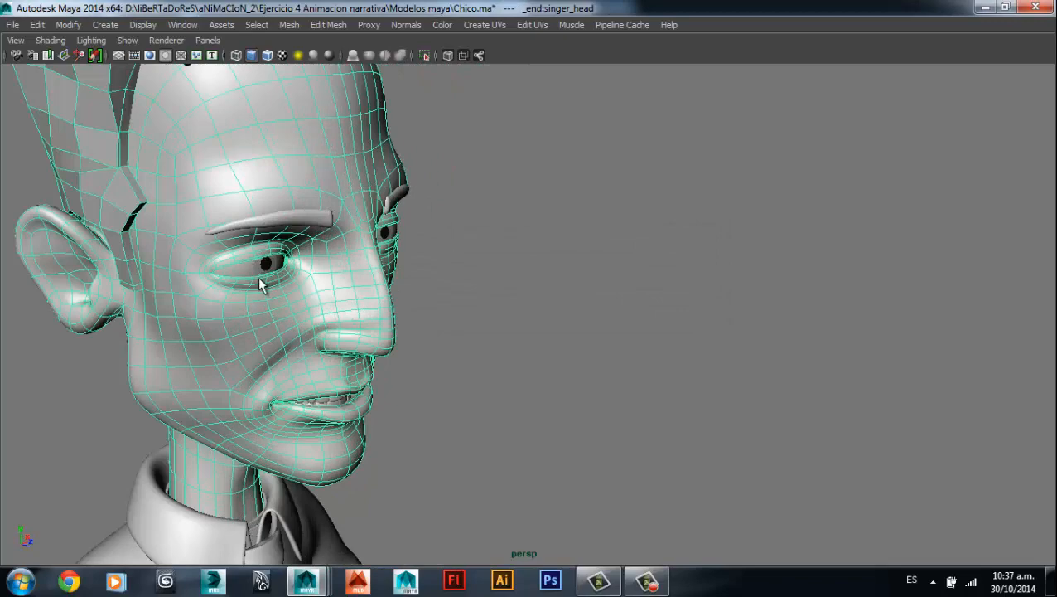
pyautogui.keyDown('alt'); pyautogui.moveTo(384, 349); pyautogui.dragTo(443, 317); pyautogui.keyUp('alt')
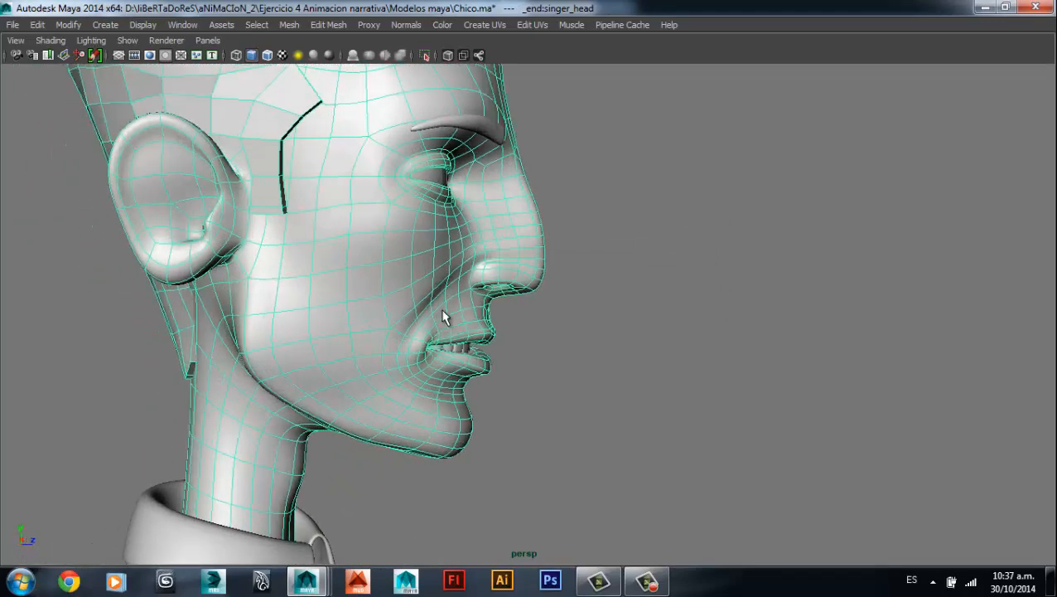
pyautogui.click(427, 57)
pyautogui.keyDown('alt'); pyautogui.moveTo(475, 249); pyautogui.dragTo(503, 307); pyautogui.keyUp('alt')
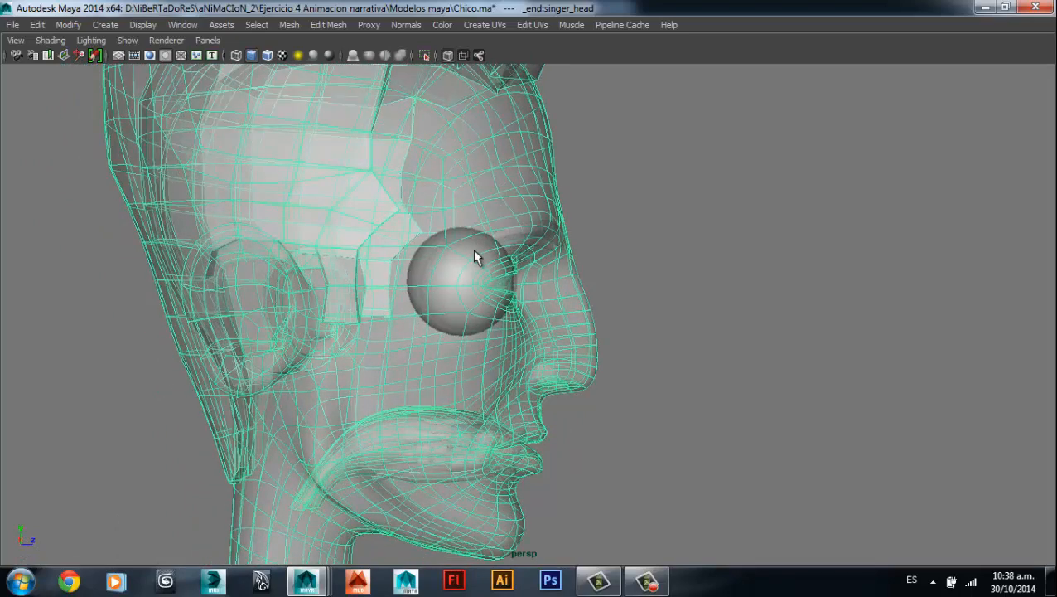
# - Temporarily hide the head to view the eyeballs, eyebrows and teeth on their own, and show it again
pyautogui.click(608, 241)
pyautogui.click(456, 236)
pyautogui.hotkey('ctrl', 'h')
pyautogui.keyDown('alt'); pyautogui.moveTo(487, 302); pyautogui.dragTo(396, 315); pyautogui.keyUp('alt')
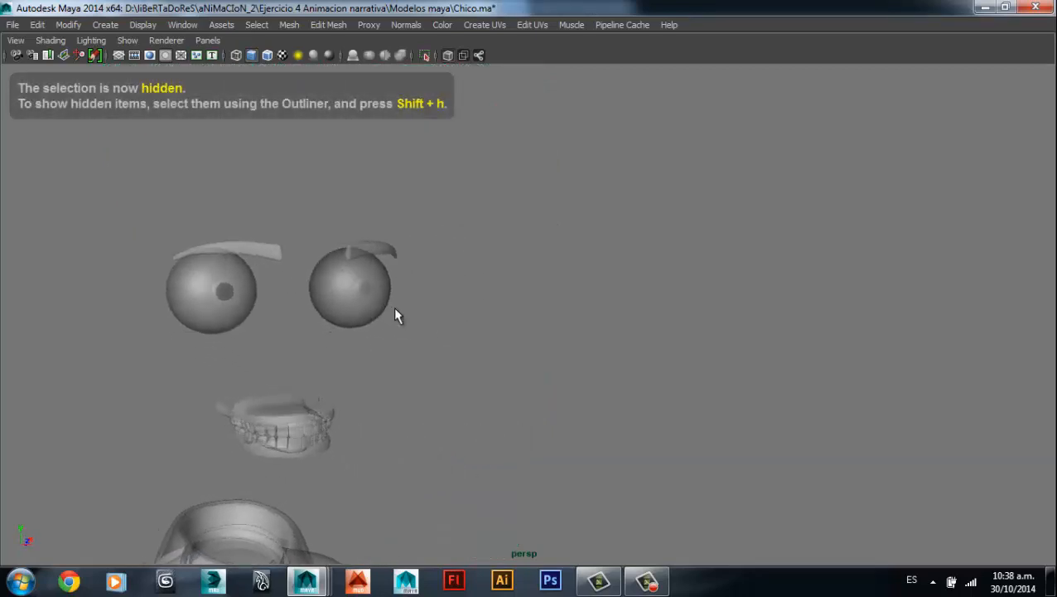
pyautogui.keyDown('alt'); pyautogui.moveTo(425, 253); pyautogui.dragTo(525, 295); pyautogui.keyUp('alt')
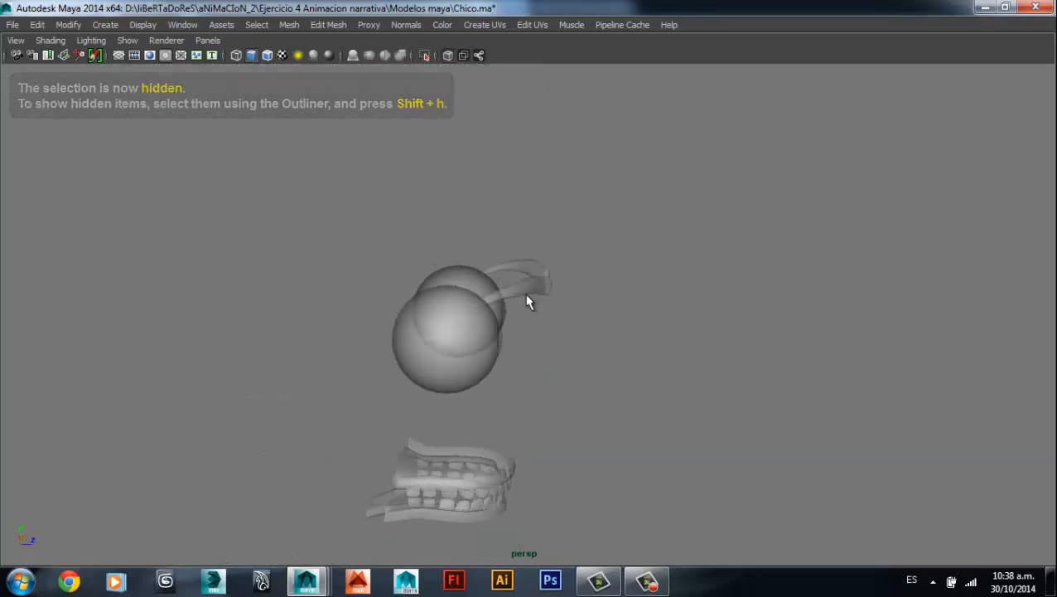
pyautogui.hotkey('ctrl', 'h')
pyautogui.hotkey('ctrl', 'shift', 'h')
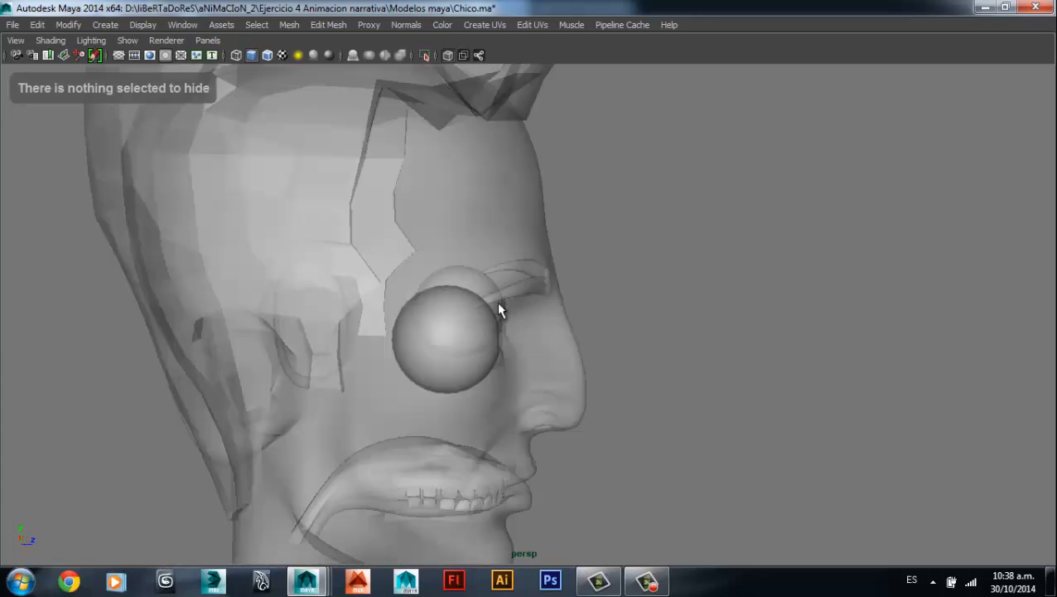
# - Inspect the mouth cavity in X-ray from the side and front, and return to opaque shading
pyautogui.moveTo(493, 365)
pyautogui.keyDown('alt'); pyautogui.mouseDown()
pyautogui.moveTo(401, 436)
pyautogui.moveTo(409, 420)
pyautogui.moveTo(495, 372)
pyautogui.mouseUp(); pyautogui.keyUp('alt')
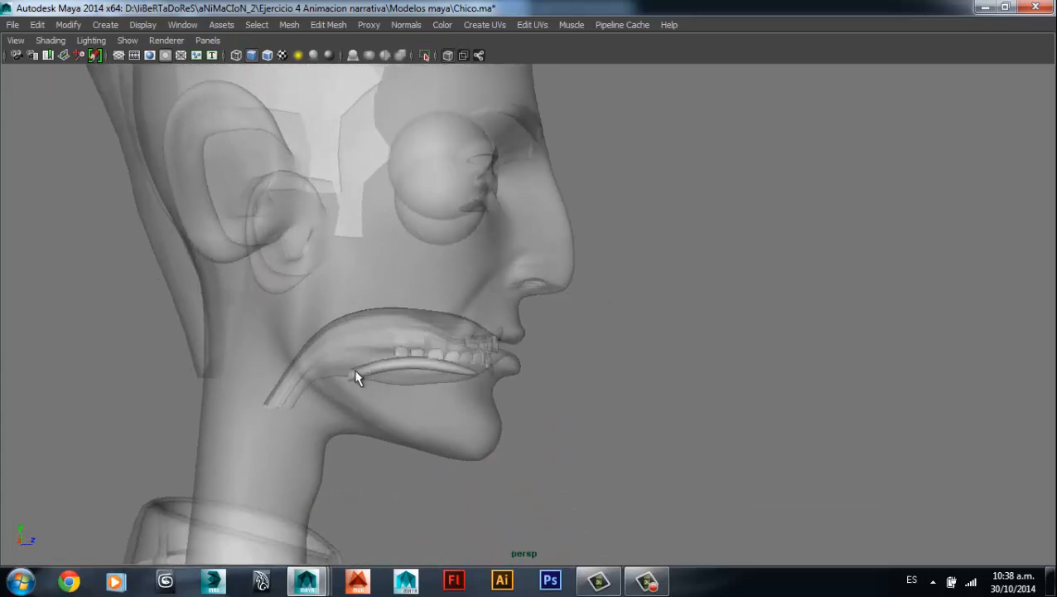
pyautogui.keyDown('alt'); pyautogui.moveTo(357, 378); pyautogui.dragTo(304, 386); pyautogui.keyUp('alt')
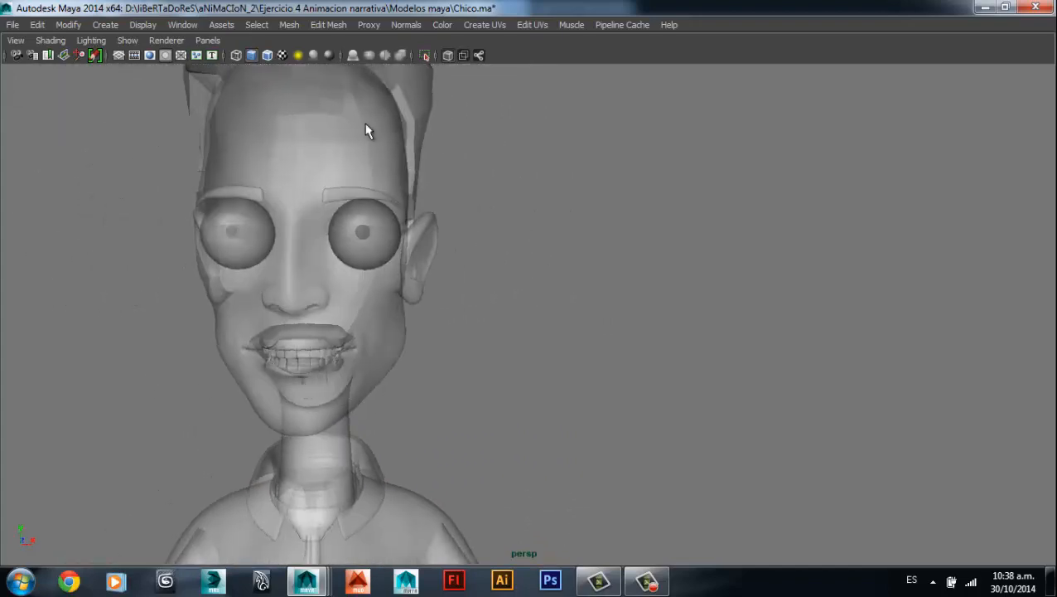
pyautogui.click(449, 55)
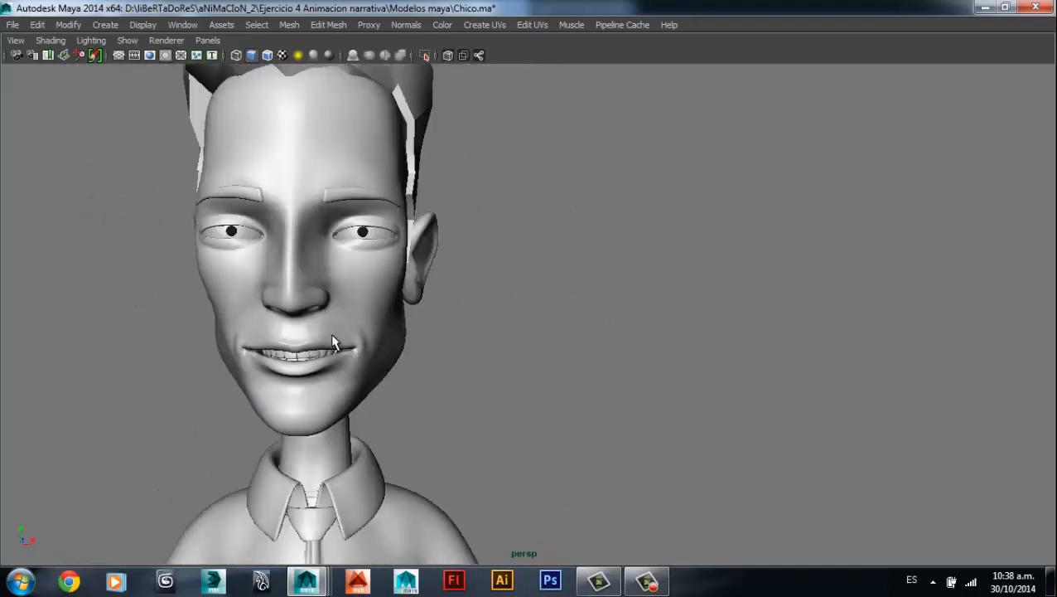
# - Hide the head temporarily to inspect the upper gum, teeth and tongue as separate meshes, and show it again
pyautogui.scroll(2, 334, 350)
pyautogui.keyDown('alt'); pyautogui.moveTo(334, 354); pyautogui.dragTo(438, 331); pyautogui.keyUp('alt')
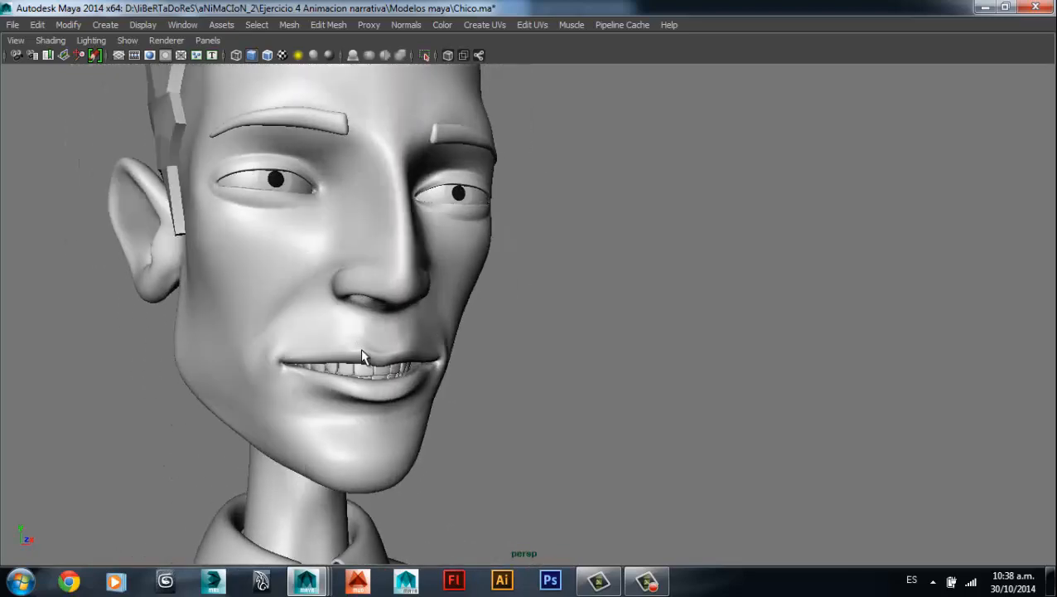
pyautogui.keyDown('alt'); pyautogui.moveTo(361, 354); pyautogui.dragTo(436, 362); pyautogui.keyUp('alt')
pyautogui.click(418, 298)
pyautogui.hotkey('ctrl', 'h')
pyautogui.click(372, 374)
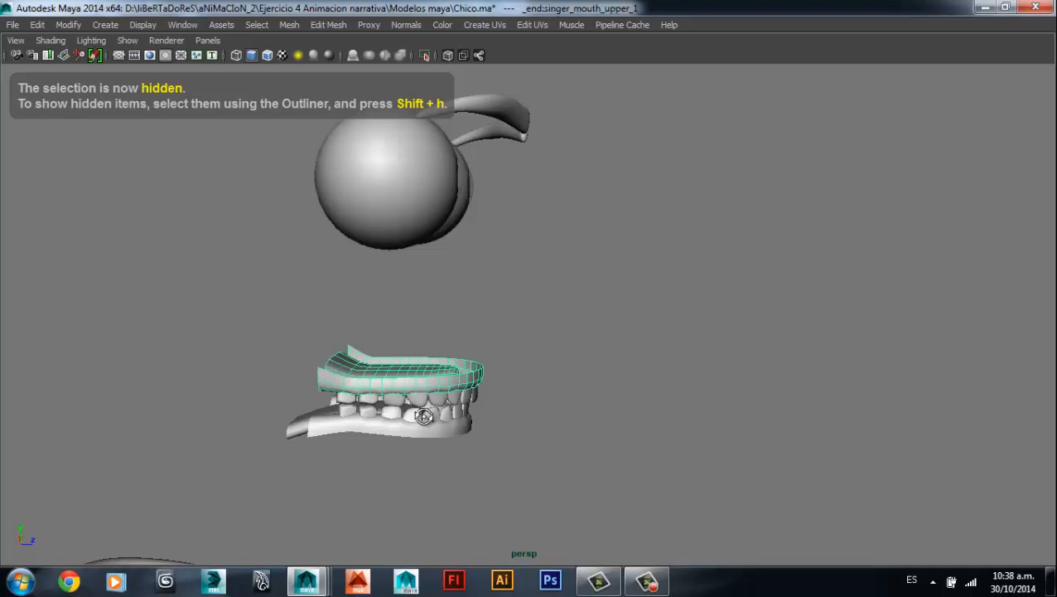
pyautogui.keyDown('alt'); pyautogui.moveTo(371, 375); pyautogui.dragTo(344, 435); pyautogui.keyUp('alt')
pyautogui.click(384, 434)
pyautogui.scroll(3, 353, 439)
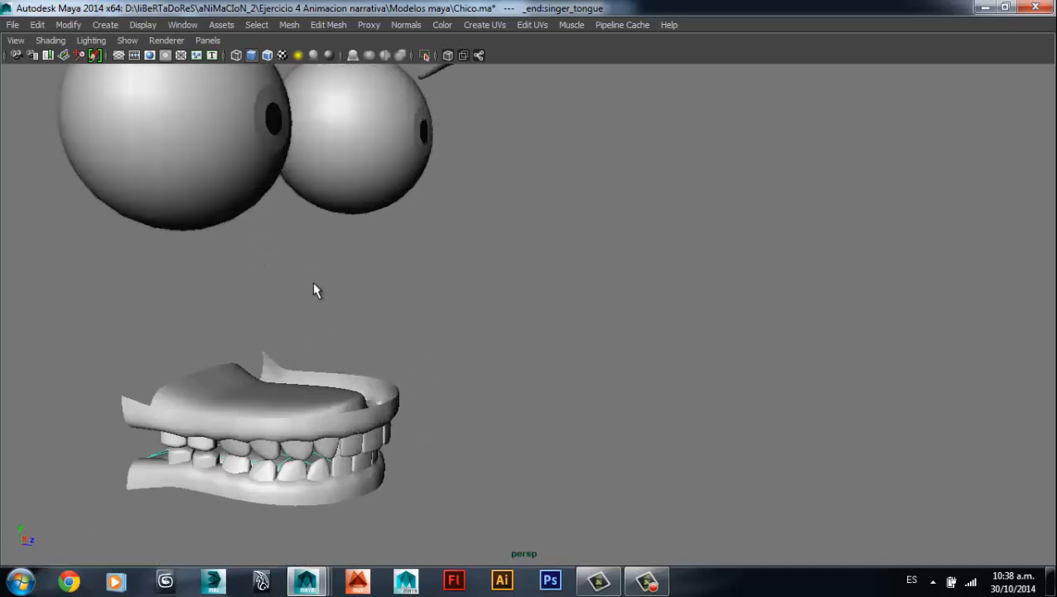
pyautogui.scroll(-3, 379, 381)
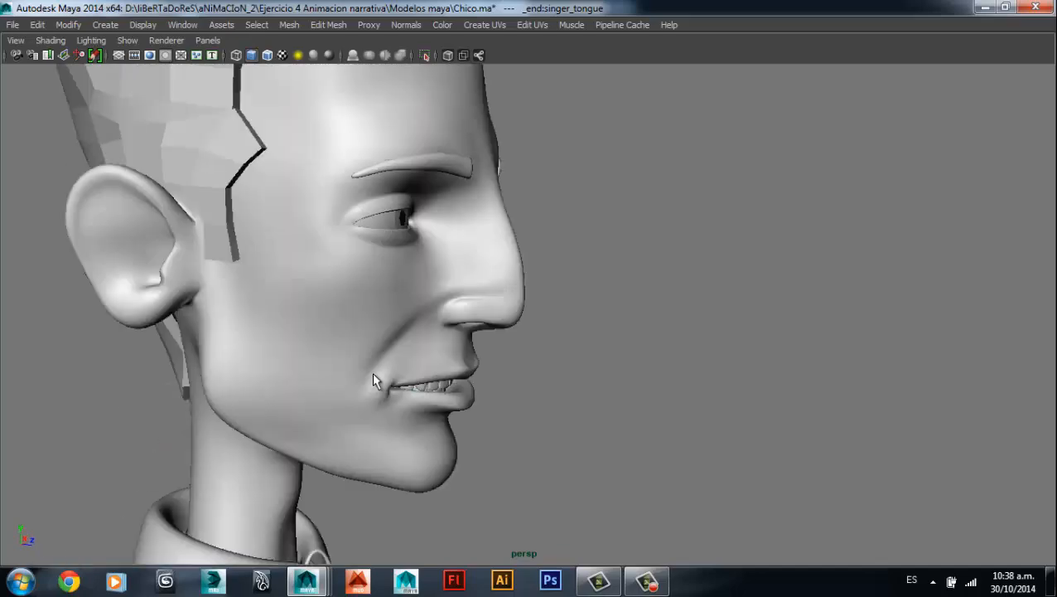
# - Select the head mesh and turn on the Poly Count heads-up display to check its polygon statistics
pyautogui.click(343, 315)
pyautogui.keyDown('alt'); pyautogui.moveTo(343, 315); pyautogui.dragTo(538, 242); pyautogui.keyUp('alt')
pyautogui.scroll(3, 373, 299)
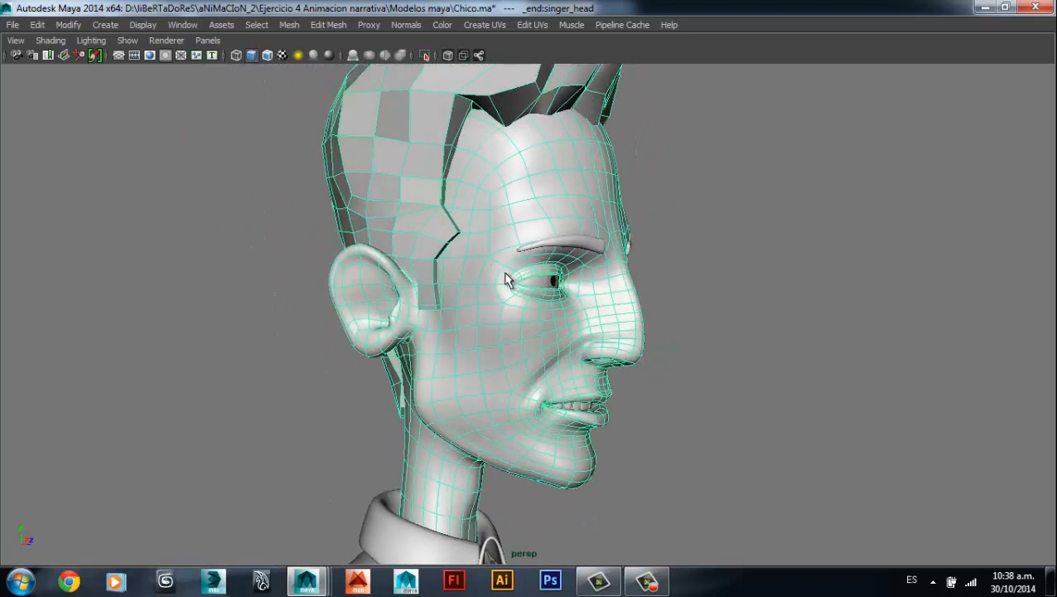
pyautogui.keyDown('alt'); pyautogui.moveTo(507, 280); pyautogui.dragTo(510, 320); pyautogui.keyUp('alt')
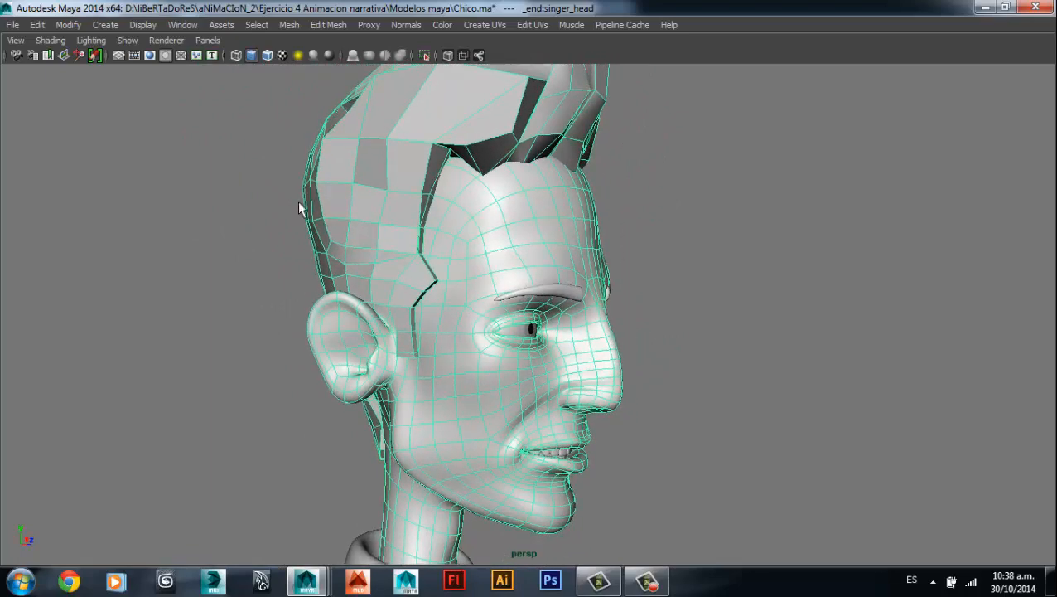
pyautogui.click(146, 26)
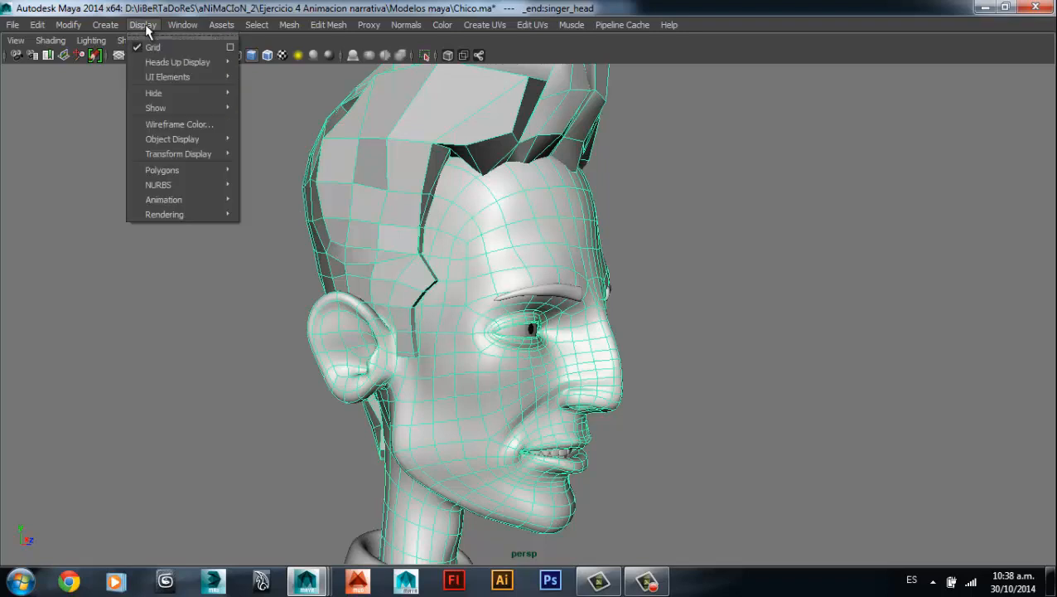
pyautogui.moveTo(154, 66)
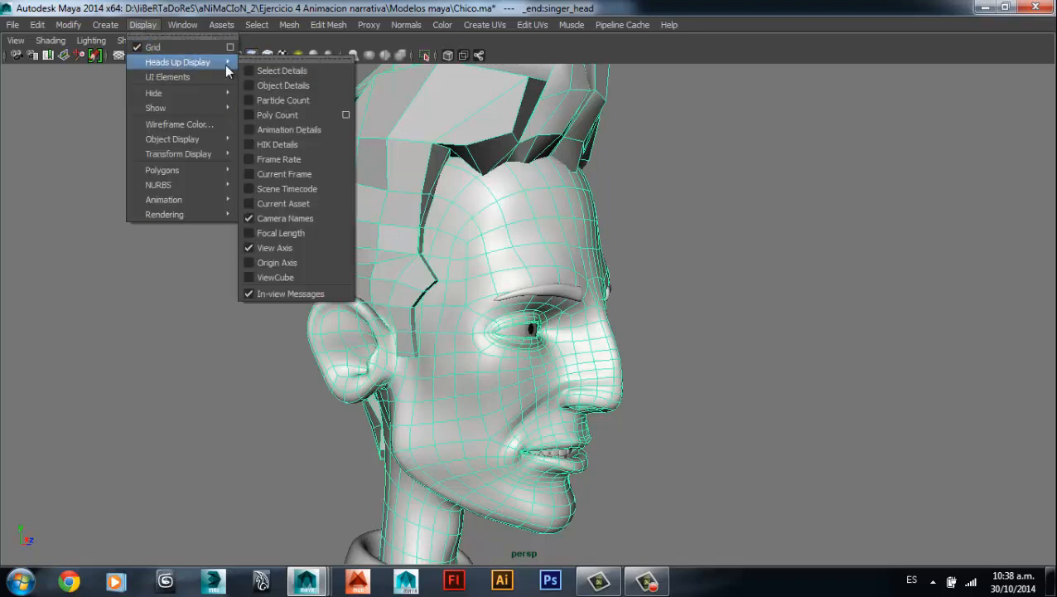
pyautogui.click(274, 116)
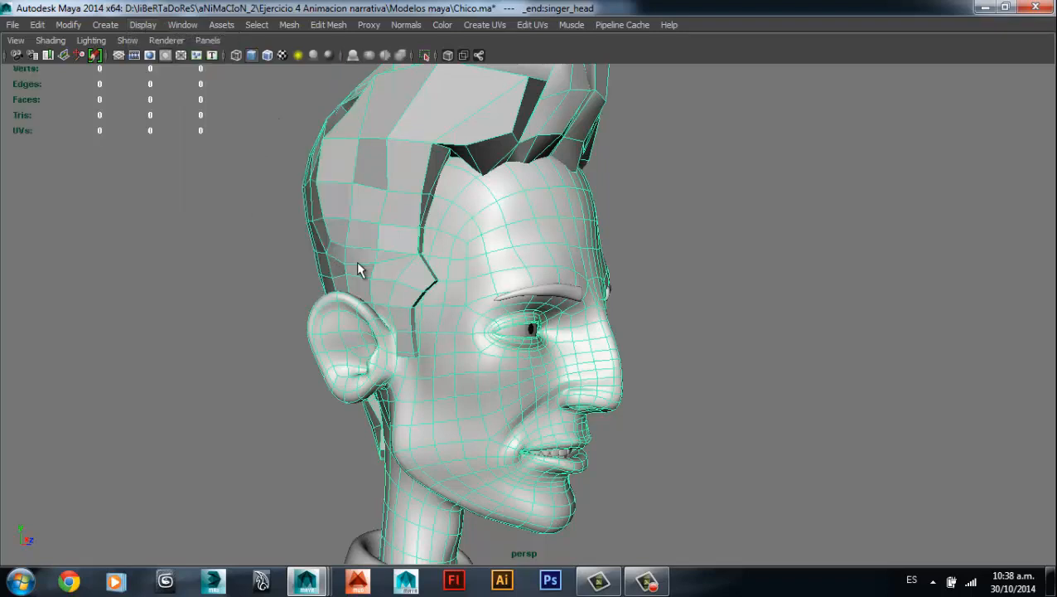
pyautogui.keyDown('alt'); pyautogui.moveTo(448, 177); pyautogui.dragTo(414, 211); pyautogui.keyUp('alt')
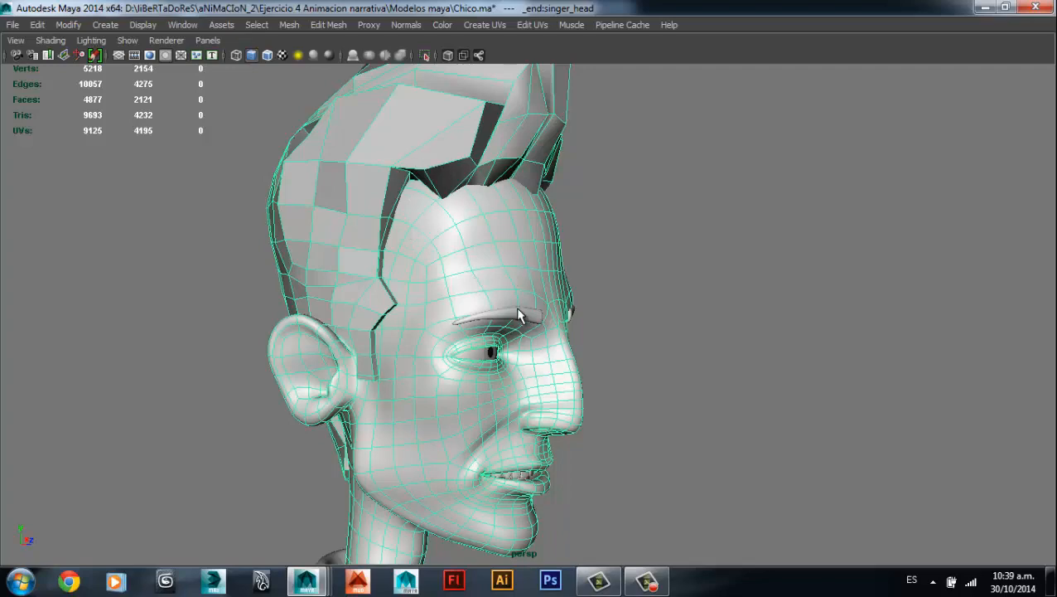
pyautogui.keyDown('alt'); pyautogui.moveTo(517, 308); pyautogui.dragTo(556, 328); pyautogui.keyUp('alt')
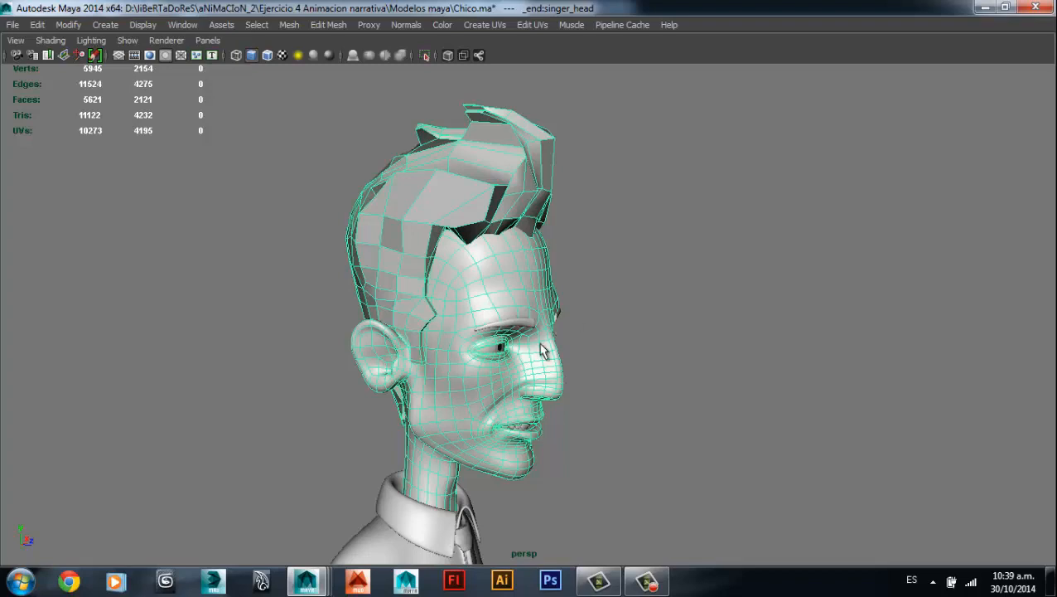
pyautogui.keyDown('alt'); pyautogui.moveTo(546, 313); pyautogui.dragTo(494, 297); pyautogui.keyUp('alt')
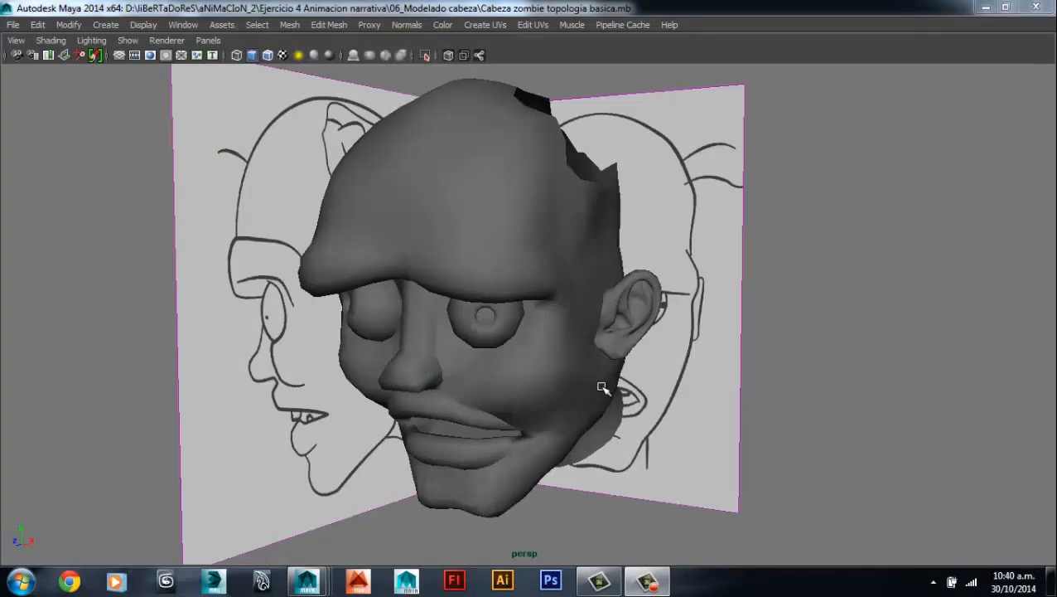
# - Select the zombie head mesh and examine its edge flow around the eyes, mouth, cheek and ear
pyautogui.moveTo(528, 377)
pyautogui.keyDown('alt'); pyautogui.mouseDown()
pyautogui.moveTo(486, 382)
pyautogui.moveTo(516, 382)
pyautogui.mouseUp(); pyautogui.keyUp('alt')
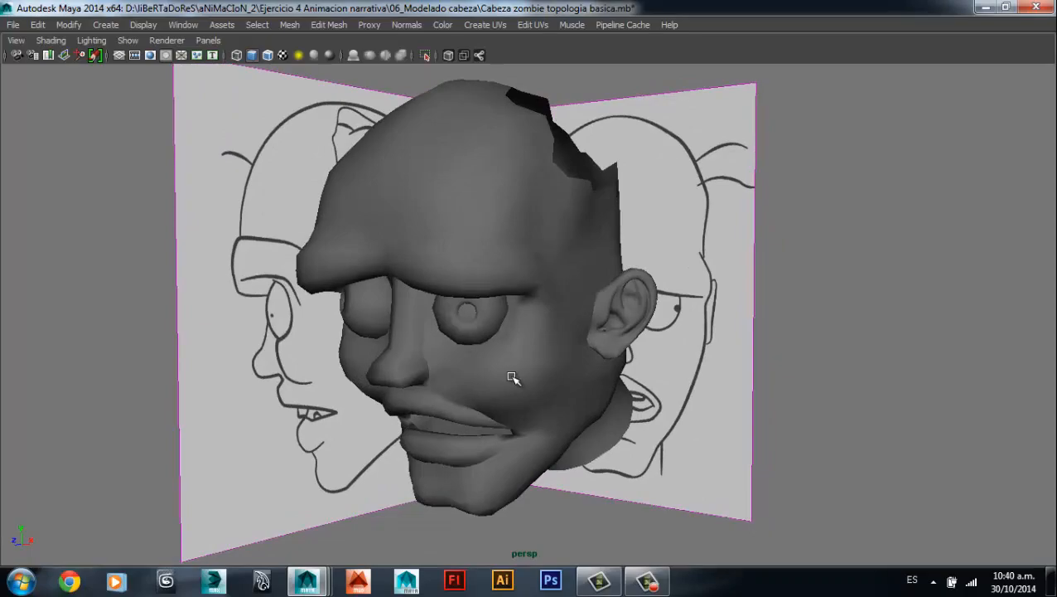
pyautogui.click(456, 265)
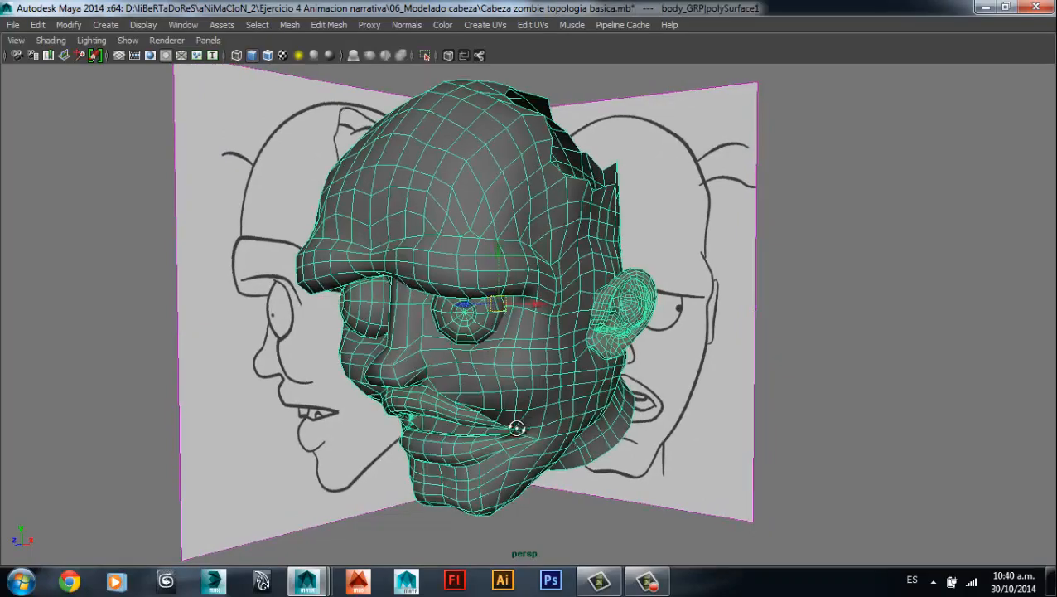
pyautogui.keyDown('alt'); pyautogui.moveTo(456, 265); pyautogui.dragTo(462, 415); pyautogui.keyUp('alt')
pyautogui.click(808, 391)
pyautogui.scroll(3, 465, 420)
pyautogui.click(527, 405)
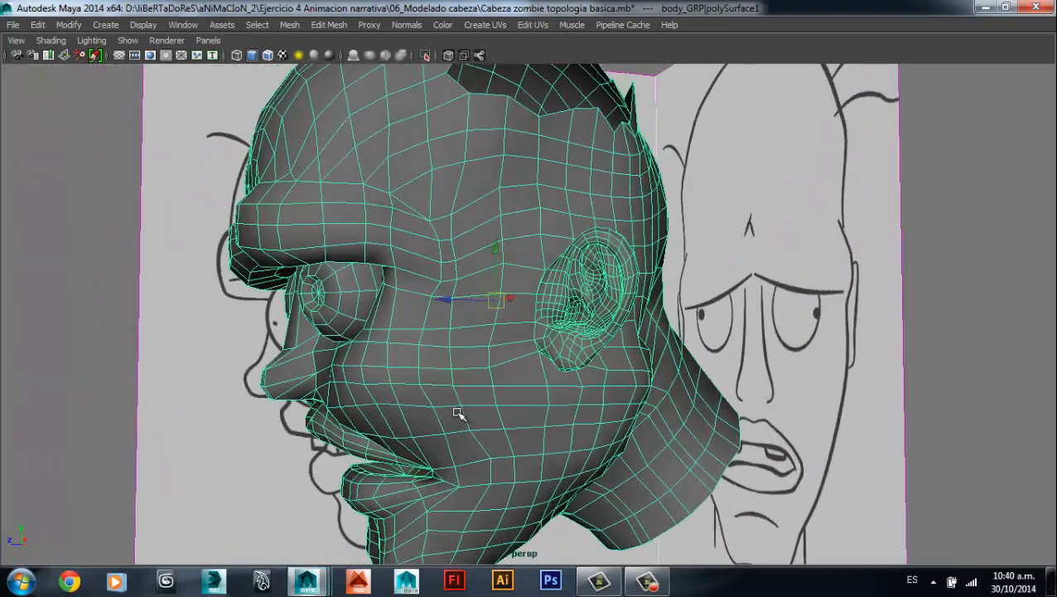
pyautogui.keyDown('alt'); pyautogui.moveTo(484, 340); pyautogui.dragTo(590, 337); pyautogui.keyUp('alt')
pyautogui.keyDown('alt'); pyautogui.moveTo(581, 373); pyautogui.dragTo(456, 306); pyautogui.keyUp('alt')
pyautogui.keyDown('alt'); pyautogui.moveTo(429, 354); pyautogui.dragTo(423, 352); pyautogui.keyUp('alt')
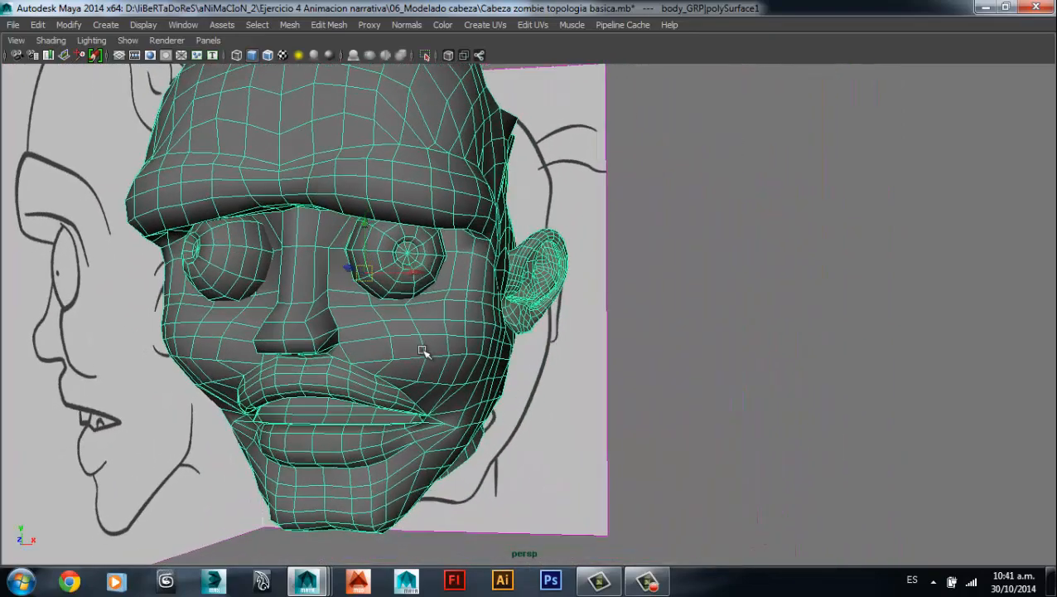
# - Try moving a brow vertex of the zombie head with soft selection at a 5.32 falloff radius, and undo the move
pyautogui.moveTo(416, 343); pyautogui.dragTo(419, 211, button='right')
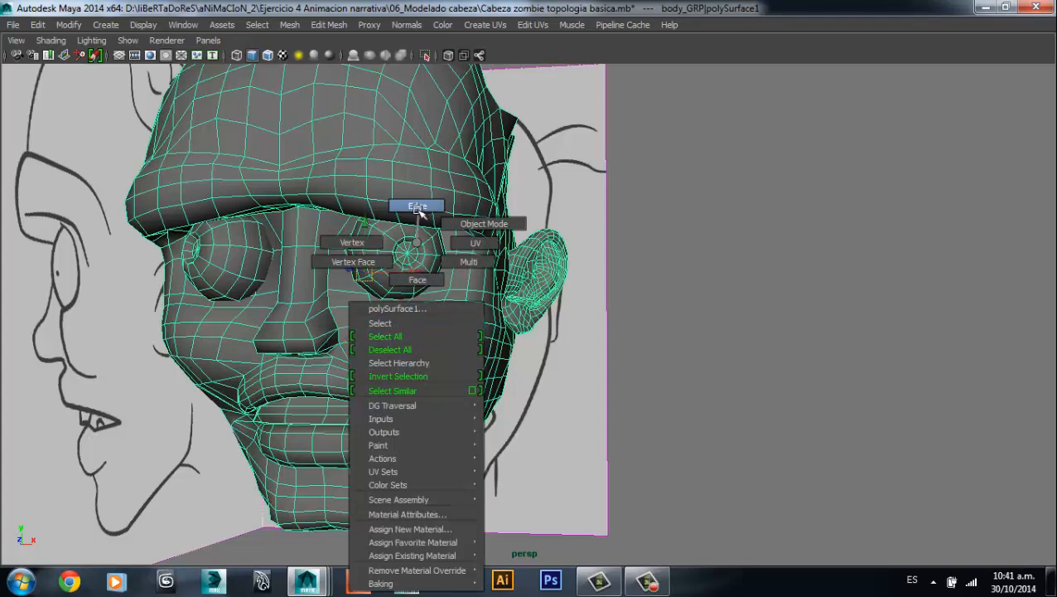
pyautogui.moveTo(363, 240); pyautogui.dragTo(363, 242, button='right')
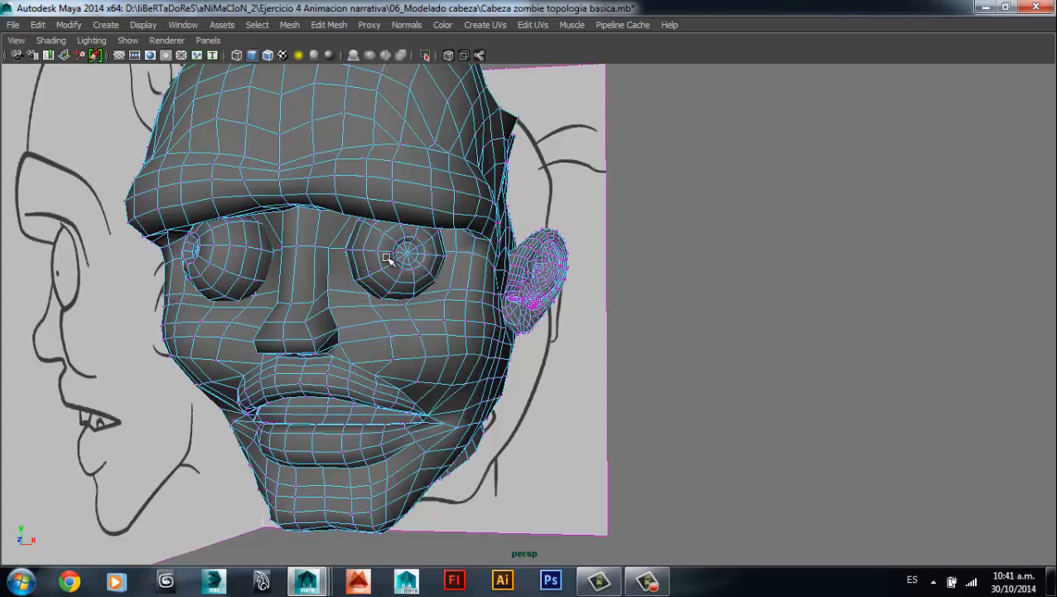
pyautogui.click(392, 200)
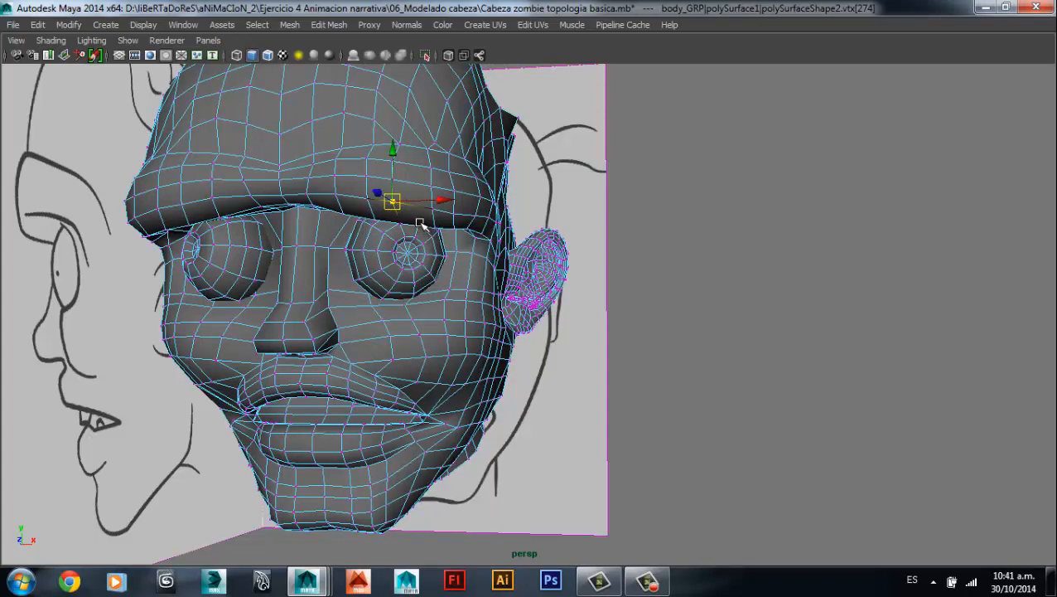
pyautogui.moveTo(439, 175); pyautogui.dragTo(472, 198, button='middle')
pyautogui.click(389, 196)
pyautogui.moveTo(388, 195)
pyautogui.mouseDown()
pyautogui.moveTo(406, 193)
pyautogui.moveTo(398, 201)
pyautogui.mouseUp()
pyautogui.hotkey('ctrl', 'z')
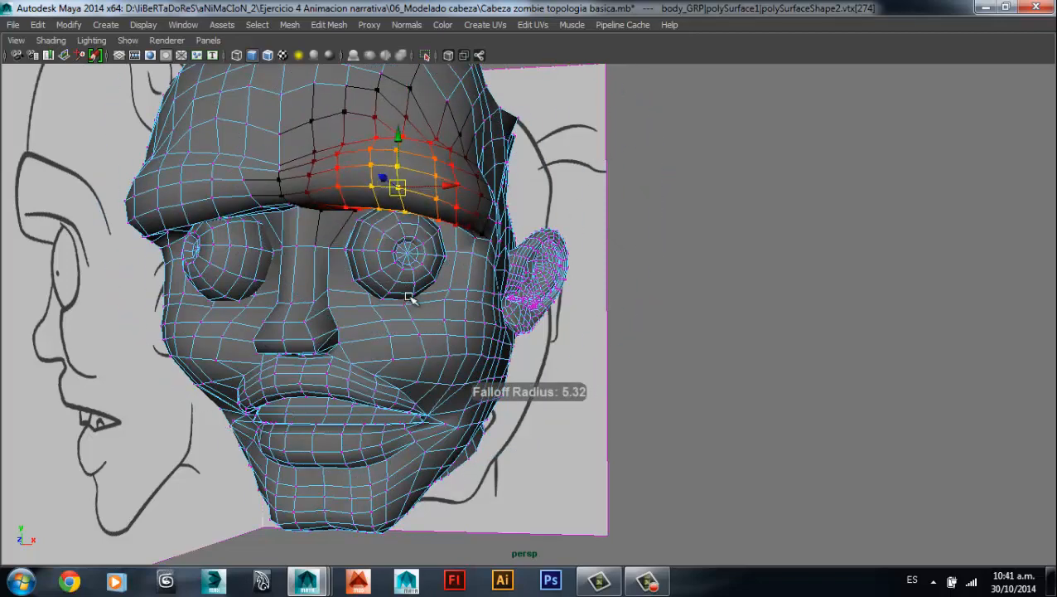
# - Try moving a vertex under the zombie's eye with soft selection, turn soft selection off and return to object mode
pyautogui.click(413, 298)
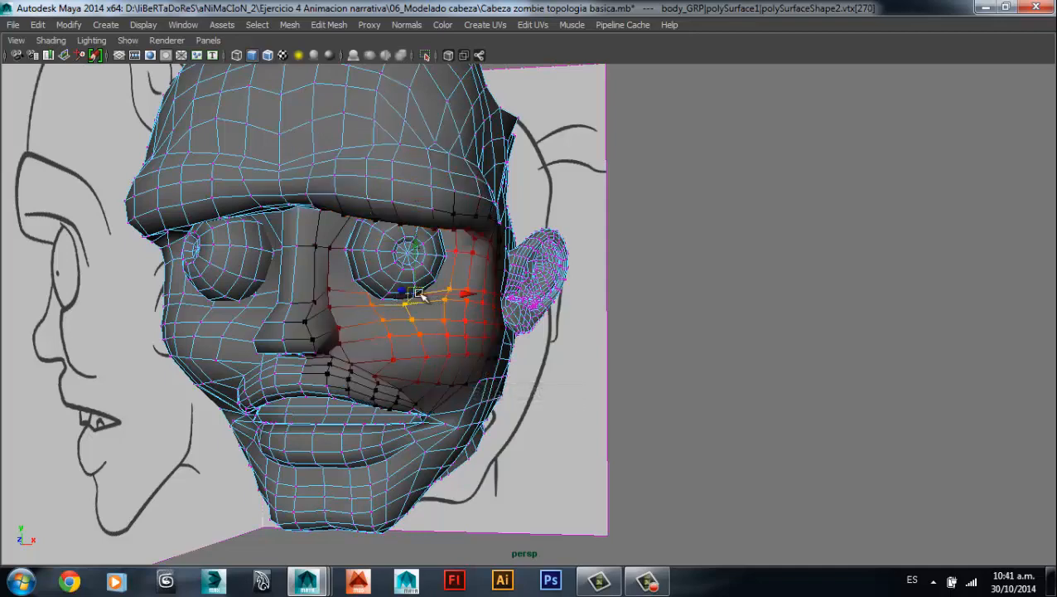
pyautogui.moveTo(412, 300); pyautogui.dragTo(411, 248)
pyautogui.press('b')
pyautogui.rightClick(411, 249)
pyautogui.click(478, 224)
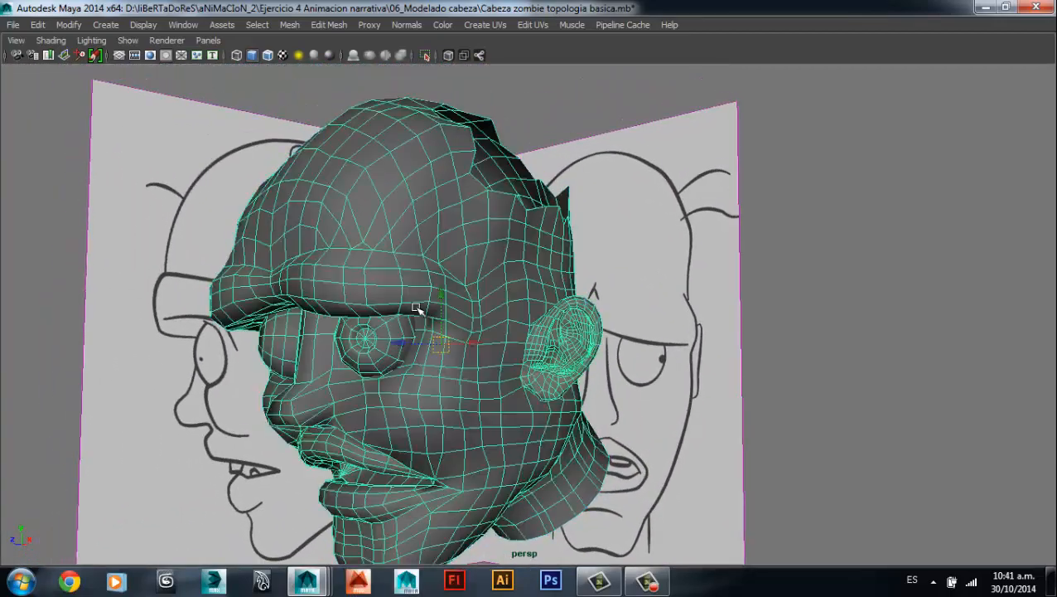
# - Examine the zombie head from front and three-quarter views, comparing its plain shading with the selected wireframe
pyautogui.keyDown('alt'); pyautogui.moveTo(420, 307); pyautogui.dragTo(442, 323); pyautogui.keyUp('alt')
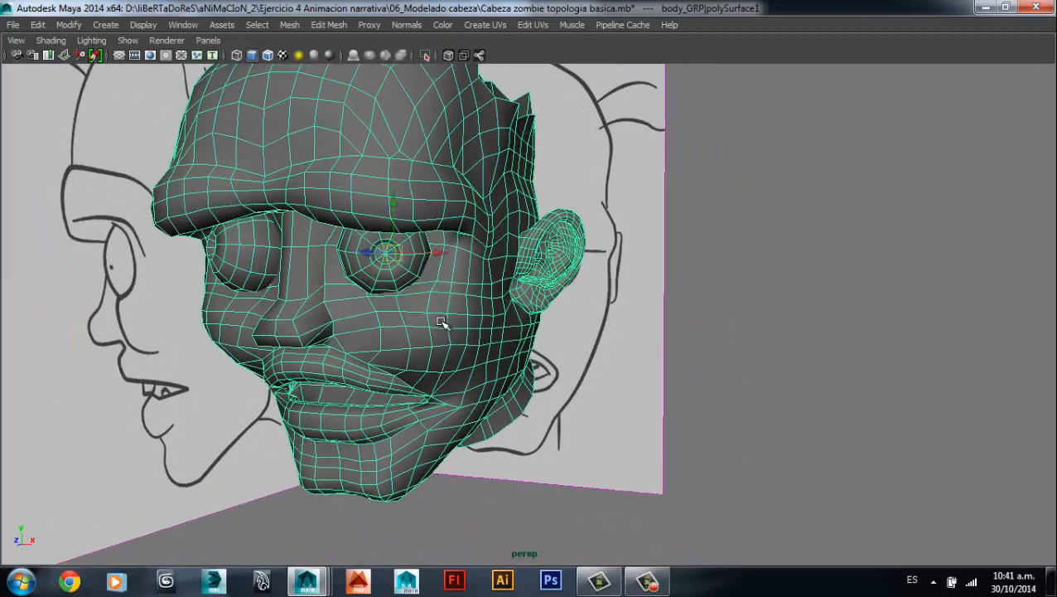
pyautogui.click(766, 335)
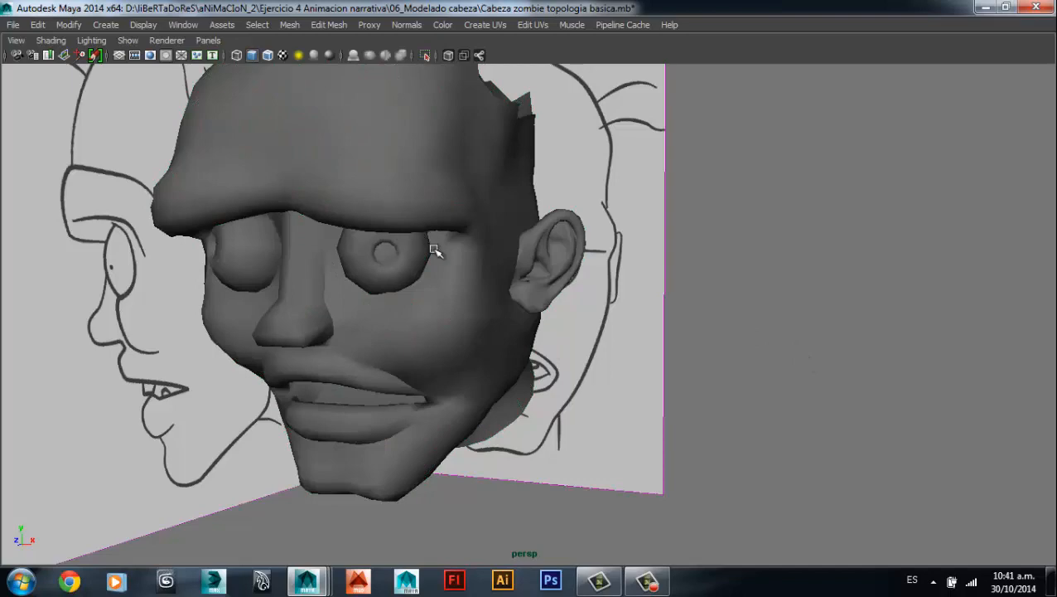
pyautogui.click(429, 289)
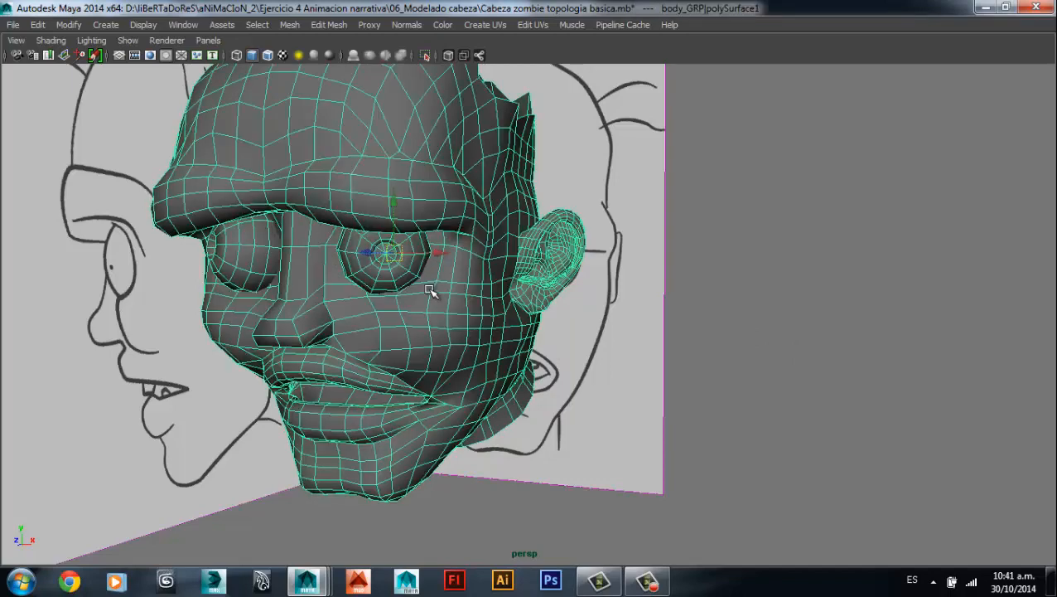
pyautogui.keyDown('alt'); pyautogui.moveTo(314, 417); pyautogui.dragTo(363, 412); pyautogui.keyUp('alt')
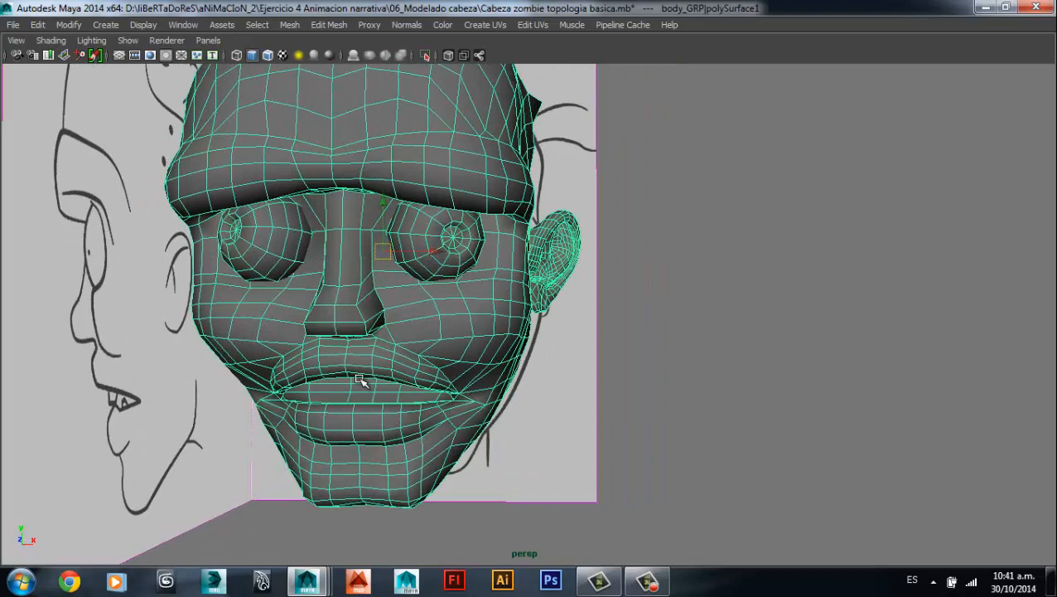
pyautogui.keyDown('alt'); pyautogui.moveTo(494, 402); pyautogui.dragTo(465, 314, button='right'); pyautogui.keyUp('alt')
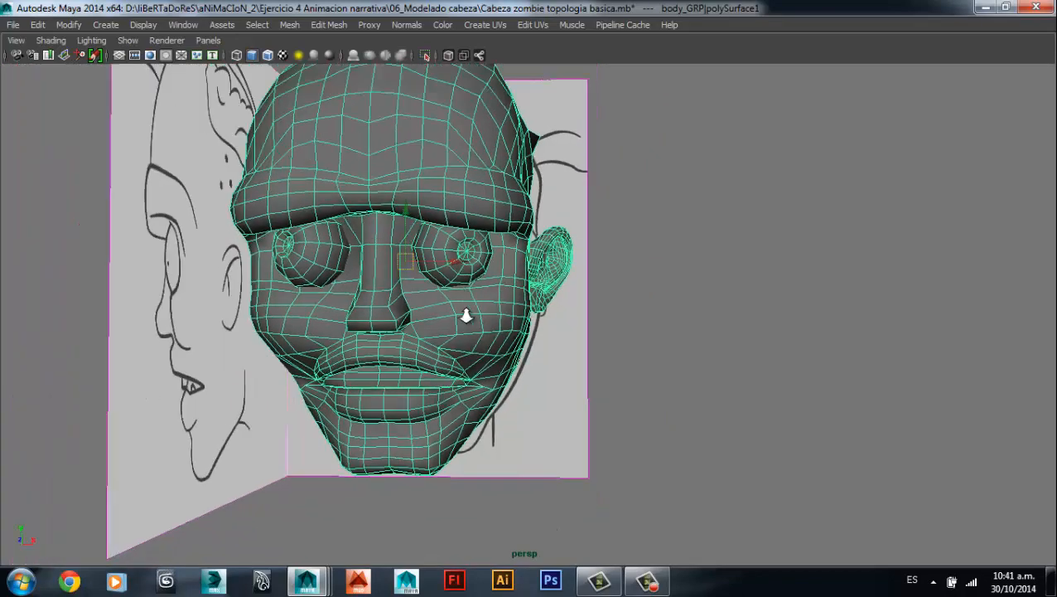
pyautogui.keyDown('alt'); pyautogui.moveTo(464, 315); pyautogui.dragTo(409, 313); pyautogui.keyUp('alt')
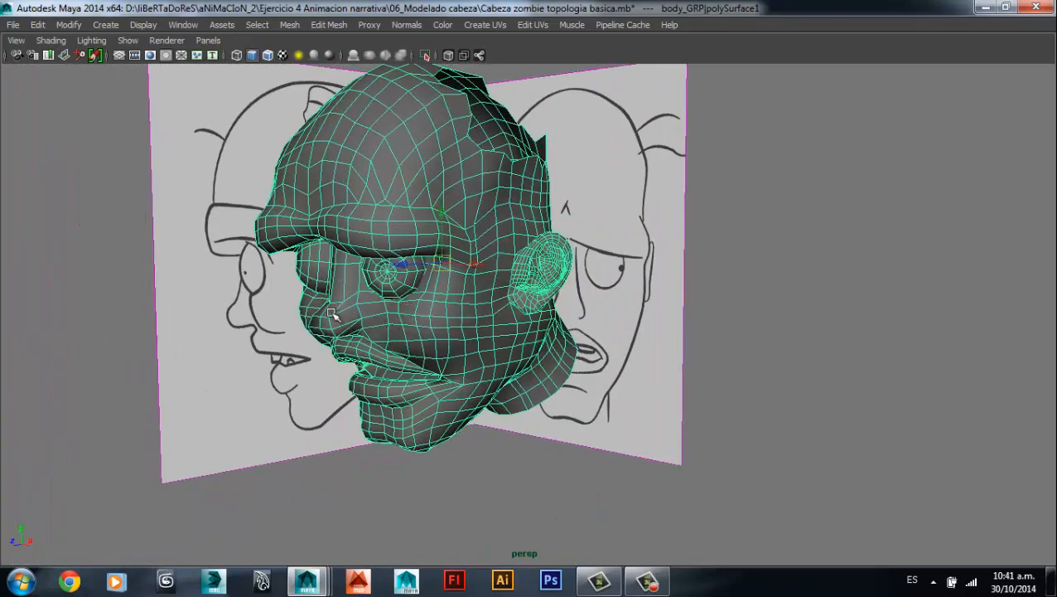
pyautogui.keyDown('alt'); pyautogui.moveTo(488, 237); pyautogui.dragTo(456, 264, button='middle'); pyautogui.keyUp('alt')
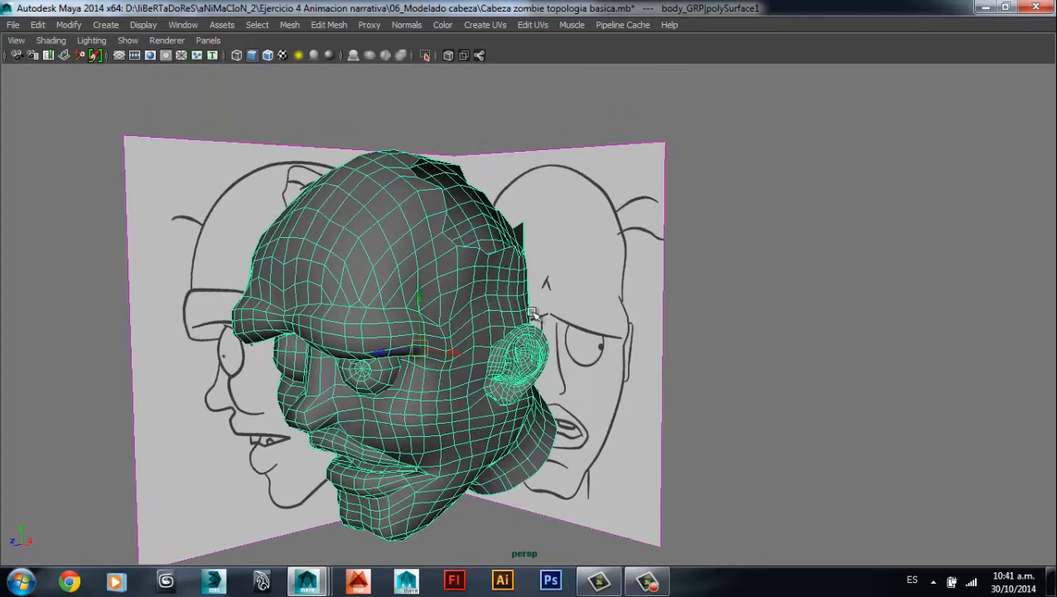
# - Make layer4 visible, move its colour-coded head along X beside the zombie head, and show the viewport full screen
pyautogui.hotkey('ctrl', 'space')
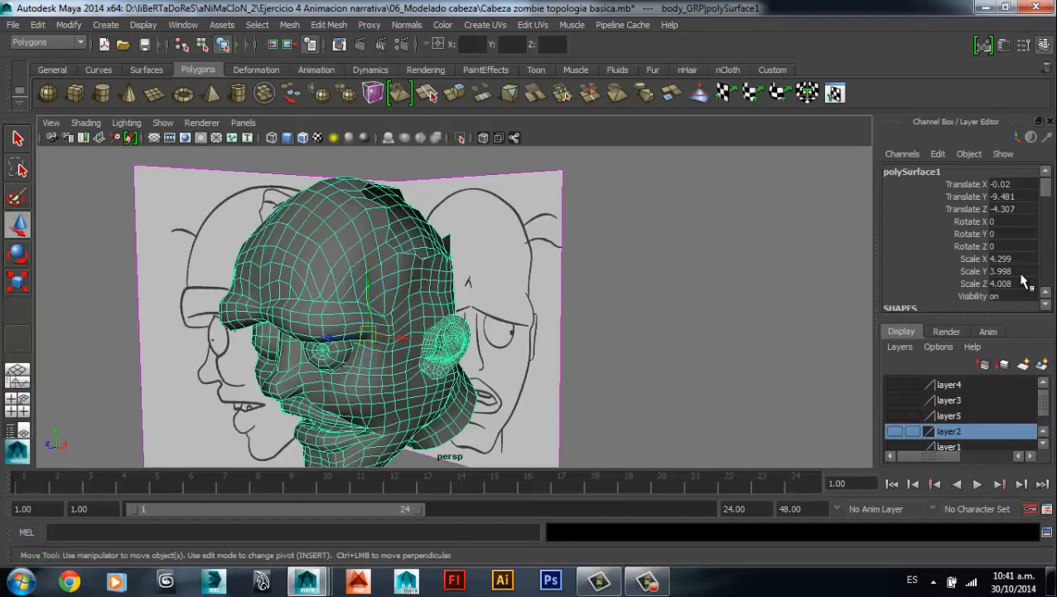
pyautogui.click(896, 386)
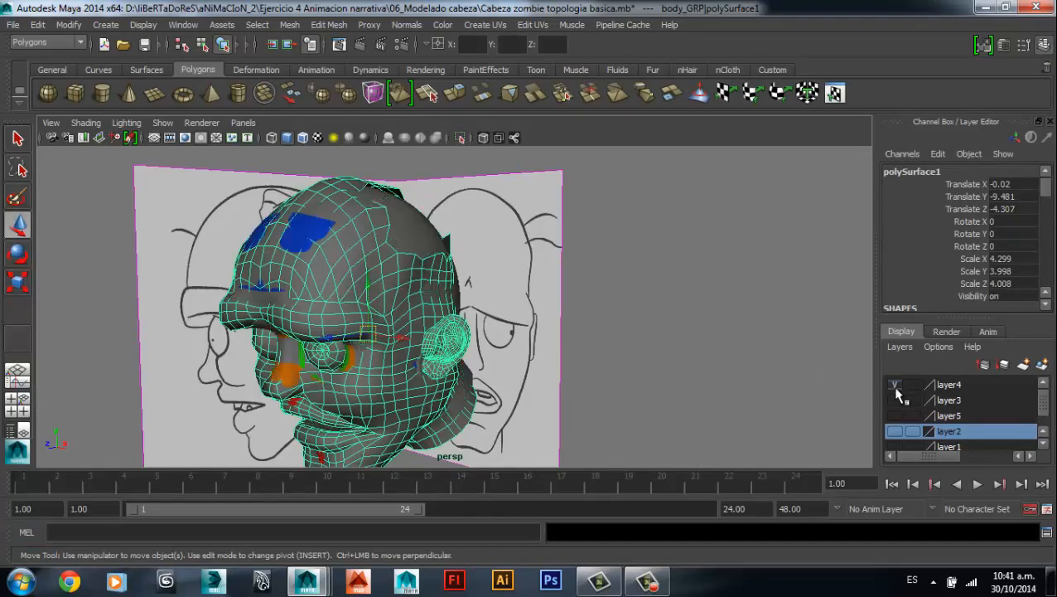
pyautogui.click(312, 231)
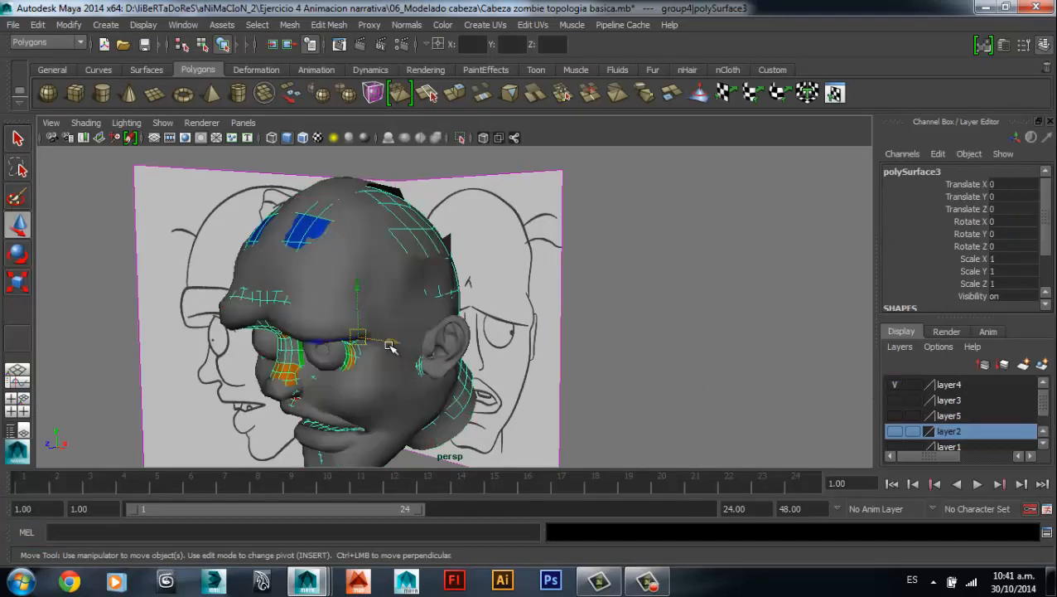
pyautogui.moveTo(390, 349); pyautogui.dragTo(676, 426)
pyautogui.keyDown('alt'); pyautogui.moveTo(675, 426); pyautogui.dragTo(479, 321); pyautogui.keyUp('alt')
pyautogui.hotkey('ctrl', 'space')
# - Select both heads and compare the edge flow of the zombie mesh with the colour-coded topology
pyautogui.click(294, 284)
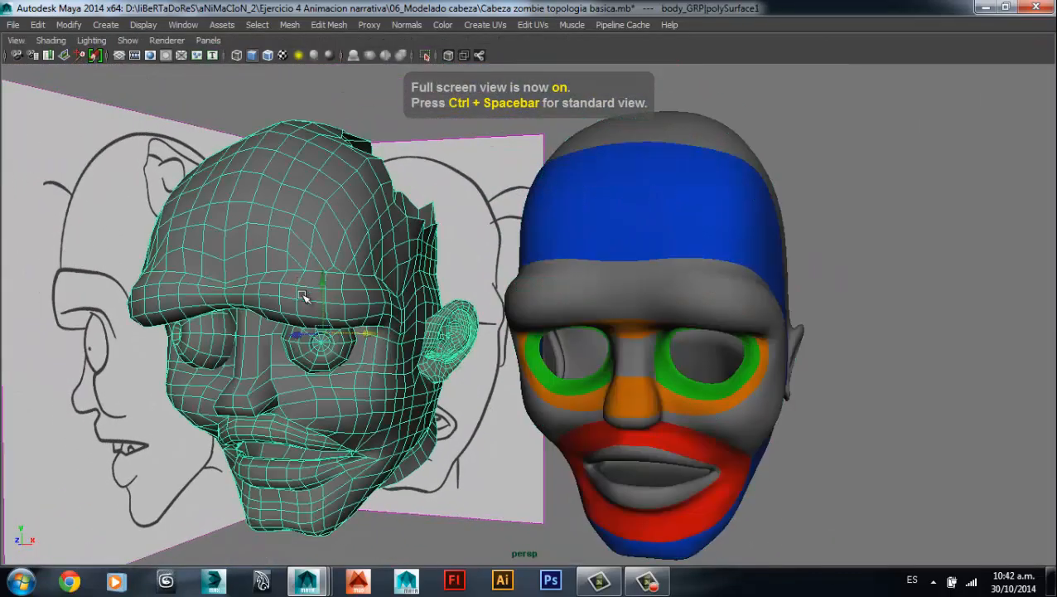
pyautogui.keyDown('alt'); pyautogui.moveTo(440, 353); pyautogui.dragTo(645, 303); pyautogui.keyUp('alt')
pyautogui.click(645, 304)
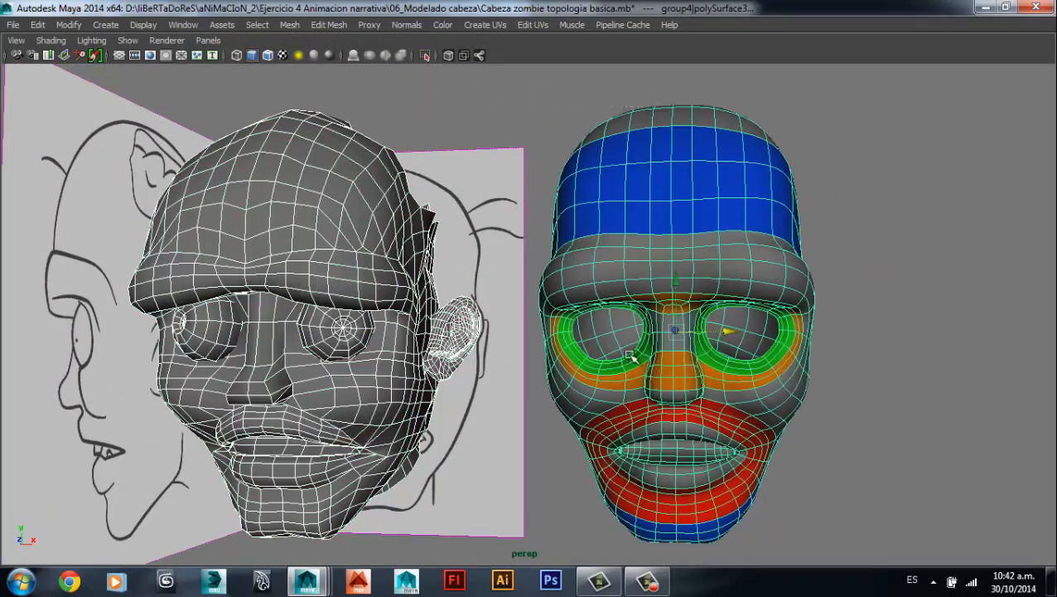
pyautogui.keyDown('alt'); pyautogui.moveTo(629, 356); pyautogui.dragTo(611, 372); pyautogui.keyUp('alt')
pyautogui.scroll(2, 621, 389)
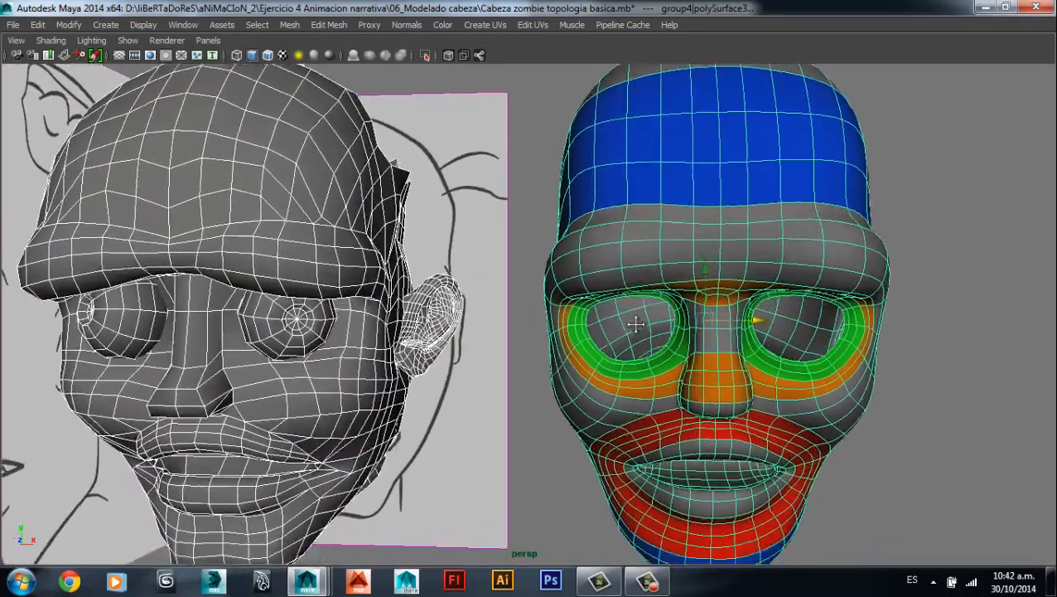
pyautogui.scroll(2, 630, 335)
pyautogui.moveTo(630, 335)
pyautogui.keyDown('alt'); pyautogui.mouseDown()
pyautogui.moveTo(659, 341)
pyautogui.moveTo(642, 343)
pyautogui.mouseUp(); pyautogui.keyUp('alt')
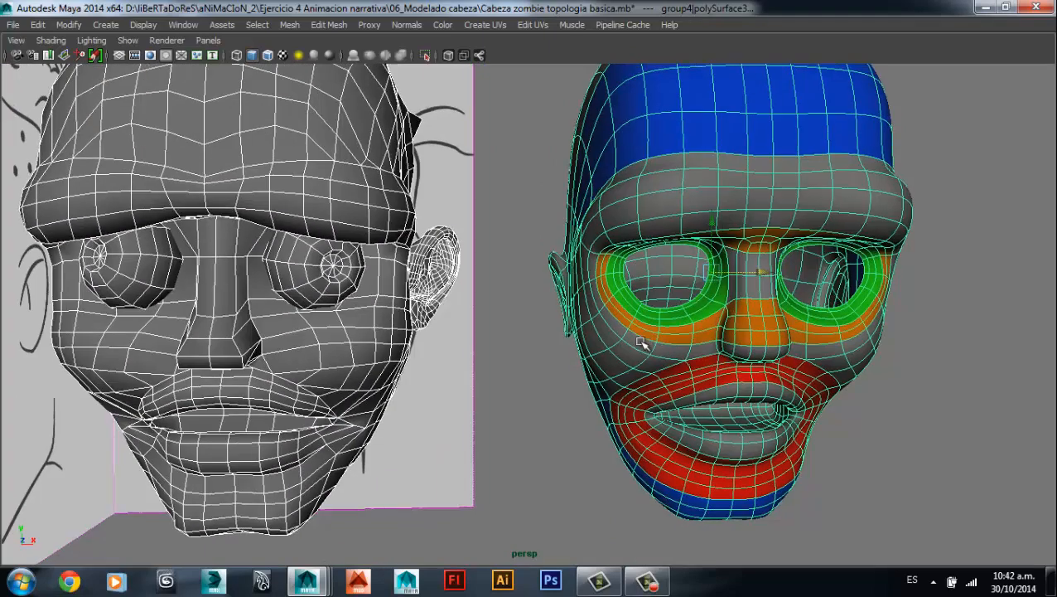
# - Switch the colour-coded head to face selection and pick brow and green eye-ring faces to examine the polygon loops
pyautogui.moveTo(688, 204); pyautogui.dragTo(667, 217, button='right')
pyautogui.click(700, 199)
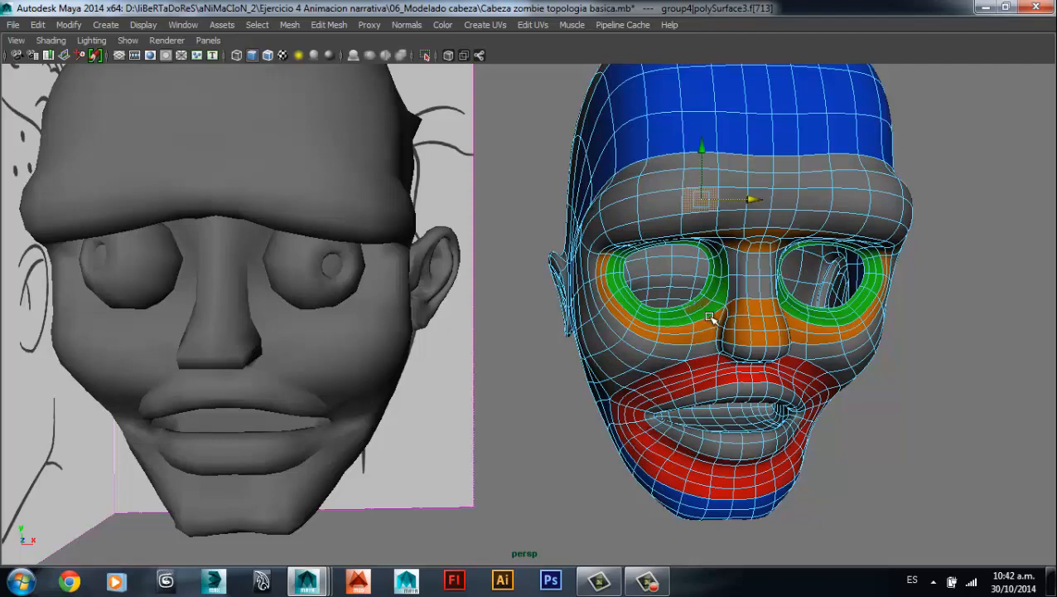
pyautogui.click(696, 309)
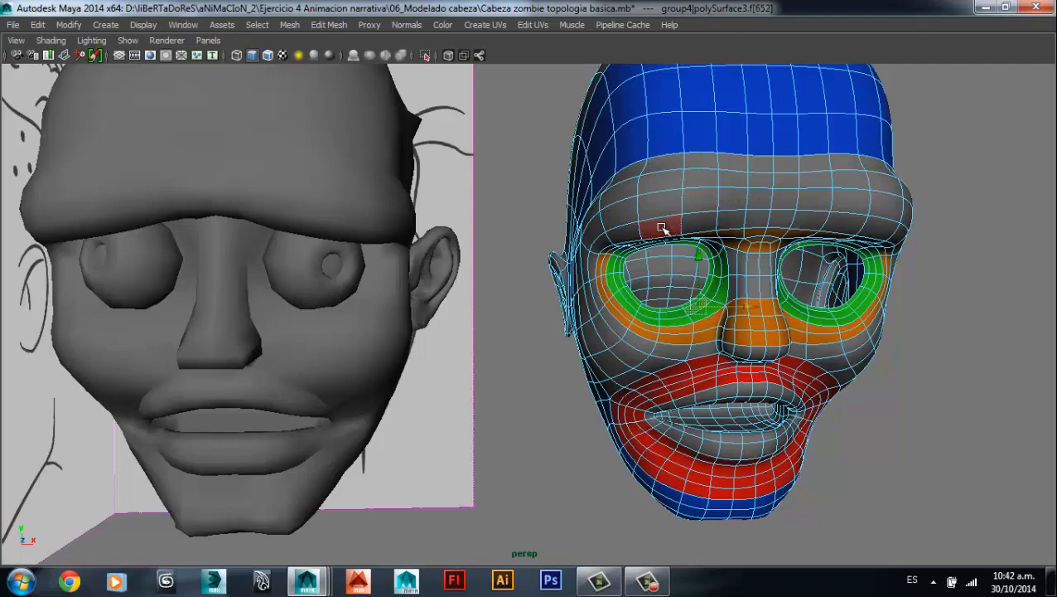
pyautogui.click(662, 228)
pyautogui.scroll(3, 664, 230)
pyautogui.keyDown('alt'); pyautogui.moveTo(710, 215); pyautogui.dragTo(550, 277, button='middle'); pyautogui.keyUp('alt')
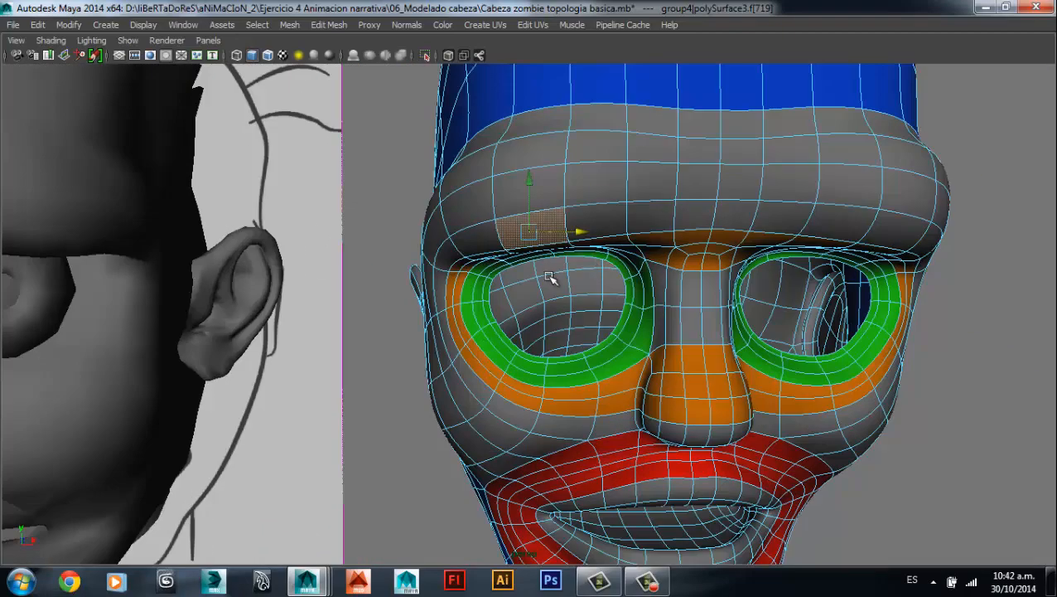
pyautogui.keyDown('alt'); pyautogui.moveTo(662, 376); pyautogui.dragTo(637, 378); pyautogui.keyUp('alt')
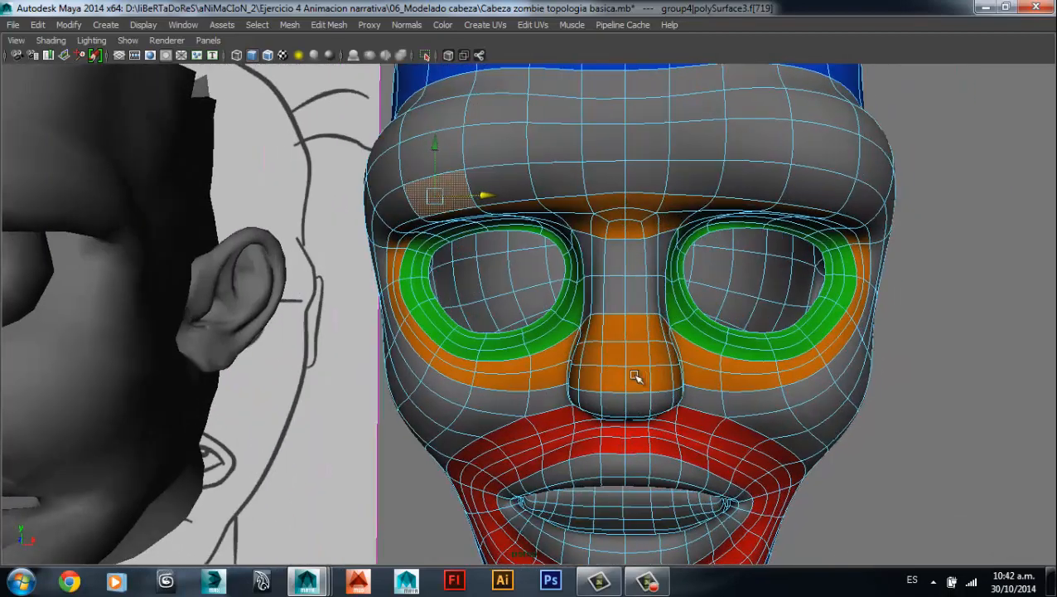
pyautogui.click(465, 343)
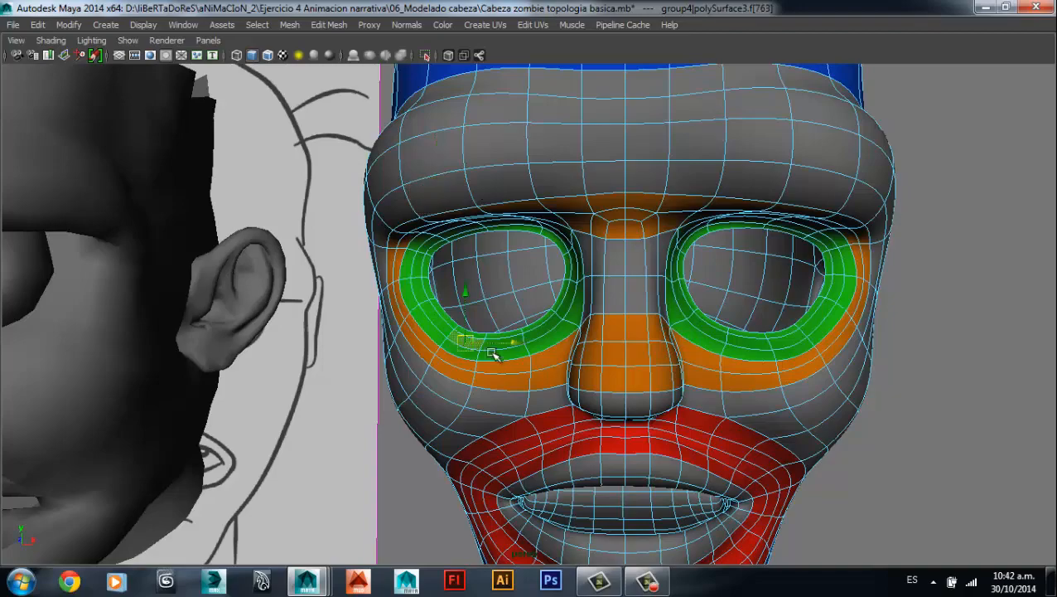
pyautogui.keyDown('alt'); pyautogui.moveTo(489, 361); pyautogui.dragTo(607, 357); pyautogui.keyUp('alt')
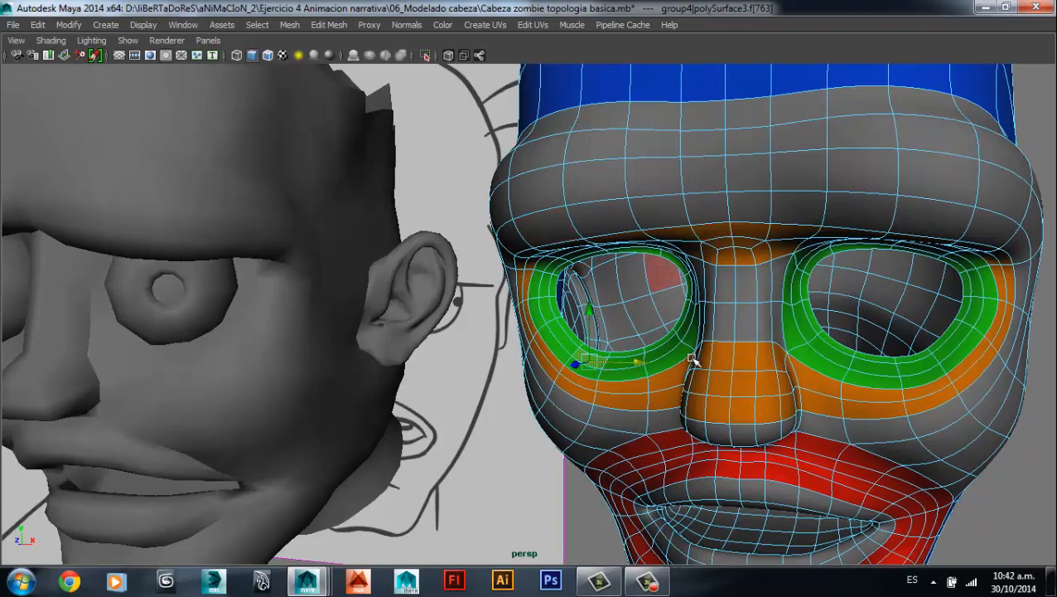
# - Save the scene and accept the student version notice
pyautogui.hotkey('ctrl', 's')
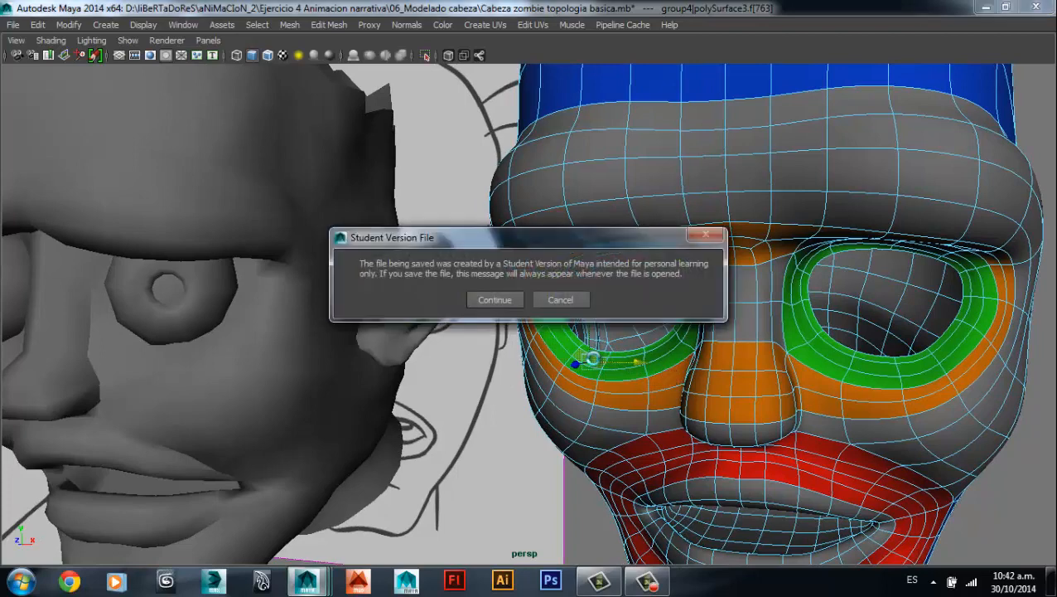
pyautogui.click(493, 301)
# - Try deforming the lower eyelid of the colour-coded head with soft selection, and undo the move
pyautogui.press('b')
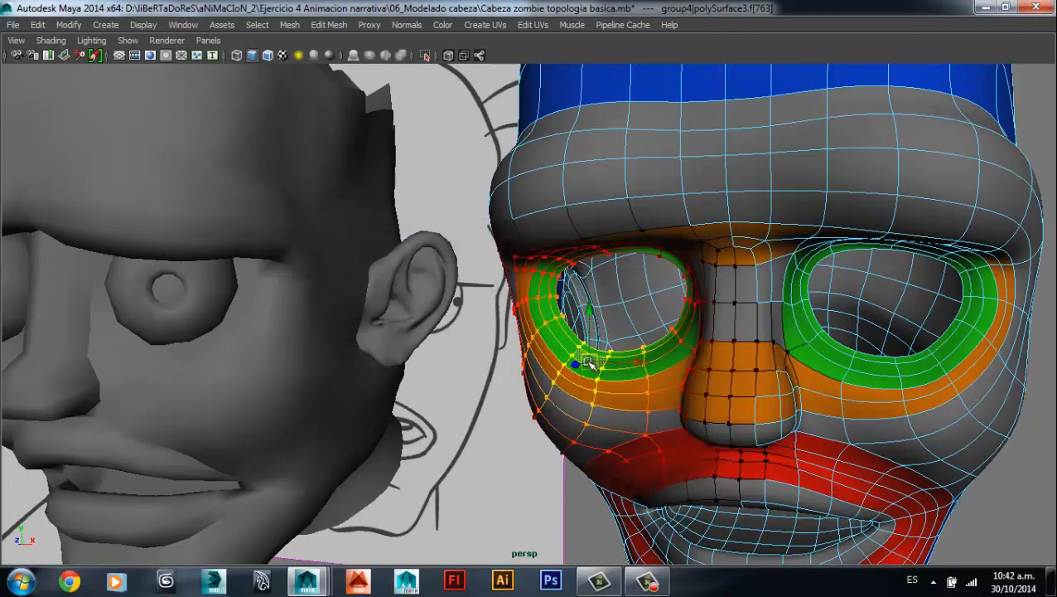
pyautogui.moveTo(595, 362); pyautogui.dragTo(593, 374, button='middle')
pyautogui.hotkey('ctrl', 'z')
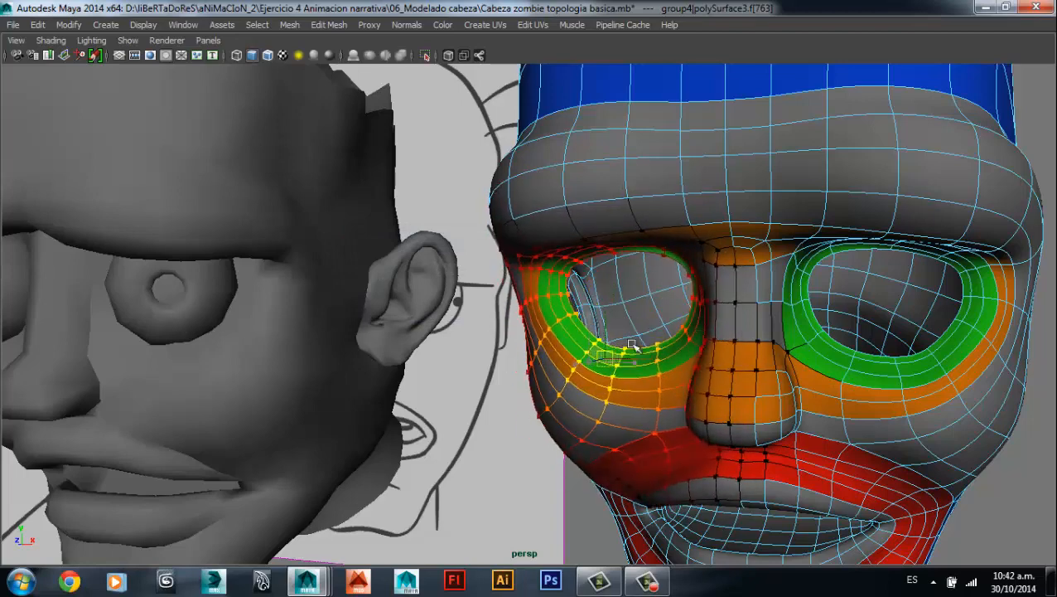
# - Try pulling the area between the eyebrows down with soft selection, undo it and turn soft selection off
pyautogui.click(750, 232)
pyautogui.moveTo(750, 231); pyautogui.dragTo(721, 302, button='middle')
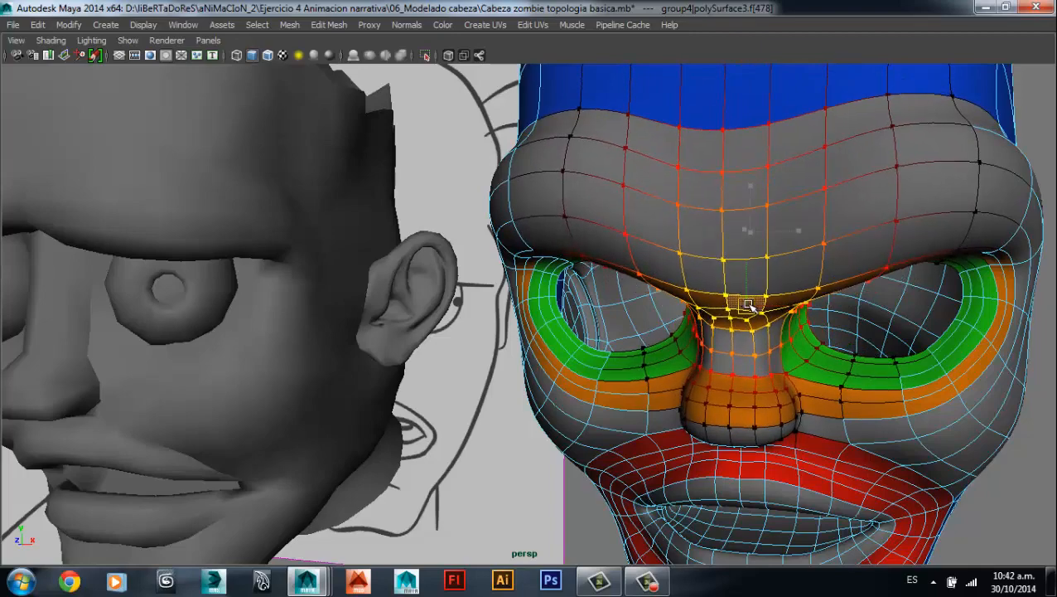
pyautogui.keyDown('alt'); pyautogui.moveTo(721, 303); pyautogui.dragTo(654, 369); pyautogui.keyUp('alt')
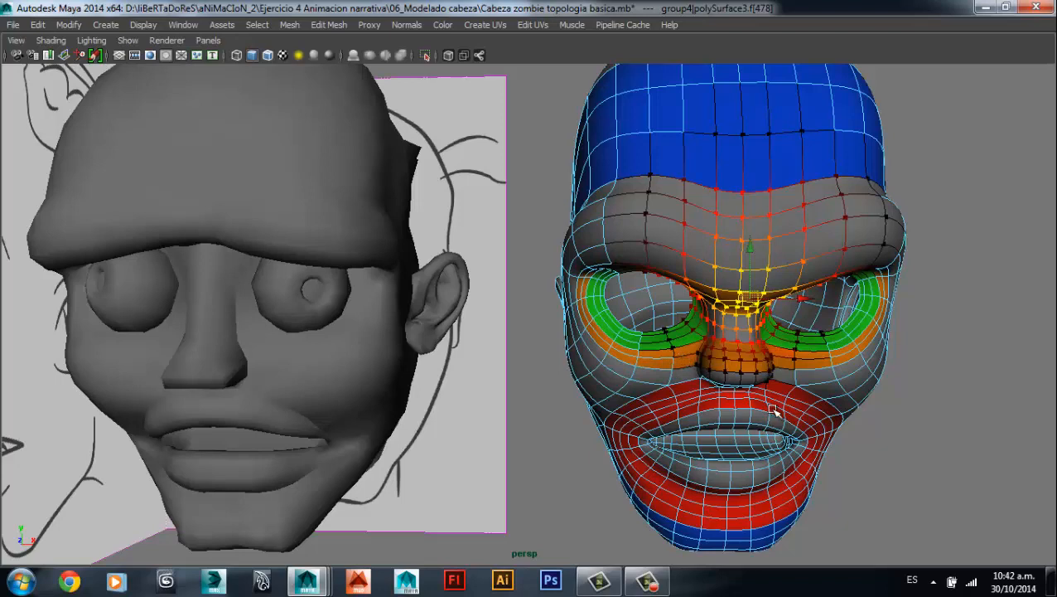
pyautogui.press('b')
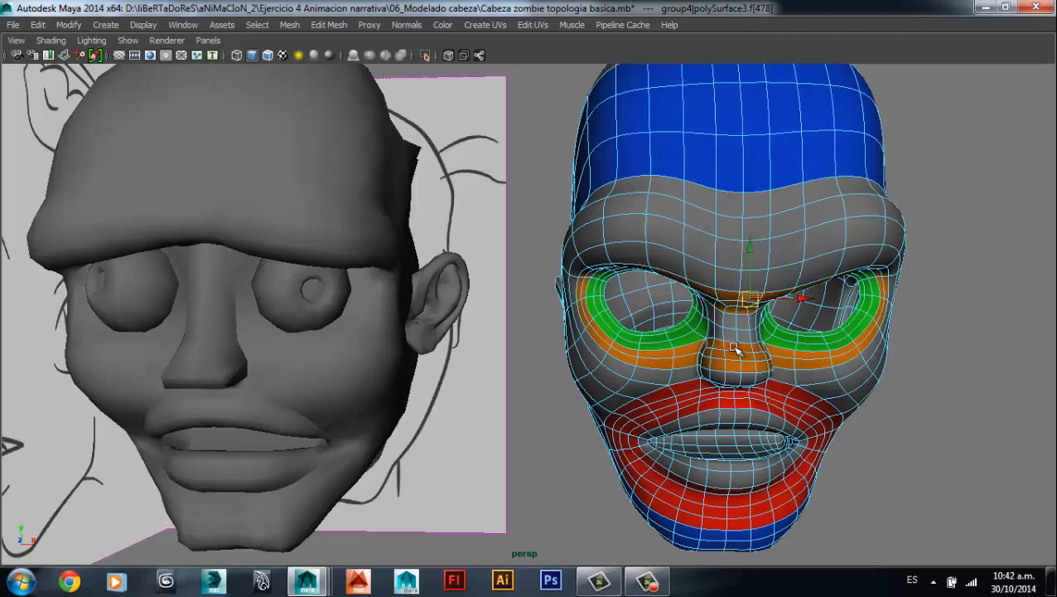
pyautogui.press('b')
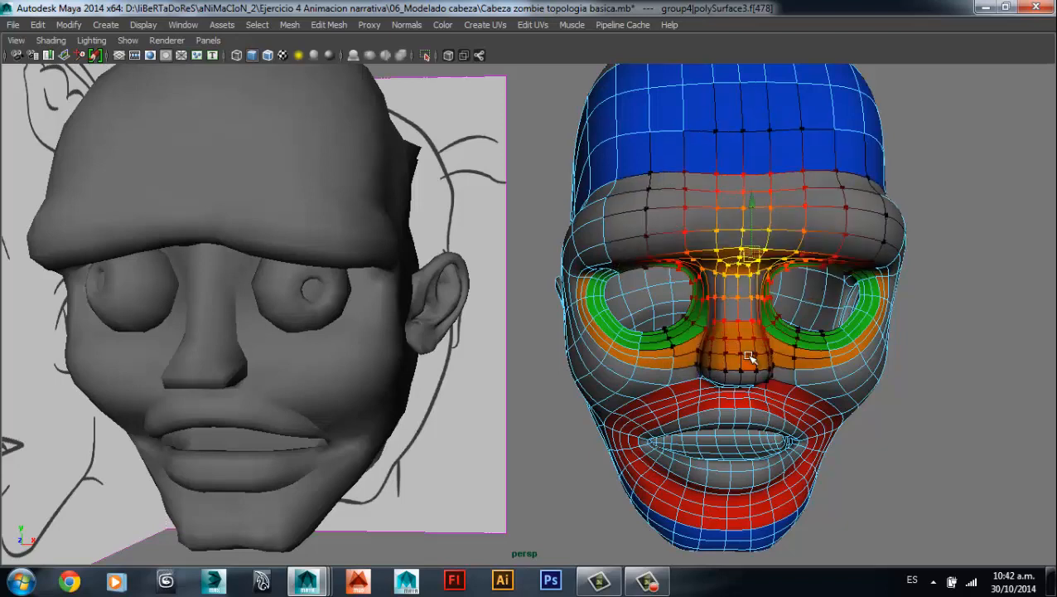
pyautogui.press('b')
# - Switch the colour-coded head to edge selection for work around the eye sockets
pyautogui.keyDown('alt'); pyautogui.moveTo(746, 350); pyautogui.dragTo(688, 306); pyautogui.keyUp('alt')
pyautogui.scroll(3, 684, 305)
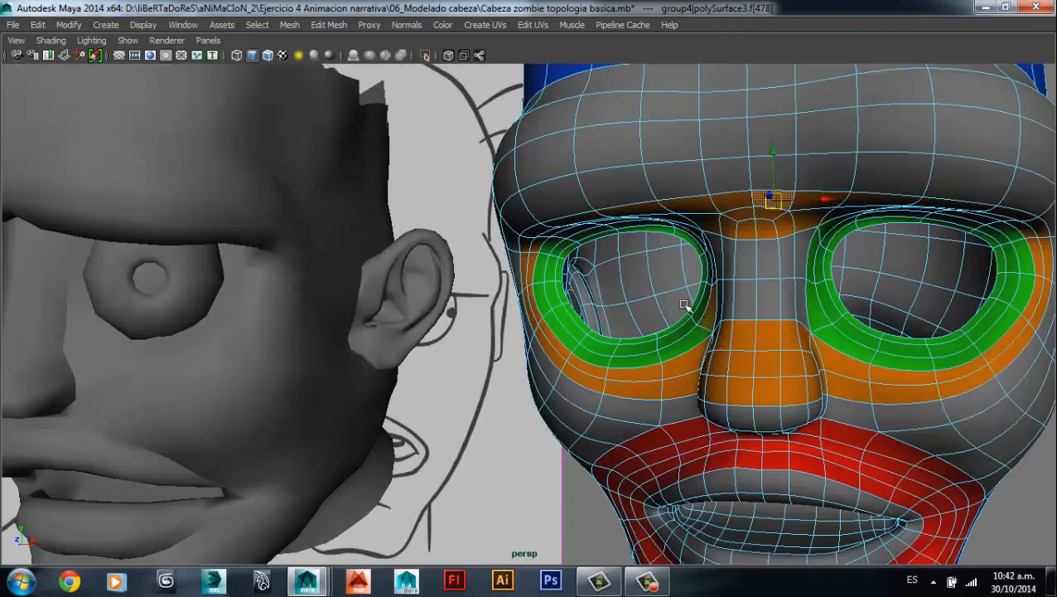
pyautogui.moveTo(675, 242); pyautogui.dragTo(667, 211, button='right')
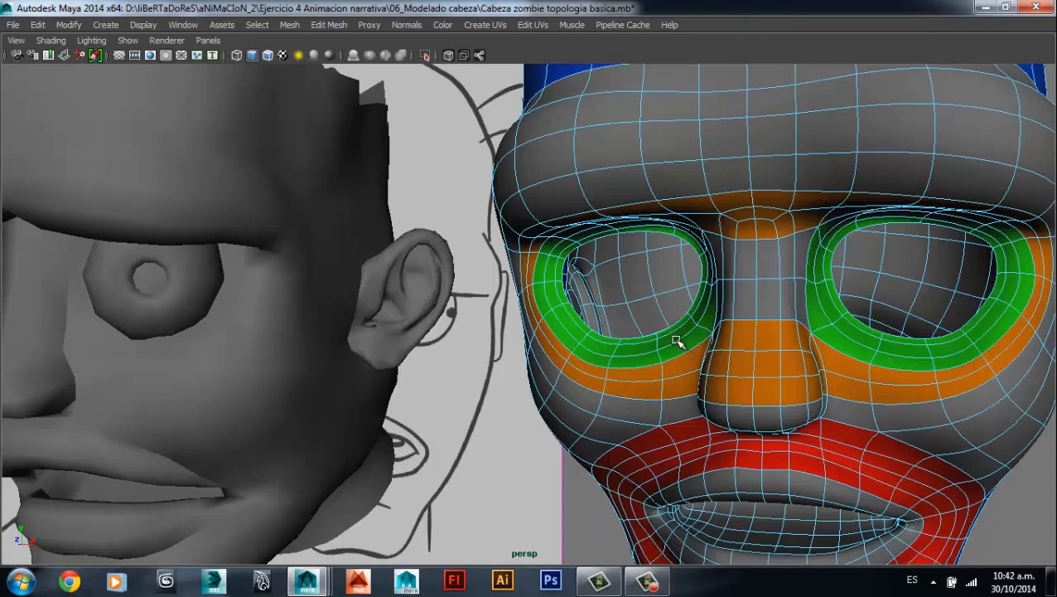
# - Select the edge loops within the green area around one eye socket of the colour-coded head, one after another
pyautogui.doubleClick(677, 340)
pyautogui.keyDown('alt'); pyautogui.moveTo(662, 351); pyautogui.dragTo(695, 327); pyautogui.keyUp('alt')
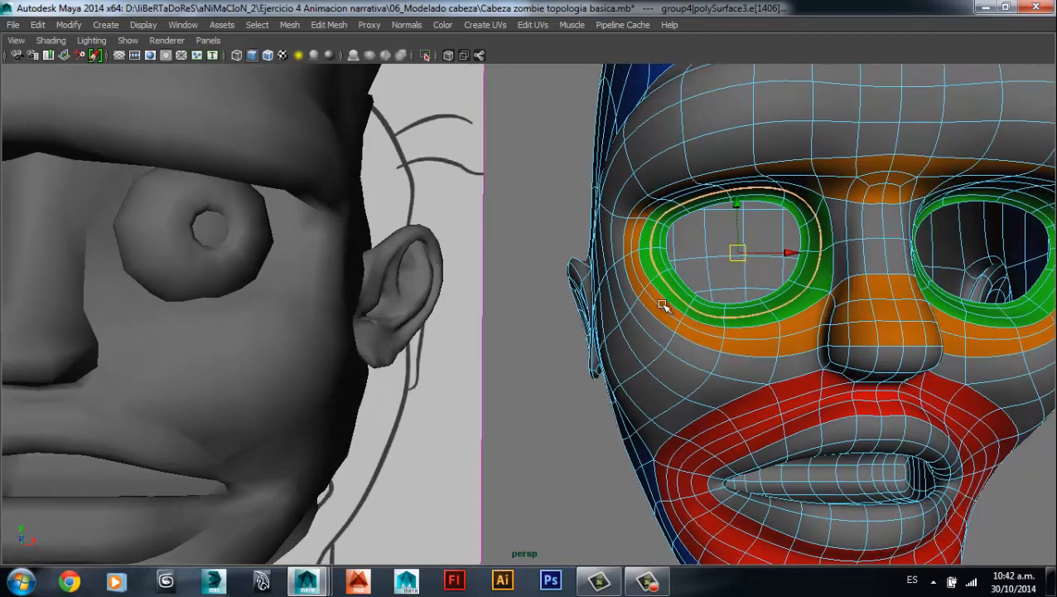
pyautogui.doubleClick(776, 294)
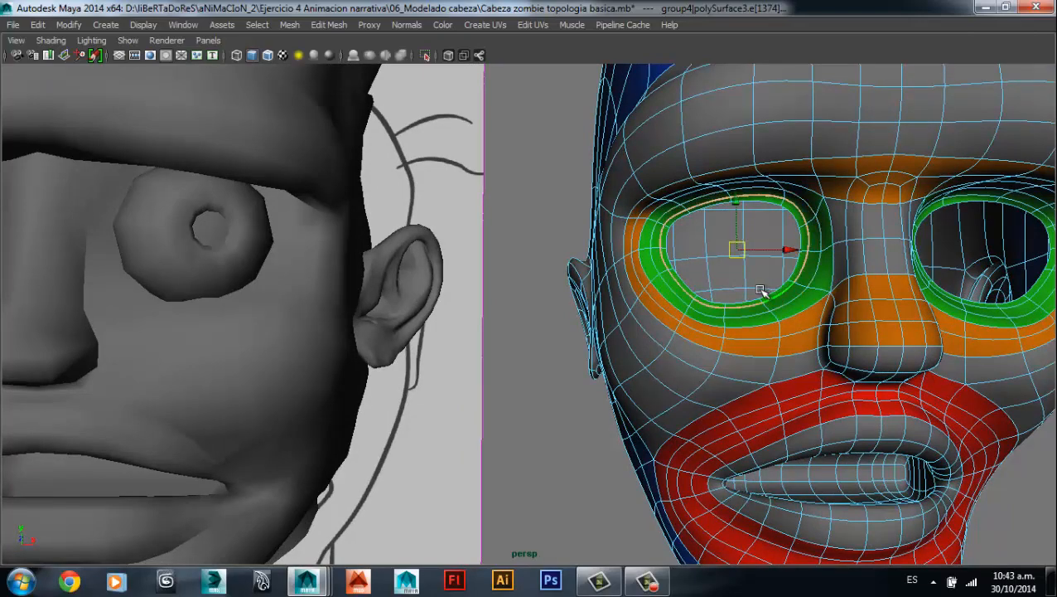
# - Select the edge loop running through the red area around the mouth and examine it from several angles
pyautogui.keyDown('alt'); pyautogui.moveTo(840, 497); pyautogui.dragTo(714, 427, button='middle'); pyautogui.keyUp('alt')
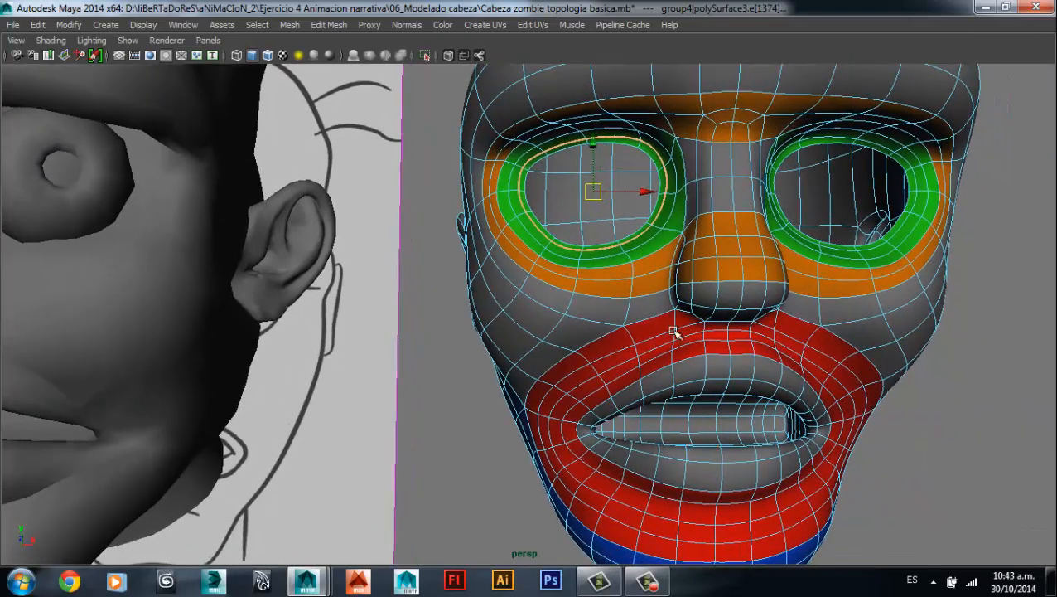
pyautogui.doubleClick(660, 347)
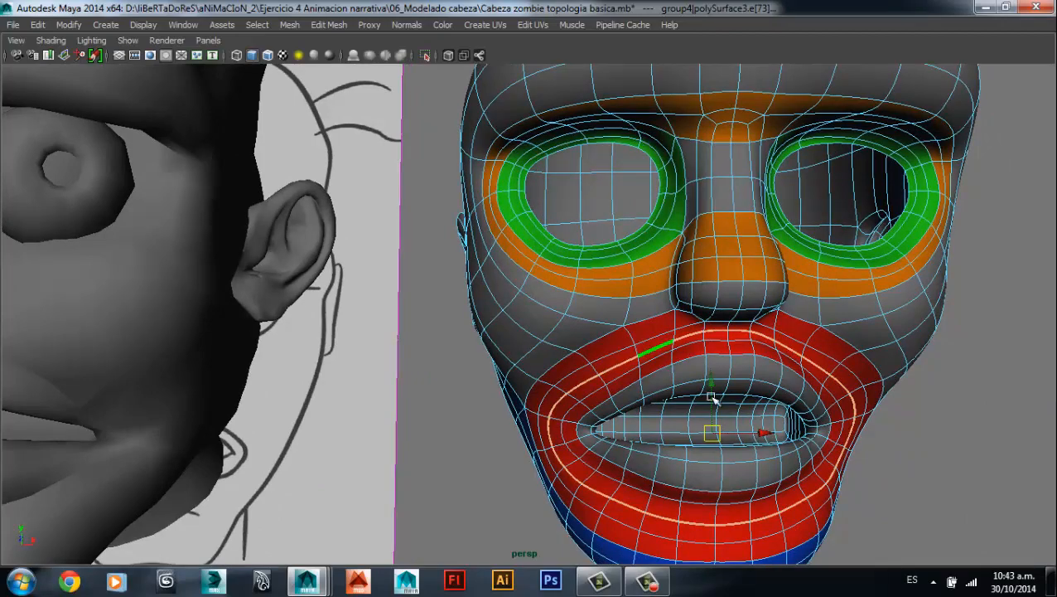
pyautogui.keyDown('alt'); pyautogui.moveTo(745, 419); pyautogui.dragTo(698, 439); pyautogui.keyUp('alt')
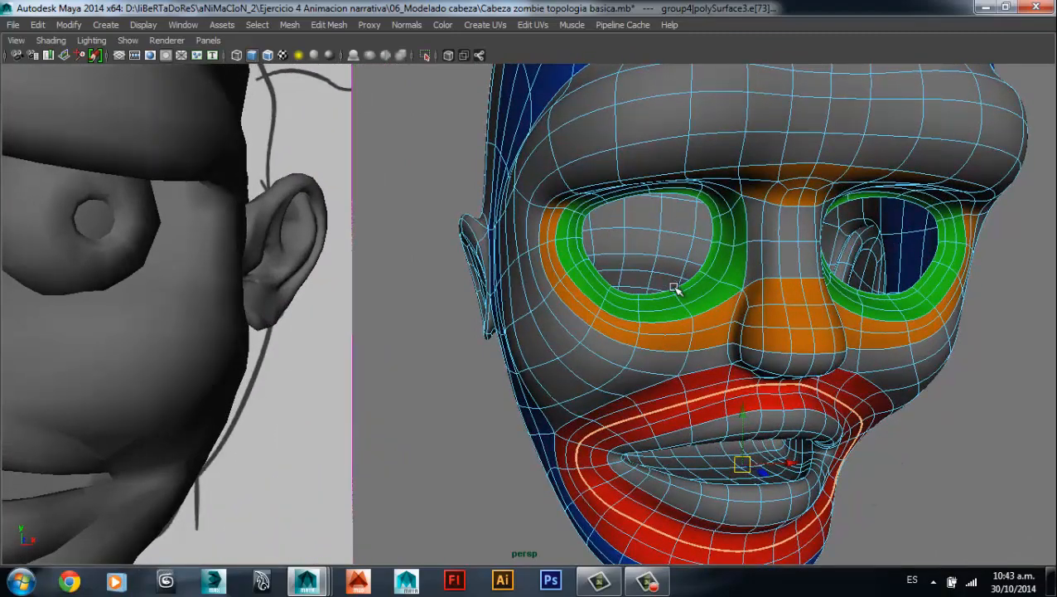
pyautogui.keyDown('alt'); pyautogui.moveTo(702, 298); pyautogui.dragTo(666, 295); pyautogui.keyUp('alt')
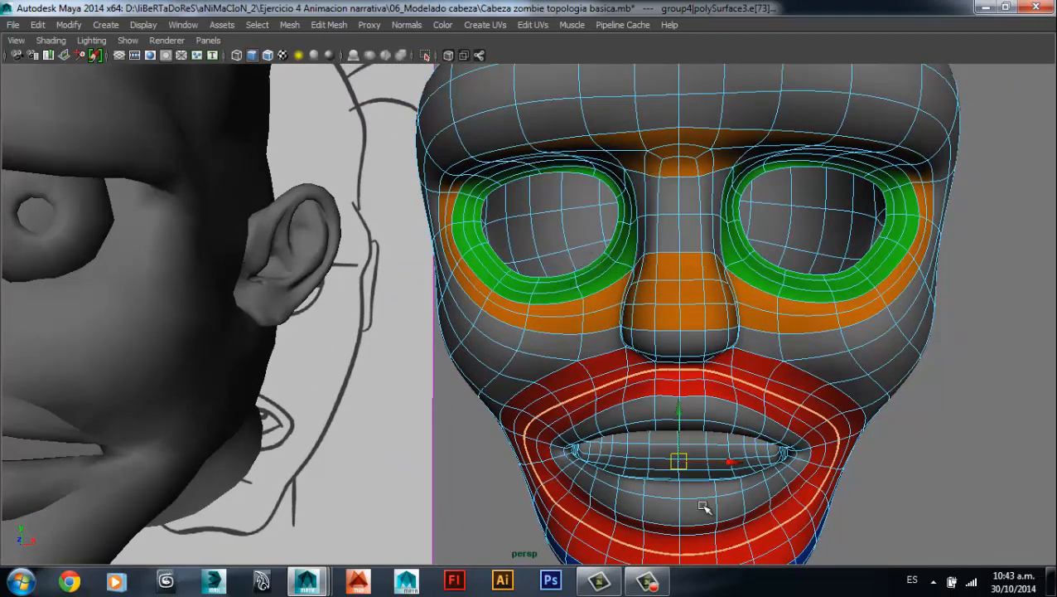
pyautogui.keyDown('alt'); pyautogui.moveTo(663, 432); pyautogui.dragTo(651, 376); pyautogui.keyUp('alt')
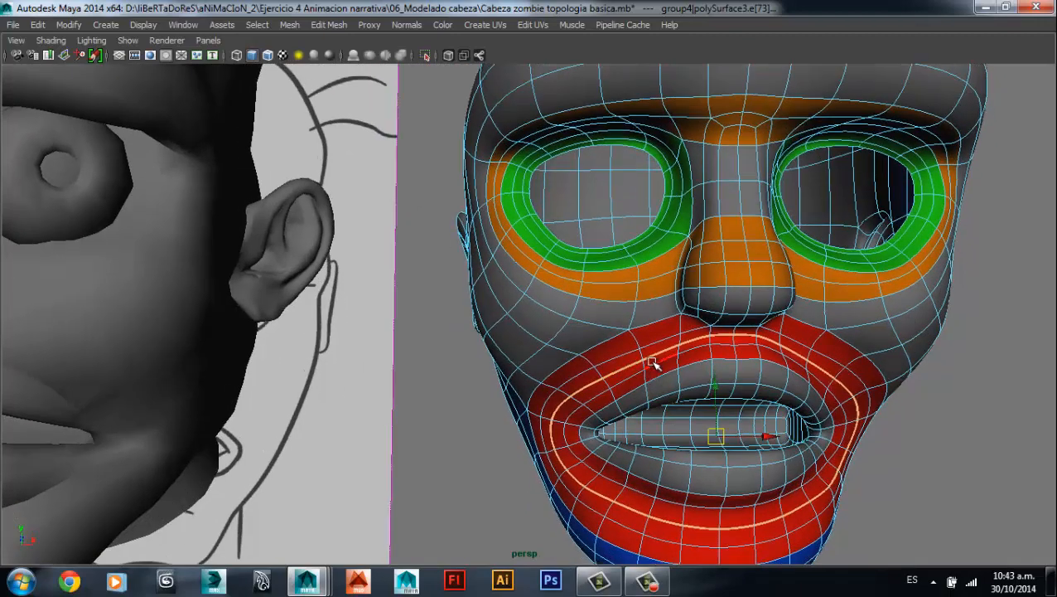
# - Select the edge loop that runs around the upper and lower lips of the colour-coded head
pyautogui.click(662, 365)
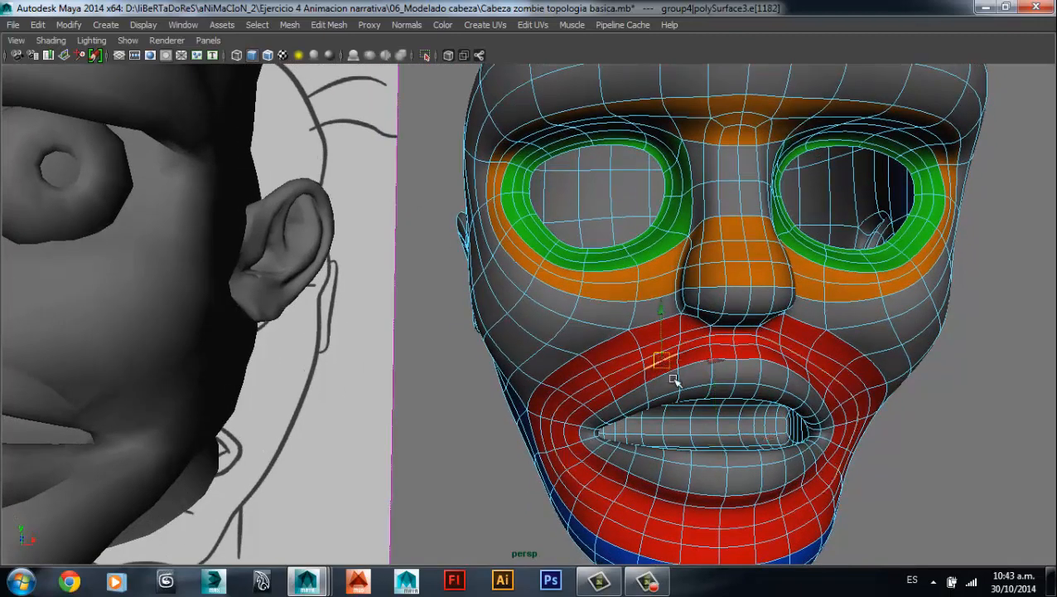
pyautogui.keyDown('shift'); pyautogui.click(704, 387); pyautogui.keyUp('shift')
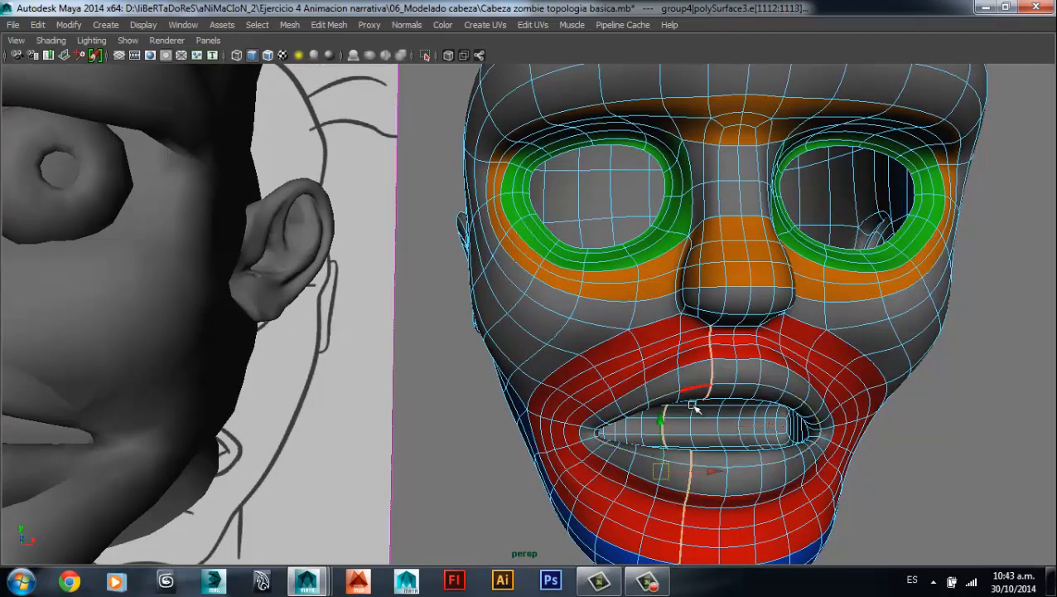
pyautogui.keyDown('alt'); pyautogui.moveTo(677, 426); pyautogui.dragTo(711, 417); pyautogui.keyUp('alt')
pyautogui.scroll(2, 703, 455)
pyautogui.scroll(-2, 704, 455)
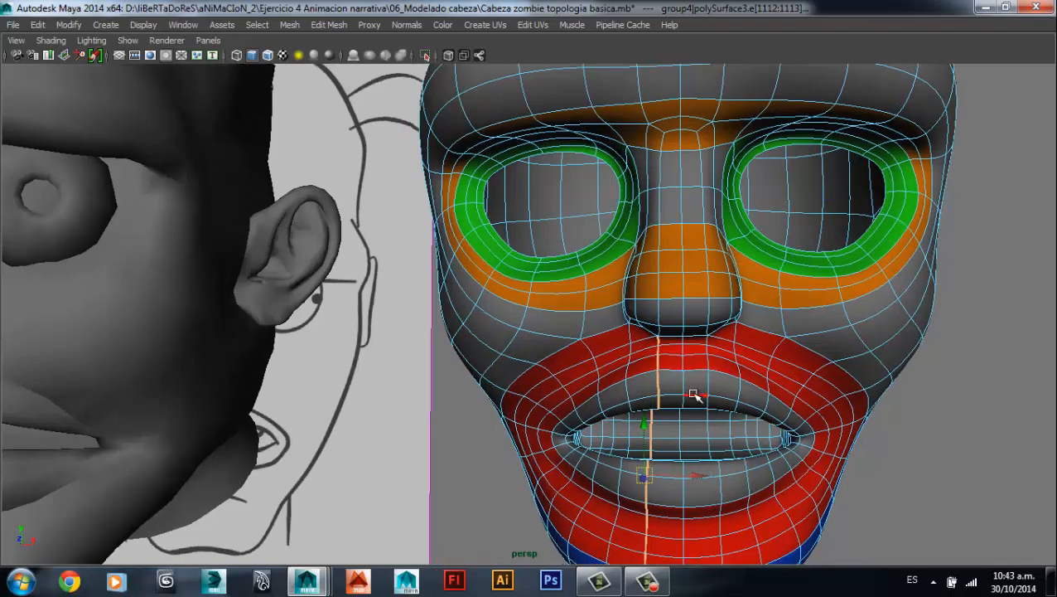
pyautogui.doubleClick(694, 394)
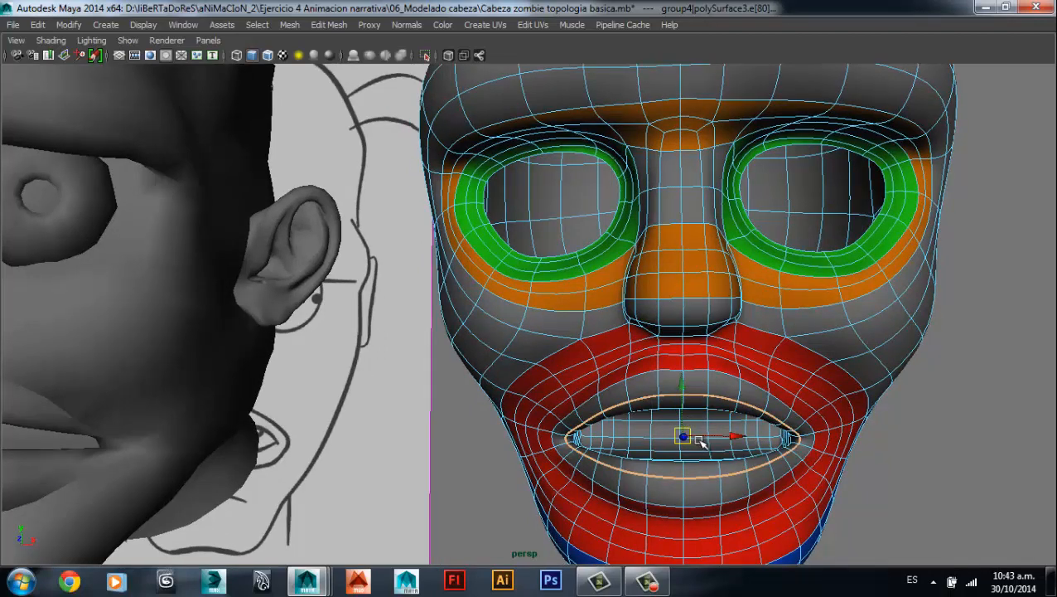
# - Select the edge loop along the outer border of the orange area enclosing both eyes and the nose
pyautogui.keyDown('alt'); pyautogui.moveTo(699, 441); pyautogui.dragTo(493, 282, button='right'); pyautogui.keyUp('alt')
pyautogui.keyDown('alt'); pyautogui.moveTo(493, 281); pyautogui.dragTo(551, 272); pyautogui.keyUp('alt')
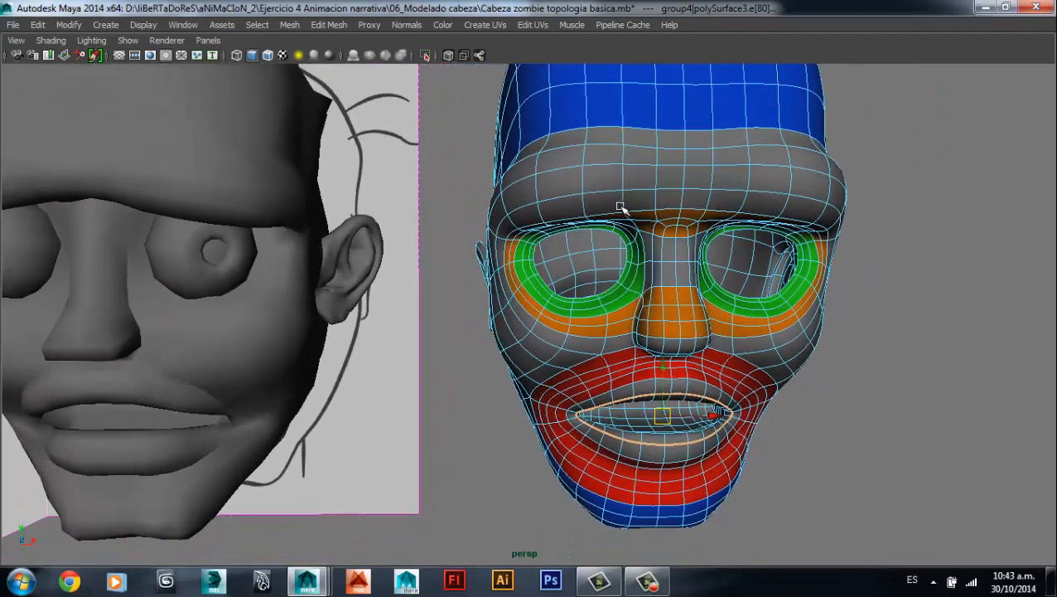
pyautogui.keyDown('alt'); pyautogui.moveTo(646, 220); pyautogui.dragTo(626, 267); pyautogui.keyUp('alt')
pyautogui.scroll(2, 626, 267)
pyautogui.scroll(2, 626, 267)
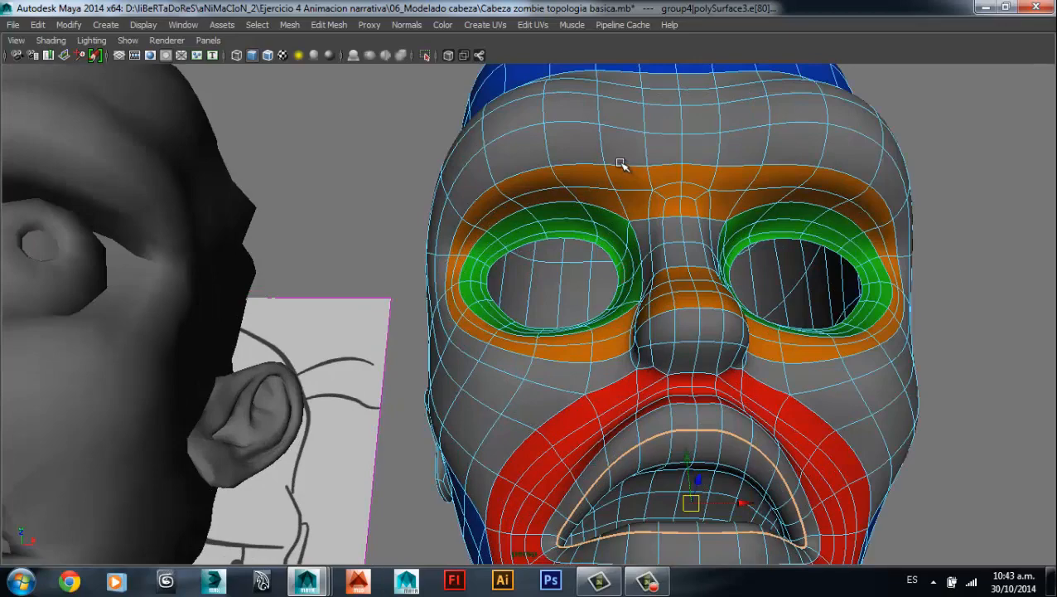
pyautogui.doubleClick(621, 166)
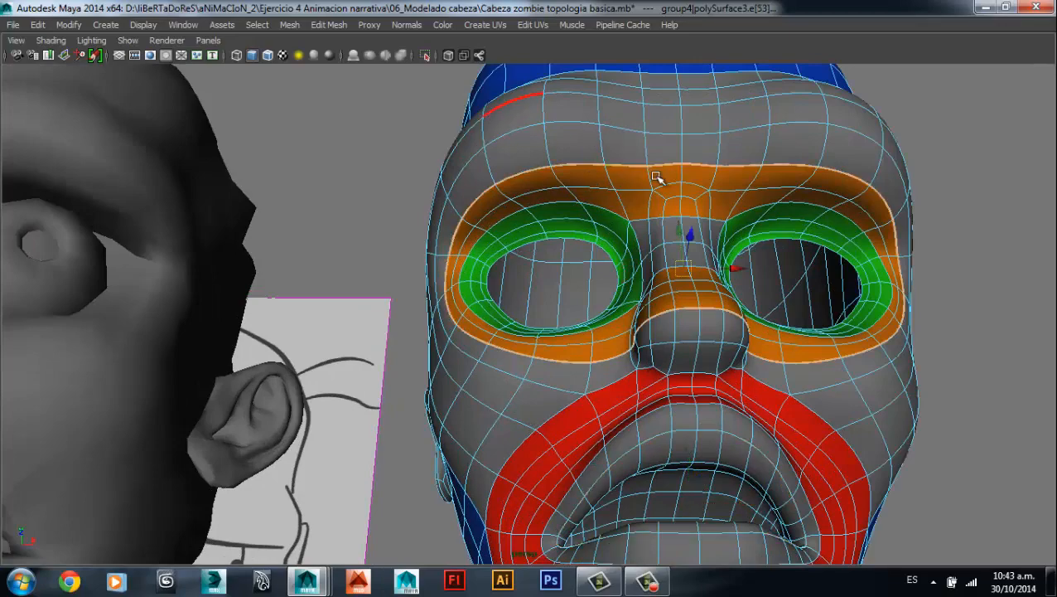
pyautogui.keyDown('alt'); pyautogui.moveTo(659, 174); pyautogui.dragTo(665, 203); pyautogui.keyUp('alt')
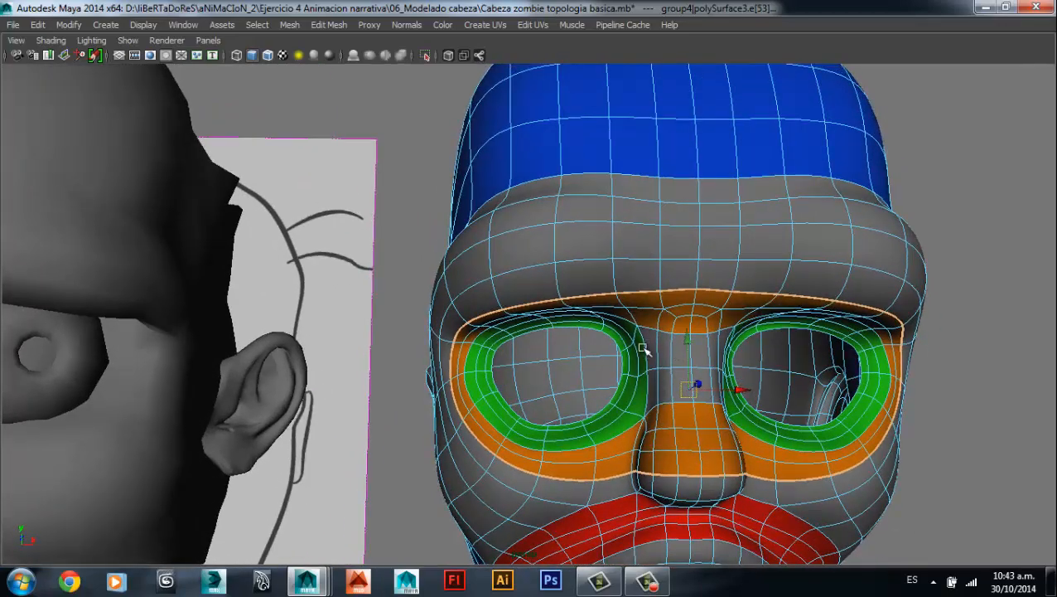
# - Select the zombie head and examine its wireframe around the eyes, nose and mouth
pyautogui.keyDown('alt'); pyautogui.moveTo(663, 331); pyautogui.dragTo(888, 340); pyautogui.keyUp('alt')
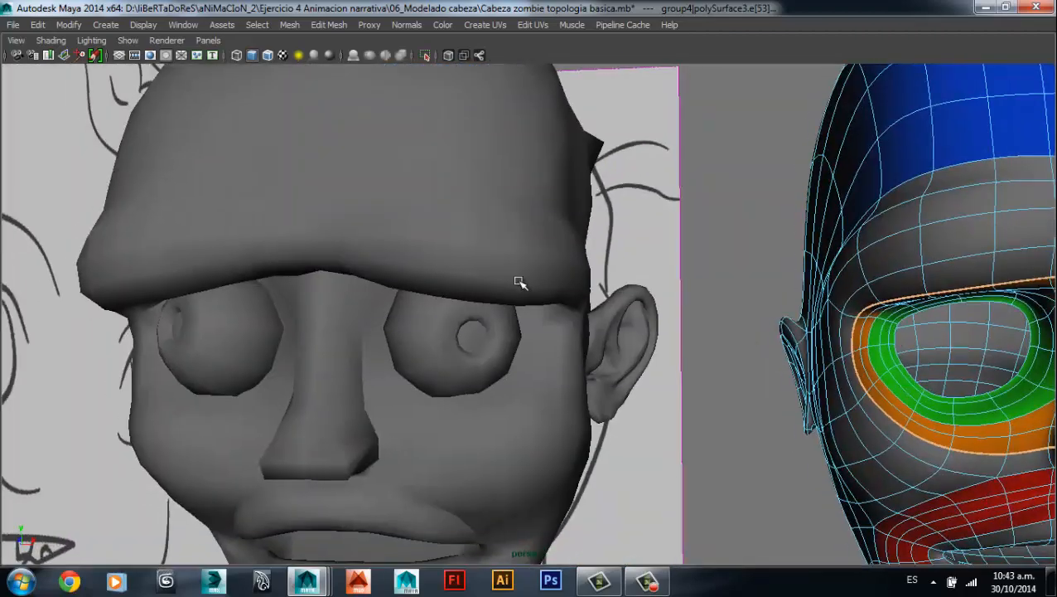
pyautogui.click(464, 323)
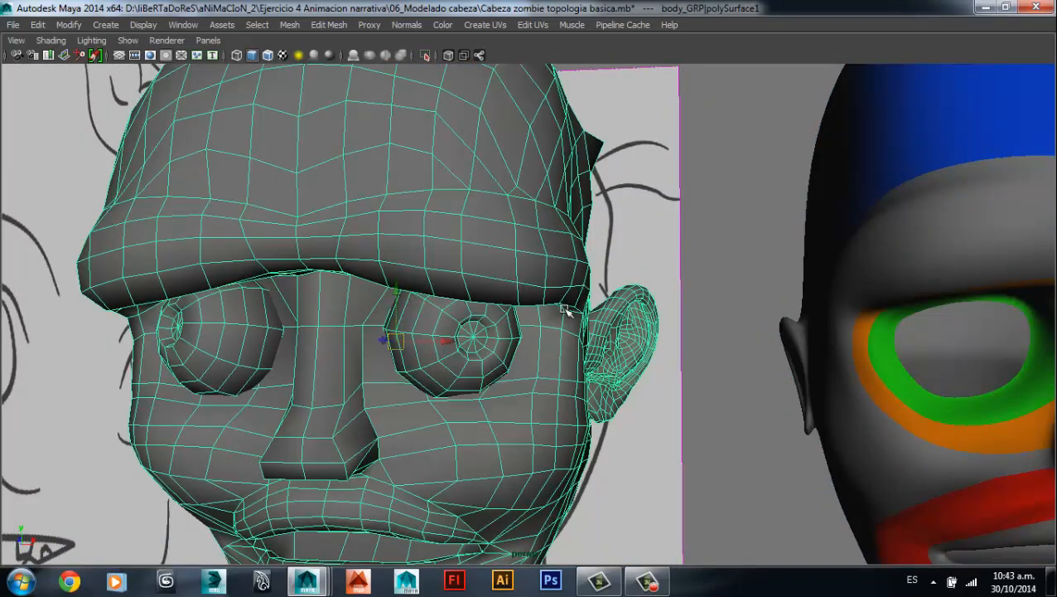
pyautogui.keyDown('alt'); pyautogui.moveTo(454, 365); pyautogui.dragTo(489, 369); pyautogui.keyUp('alt')
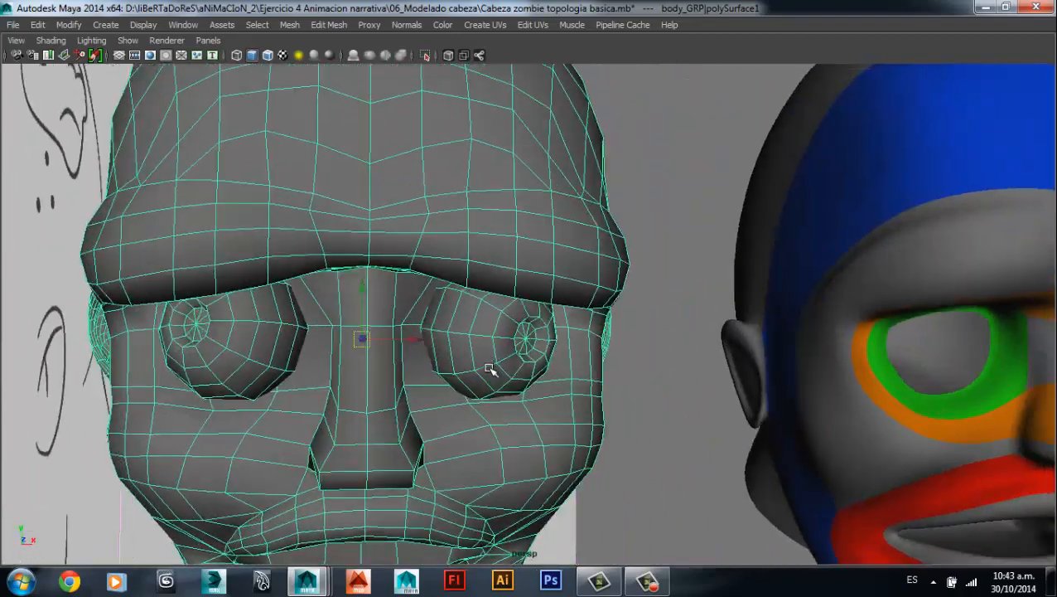
pyautogui.keyDown('alt'); pyautogui.moveTo(430, 427); pyautogui.dragTo(557, 330); pyautogui.keyUp('alt')
pyautogui.keyDown('alt'); pyautogui.moveTo(558, 330); pyautogui.dragTo(494, 257, button='middle'); pyautogui.keyUp('alt')
pyautogui.scroll(5, 420, 420)
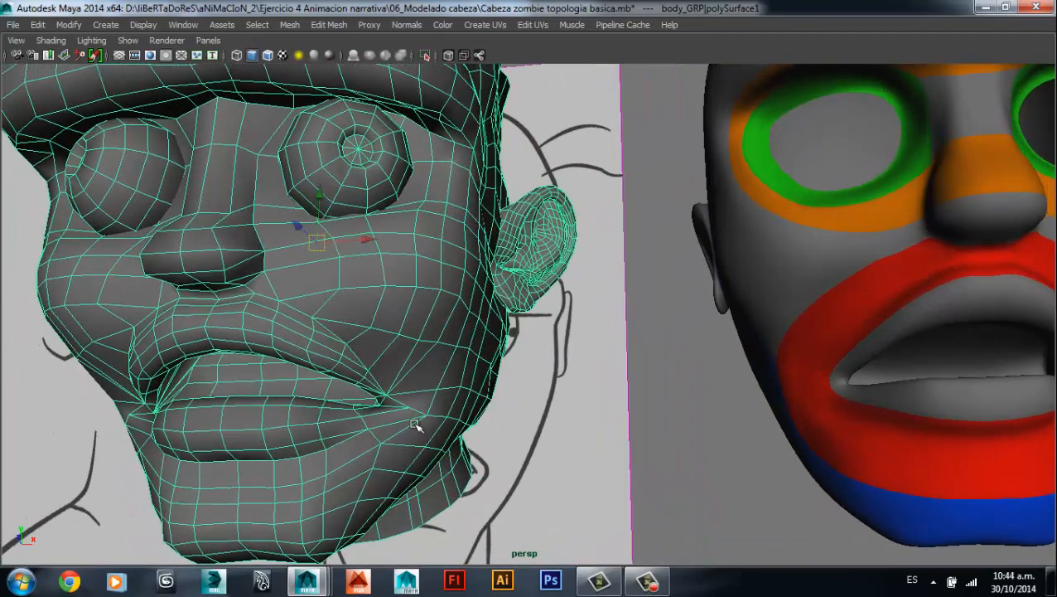
# - Switch the zombie head to face selection and pick individual faces beside the corner of the mouth
pyautogui.moveTo(347, 333); pyautogui.dragTo(349, 287, button='right')
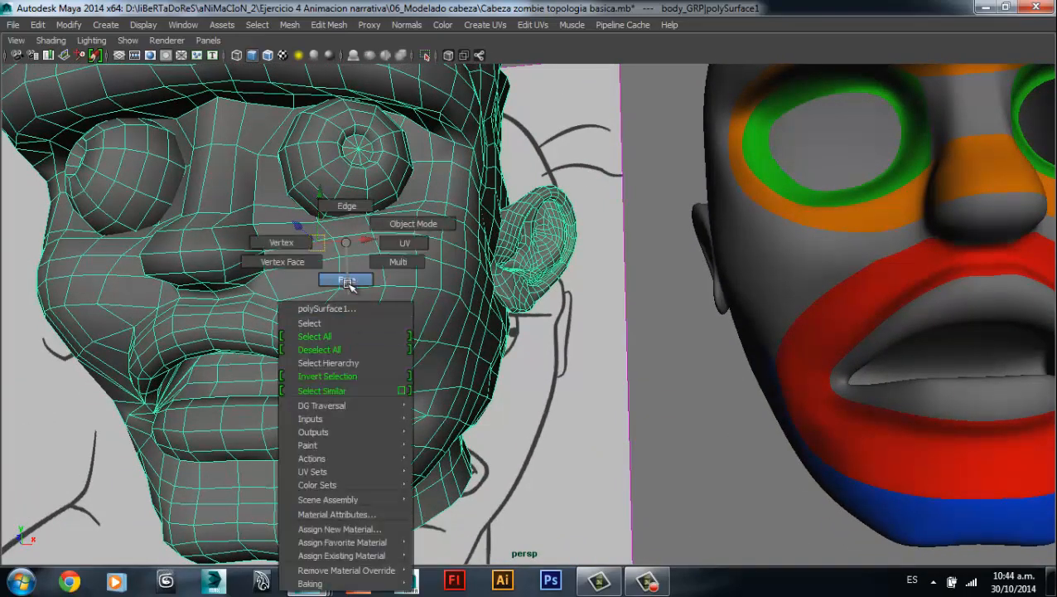
pyautogui.click(349, 335)
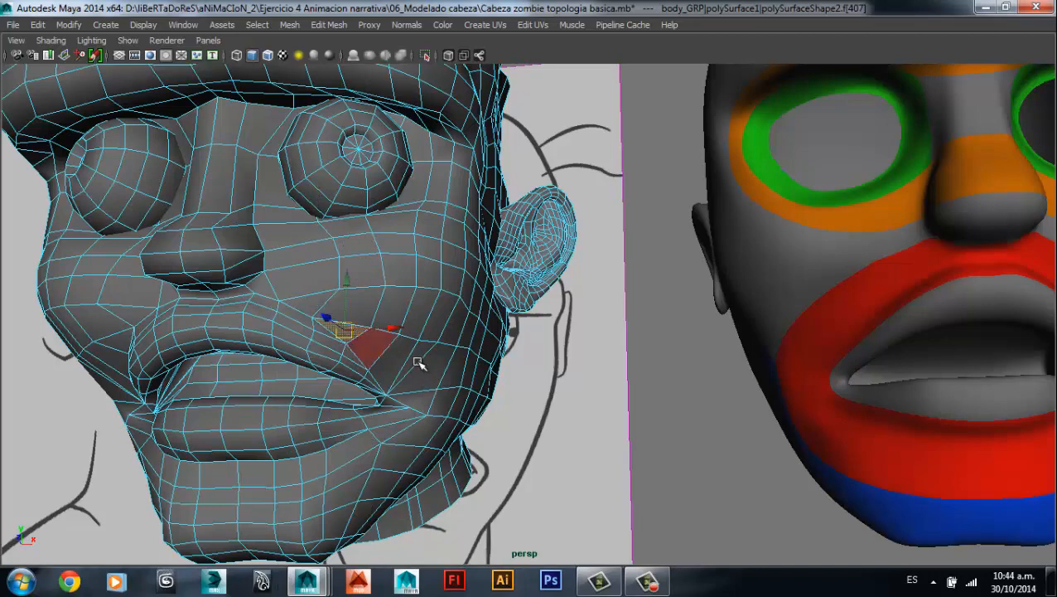
pyautogui.click(417, 355)
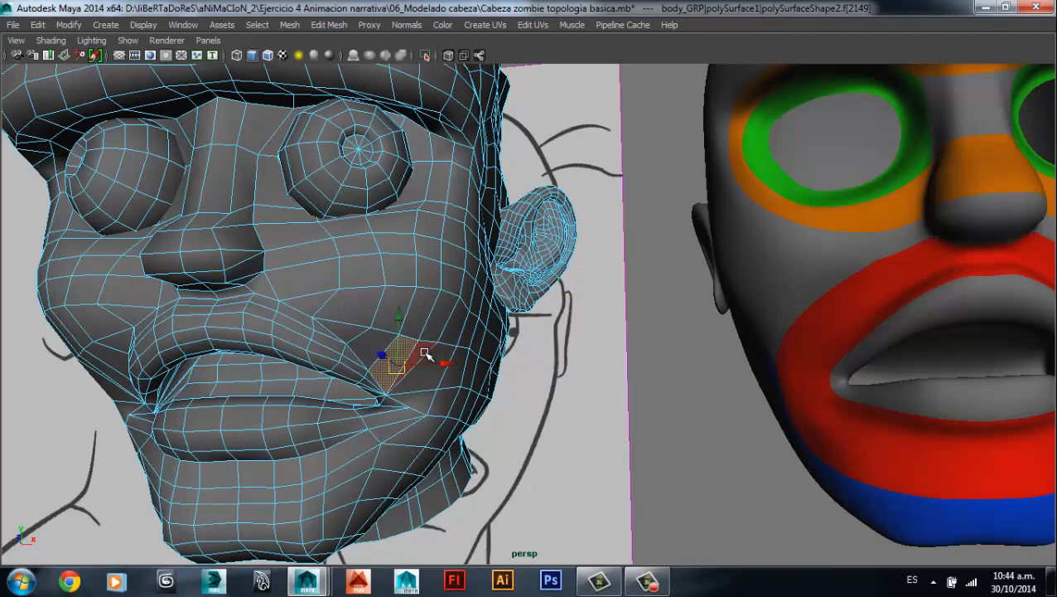
pyautogui.click(422, 355)
pyautogui.keyDown('alt'); pyautogui.moveTo(464, 437); pyautogui.dragTo(434, 455); pyautogui.keyUp('alt')
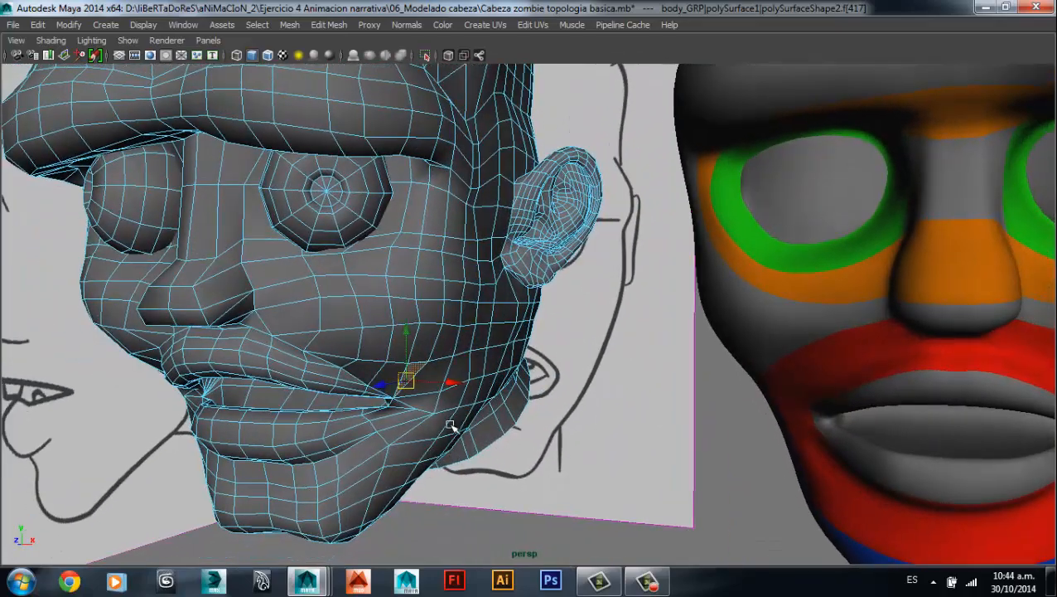
# - Select the colour-coded head and examine its wireframe around the eye sockets and nose
pyautogui.keyDown('alt'); pyautogui.moveTo(649, 434); pyautogui.dragTo(574, 321); pyautogui.keyUp('alt')
pyautogui.keyDown('alt'); pyautogui.moveTo(573, 320); pyautogui.dragTo(489, 413, button='middle'); pyautogui.keyUp('alt')
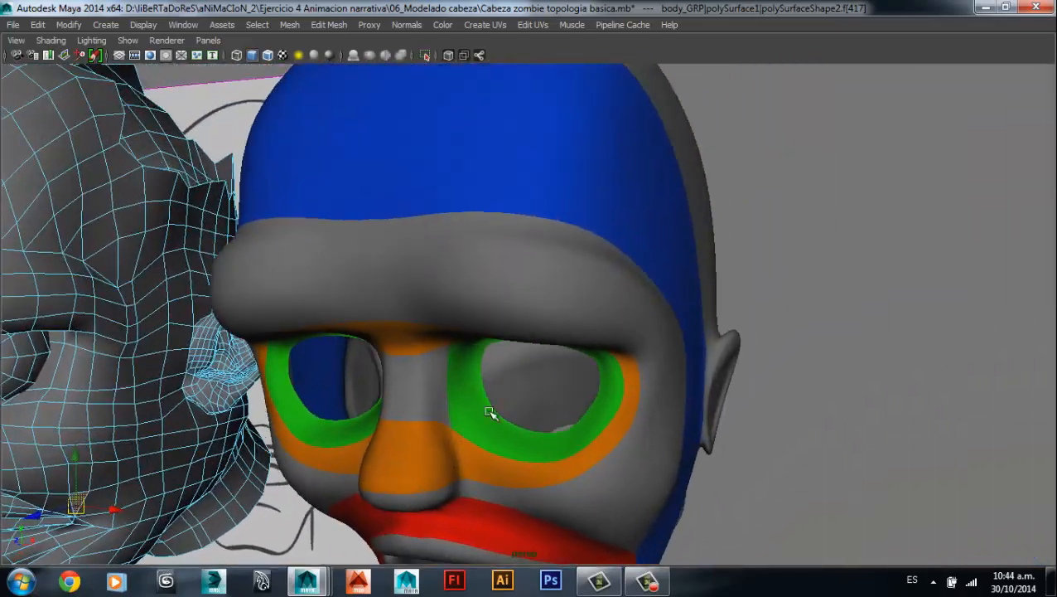
pyautogui.click(448, 293)
pyautogui.keyDown('alt'); pyautogui.moveTo(448, 294); pyautogui.dragTo(490, 401); pyautogui.keyUp('alt')
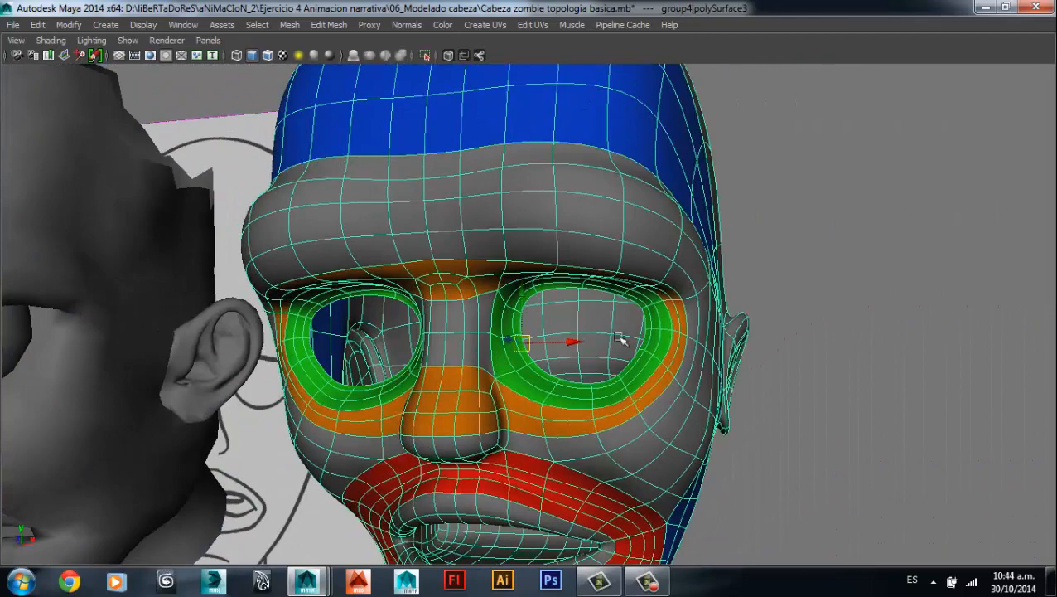
pyautogui.keyDown('alt'); pyautogui.moveTo(559, 432); pyautogui.dragTo(583, 409); pyautogui.keyUp('alt')
pyautogui.scroll(6, 516, 251)
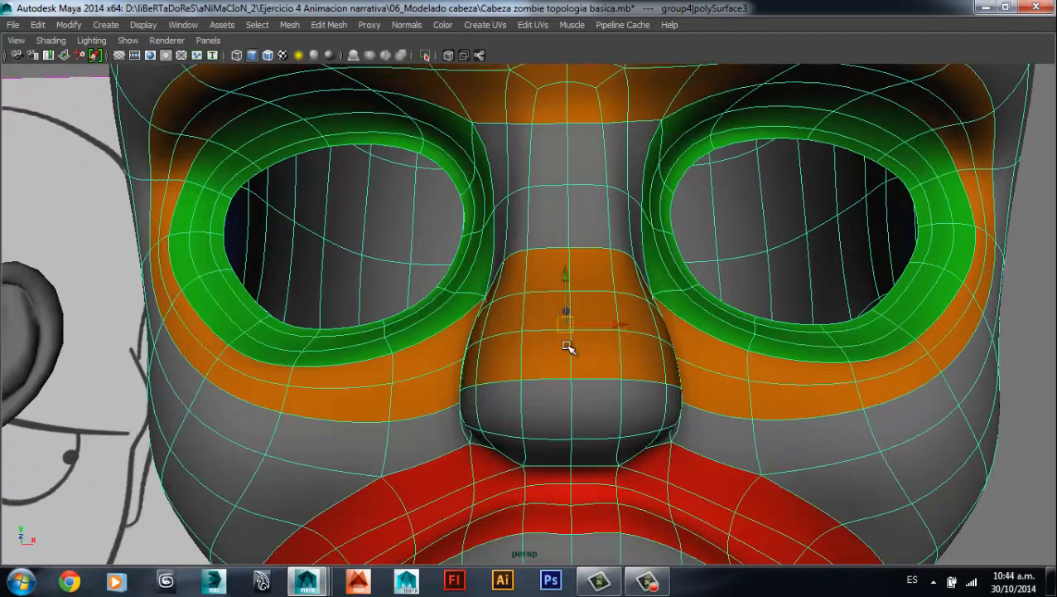
pyautogui.keyDown('alt'); pyautogui.moveTo(567, 346); pyautogui.dragTo(590, 354); pyautogui.keyUp('alt')
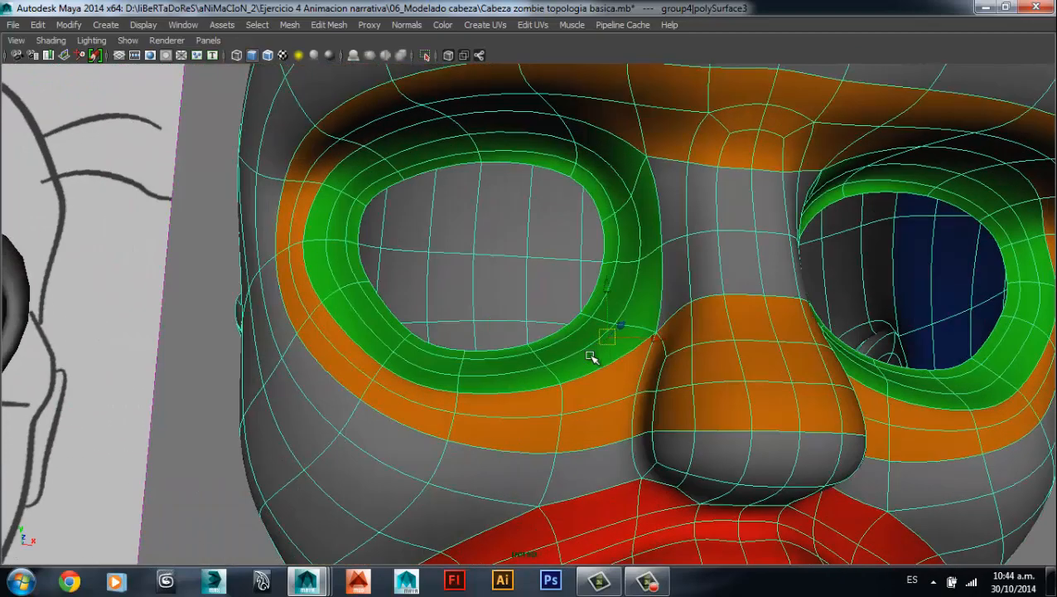
# - Switch the colour-coded head to edge selection, select the four edges meeting at one cheek vertex and frame them
pyautogui.moveTo(590, 242); pyautogui.dragTo(583, 221, button='right')
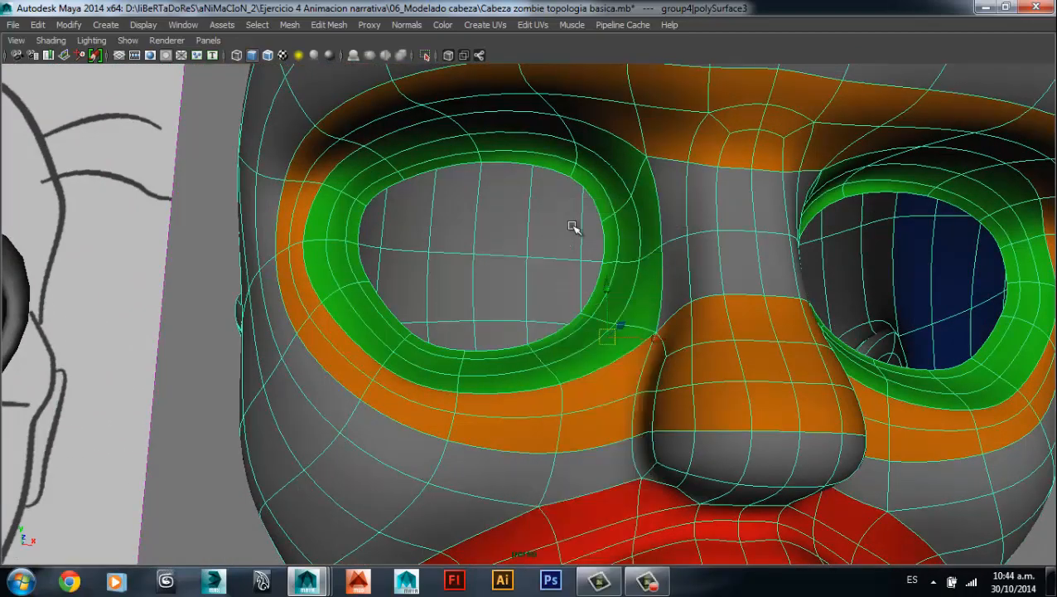
pyautogui.keyDown('alt'); pyautogui.moveTo(495, 420); pyautogui.dragTo(550, 358); pyautogui.keyUp('alt')
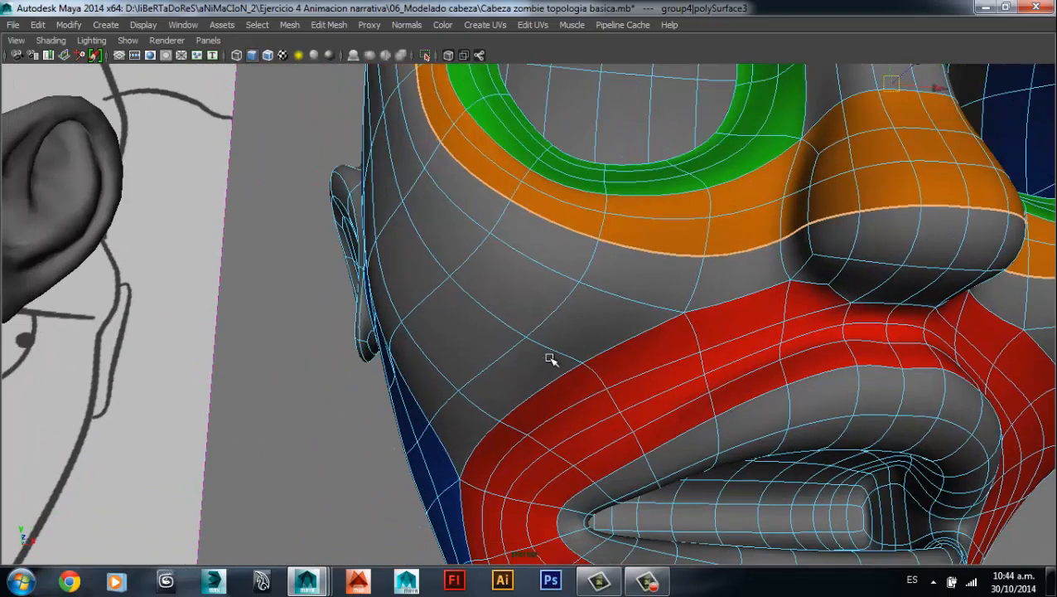
pyautogui.click(534, 336)
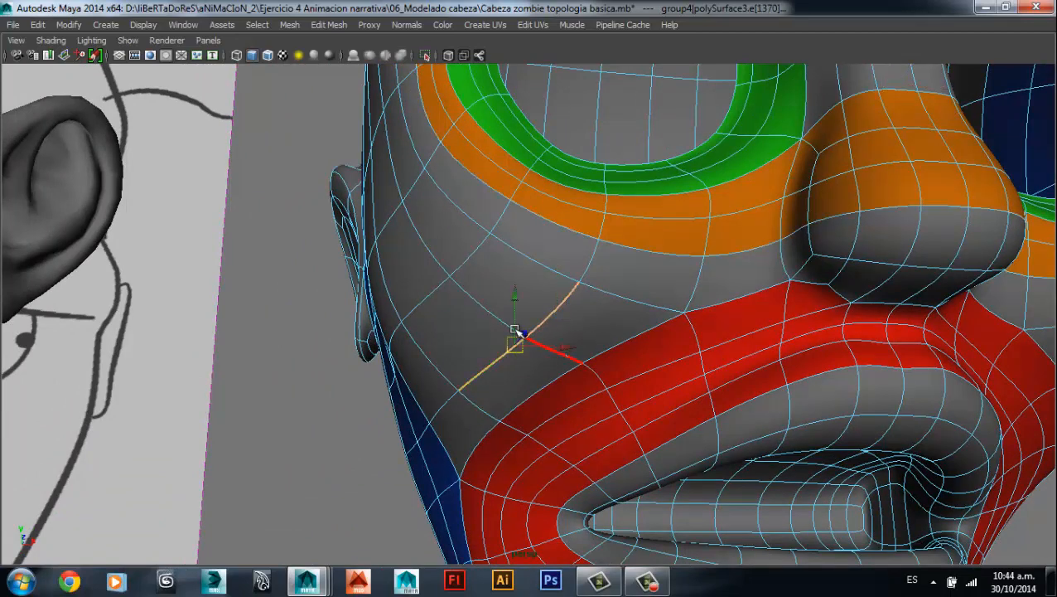
pyautogui.keyDown('shift'); pyautogui.click(514, 330); pyautogui.keyUp('shift')
pyautogui.keyDown('shift'); pyautogui.click(502, 320); pyautogui.keyUp('shift')
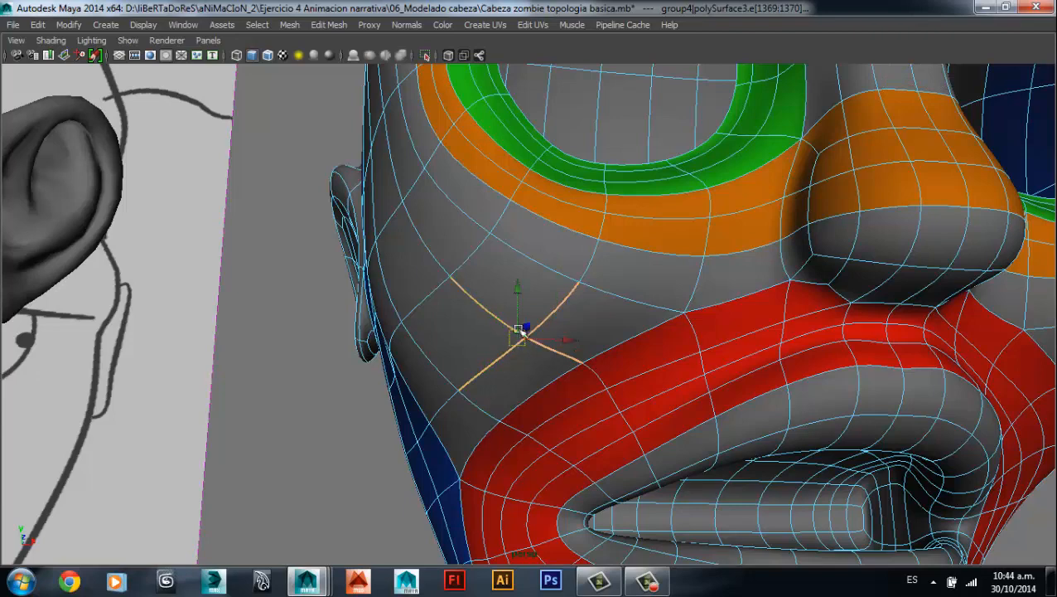
pyautogui.press('f')
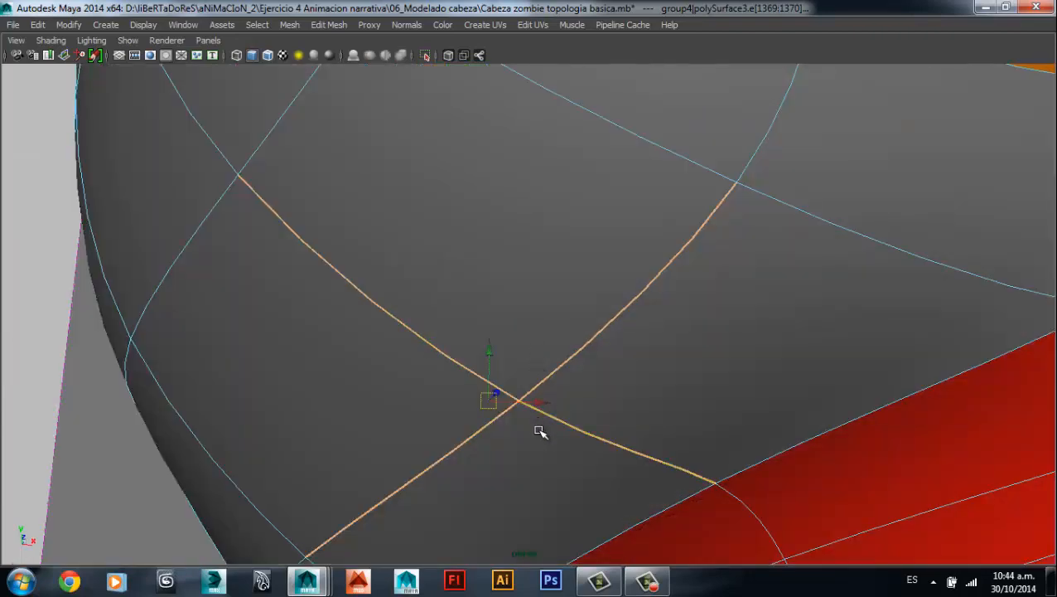
pyautogui.scroll(-3, 514, 364)
pyautogui.keyDown('shift'); pyautogui.click(451, 307); pyautogui.keyUp('shift')
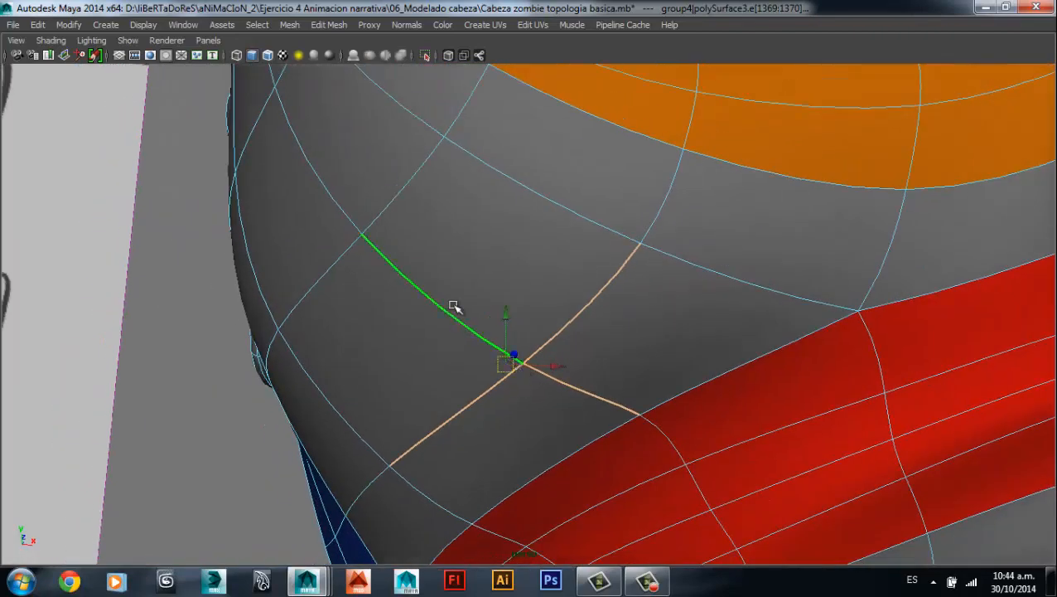
# - Select the five edges meeting at one vertex in the orange brow band above the nose bridge
pyautogui.keyDown('alt'); pyautogui.moveTo(645, 285); pyautogui.dragTo(560, 412); pyautogui.keyUp('alt')
pyautogui.scroll(-3, 547, 382)
pyautogui.keyDown('alt'); pyautogui.moveTo(764, 352); pyautogui.dragTo(700, 170); pyautogui.keyUp('alt')
pyautogui.scroll(1, 645, 387)
pyautogui.scroll(3, 580, 373)
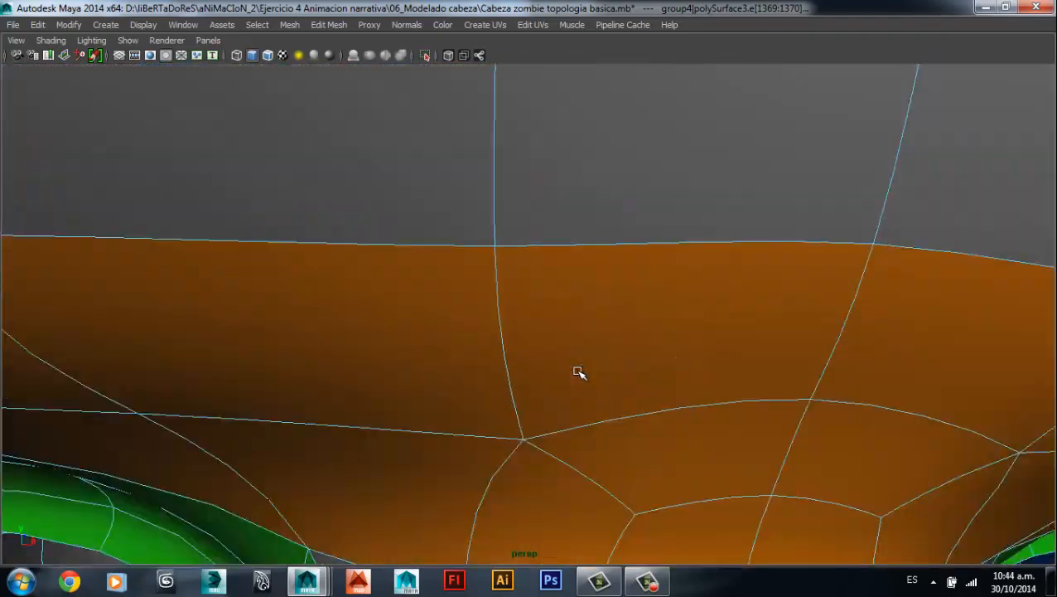
pyautogui.scroll(-3, 572, 383)
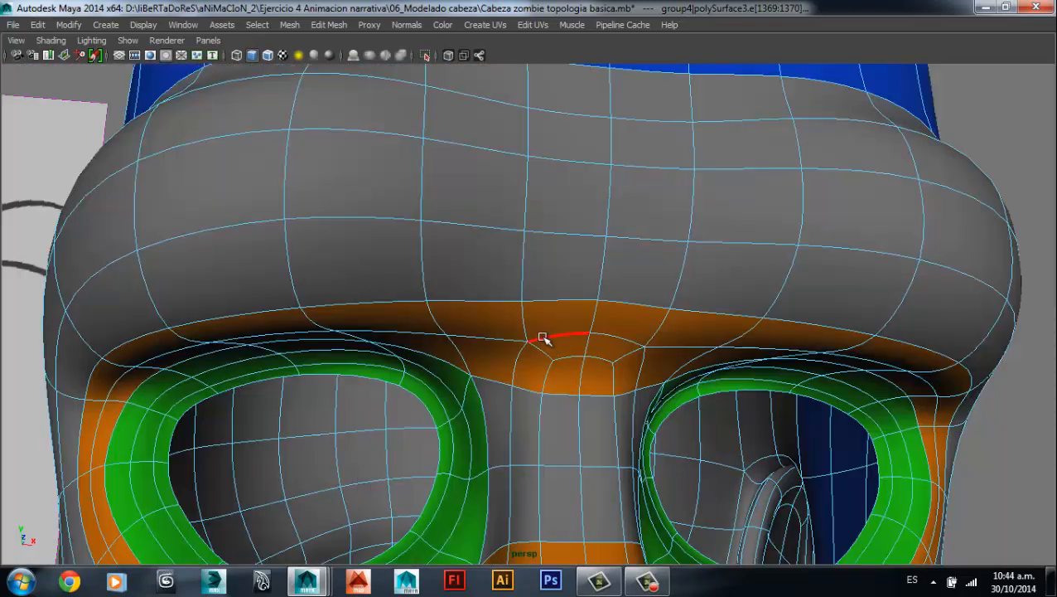
pyautogui.click(542, 338)
pyautogui.keyDown('shift'); pyautogui.click(506, 339); pyautogui.keyUp('shift')
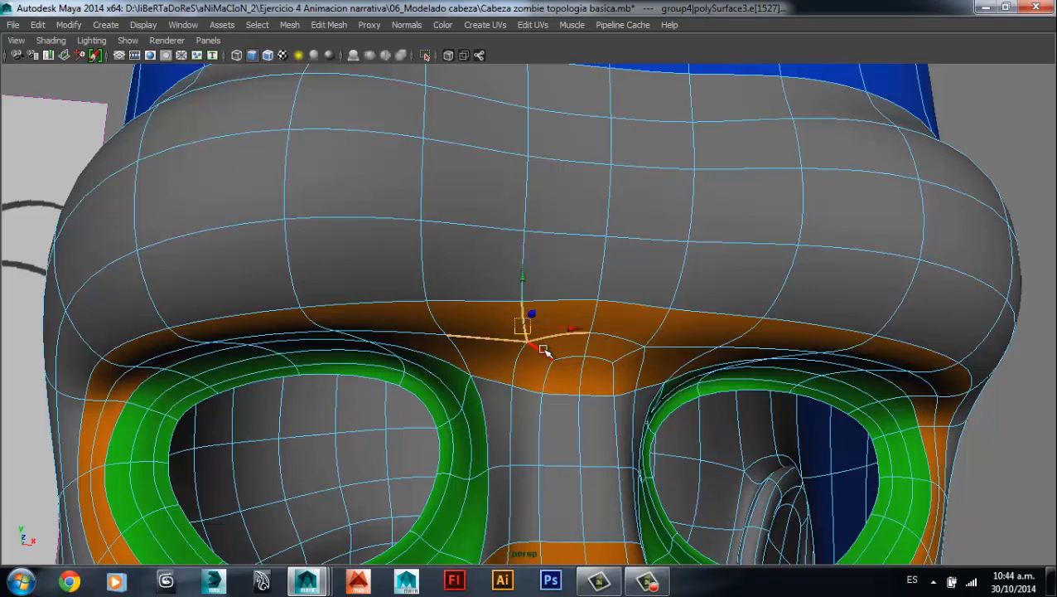
pyautogui.keyDown('shift'); pyautogui.click(530, 356); pyautogui.keyUp('shift')
pyautogui.keyDown('shift'); pyautogui.click(520, 358); pyautogui.keyUp('shift')
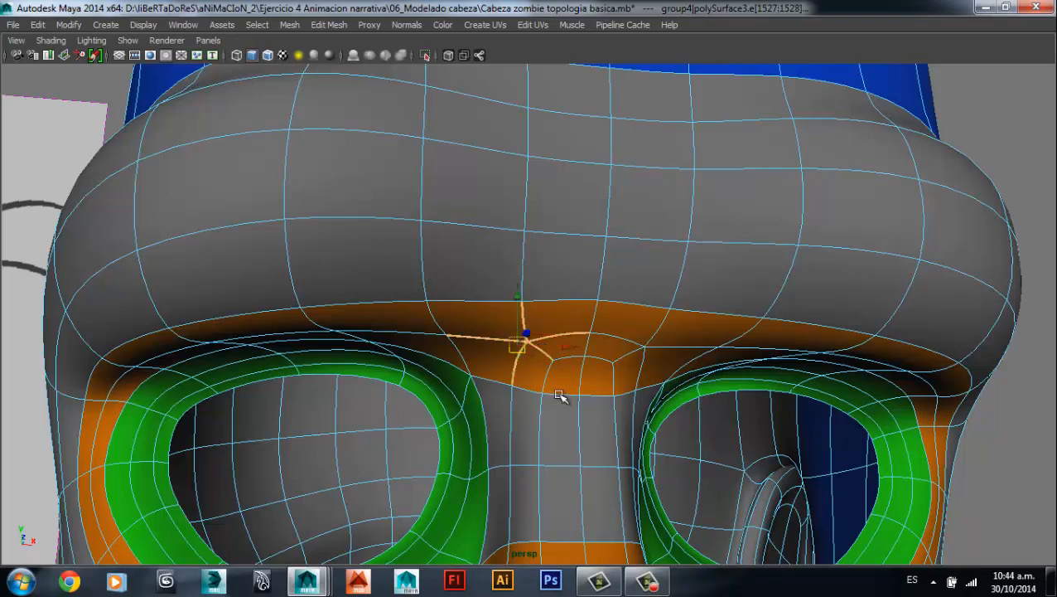
# - Examine the edge flow around the brow vertex, the green eye-socket loops and the nose bridge
pyautogui.keyDown('alt'); pyautogui.moveTo(560, 396); pyautogui.dragTo(512, 322, button='middle'); pyautogui.keyUp('alt')
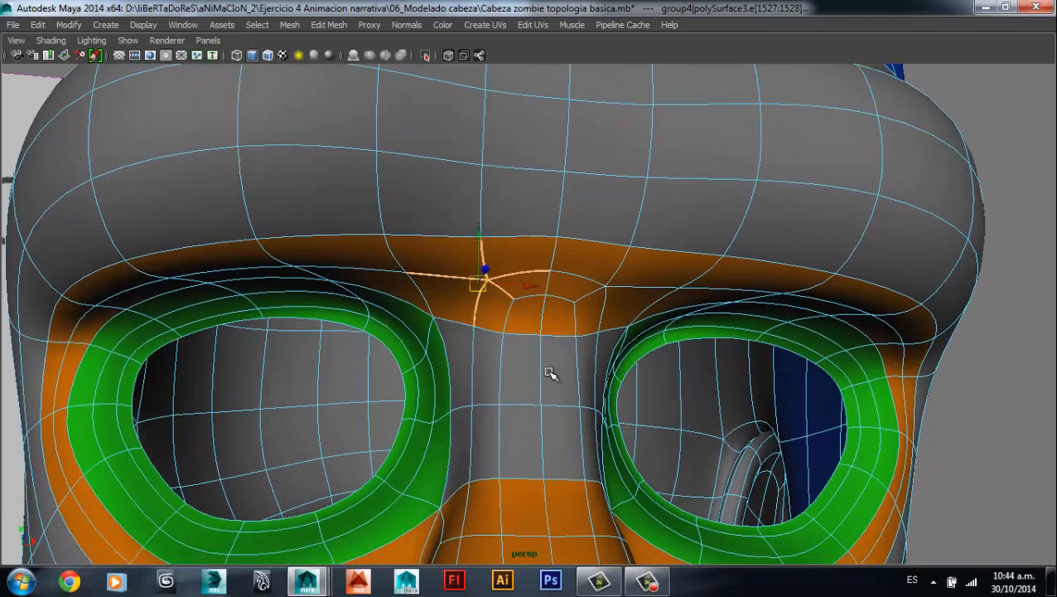
pyautogui.moveTo(547, 372)
pyautogui.keyDown('alt'); pyautogui.mouseDown()
pyautogui.moveTo(524, 372)
pyautogui.moveTo(550, 373)
pyautogui.moveTo(547, 383)
pyautogui.mouseUp(); pyautogui.keyUp('alt')
pyautogui.scroll(-10, 507, 366)
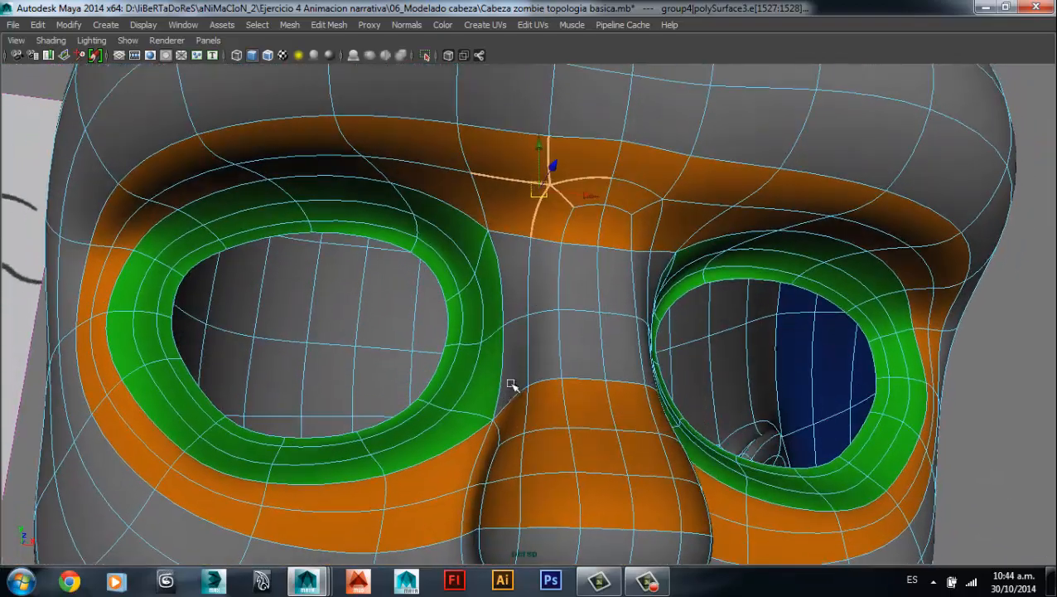
pyautogui.scroll(10, 543, 418)
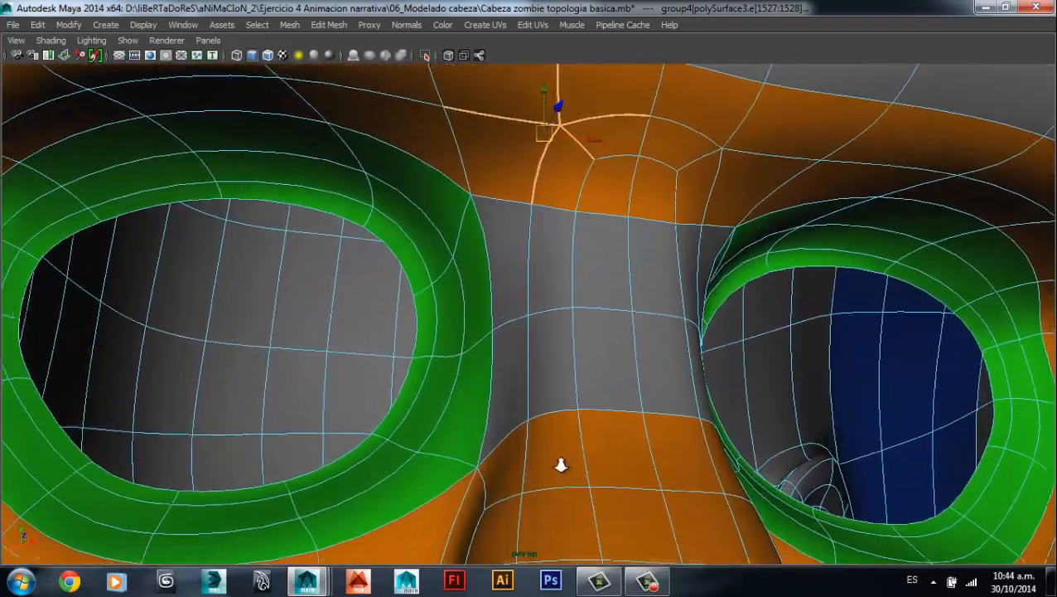
pyautogui.keyDown('alt'); pyautogui.moveTo(496, 465); pyautogui.dragTo(543, 466); pyautogui.keyUp('alt')
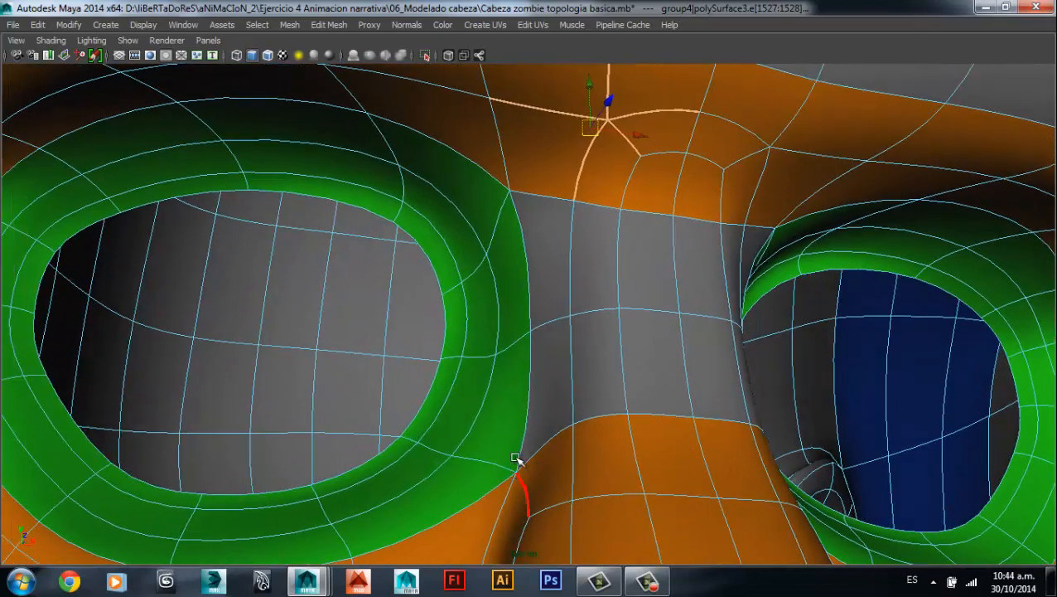
pyautogui.keyDown('alt'); pyautogui.moveTo(540, 484); pyautogui.dragTo(511, 418, button='right'); pyautogui.keyUp('alt')
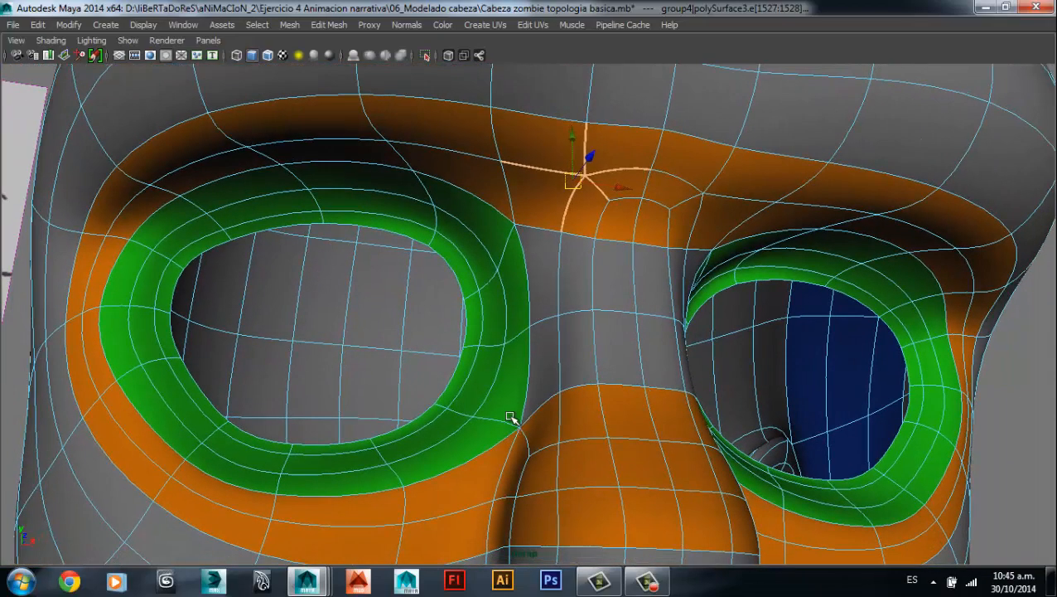
pyautogui.keyDown('alt'); pyautogui.moveTo(512, 417); pyautogui.dragTo(520, 420); pyautogui.keyUp('alt')
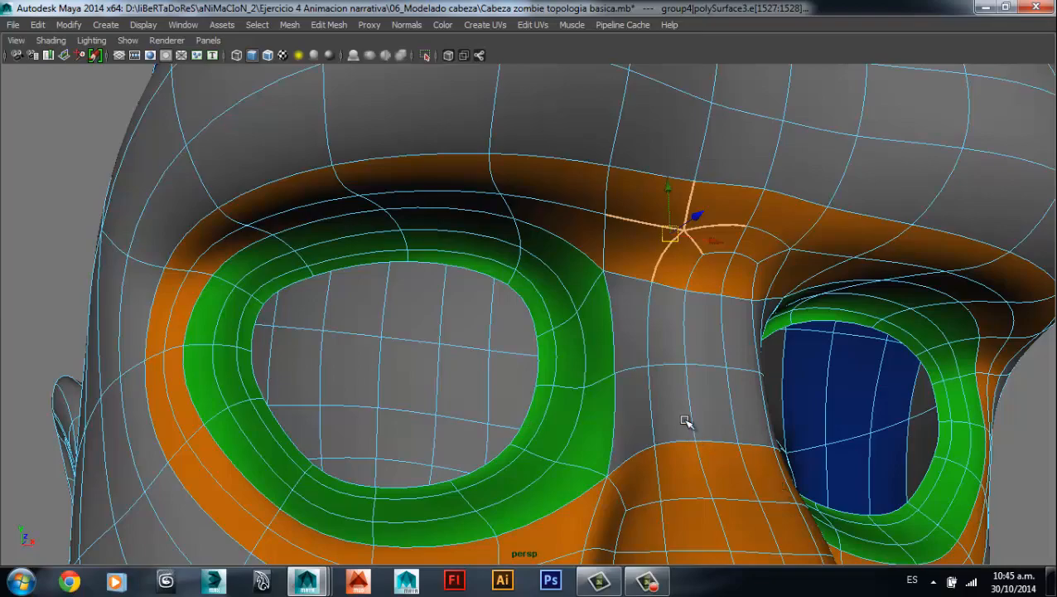
pyautogui.keyDown('alt'); pyautogui.moveTo(687, 422); pyautogui.dragTo(560, 265, button='right'); pyautogui.keyUp('alt')
pyautogui.keyDown('alt'); pyautogui.moveTo(607, 392); pyautogui.dragTo(553, 280, button='right'); pyautogui.keyUp('alt')
pyautogui.keyDown('alt'); pyautogui.moveTo(566, 336); pyautogui.dragTo(631, 356); pyautogui.keyUp('alt')
# - Switch to the empty untitled scene and maximise its front view
pyautogui.hotkey('alt', 'Tab')
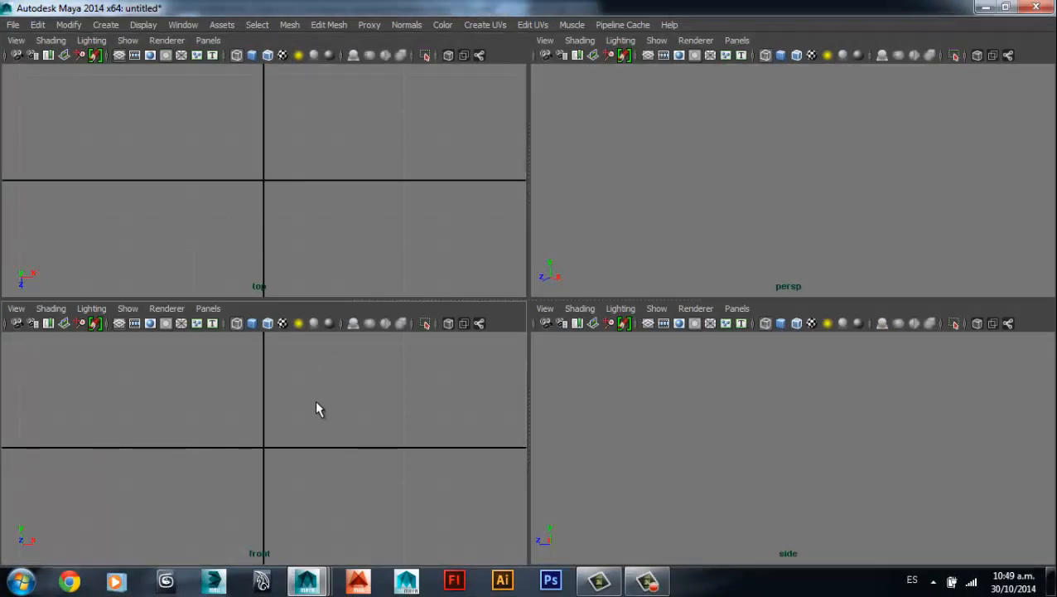
pyautogui.click(644, 451)
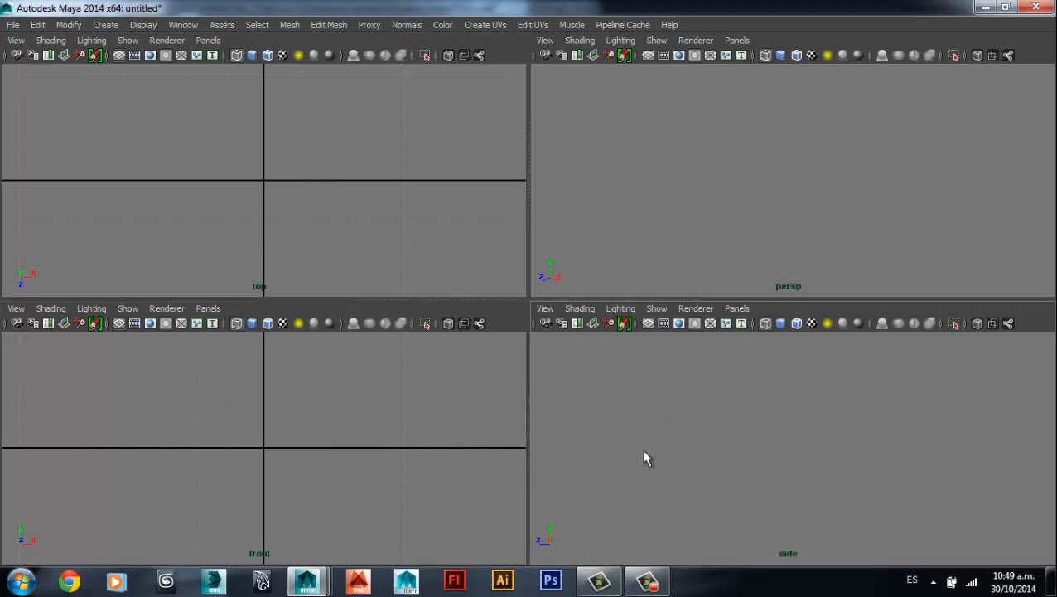
pyautogui.click(137, 396)
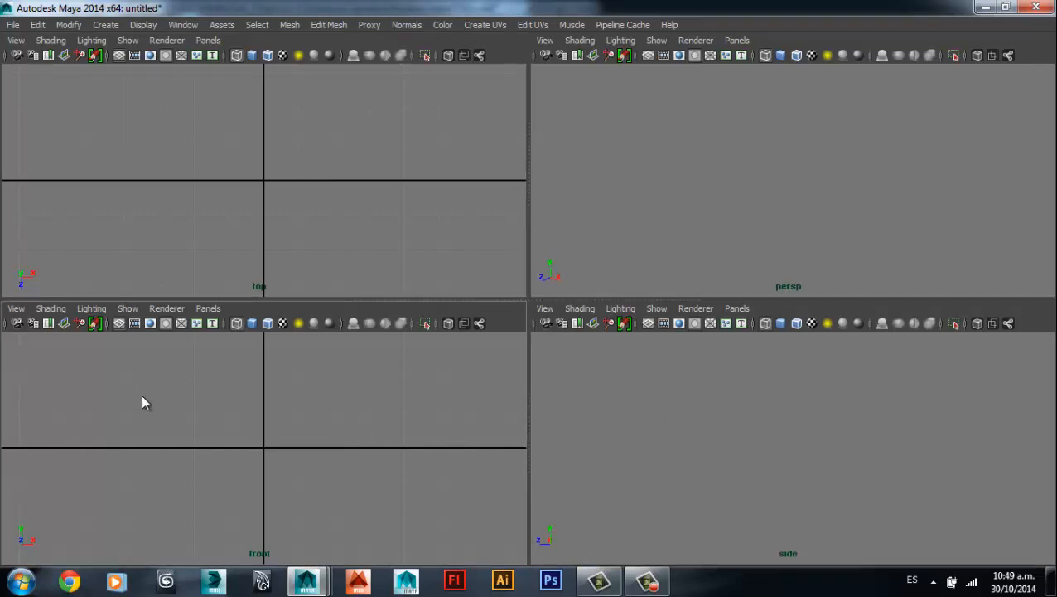
pyautogui.press('space')
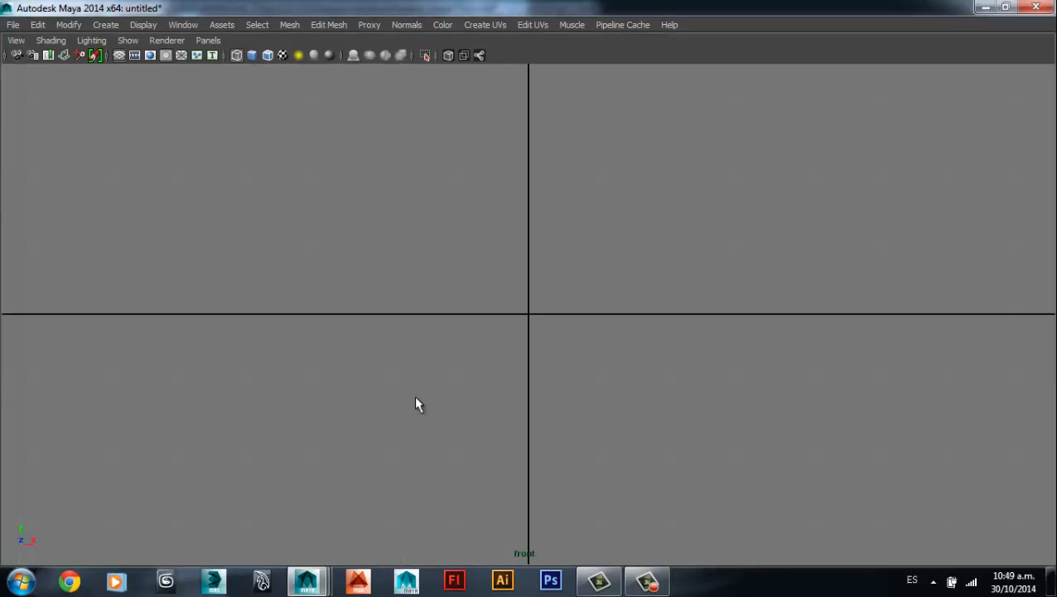
# - Load Gremlin frontal.jpg from the 06_Modelado cabeza folder as the front view's image plane
pyautogui.click(63, 54)
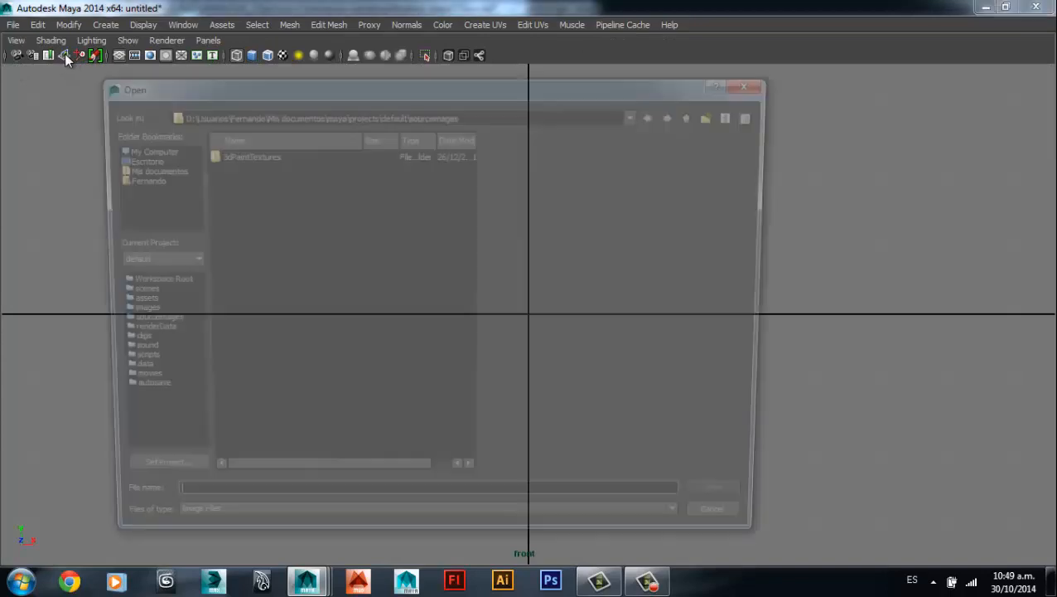
pyautogui.click(645, 114)
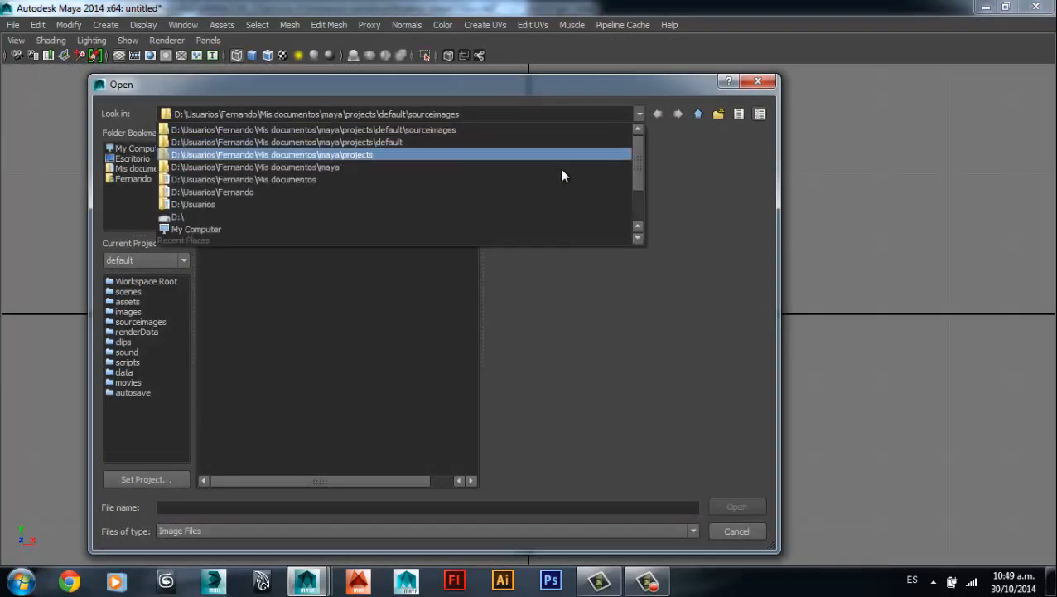
pyautogui.scroll(-2, 530, 166)
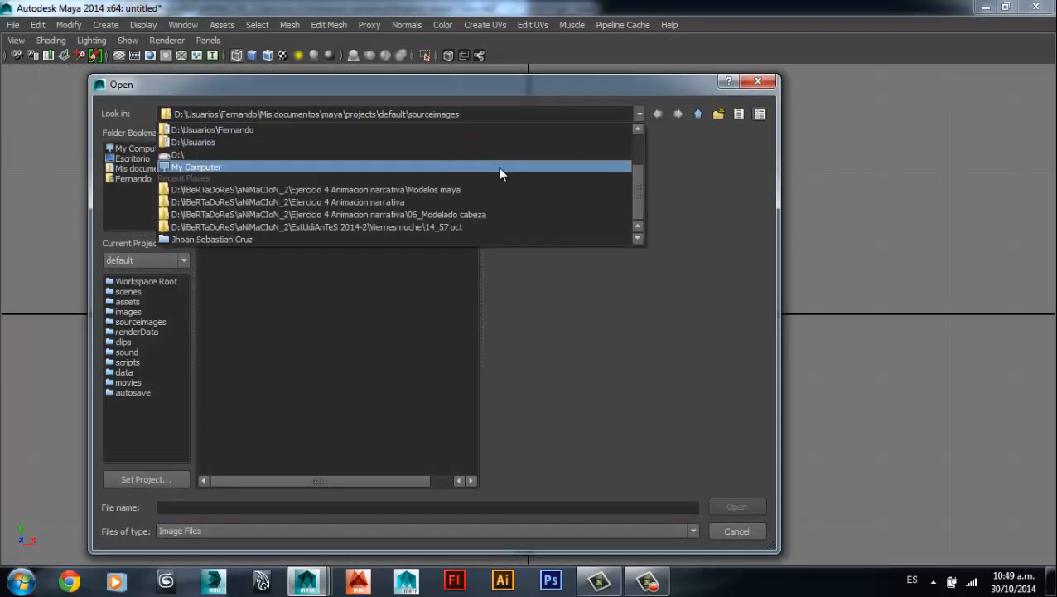
pyautogui.click(434, 214)
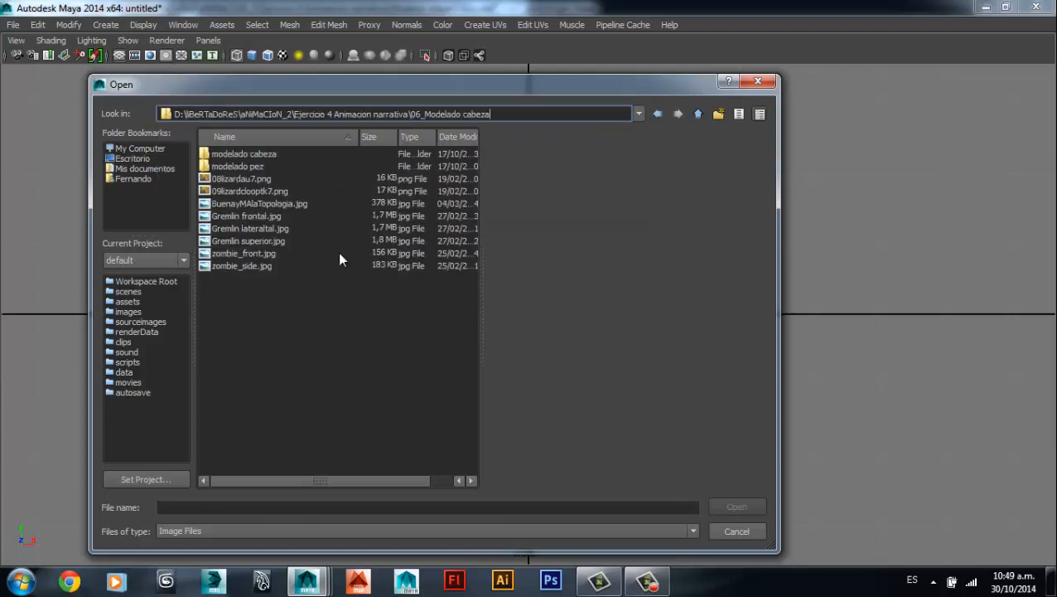
pyautogui.click(243, 218)
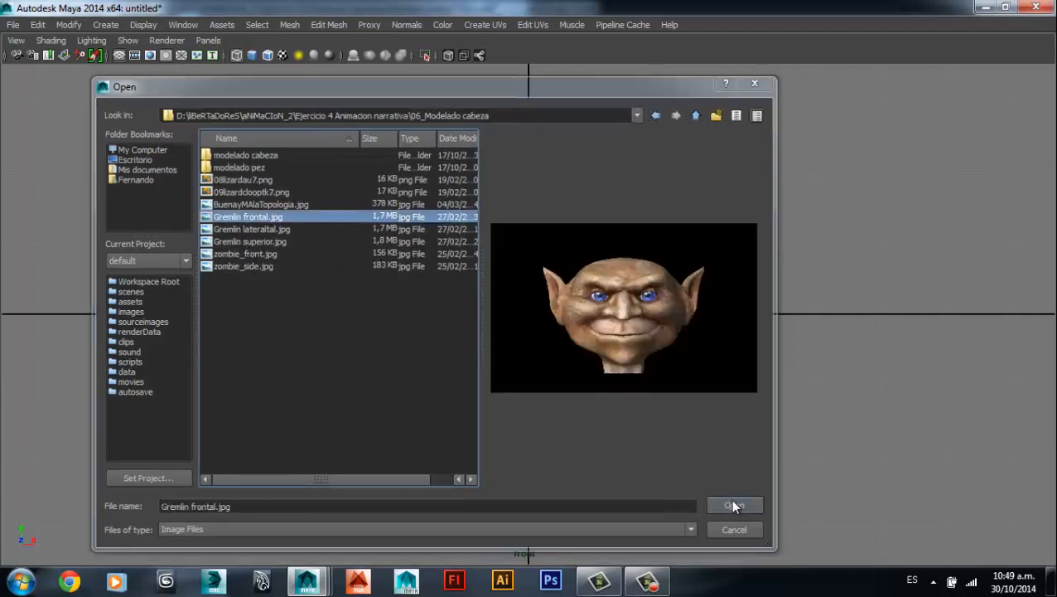
pyautogui.click(735, 504)
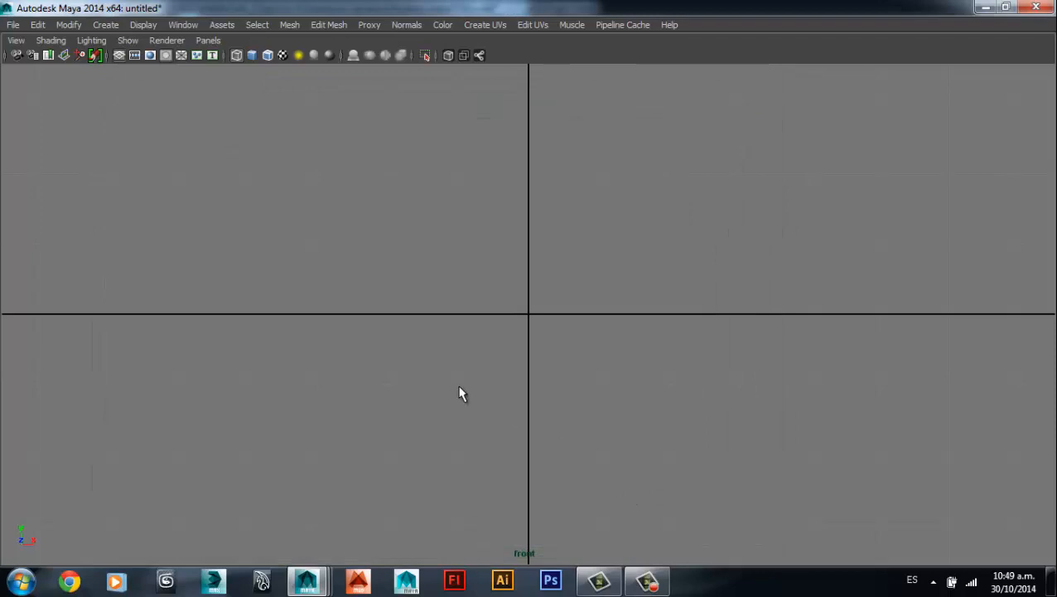
pyautogui.scroll(-6, 460, 390)
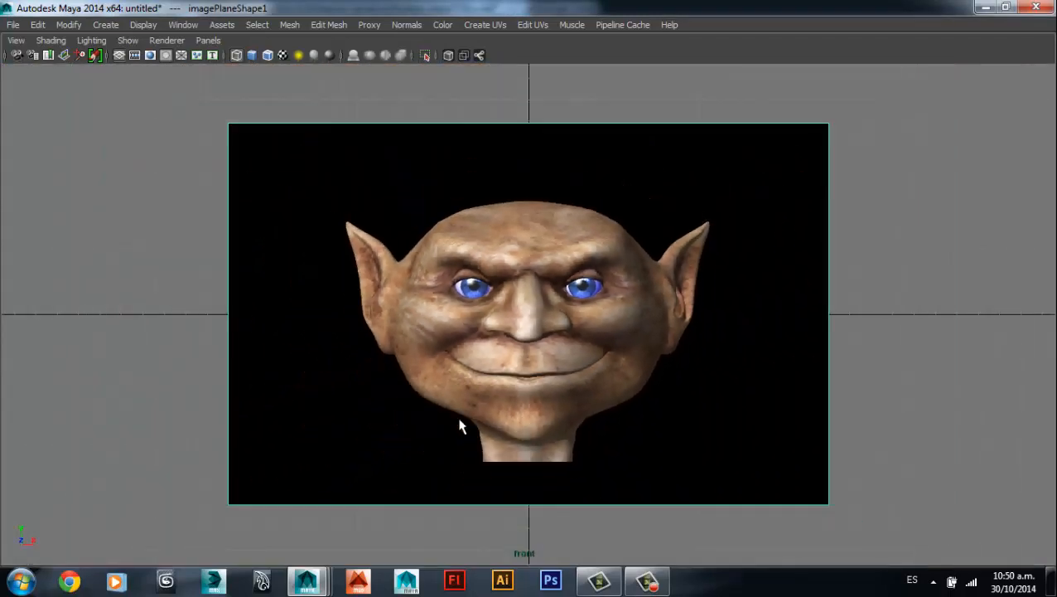
# - Maximise the side view and load Gremlin lateraltal.jpg from the 06_Modelado cabeza folder as its image plane
pyautogui.press('space')
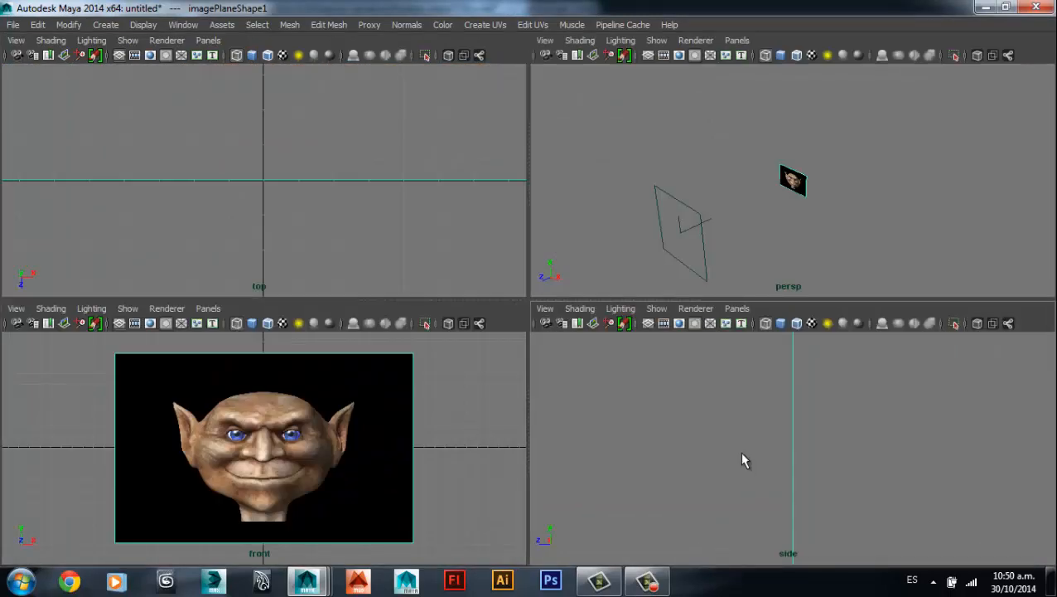
pyautogui.press('space')
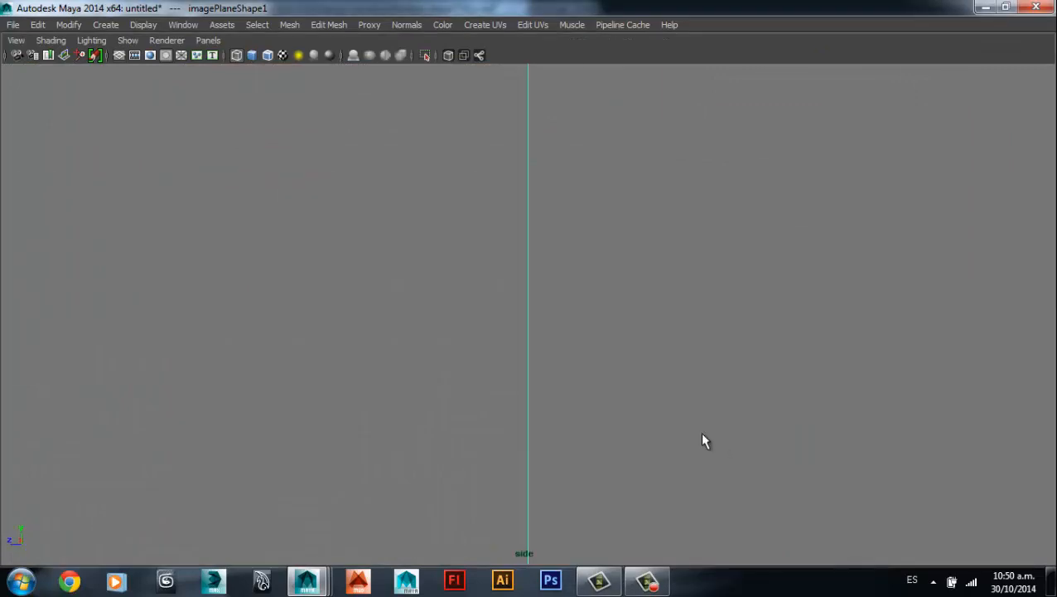
pyautogui.click(67, 55)
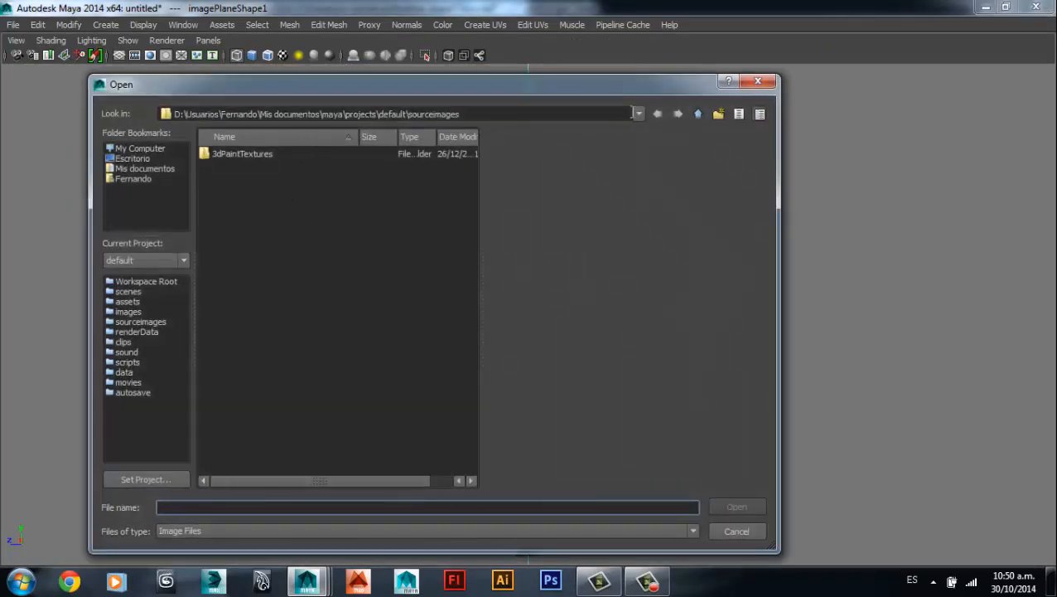
pyautogui.click(638, 114)
pyautogui.scroll(-2, 602, 157)
pyautogui.click(477, 212)
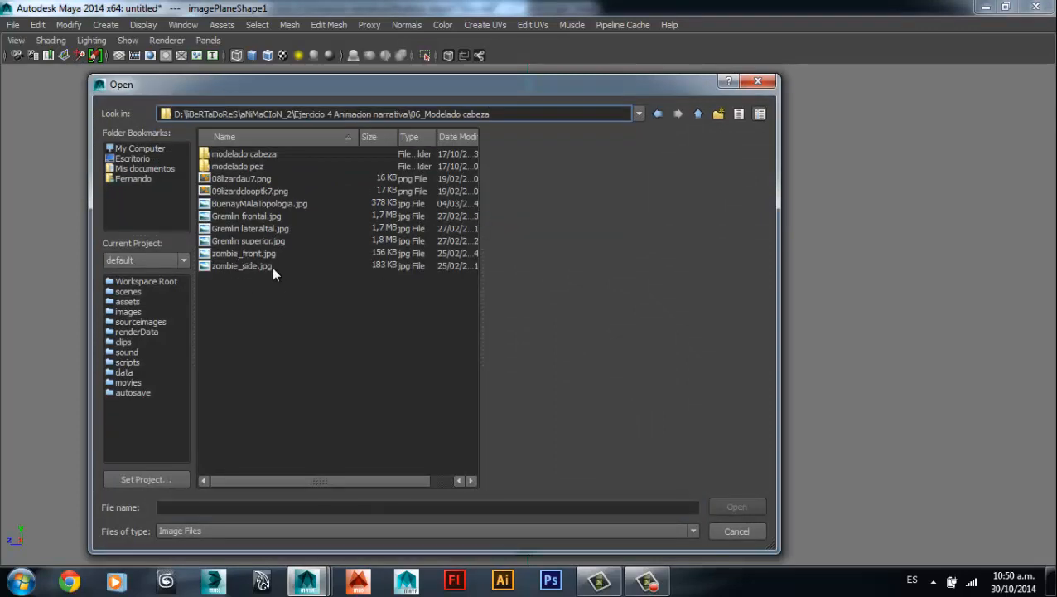
pyautogui.click(240, 230)
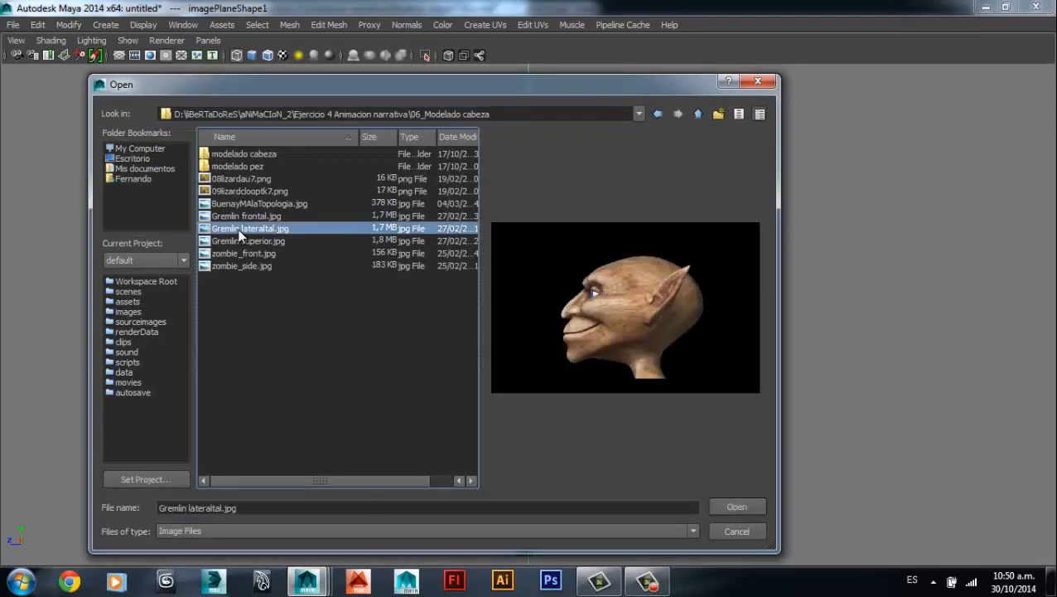
pyautogui.click(736, 508)
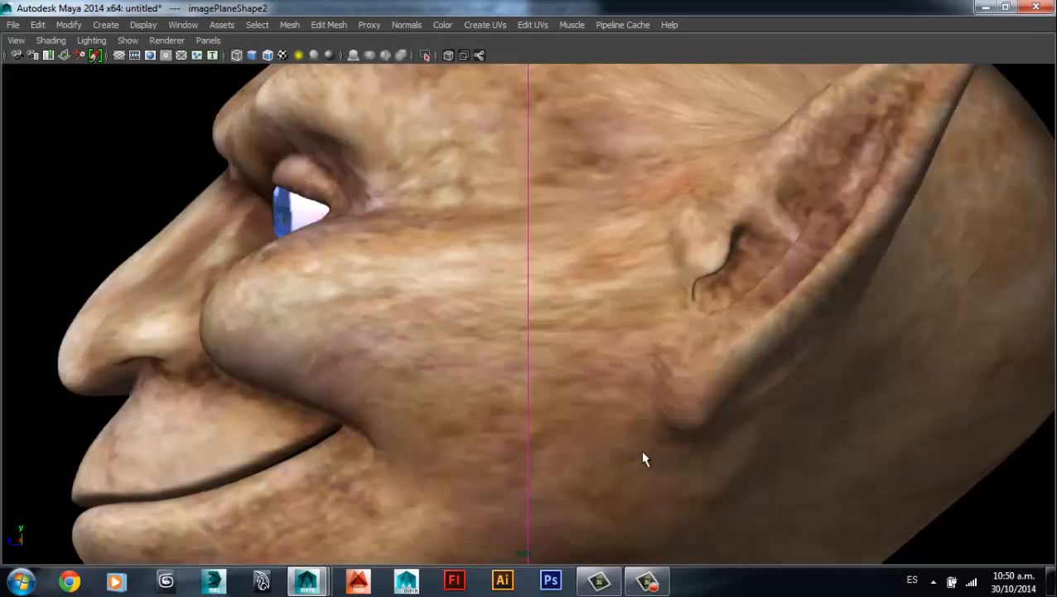
pyautogui.press('f')
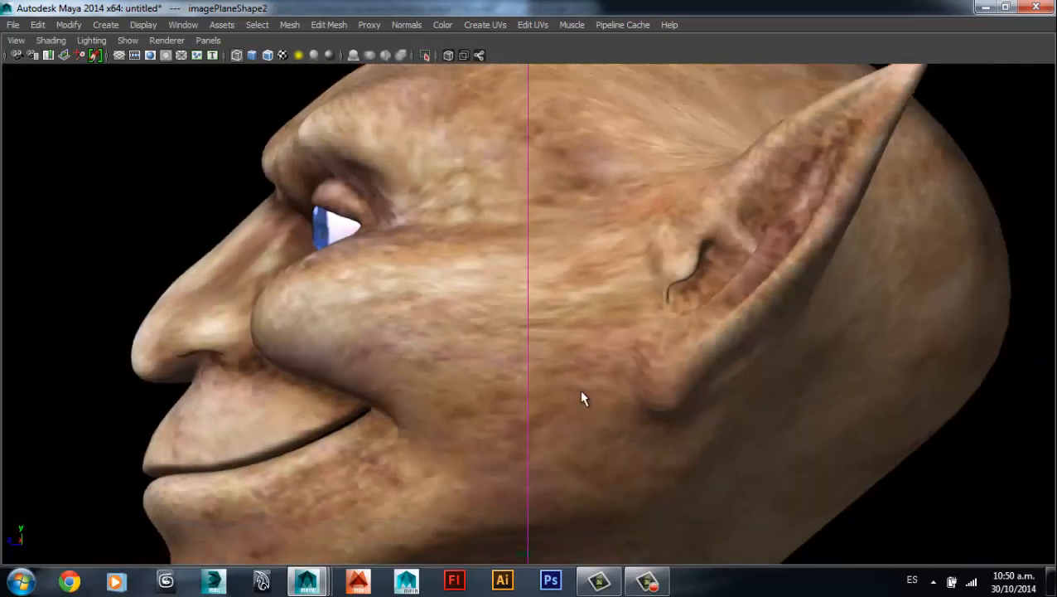
# - Maximise the top view and load Gremlin superior.jpg from the 06_Modelado cabeza folder as its image plane
pyautogui.press('space')
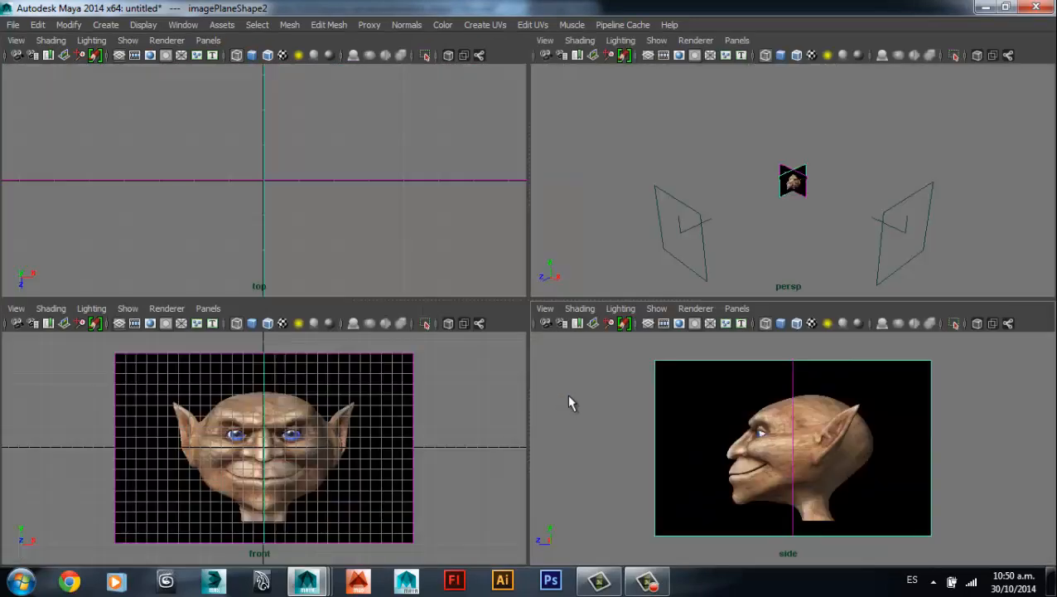
pyautogui.press('space')
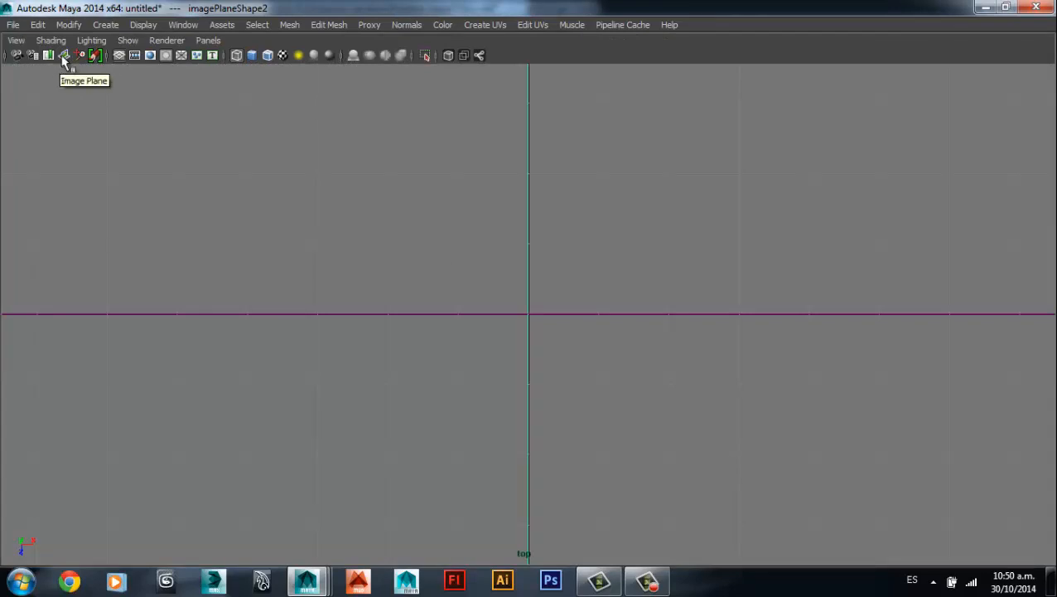
pyautogui.click(16, 40)
pyautogui.moveTo(75, 293)
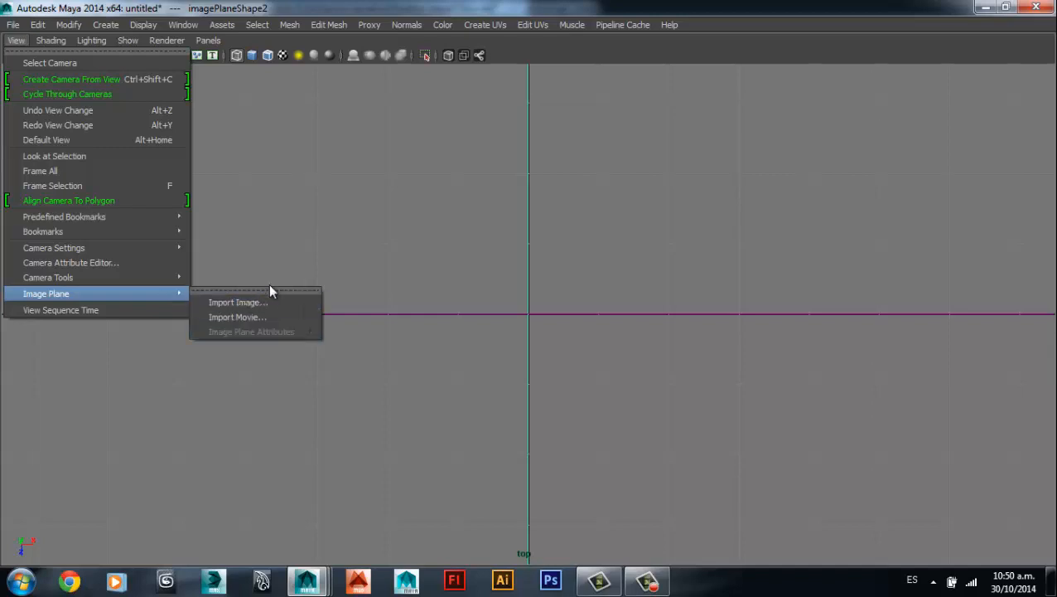
pyautogui.click(283, 303)
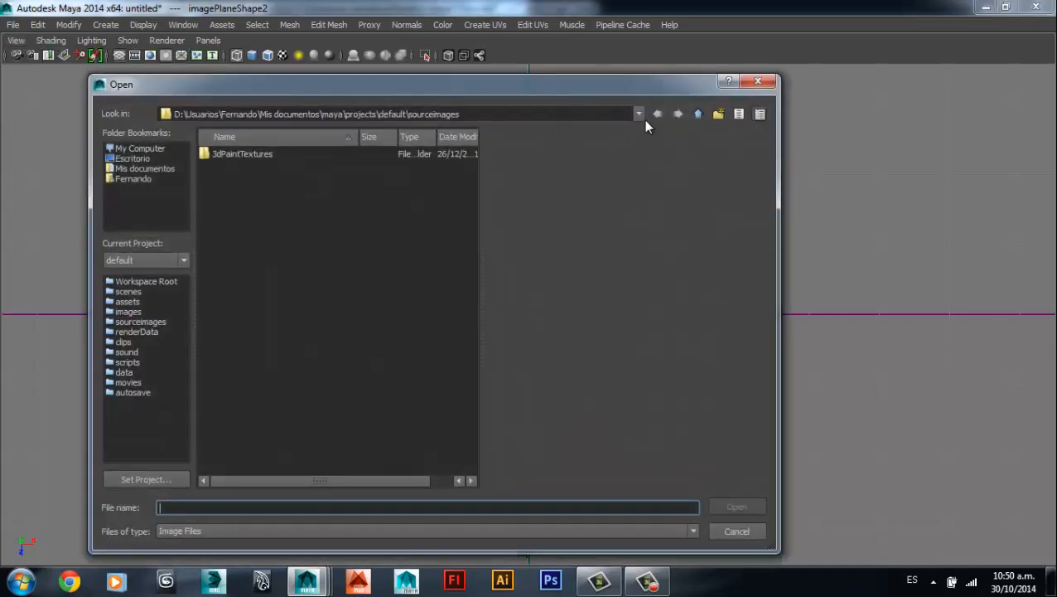
pyautogui.click(643, 117)
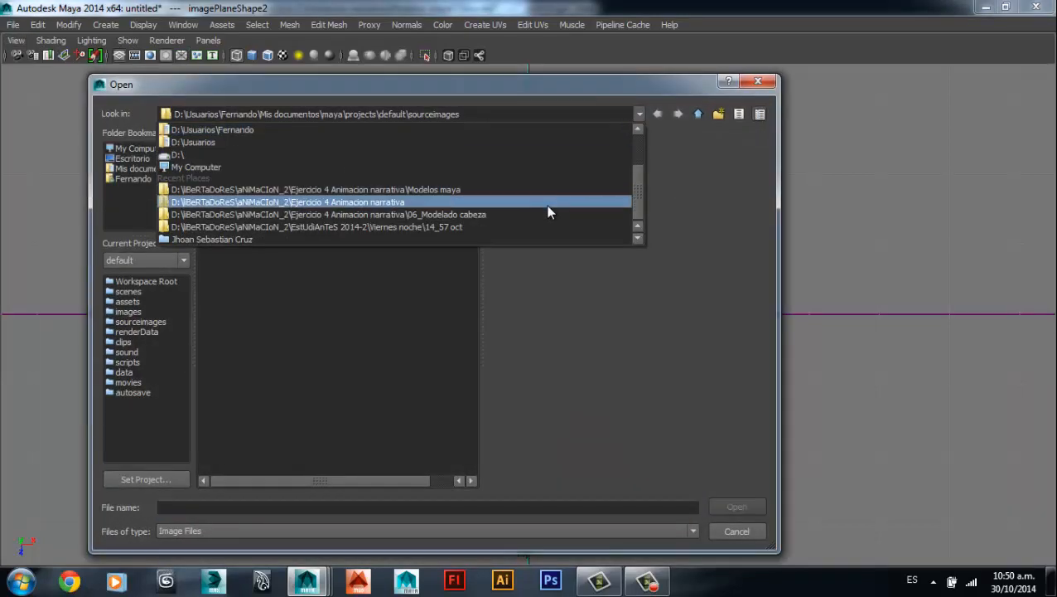
pyautogui.click(547, 213)
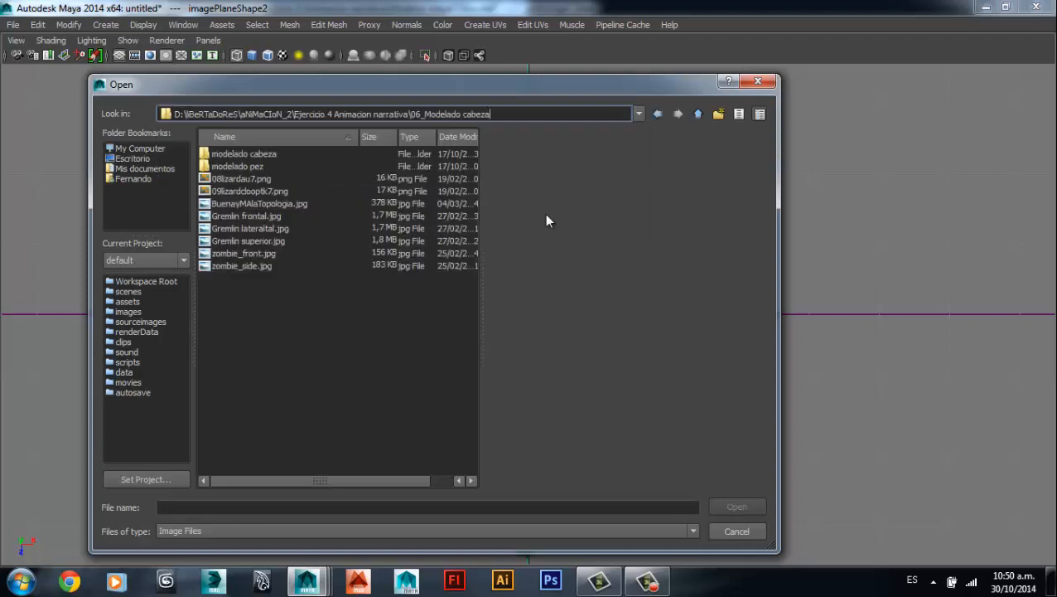
pyautogui.click(246, 241)
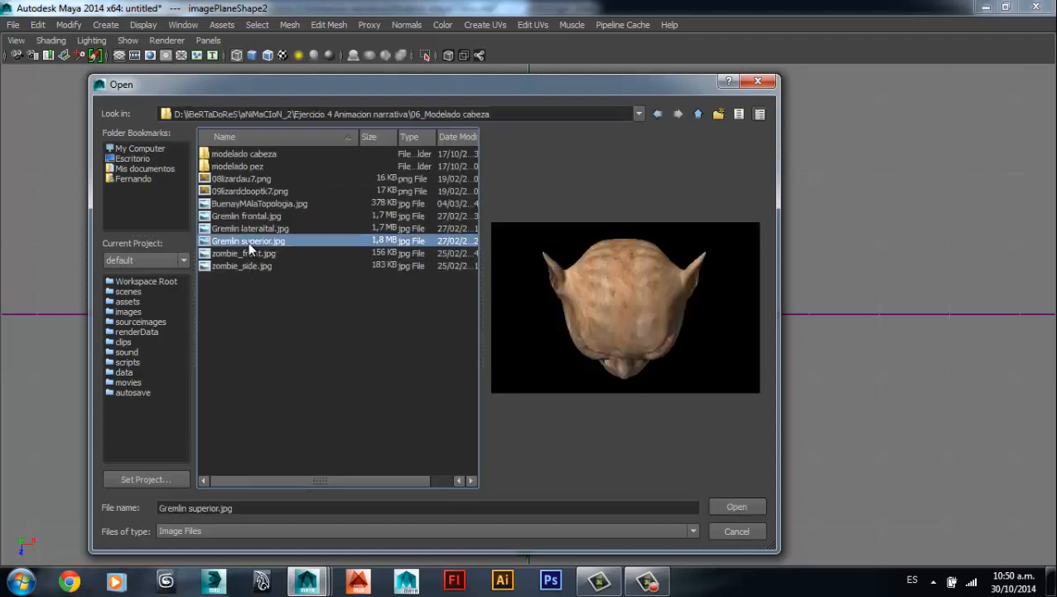
pyautogui.click(730, 508)
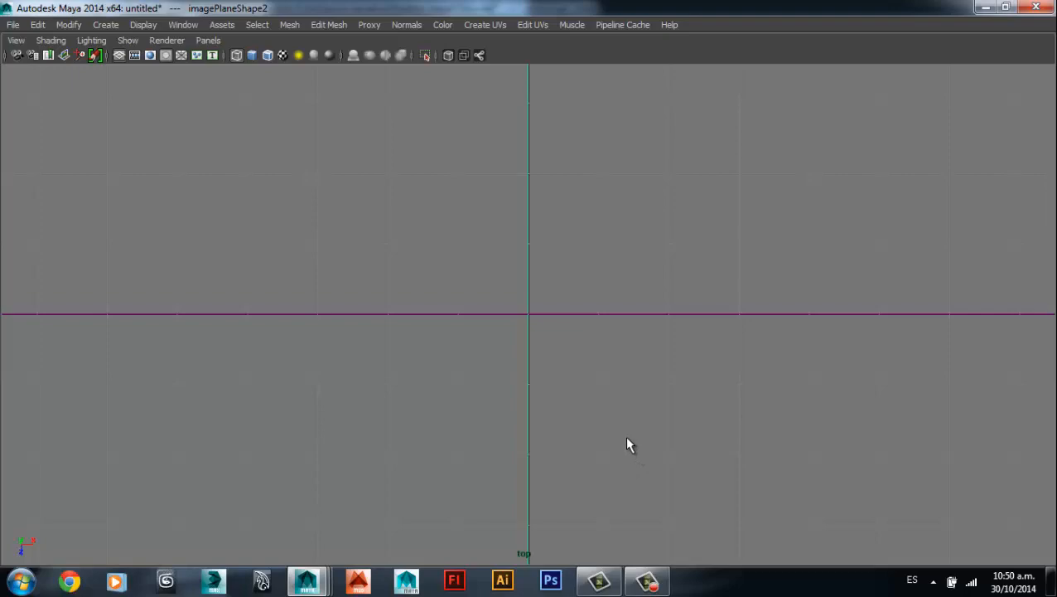
pyautogui.scroll(-3, 603, 401)
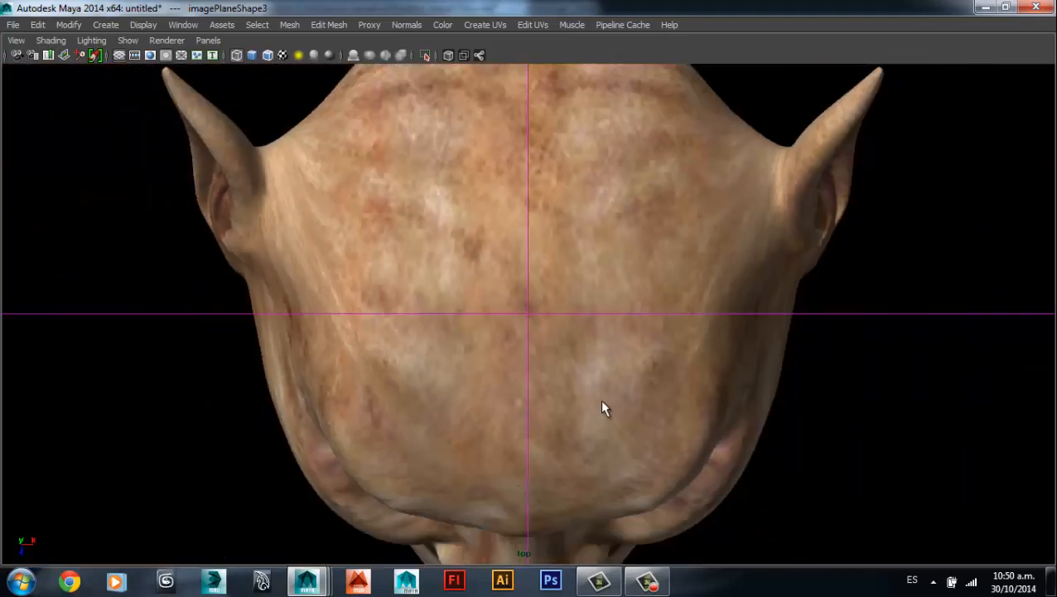
pyautogui.scroll(-3, 602, 407)
pyautogui.press('space')
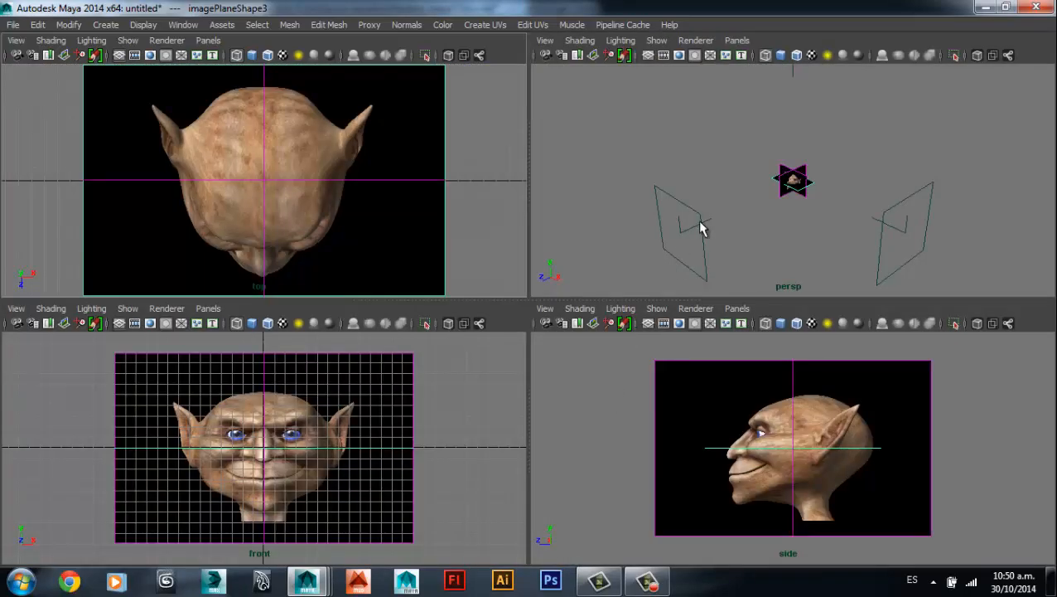
# - Maximise the perspective view and nudge the front reference plane slightly downward
pyautogui.press('space')
pyautogui.scroll(3, 514, 324)
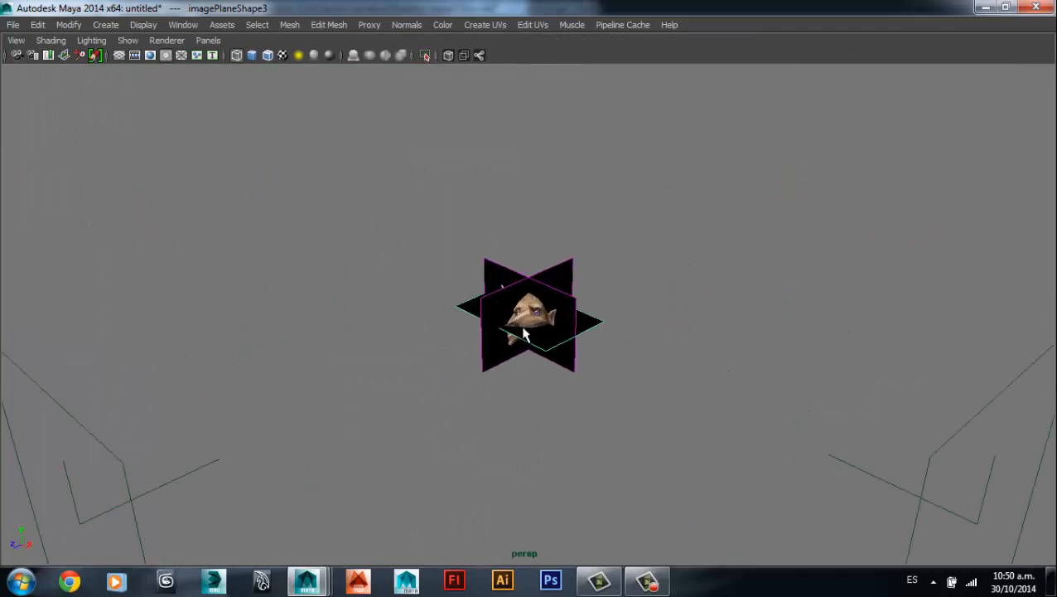
pyautogui.scroll(5, 524, 333)
pyautogui.scroll(-4, 539, 344)
pyautogui.keyDown('alt'); pyautogui.moveTo(517, 349); pyautogui.dragTo(605, 341); pyautogui.keyUp('alt')
pyautogui.click(671, 251)
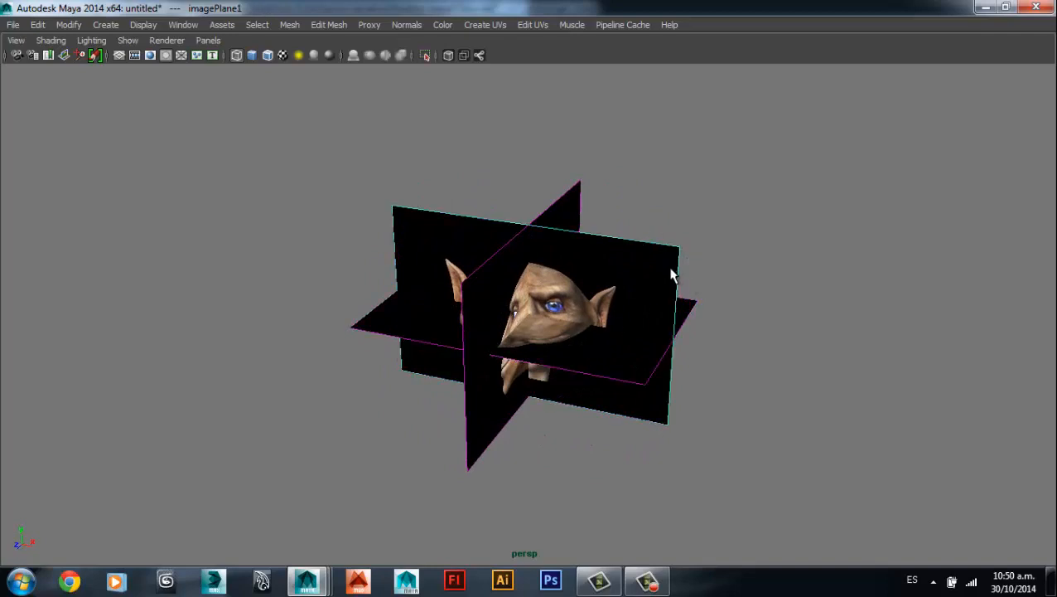
pyautogui.press('w')
pyautogui.keyDown('alt'); pyautogui.moveTo(507, 336); pyautogui.dragTo(632, 323); pyautogui.keyUp('alt')
pyautogui.scroll(6, 551, 336)
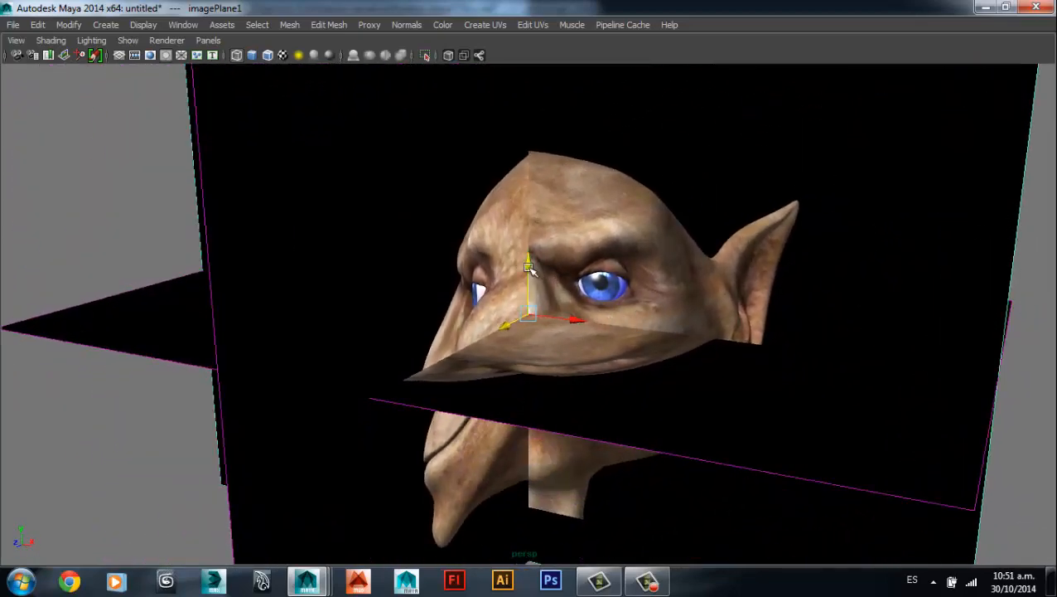
pyautogui.moveTo(527, 265); pyautogui.dragTo(528, 276)
# - Shift the top-view reference plane along Z to about -1.893 to line it up with the side profile
pyautogui.keyDown('alt'); pyautogui.moveTo(572, 331); pyautogui.dragTo(441, 282); pyautogui.keyUp('alt')
pyautogui.keyDown('alt'); pyautogui.moveTo(441, 282); pyautogui.dragTo(439, 242, button='middle'); pyautogui.keyUp('alt')
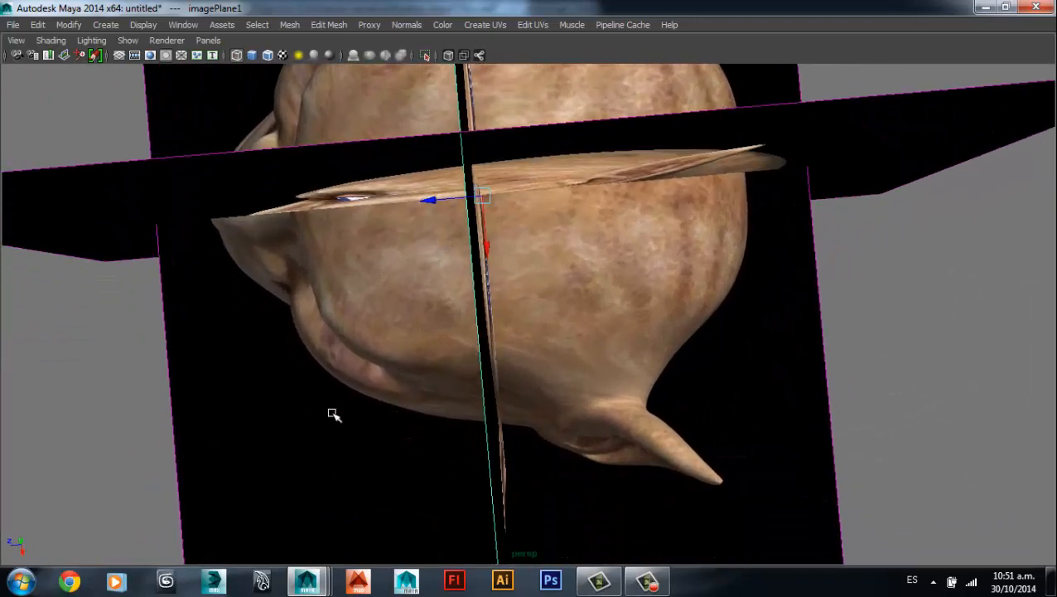
pyautogui.click(172, 529)
pyautogui.keyDown('alt'); pyautogui.moveTo(286, 509); pyautogui.dragTo(308, 430); pyautogui.keyUp('alt')
pyautogui.moveTo(516, 256); pyautogui.dragTo(551, 267)
pyautogui.keyDown('alt'); pyautogui.moveTo(509, 370); pyautogui.dragTo(538, 482); pyautogui.keyUp('alt')
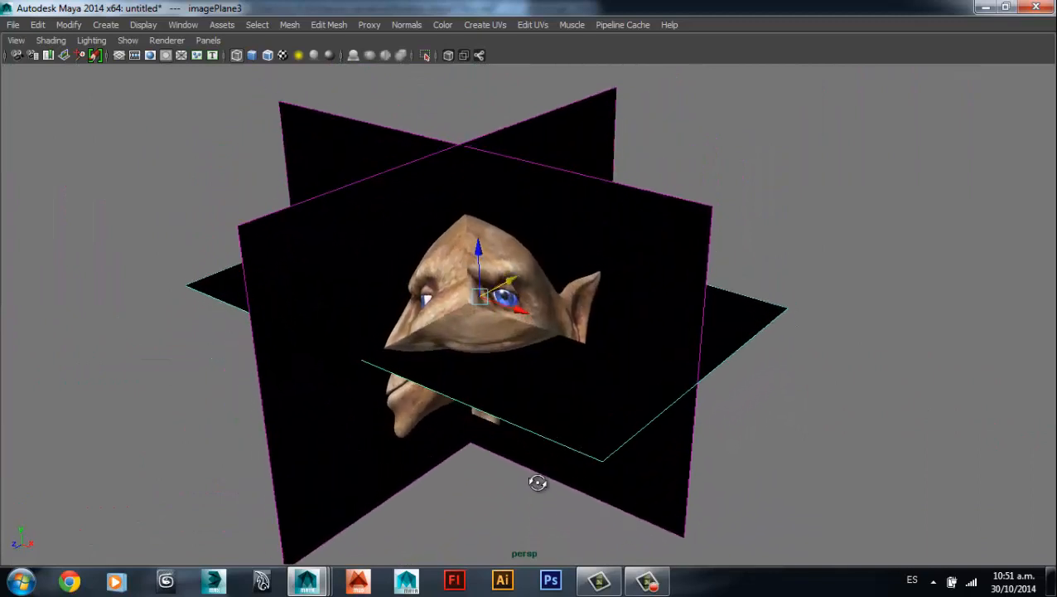
# - Move the front reference plane back along Z and the side reference plane out along X, clear of the centre
pyautogui.keyDown('alt'); pyautogui.moveTo(765, 424); pyautogui.dragTo(725, 182); pyautogui.keyUp('alt')
pyautogui.click(708, 207)
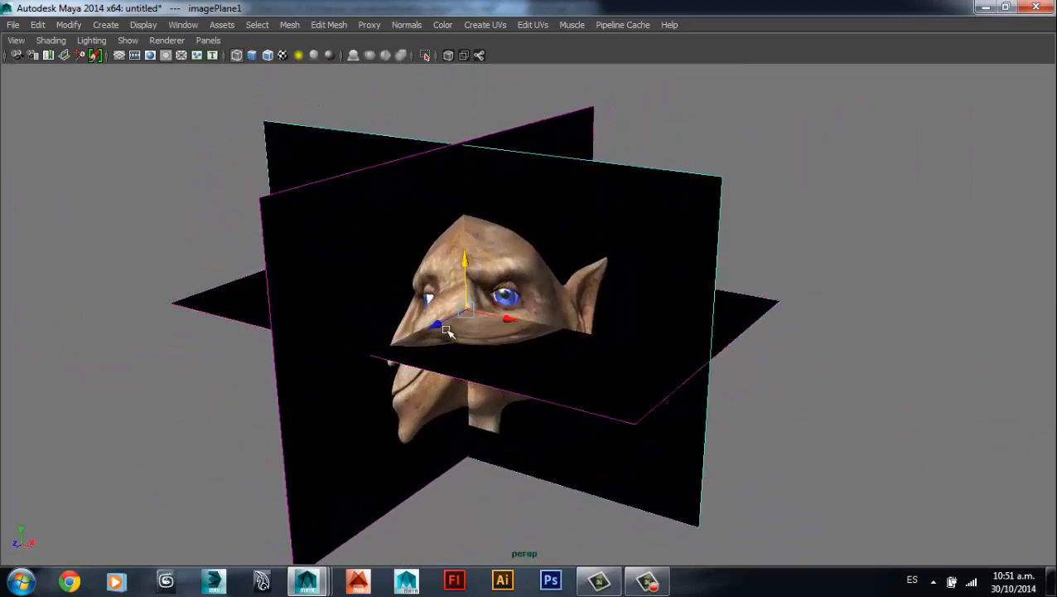
pyautogui.moveTo(440, 326); pyautogui.dragTo(584, 275)
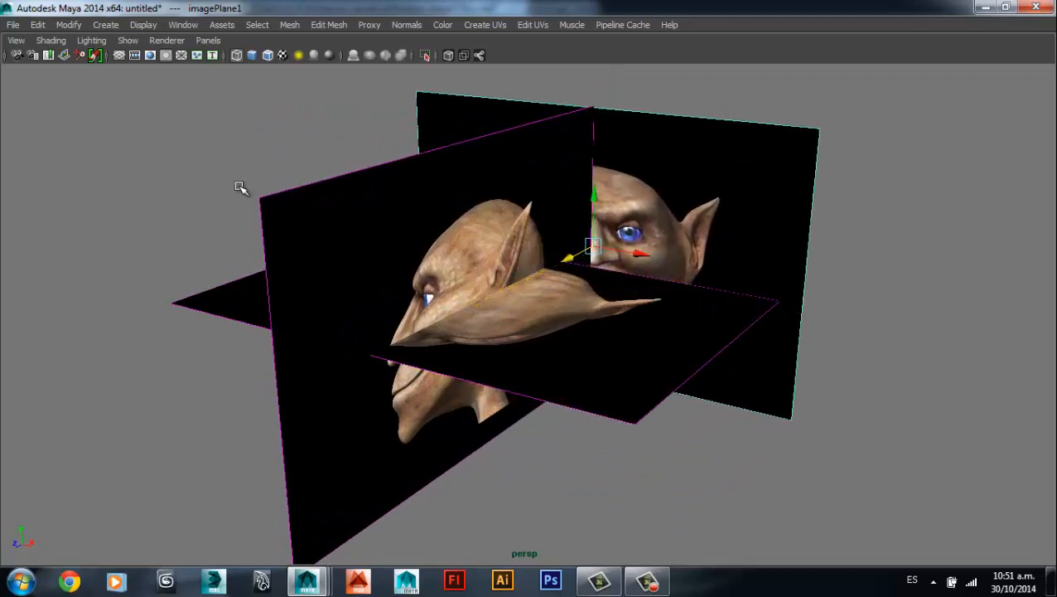
pyautogui.click(300, 236)
pyautogui.moveTo(501, 310); pyautogui.dragTo(310, 279)
pyautogui.click(551, 379)
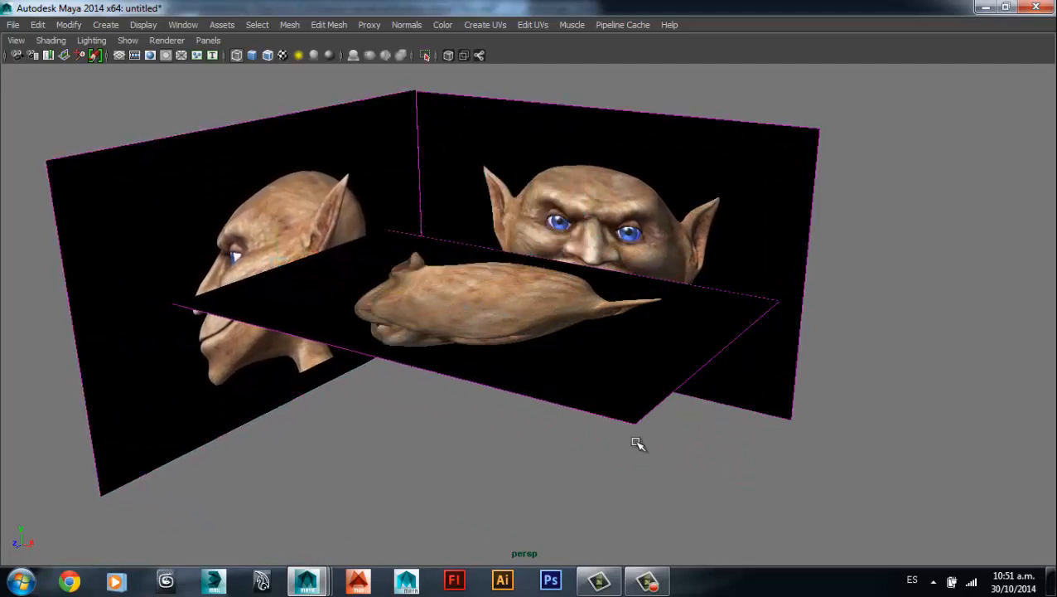
# - Lower the top-view reference plane beneath the other two, to a Translate Y of about -18.076
pyautogui.click(614, 412)
pyautogui.moveTo(474, 259); pyautogui.dragTo(531, 442)
pyautogui.scroll(-3, 524, 433)
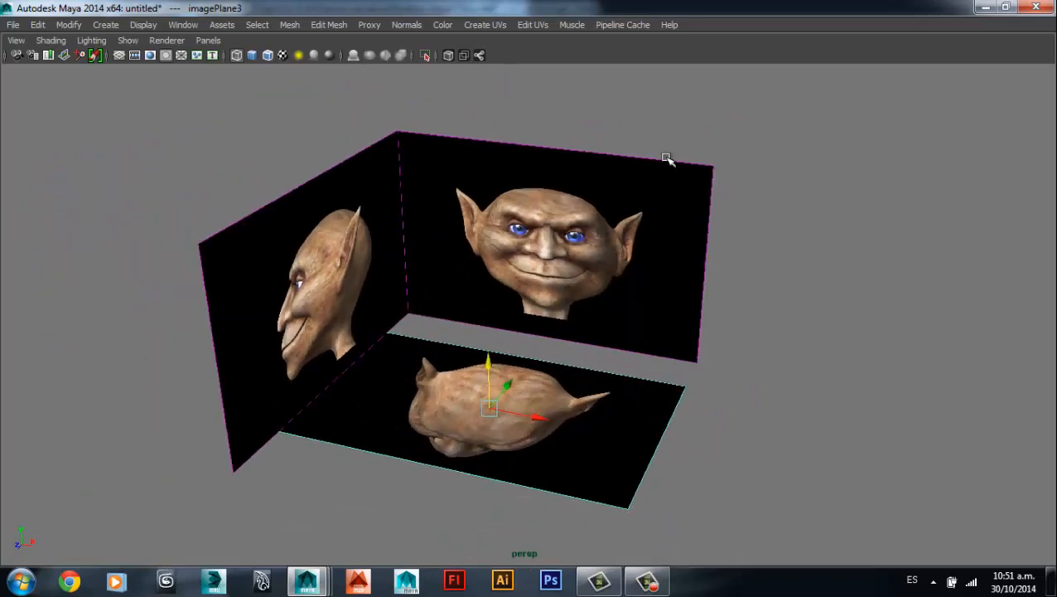
# - Restore the full interface, put the image planes in a new display layer set to Reference, and test that they cannot be selected
pyautogui.hotkey('ctrl', 'space')
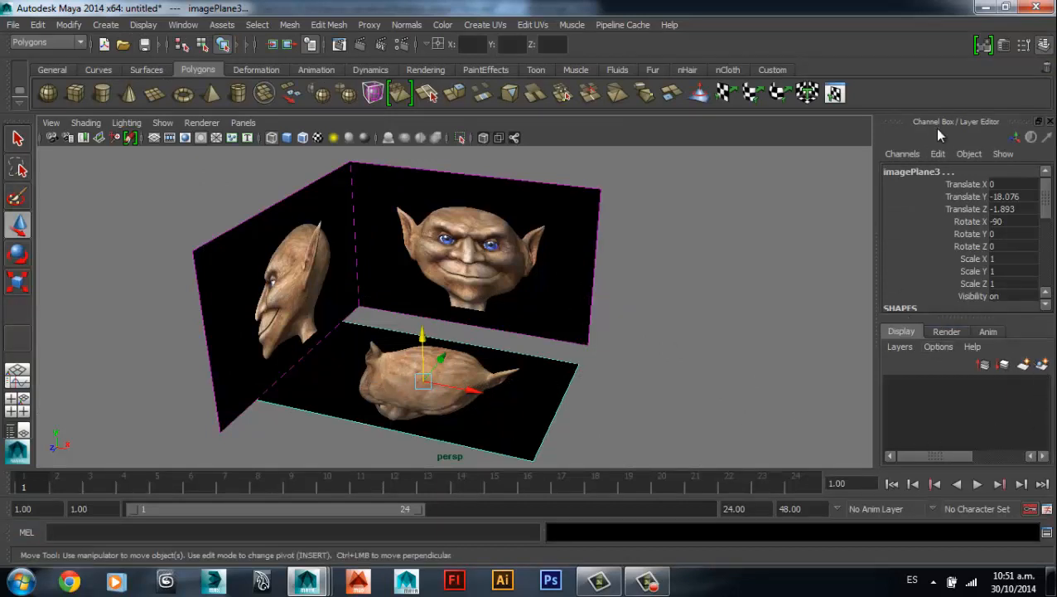
pyautogui.click(1042, 367)
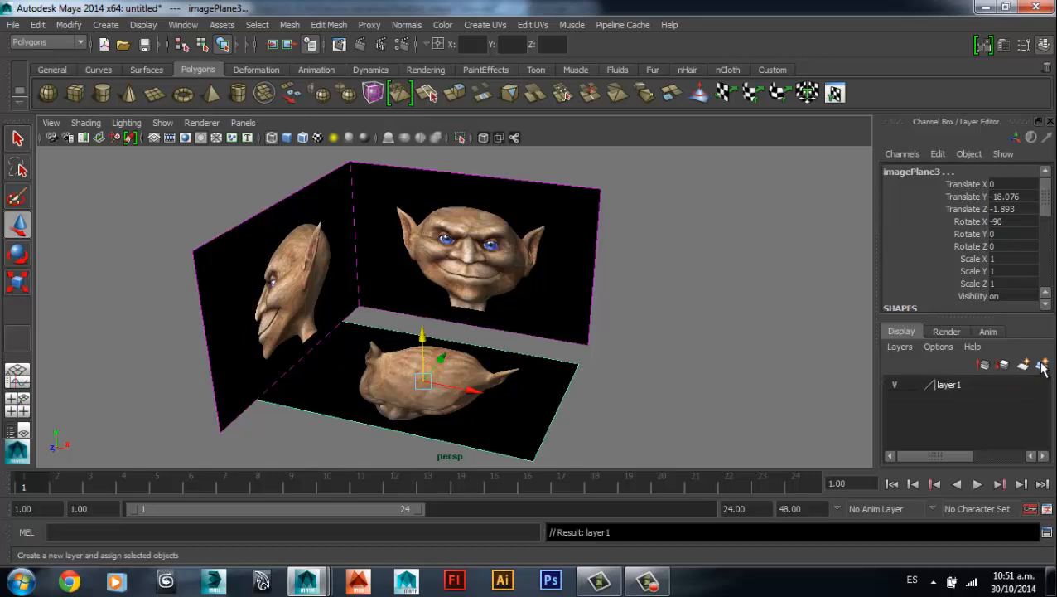
pyautogui.click(894, 387)
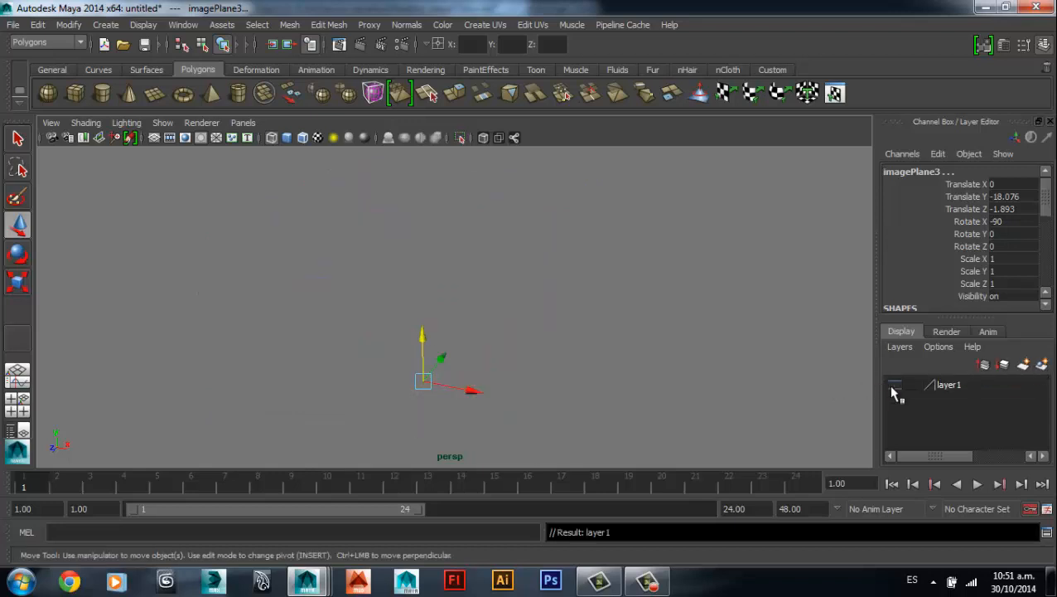
pyautogui.click(894, 386)
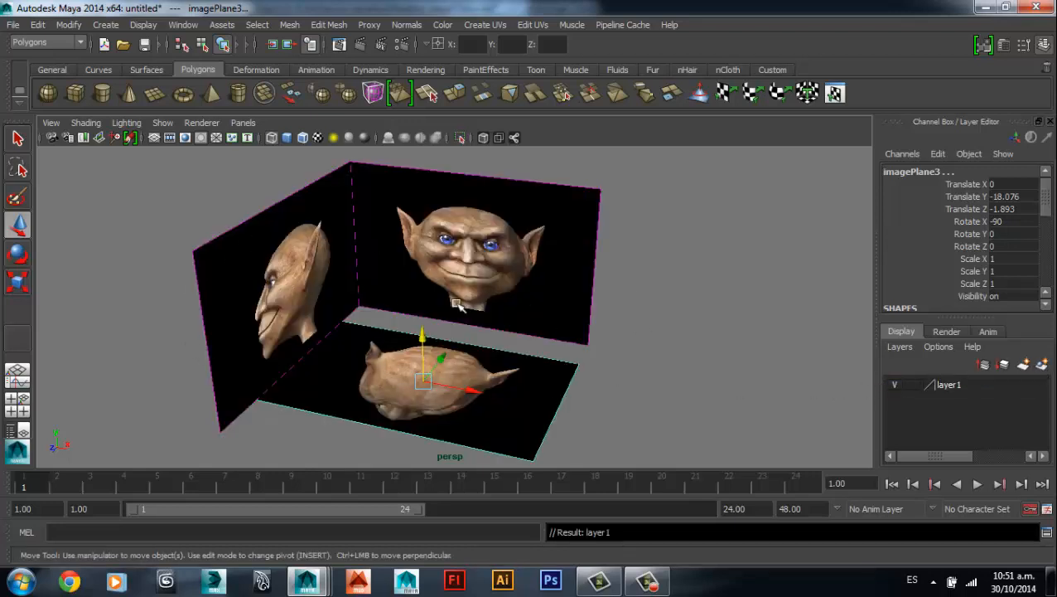
pyautogui.click(915, 386)
pyautogui.click(912, 386)
pyautogui.moveTo(295, 189); pyautogui.dragTo(364, 282)
pyautogui.moveTo(472, 300); pyautogui.dragTo(366, 418)
pyautogui.moveTo(418, 294); pyautogui.dragTo(453, 348)
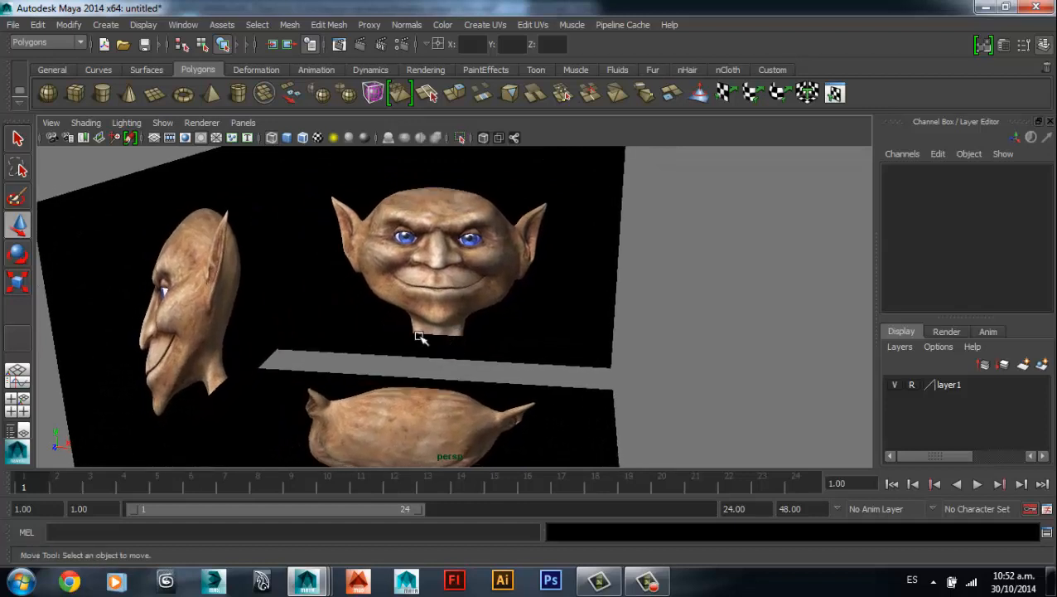
# - Create a polygon cylinder with a radius of about 8.6 and height of about 16.3 among the reference planes, in shaded display
pyautogui.keyDown('alt'); pyautogui.moveTo(420, 338); pyautogui.dragTo(348, 276, button='middle'); pyautogui.keyUp('alt')
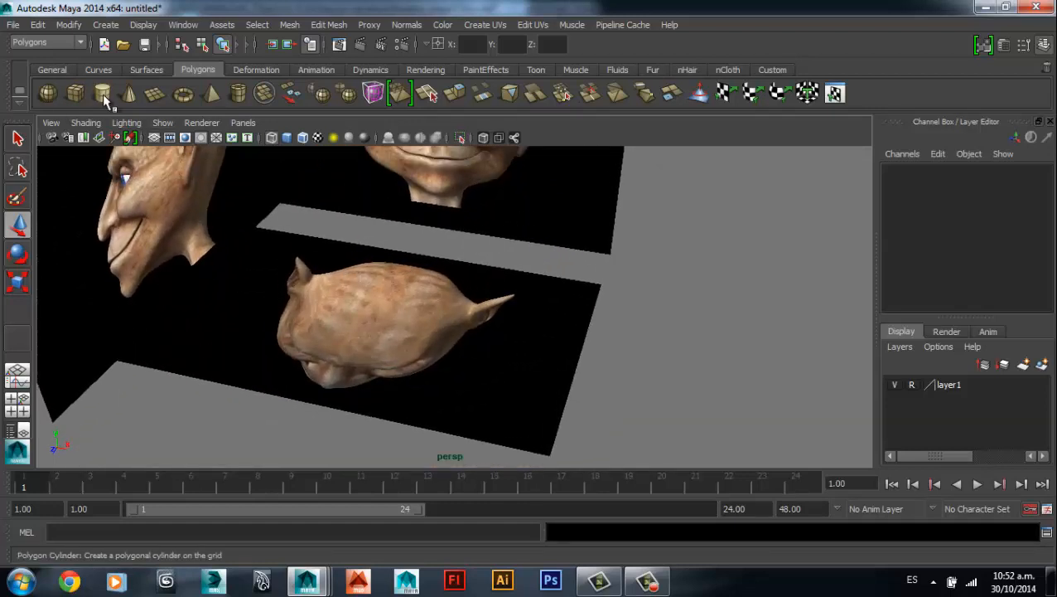
pyautogui.click(103, 96)
pyautogui.moveTo(330, 276)
pyautogui.mouseDown()
pyautogui.moveTo(396, 316)
pyautogui.moveTo(358, 274)
pyautogui.moveTo(347, 122)
pyautogui.moveTo(354, 323)
pyautogui.moveTo(355, 285)
pyautogui.mouseUp()
pyautogui.press('5')
pyautogui.scroll(5, 359, 314)
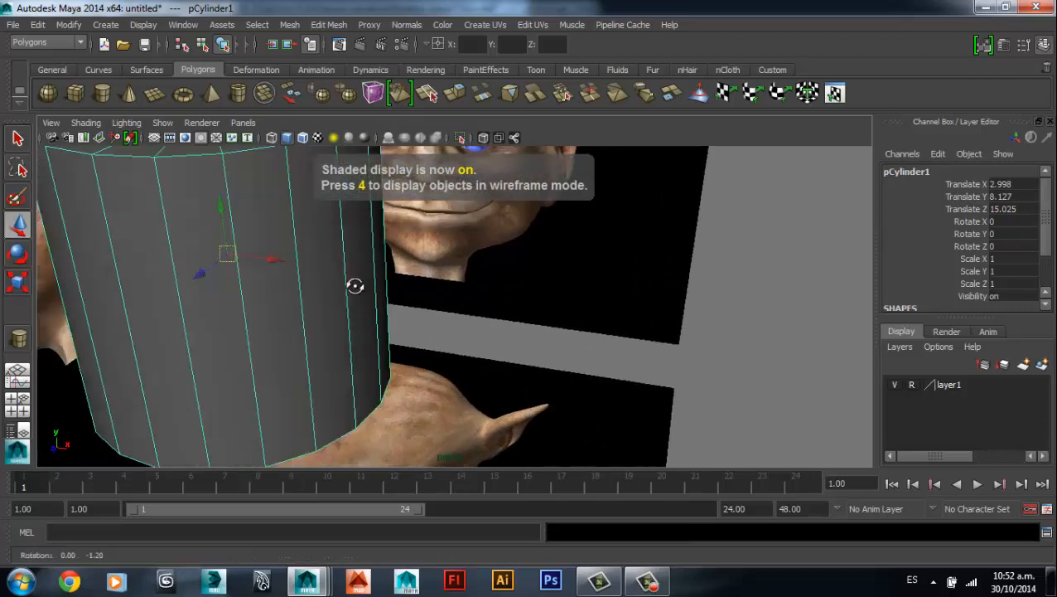
pyautogui.scroll(-8, 356, 286)
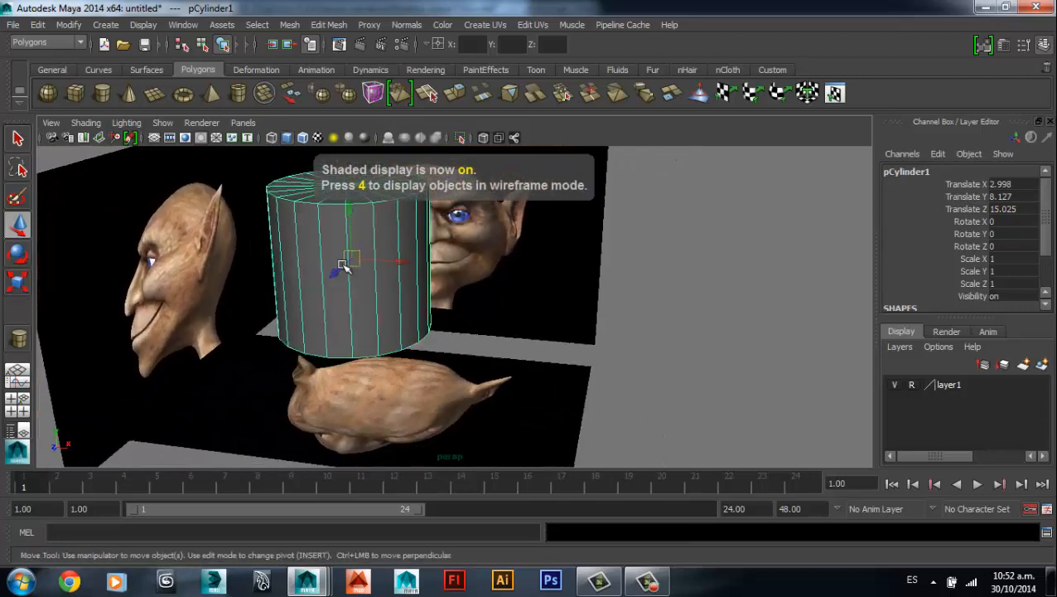
# - Hide the grid in the front view and centre the cylinder on the face, at about X -0.2, Y 0.17
pyautogui.press('space')
pyautogui.press('space')
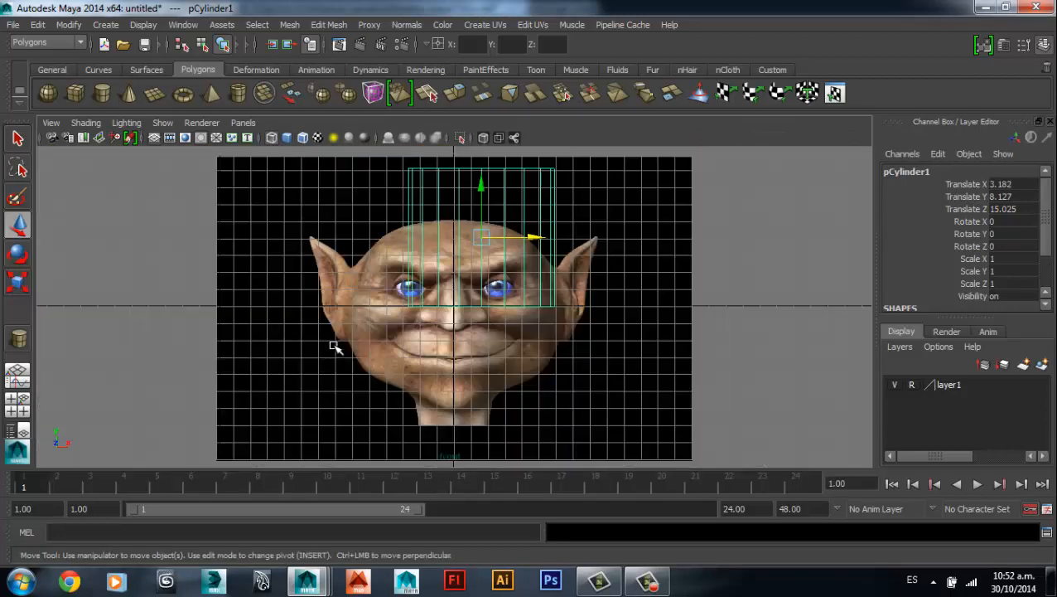
pyautogui.click(155, 137)
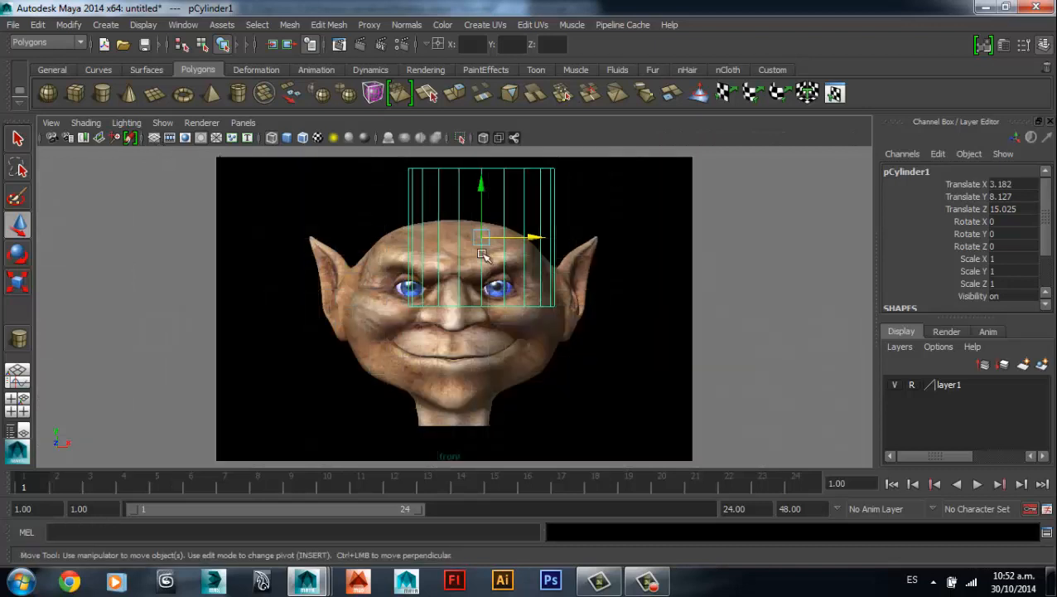
pyautogui.moveTo(485, 238); pyautogui.dragTo(457, 306)
pyautogui.scroll(1, 477, 313)
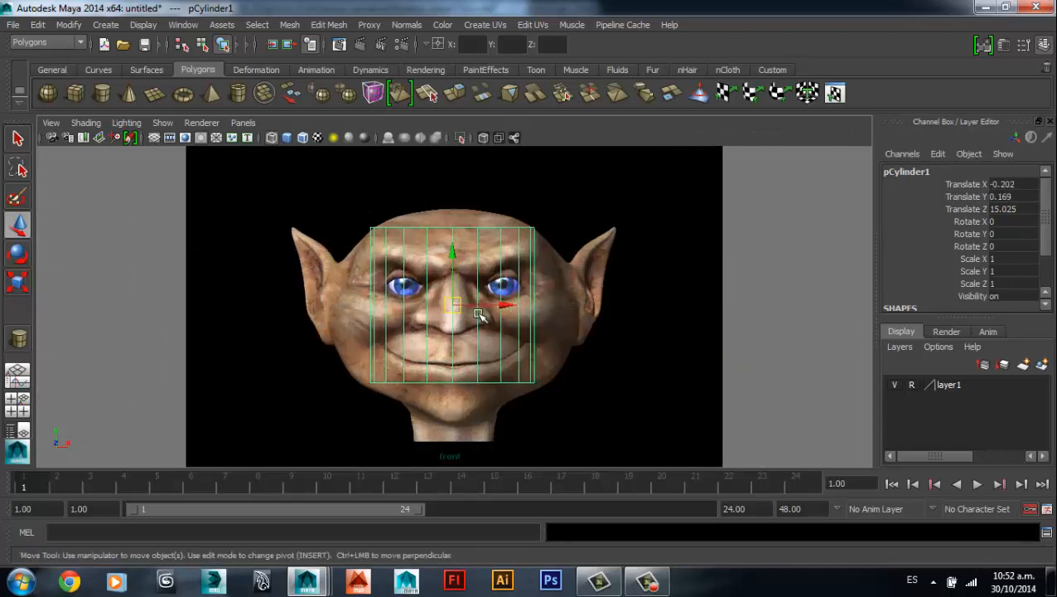
# - Increase the cylinder's radius to about 12.787 in its polyCylinder1 construction inputs
pyautogui.scroll(-2, 1045, 249)
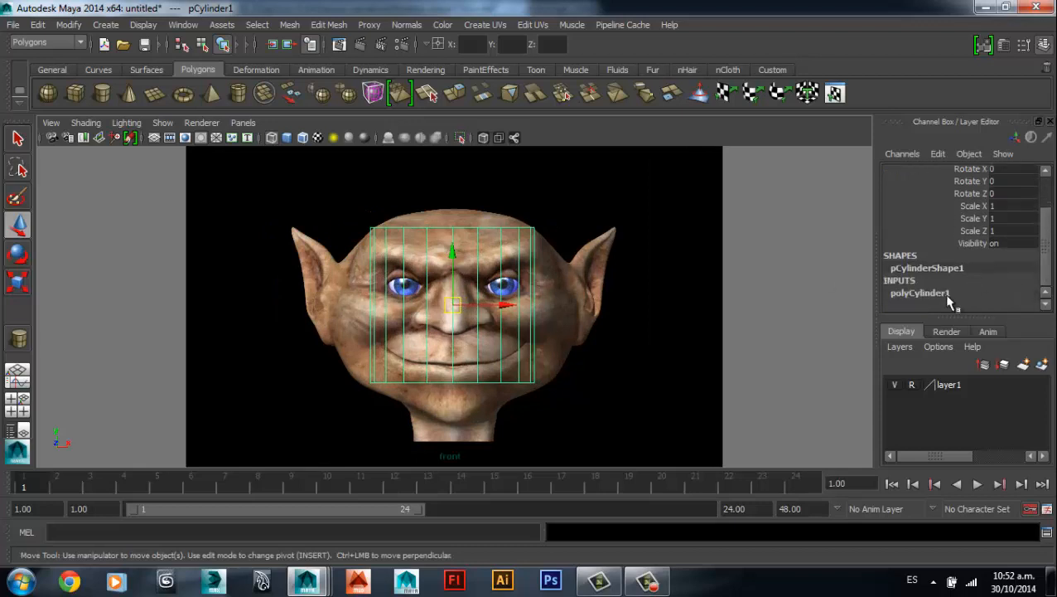
pyautogui.click(936, 293)
pyautogui.scroll(-2, 1049, 236)
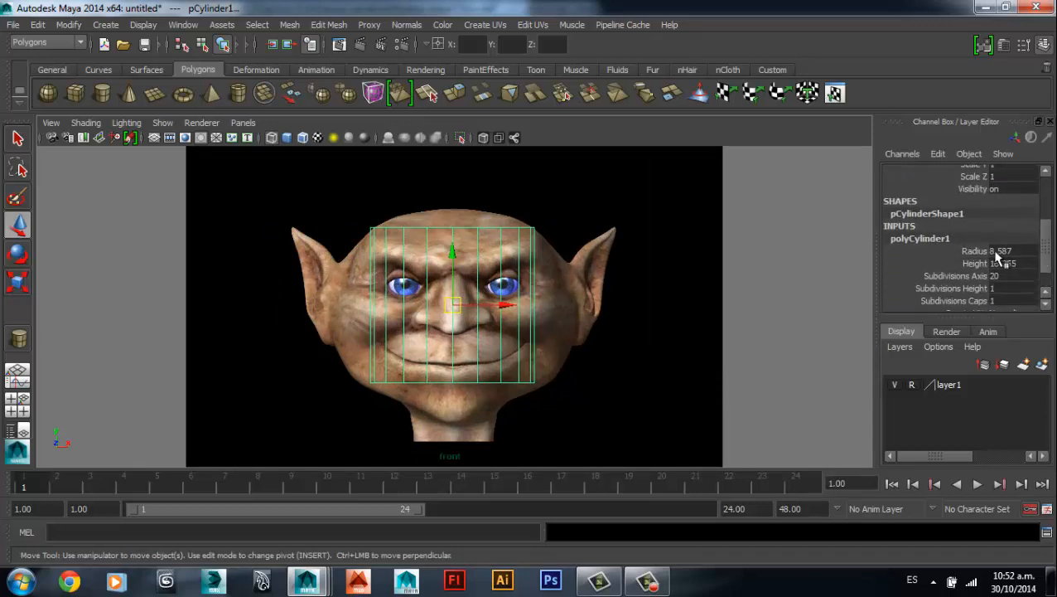
pyautogui.click(976, 250)
pyautogui.moveTo(746, 286); pyautogui.dragTo(774, 290, button='middle')
# - Move the cylinder back over the head in the side view, to a Translate Z of about -1.895
pyautogui.press('space')
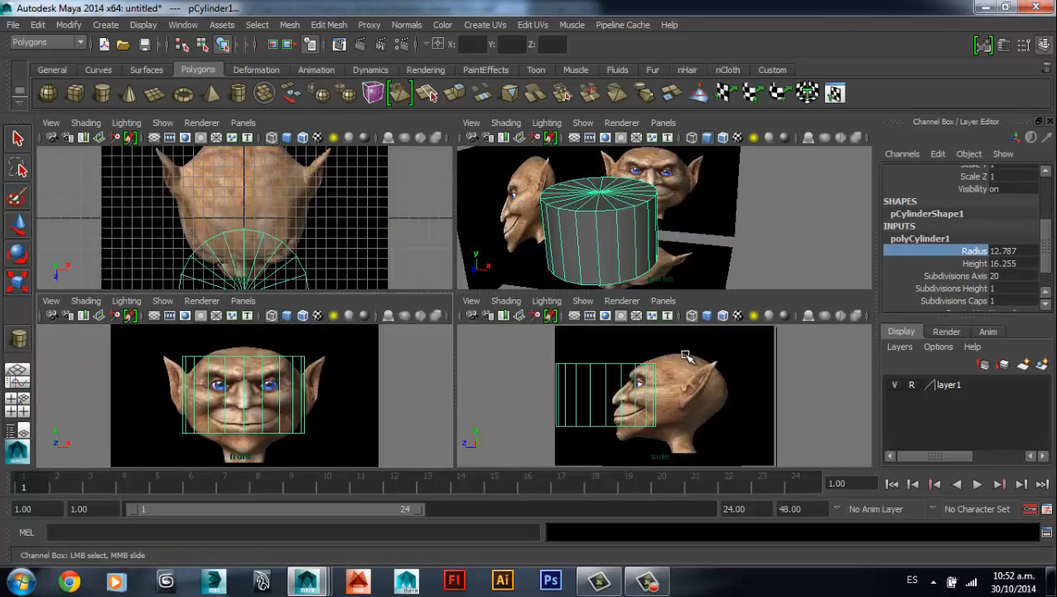
pyautogui.press('space')
pyautogui.scroll(2, 372, 338)
pyautogui.press('w')
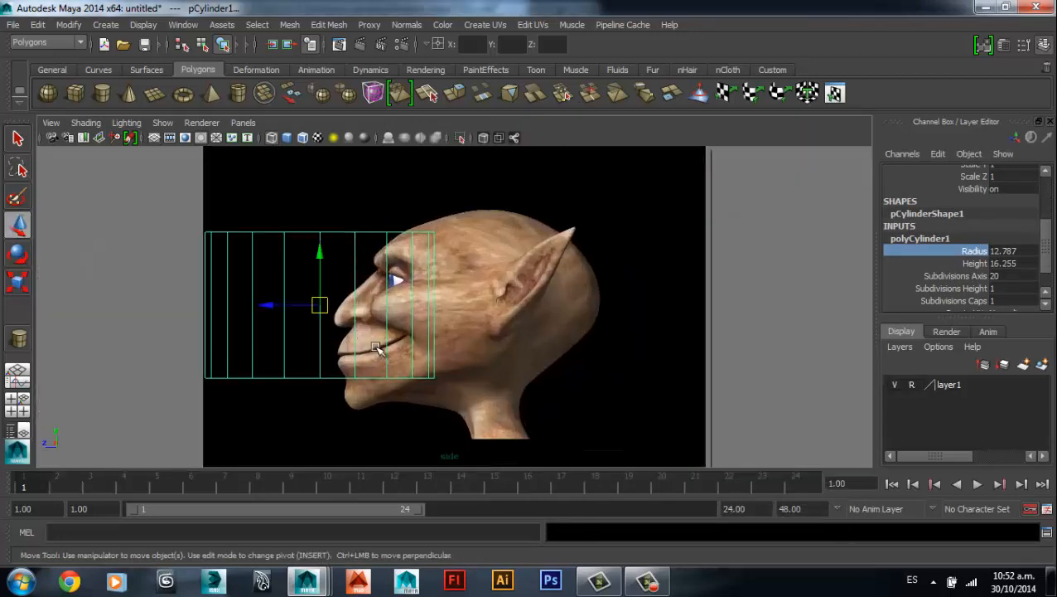
pyautogui.click(276, 306)
pyautogui.moveTo(276, 306); pyautogui.dragTo(417, 340)
pyautogui.moveTo(426, 342); pyautogui.dragTo(424, 346)
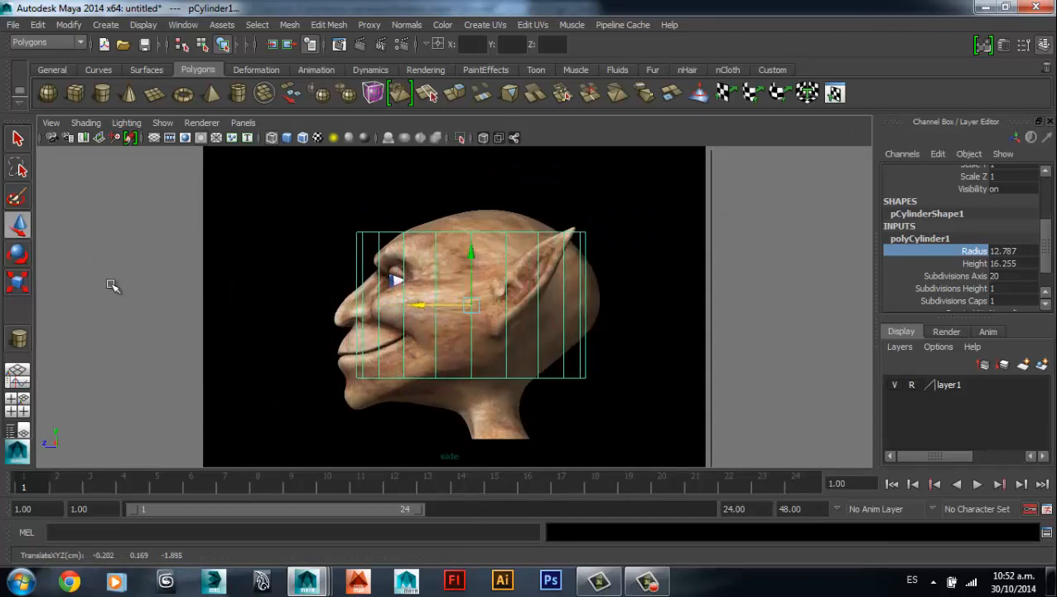
# - Stretch the cylinder over the side profile to a Scale Z of about 1.104 and increase its height to about 21.155
pyautogui.click(18, 282)
pyautogui.moveTo(401, 305); pyautogui.dragTo(439, 307)
pyautogui.press('w')
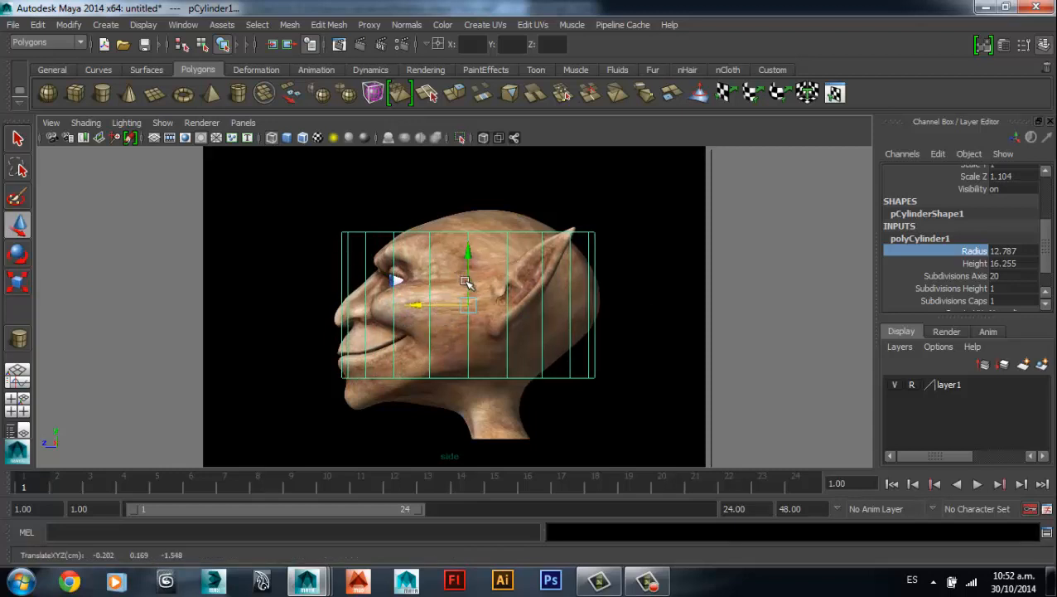
pyautogui.click(978, 264)
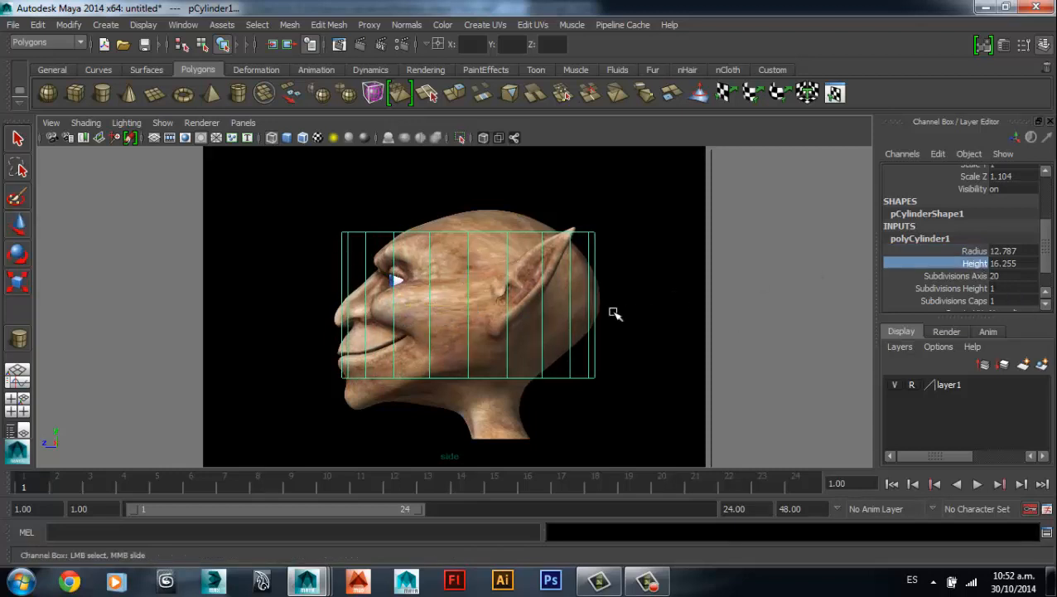
pyautogui.moveTo(613, 314); pyautogui.dragTo(651, 307, button='middle')
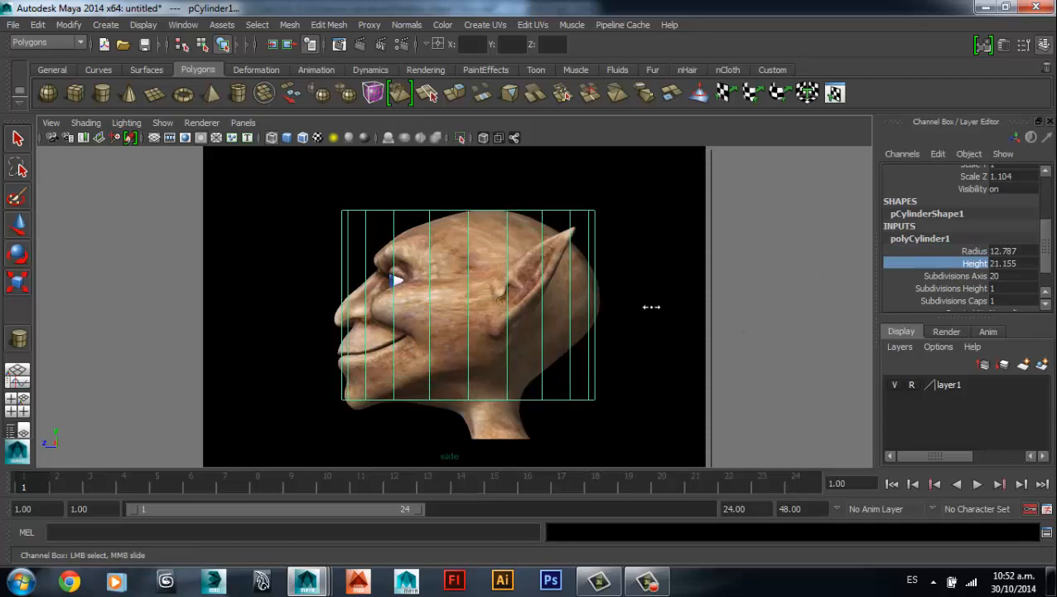
# - Hide the grid in the top view and reposition the cylinder over the head, at a Translate Z of about -2.605
pyautogui.press('space')
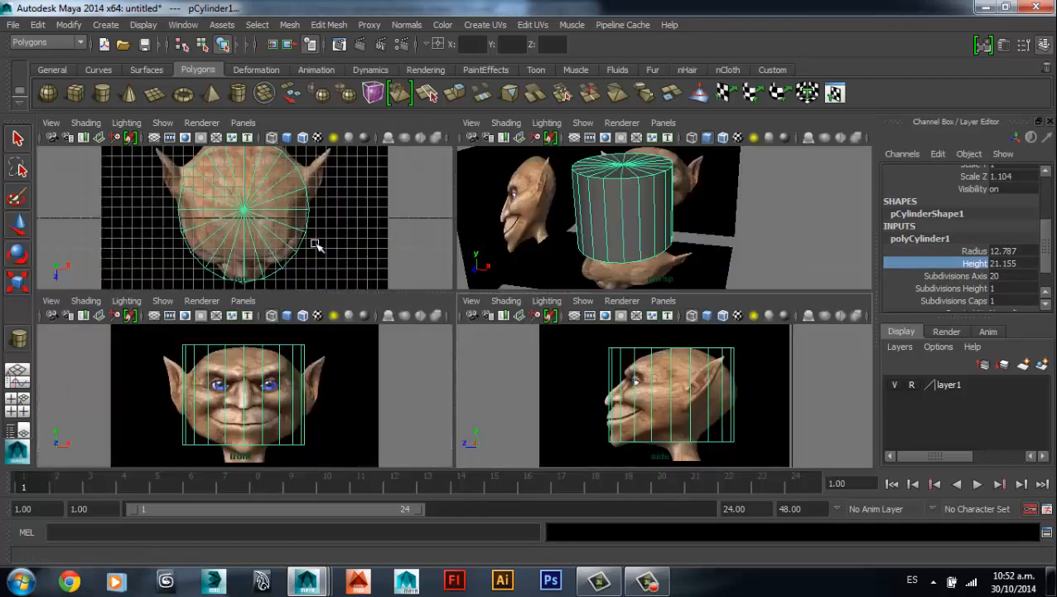
pyautogui.press('space')
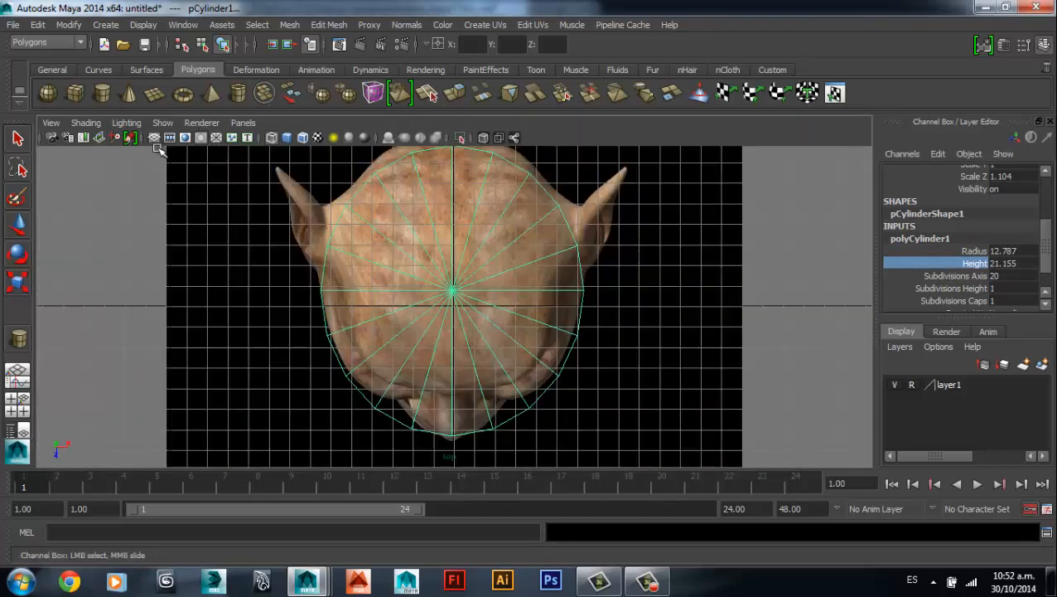
pyautogui.click(156, 144)
pyautogui.press('w')
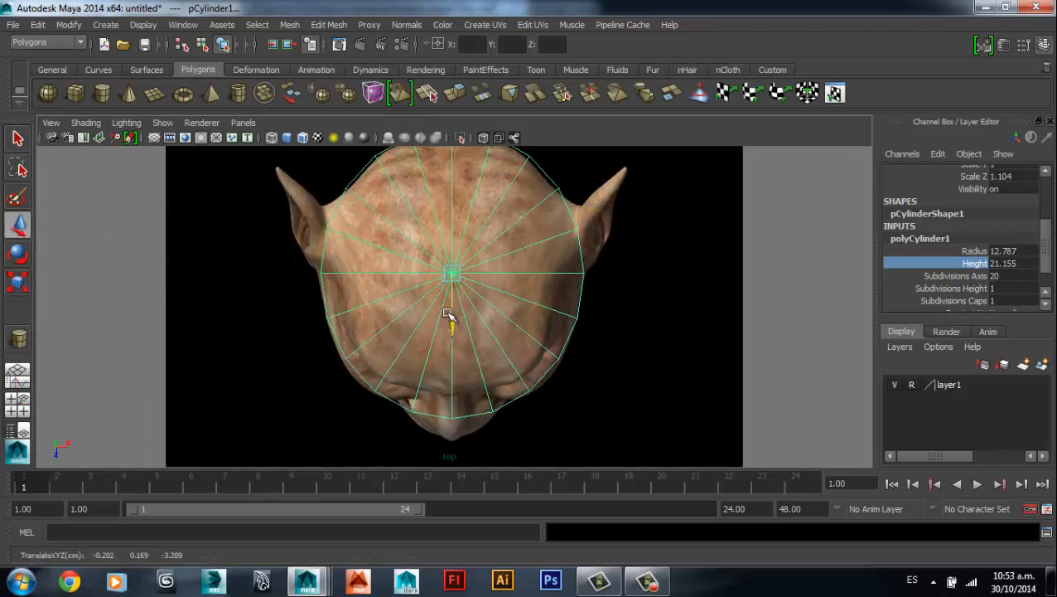
pyautogui.keyDown('alt'); pyautogui.moveTo(453, 332); pyautogui.dragTo(448, 331, button='middle'); pyautogui.keyUp('alt')
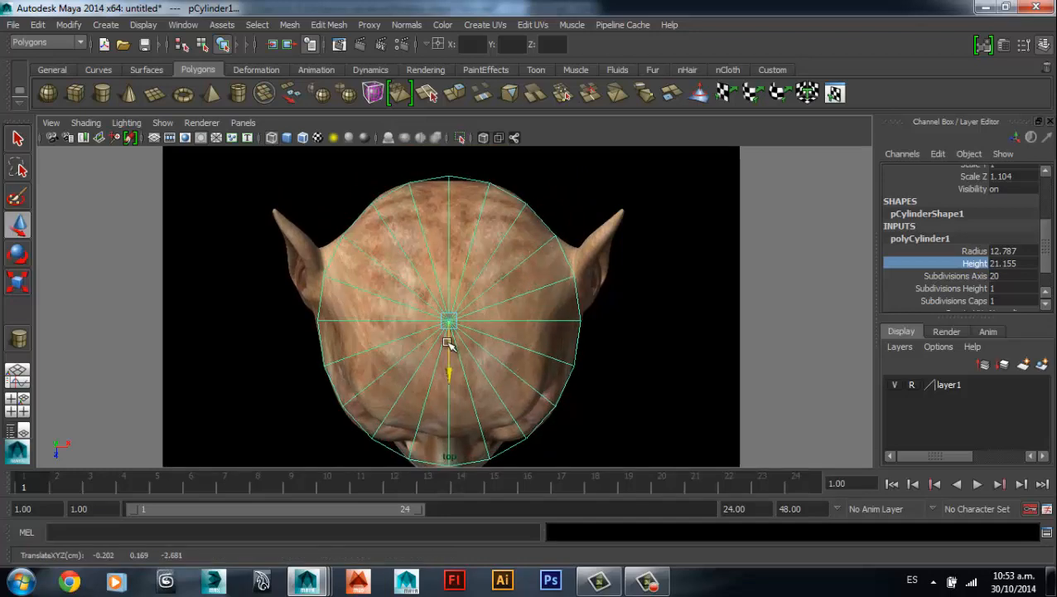
# - Set the cylinder's Subdivisions Axis to 16 in its polyCylinder1 inputs while working in the perspective view
pyautogui.press('space')
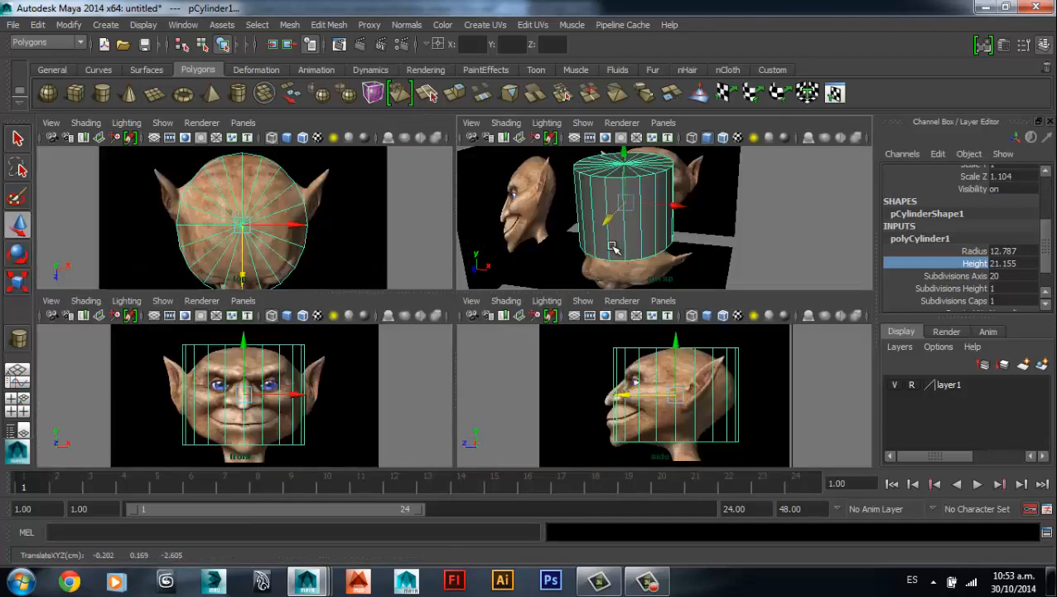
pyautogui.press('space')
pyautogui.keyDown('alt'); pyautogui.moveTo(475, 314); pyautogui.dragTo(384, 300); pyautogui.keyUp('alt')
pyautogui.scroll(2, 430, 284)
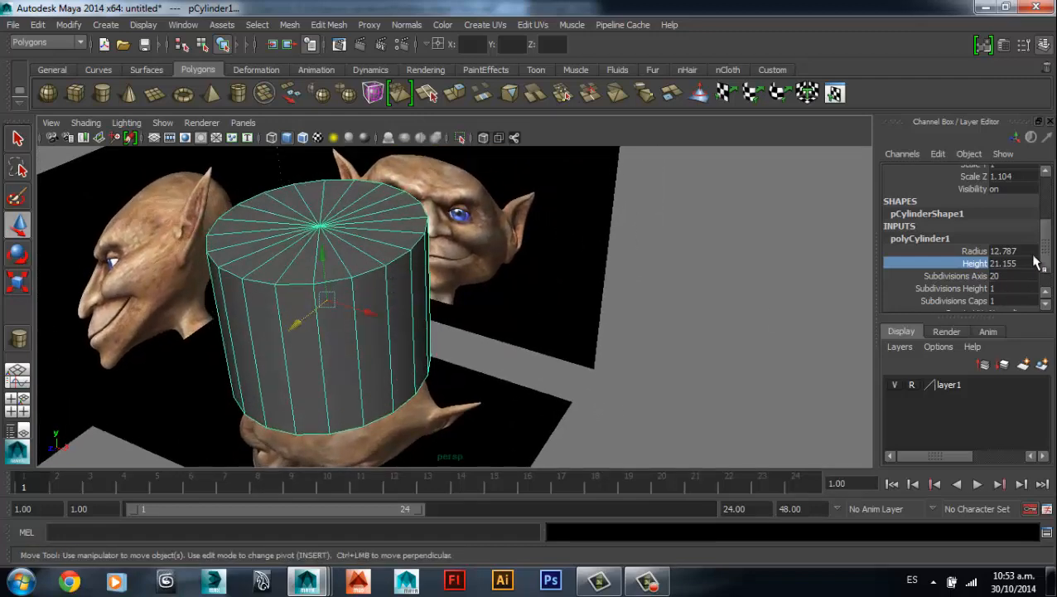
pyautogui.moveTo(1046, 255); pyautogui.dragTo(1046, 282)
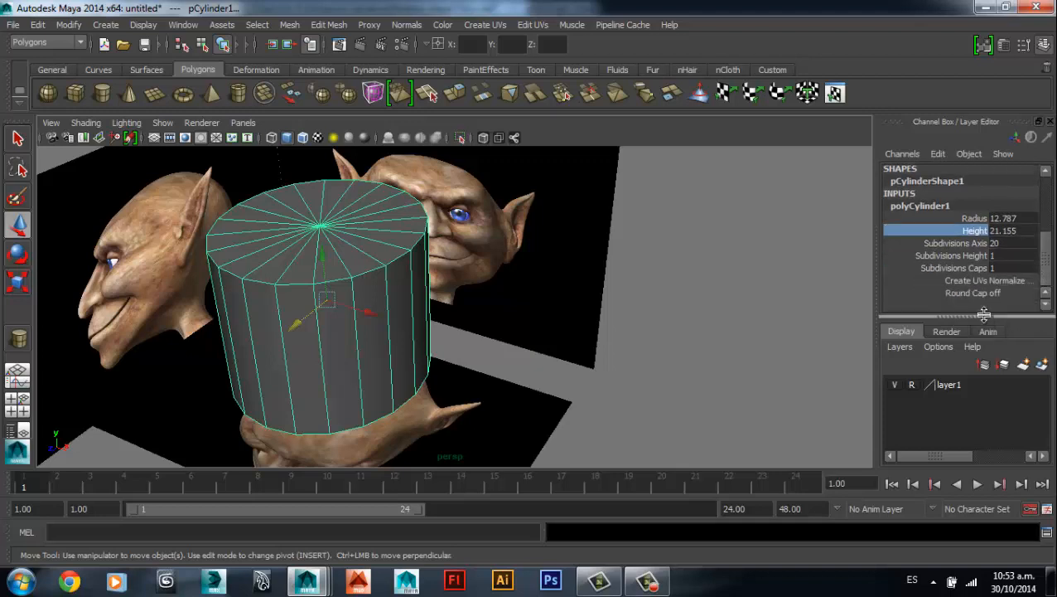
pyautogui.moveTo(995, 318); pyautogui.dragTo(991, 333)
pyautogui.keyDown('alt'); pyautogui.moveTo(293, 257); pyautogui.dragTo(296, 254); pyautogui.keyUp('alt')
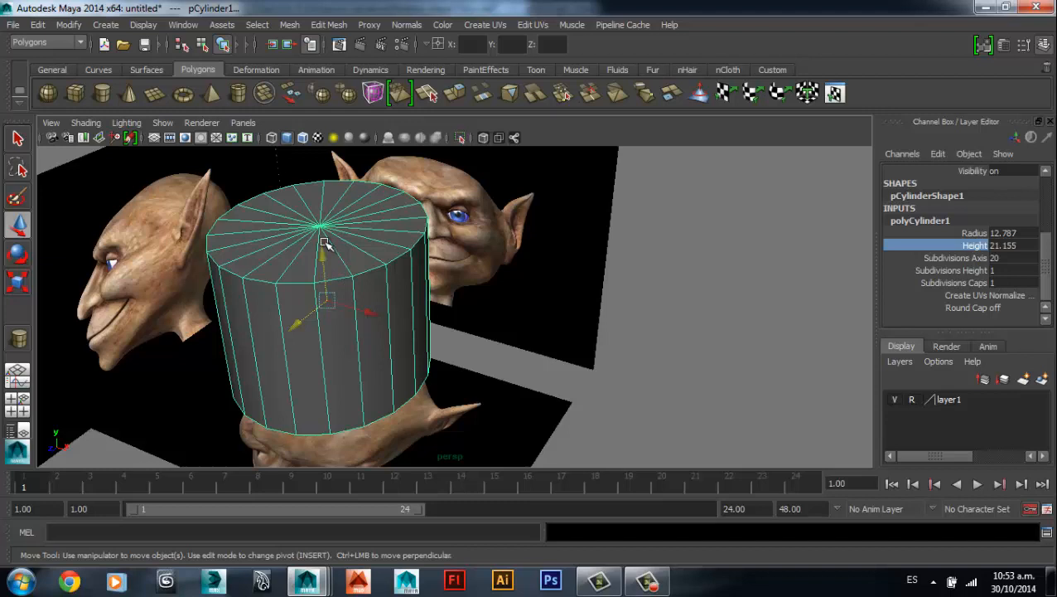
pyautogui.click(957, 259)
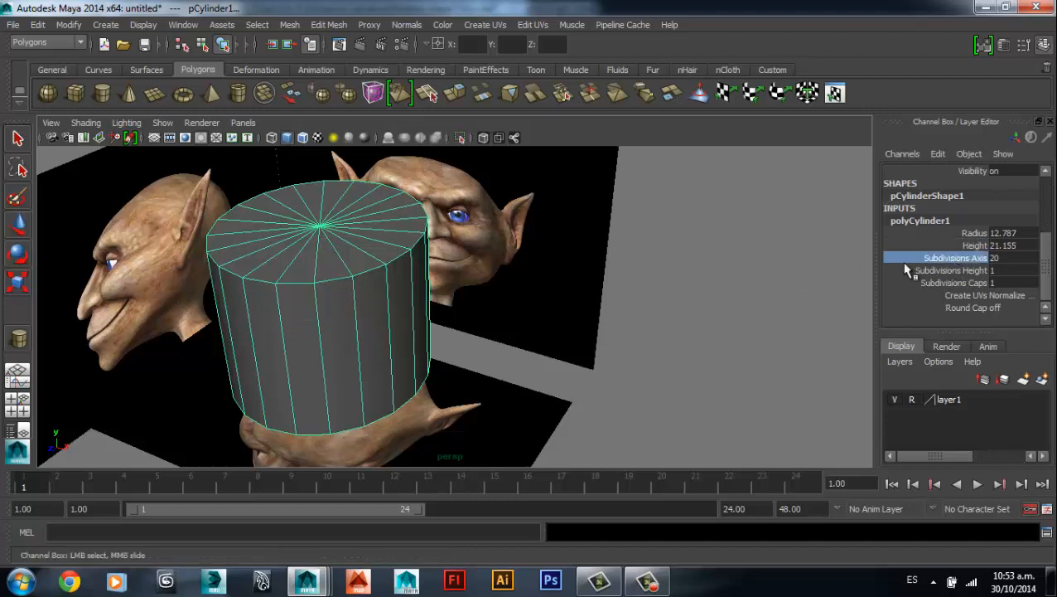
pyautogui.doubleClick(998, 258)
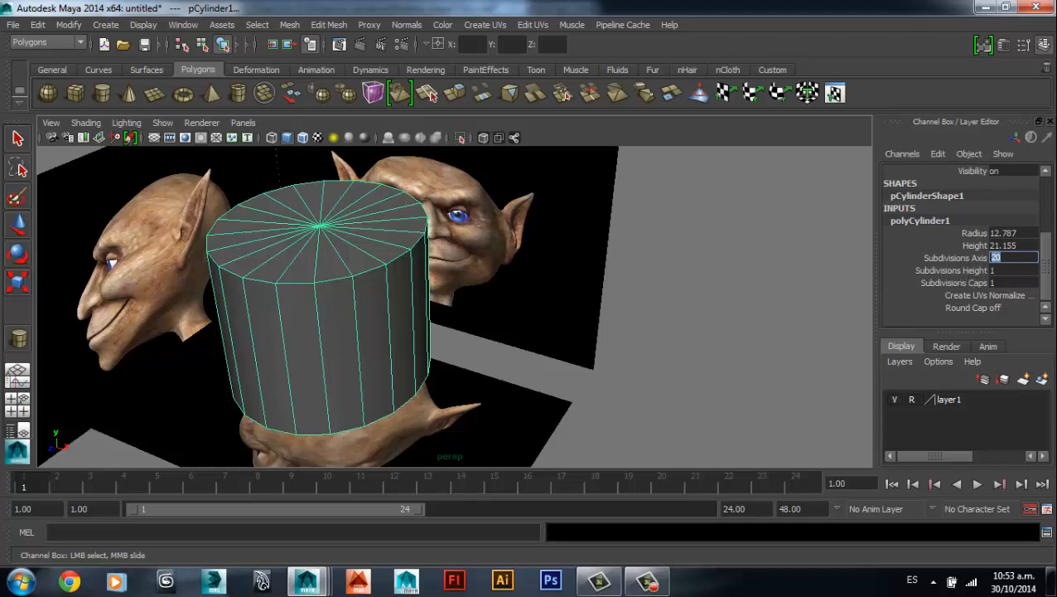
pyautogui.write('16')
pyautogui.press('Return')
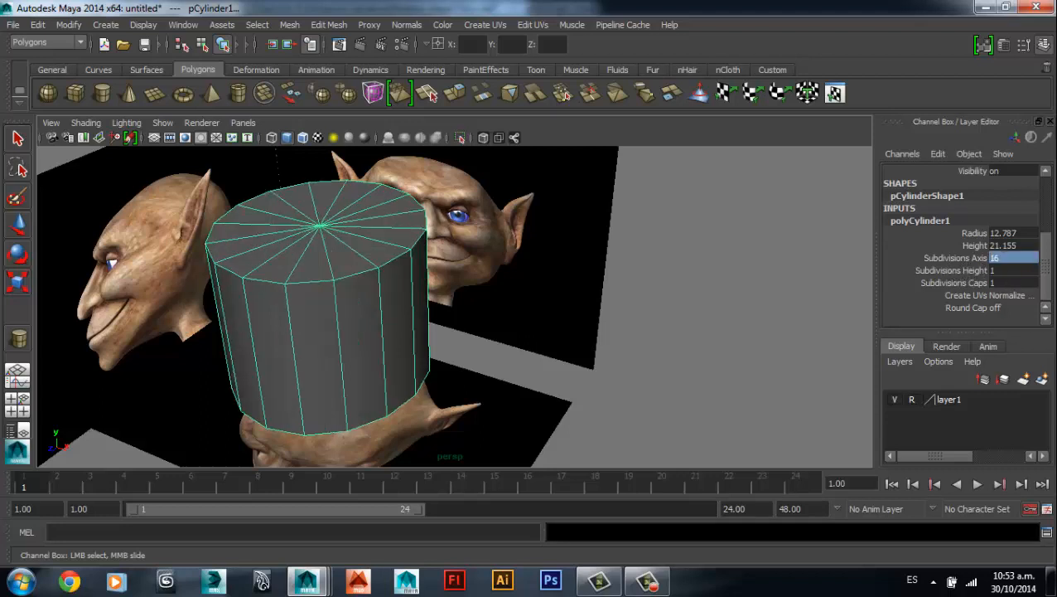
# - Increase the cylinder's Subdivisions Height to 6
pyautogui.keyDown('alt'); pyautogui.moveTo(821, 288); pyautogui.dragTo(849, 294); pyautogui.keyUp('alt')
pyautogui.click(942, 271)
pyautogui.moveTo(559, 336); pyautogui.dragTo(597, 328, button='middle')
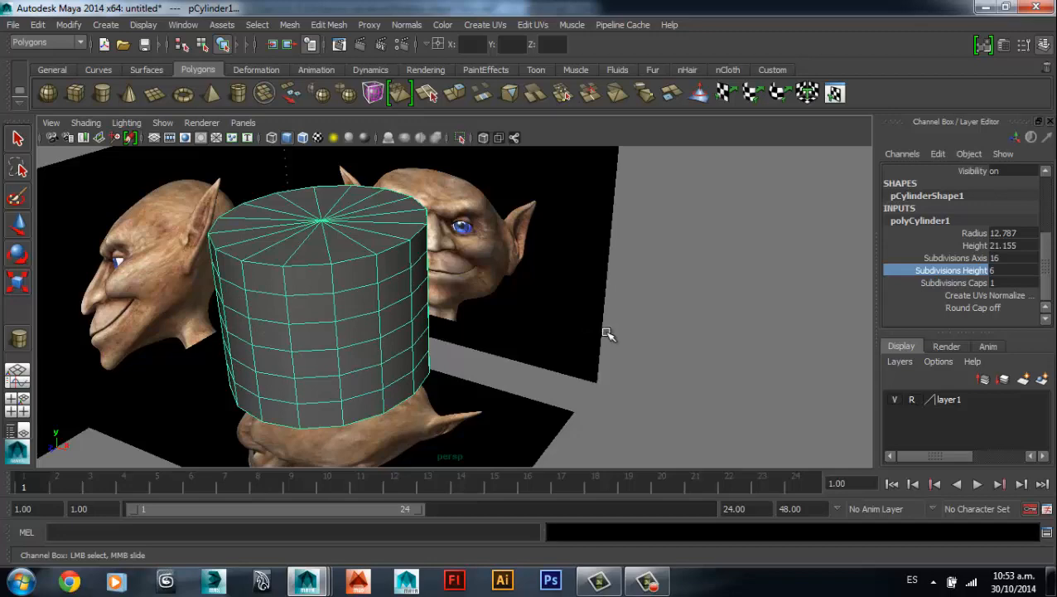
# - Show the perspective view full screen and switch the cylinder to edge selection
pyautogui.keyDown('alt'); pyautogui.moveTo(606, 333); pyautogui.dragTo(587, 347); pyautogui.keyUp('alt')
pyautogui.keyDown('alt'); pyautogui.moveTo(276, 231); pyautogui.dragTo(325, 329, button='right'); pyautogui.keyUp('alt')
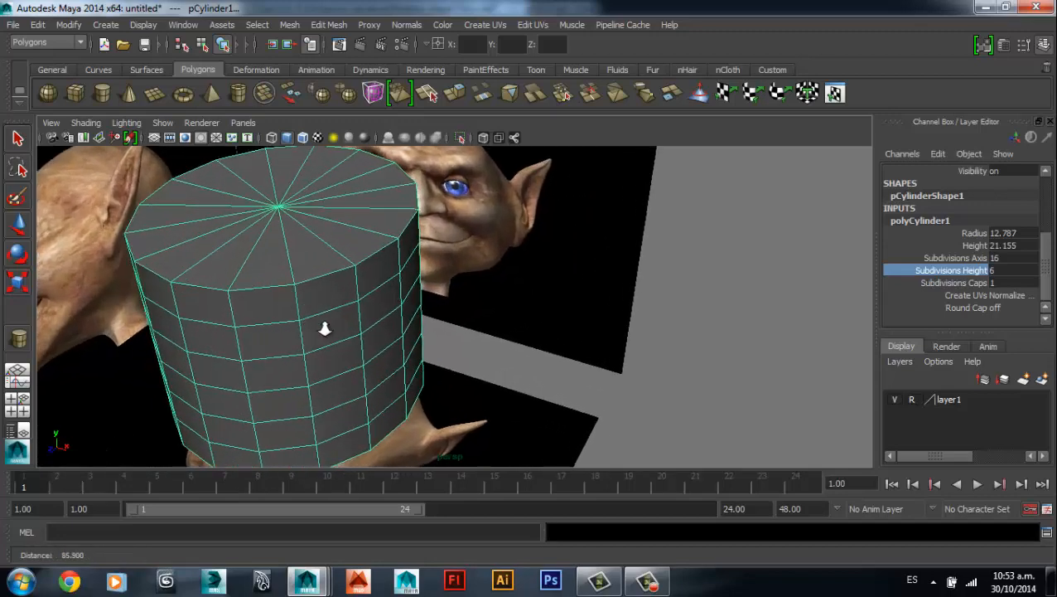
pyautogui.keyDown('alt'); pyautogui.moveTo(324, 329); pyautogui.dragTo(372, 252); pyautogui.keyUp('alt')
pyautogui.hotkey('ctrl', 'space')
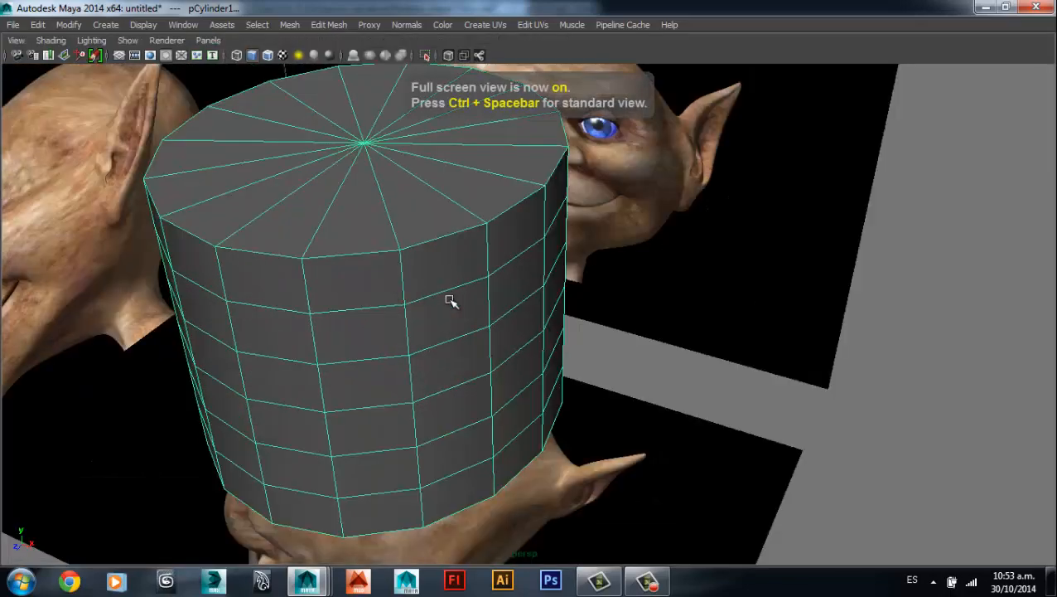
pyautogui.keyDown('alt'); pyautogui.moveTo(448, 300); pyautogui.dragTo(443, 271); pyautogui.keyUp('alt')
pyautogui.keyDown('alt'); pyautogui.moveTo(346, 281); pyautogui.dragTo(383, 264); pyautogui.keyUp('alt')
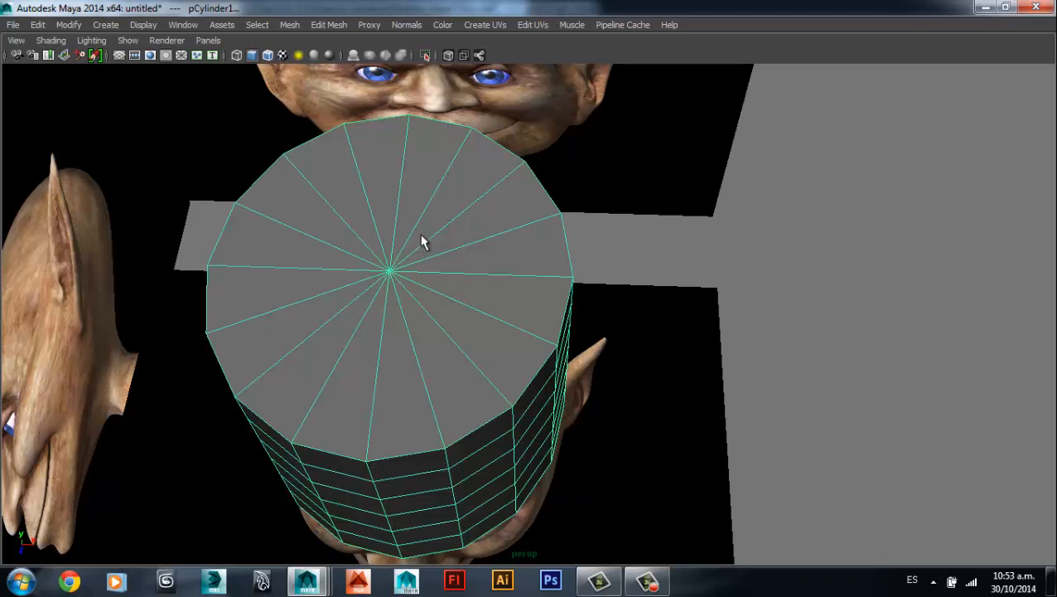
pyautogui.rightClick(450, 216)
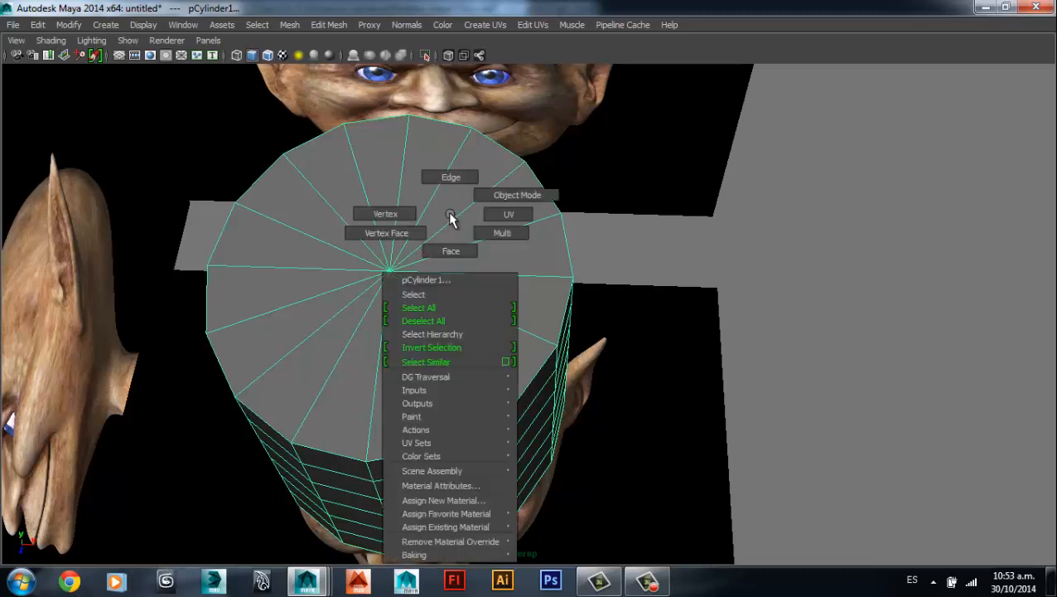
pyautogui.moveTo(447, 181); pyautogui.dragTo(439, 182, button='right')
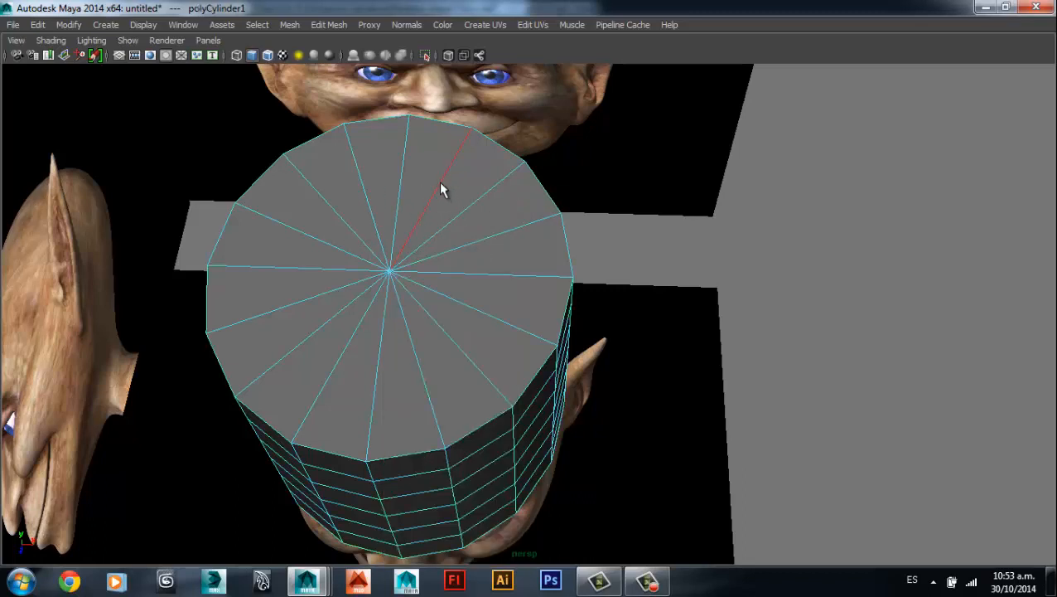
# - Select the perpendicular radial edges that form a cross through the centre of the cylinder's top cap
pyautogui.click(437, 180)
pyautogui.keyDown('alt'); pyautogui.moveTo(440, 338); pyautogui.dragTo(406, 331); pyautogui.keyUp('alt')
pyautogui.doubleClick(403, 326)
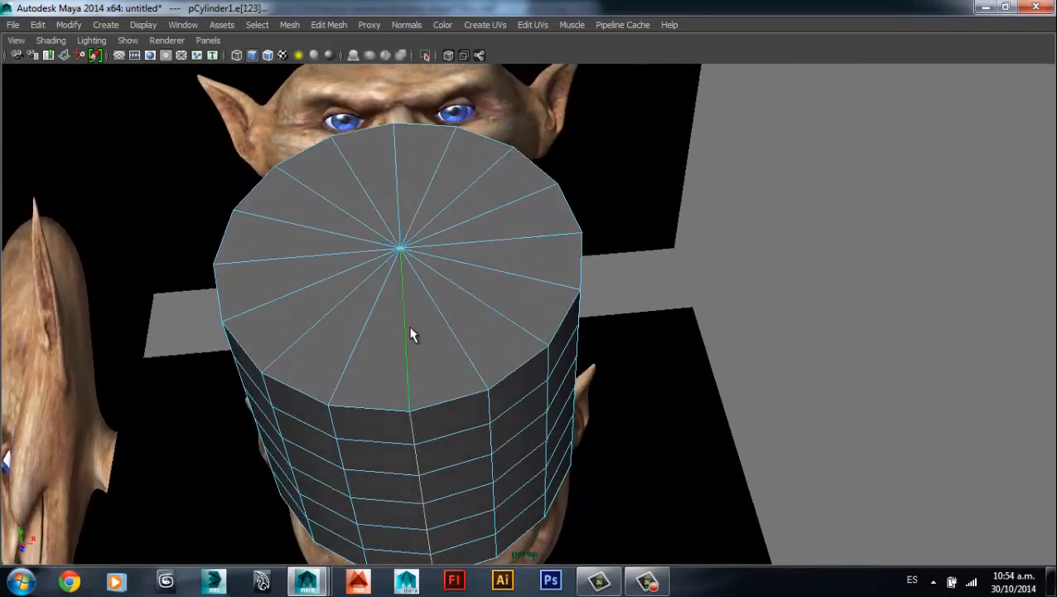
pyautogui.keyDown('shift'); pyautogui.click(397, 178); pyautogui.keyUp('shift')
pyautogui.keyDown('shift'); pyautogui.click(495, 243); pyautogui.keyUp('shift')
pyautogui.keyDown('alt'); pyautogui.moveTo(455, 307); pyautogui.dragTo(489, 348); pyautogui.keyUp('alt')
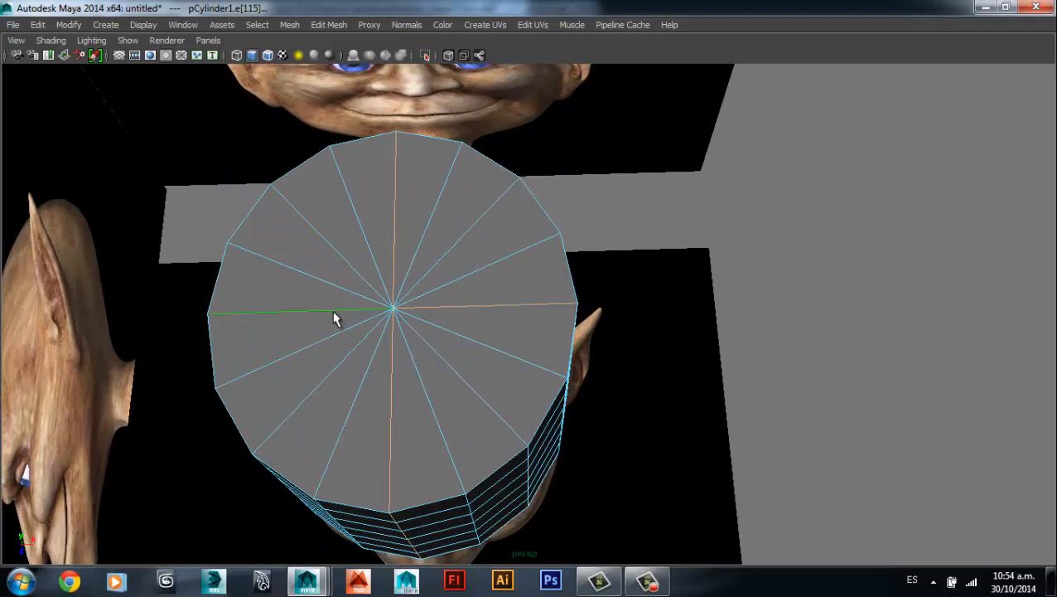
# - Delete the three intermediate radial edges in each of the two rear quadrants of the cylinder's top cap
pyautogui.click(295, 274)
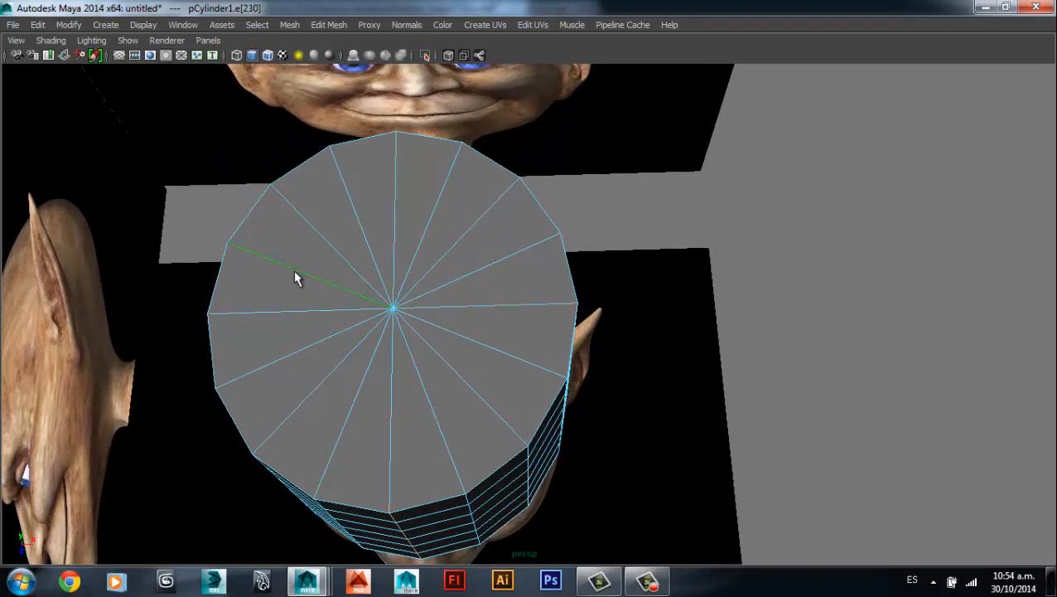
pyautogui.keyDown('shift'); pyautogui.click(307, 230); pyautogui.keyUp('shift')
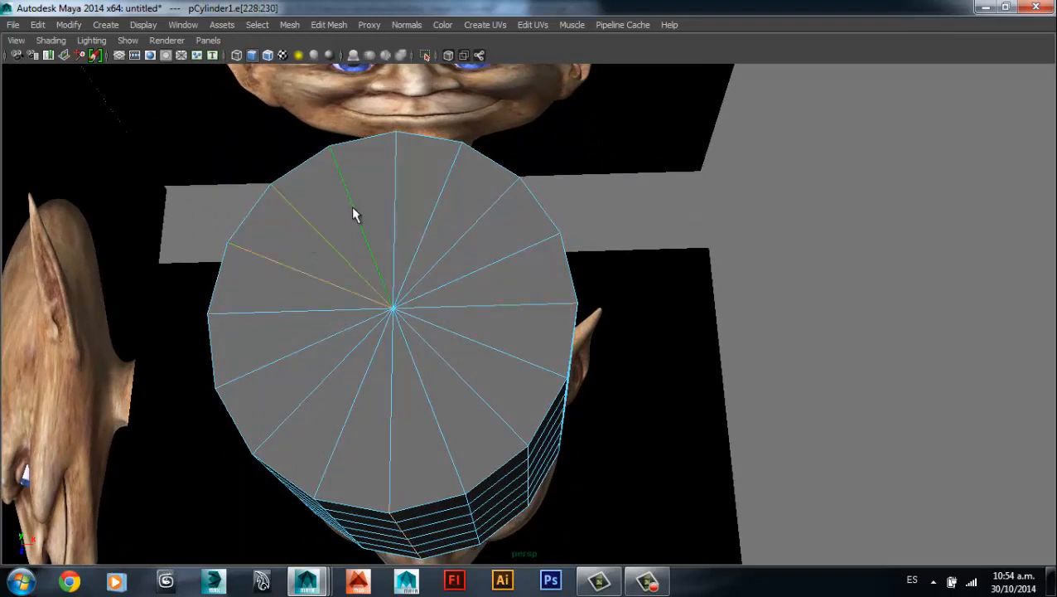
pyautogui.click(372, 242)
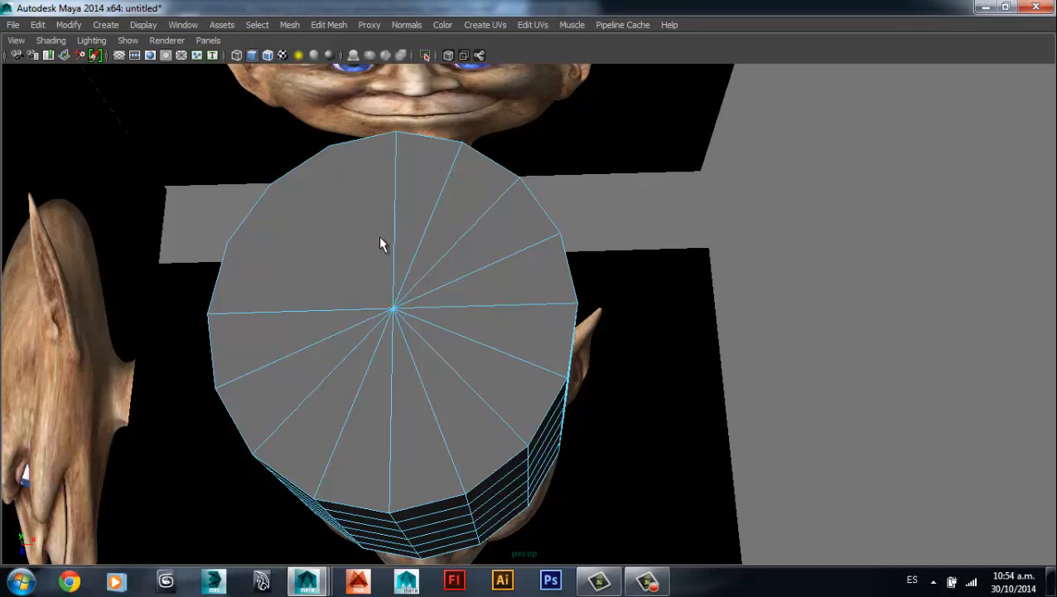
pyautogui.click(433, 215)
pyautogui.keyDown('shift'); pyautogui.click(483, 227); pyautogui.keyUp('shift')
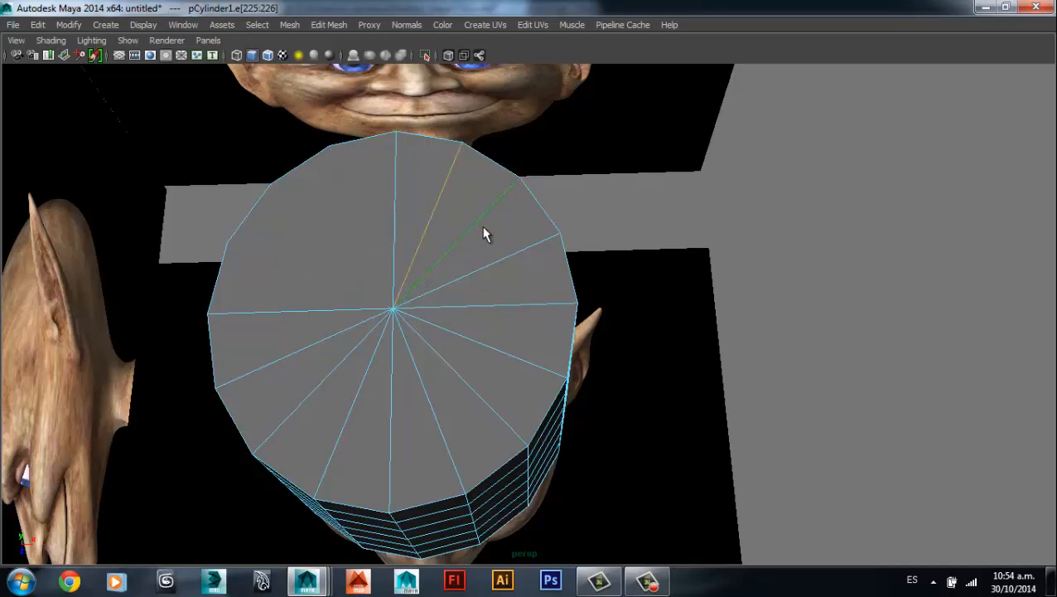
pyautogui.click(863, 106)
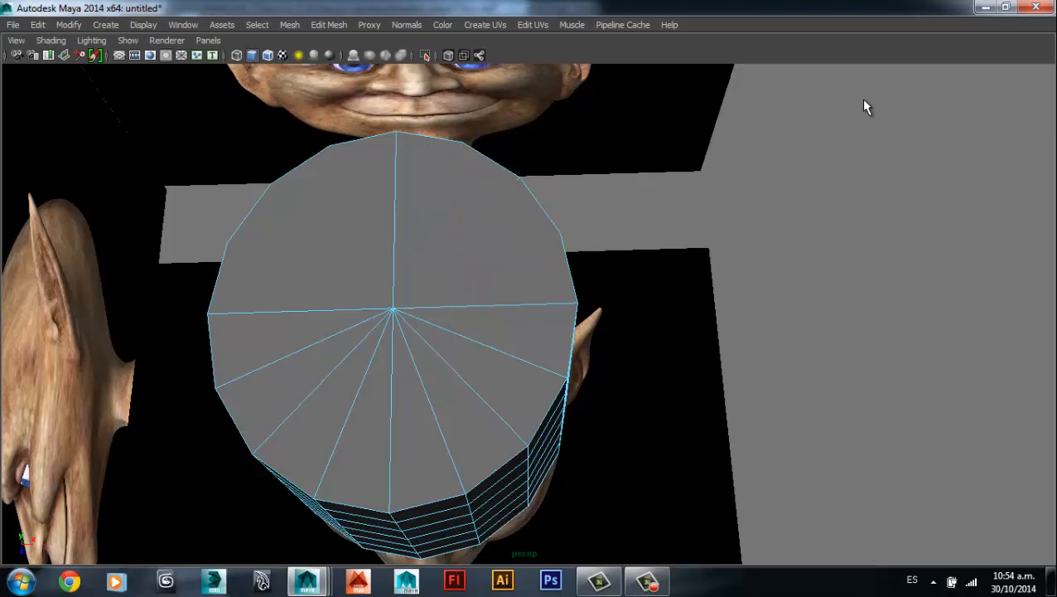
# - Delete the three intermediate radial edges in each of the two front quadrants of the top cap, keeping the central cross
pyautogui.click(508, 359)
pyautogui.keyDown('shift'); pyautogui.click(478, 400); pyautogui.keyUp('shift')
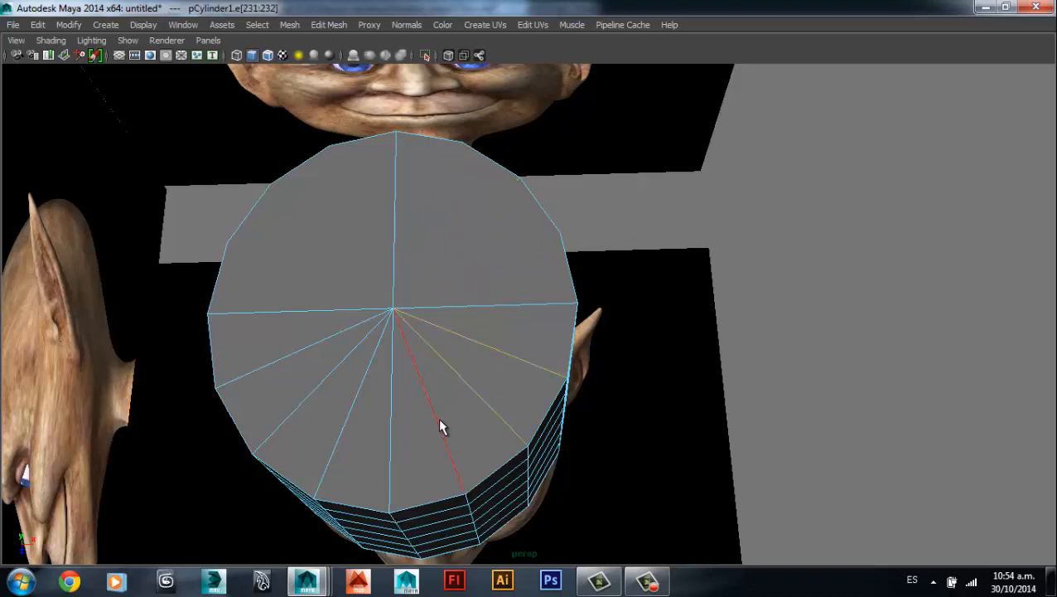
pyautogui.keyDown('shift'); pyautogui.click(441, 426); pyautogui.keyUp('shift')
pyautogui.click(710, 288)
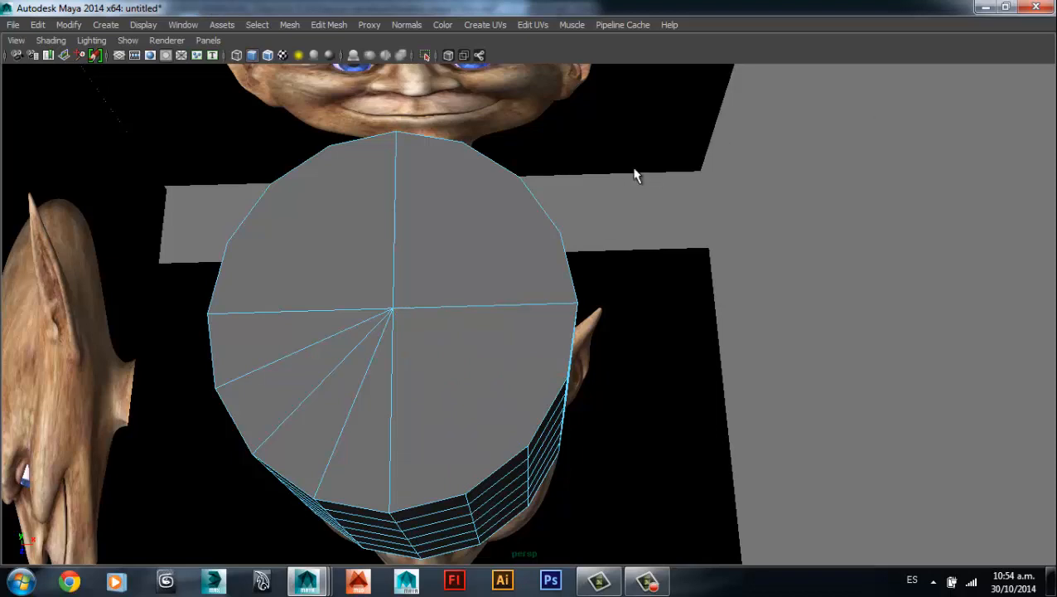
pyautogui.click(348, 413)
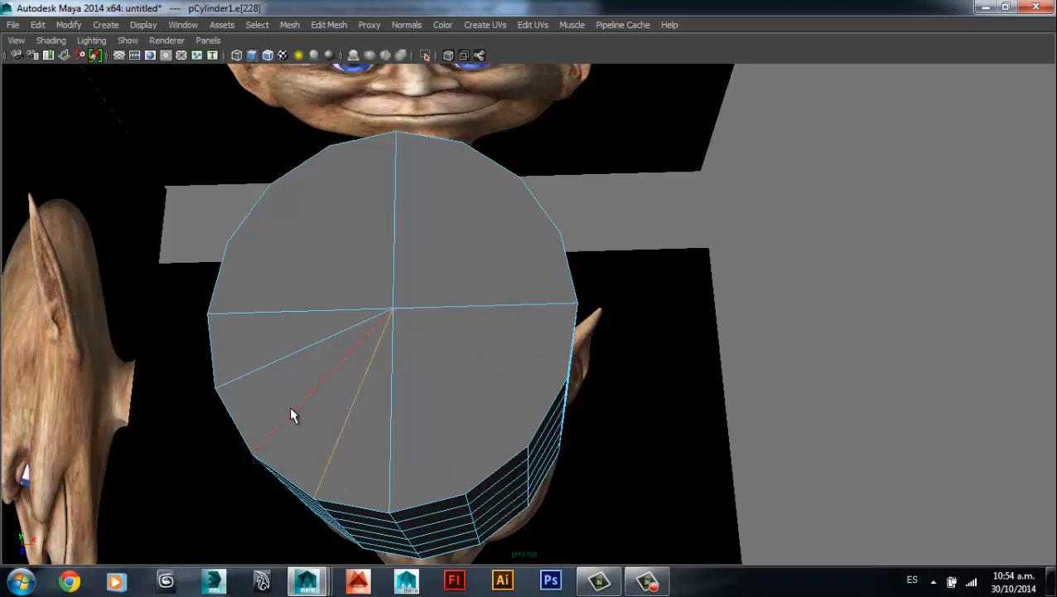
pyautogui.keyDown('shift'); pyautogui.click(290, 414); pyautogui.keyUp('shift')
pyautogui.keyDown('shift'); pyautogui.click(240, 385); pyautogui.keyUp('shift')
pyautogui.press('Delete')
# - Restore the full interface around the perspective view and open the Modeling Toolkit at its mesh editing tools
pyautogui.keyDown('alt'); pyautogui.moveTo(509, 364); pyautogui.dragTo(479, 291); pyautogui.keyUp('alt')
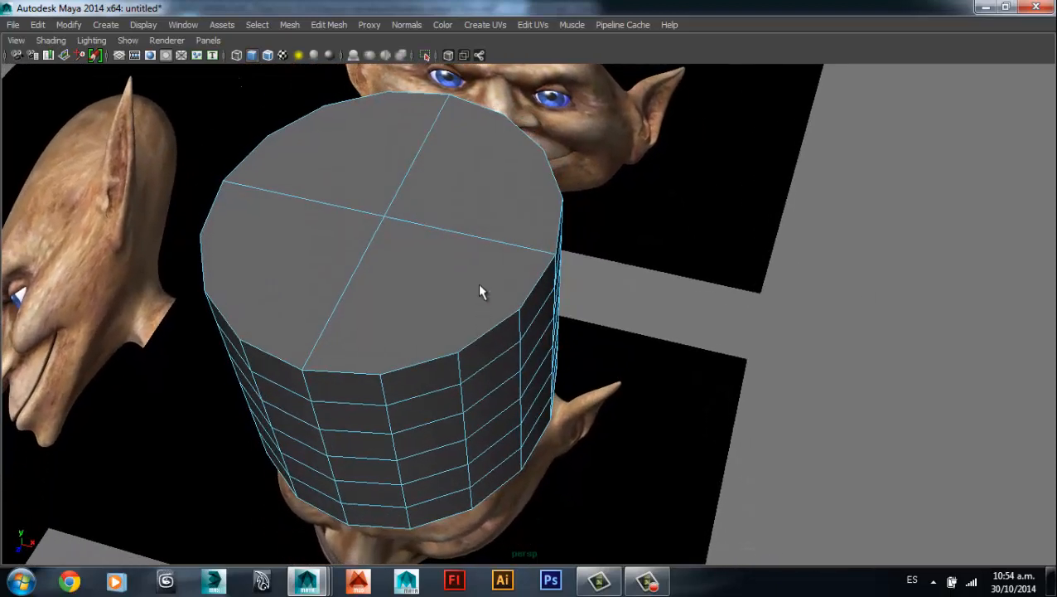
pyautogui.hotkey('ctrl', 'space')
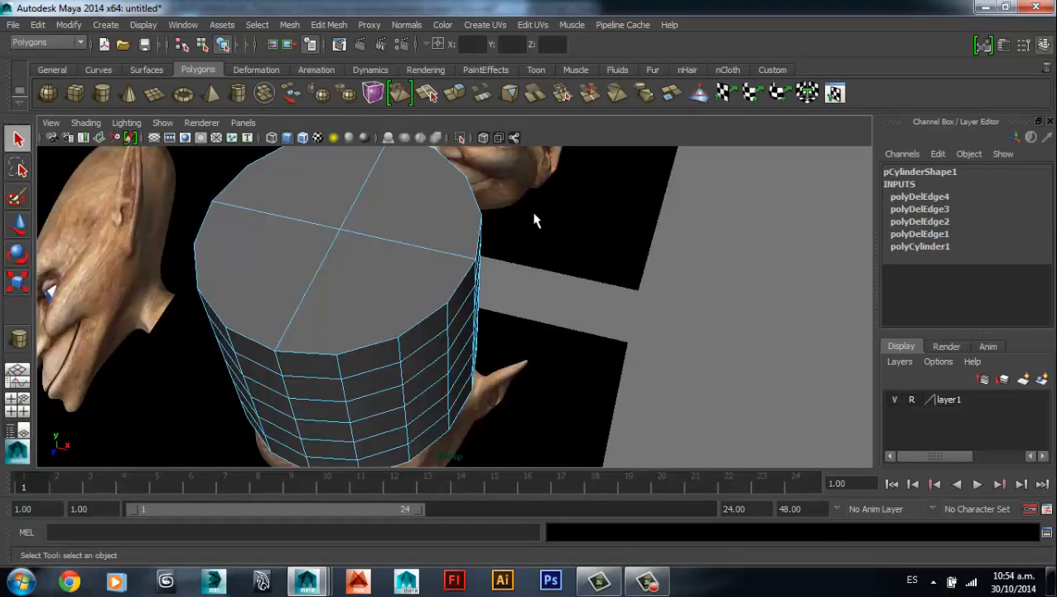
pyautogui.keyDown('alt'); pyautogui.moveTo(479, 220); pyautogui.dragTo(503, 268, button='middle'); pyautogui.keyUp('alt')
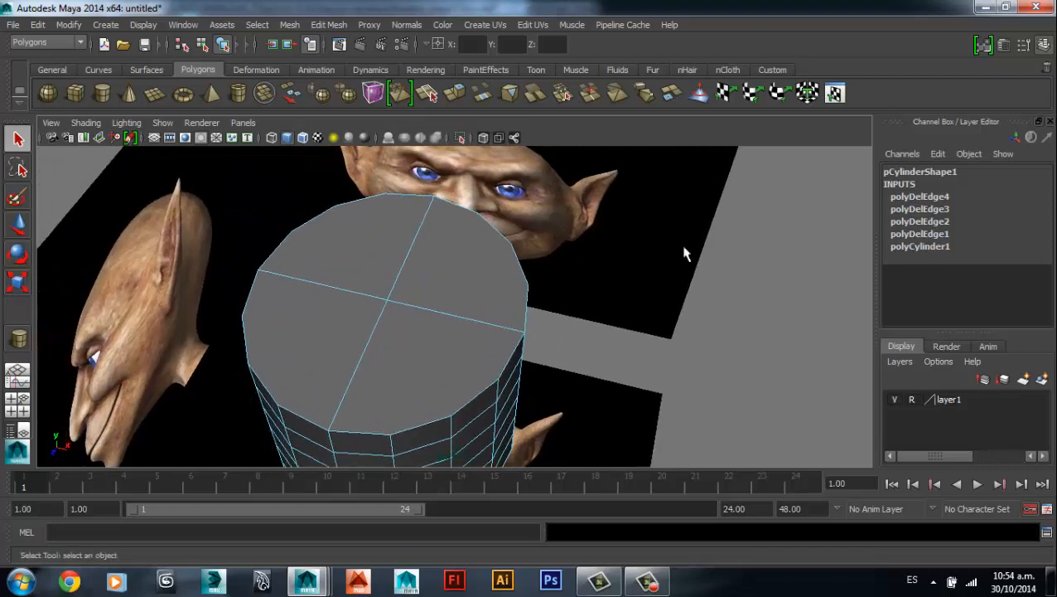
pyautogui.click(984, 47)
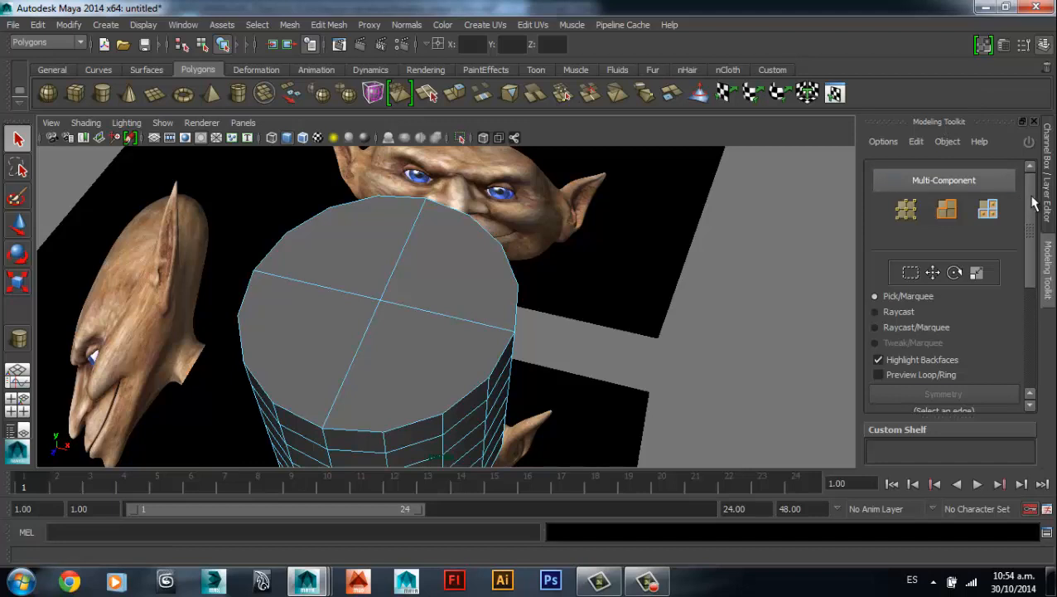
pyautogui.scroll(-5, 1033, 203)
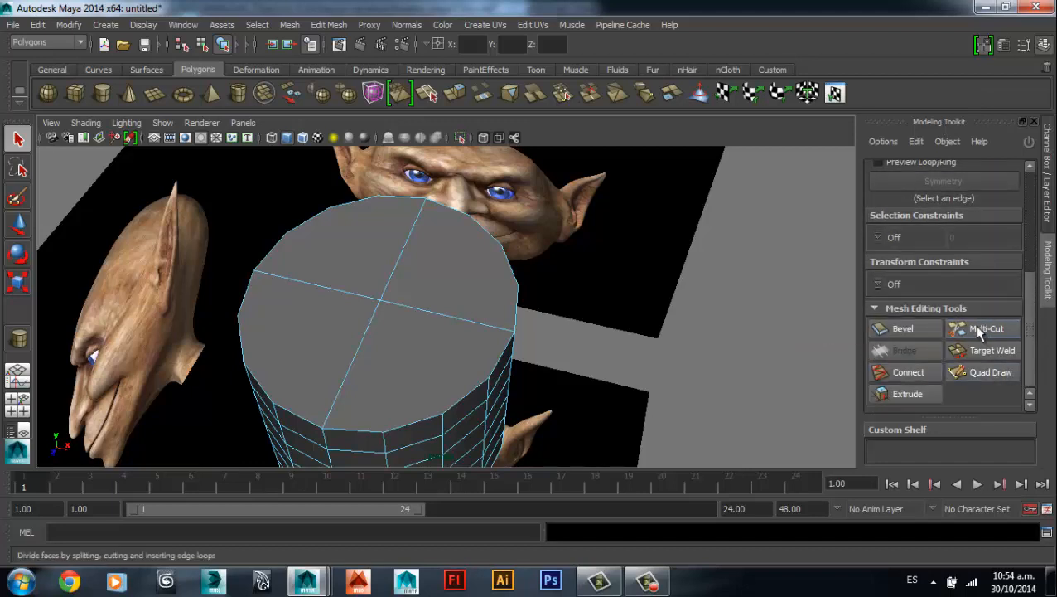
# - Multi-Cut two crosswise lines over the top cap, one vertex away on either side of the central crosswise edge
pyautogui.click(978, 328)
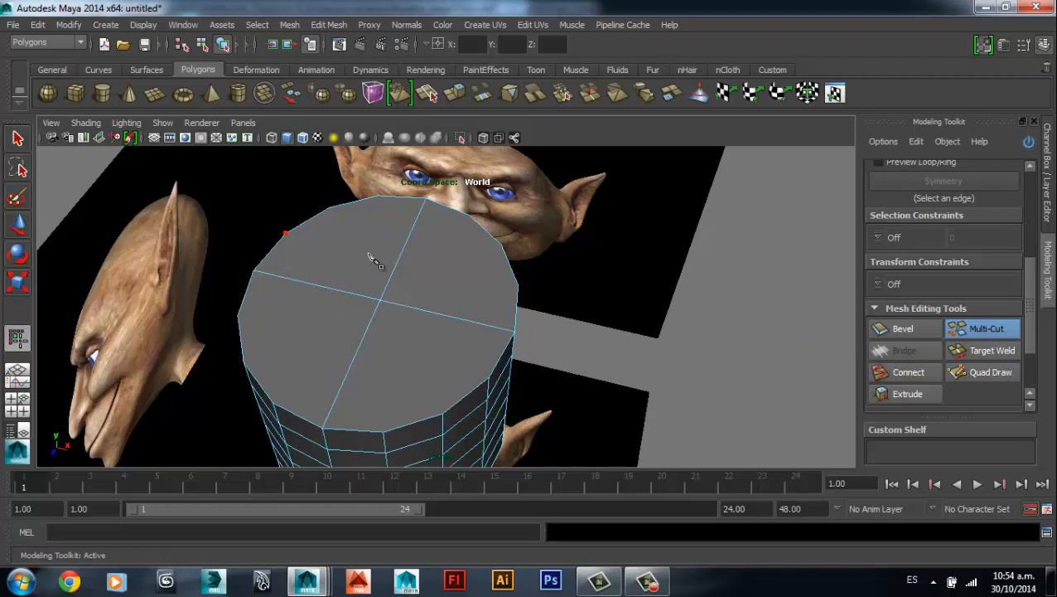
pyautogui.click(517, 285)
pyautogui.rightClick(516, 290)
pyautogui.click(488, 386)
pyautogui.rightClick(300, 354)
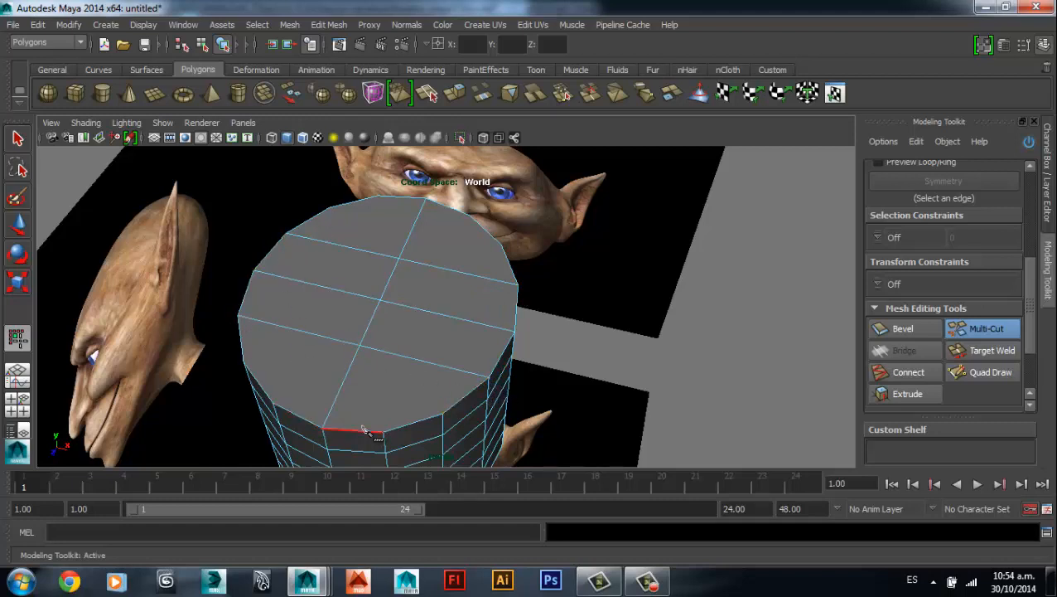
# - Multi-Cut two front-to-back lines over the top cap, one vertex away on either side of the central edge, and leave the tool
pyautogui.click(413, 260)
pyautogui.rightClick(412, 260)
pyautogui.click(384, 433)
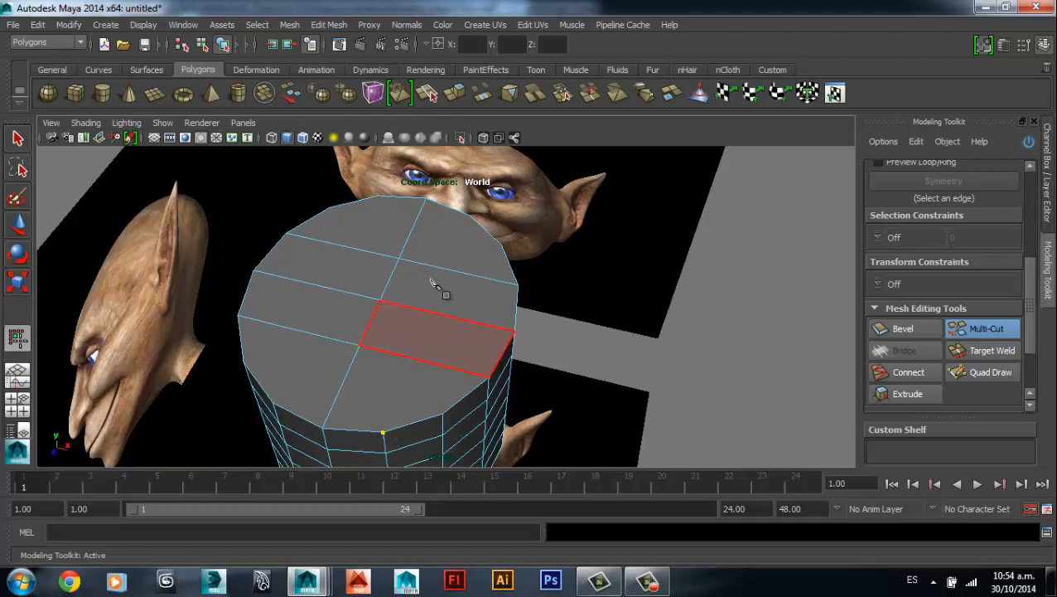
pyautogui.click(469, 217)
pyautogui.rightClick(469, 220)
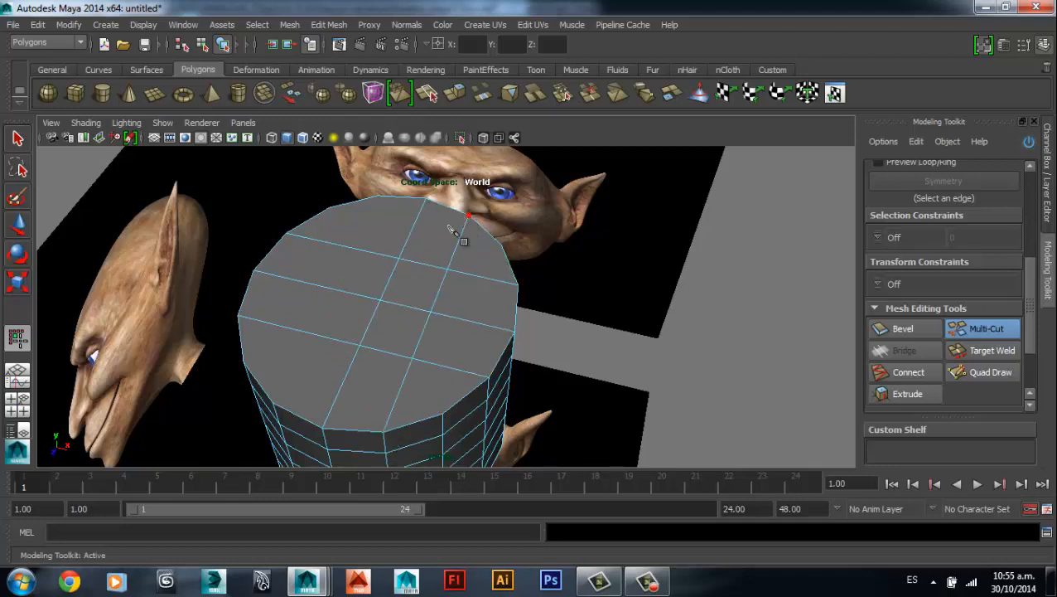
pyautogui.click(274, 405)
pyautogui.press('Escape')
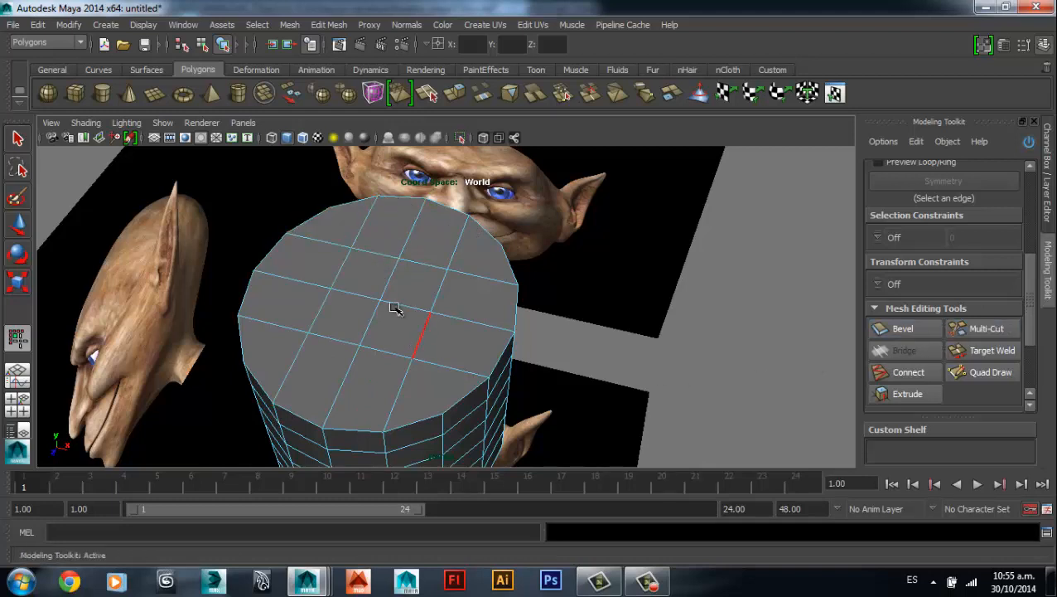
# - Examine the new grid faces on the top cap by selecting them one at a time in face mode
pyautogui.keyDown('alt'); pyautogui.moveTo(396, 306); pyautogui.dragTo(413, 331); pyautogui.keyUp('alt')
pyautogui.scroll(3, 412, 331)
pyautogui.moveTo(284, 253)
pyautogui.mouseDown(button='right')
pyautogui.moveTo(286, 278)
pyautogui.moveTo(280, 248)
pyautogui.mouseUp(button='right')
pyautogui.click(300, 245)
pyautogui.click(345, 240)
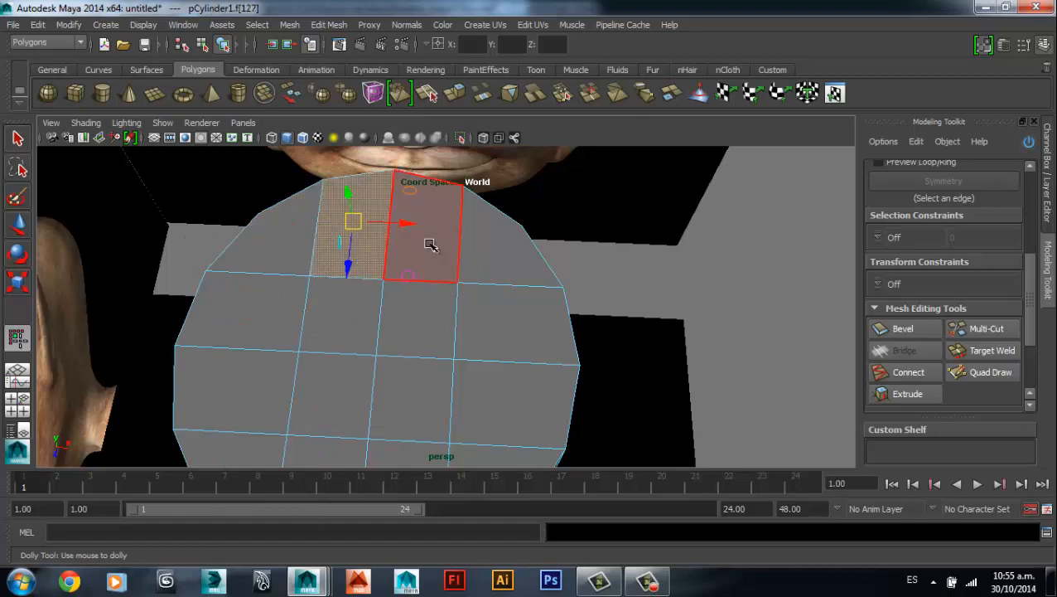
pyautogui.click(431, 239)
pyautogui.click(491, 248)
pyautogui.click(519, 312)
pyautogui.click(398, 313)
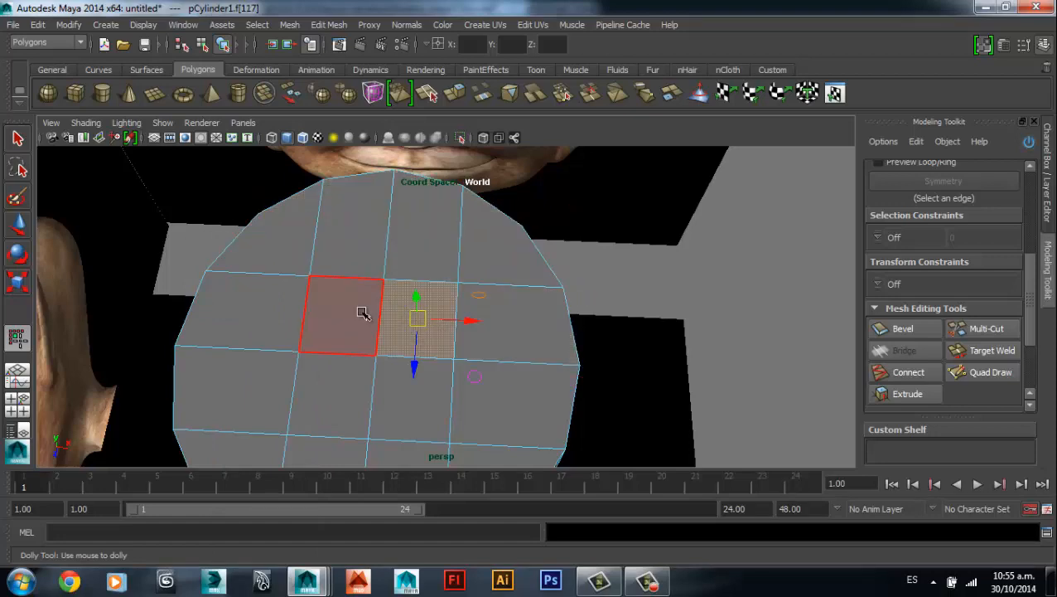
pyautogui.click(360, 310)
pyautogui.click(211, 303)
pyautogui.keyDown('alt'); pyautogui.moveTo(329, 366); pyautogui.dragTo(406, 343); pyautogui.keyUp('alt')
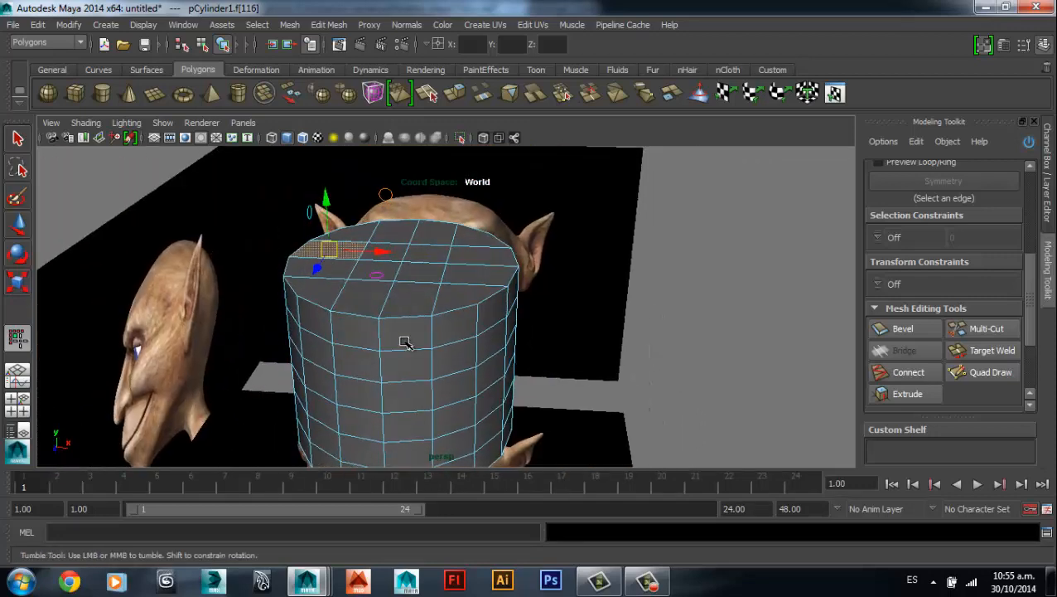
# - Return the cylinder to object mode, isolate it, and switch to edge selection facing its bottom cap
pyautogui.moveTo(402, 242); pyautogui.dragTo(439, 227, button='right')
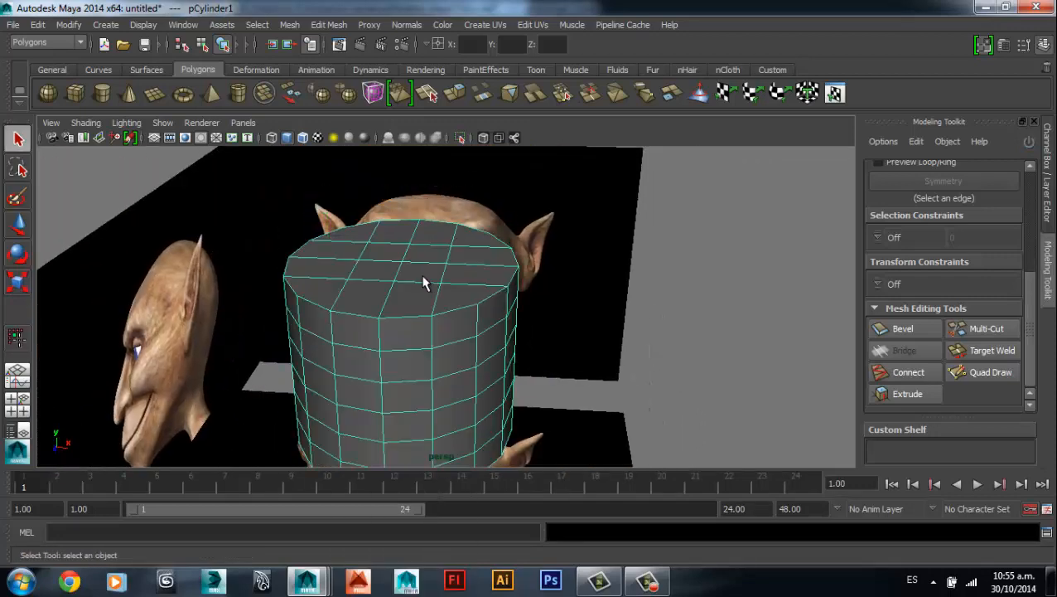
pyautogui.click(461, 137)
pyautogui.keyDown('alt'); pyautogui.moveTo(483, 350); pyautogui.dragTo(401, 287); pyautogui.keyUp('alt')
pyautogui.moveTo(398, 283); pyautogui.dragTo(395, 208, button='right')
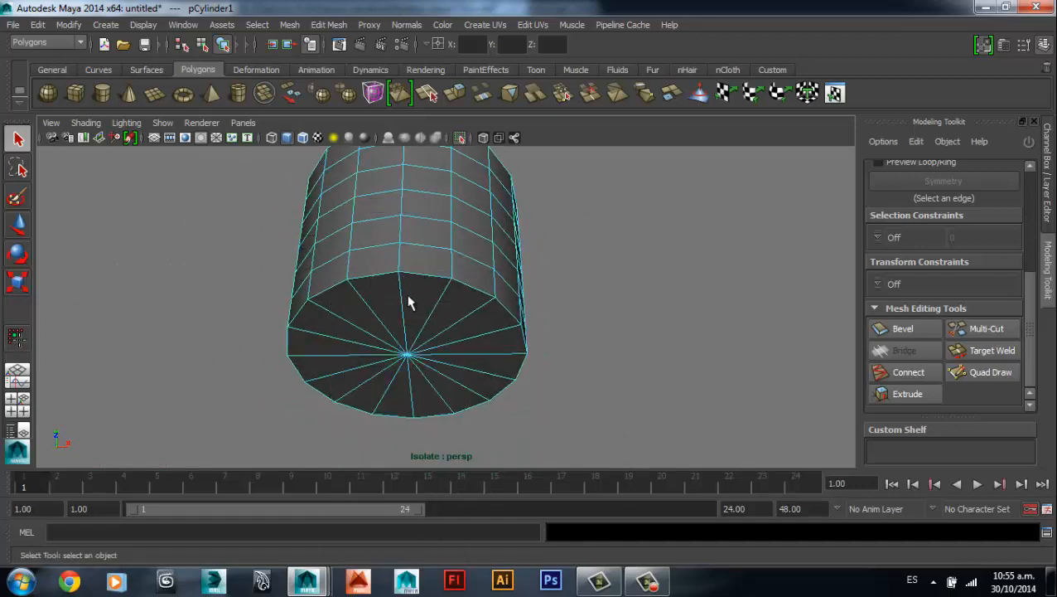
# - Delete the three intermediate radial edges in each of two adjacent quadrants of the bottom cap, keeping the central cross
pyautogui.click(401, 290)
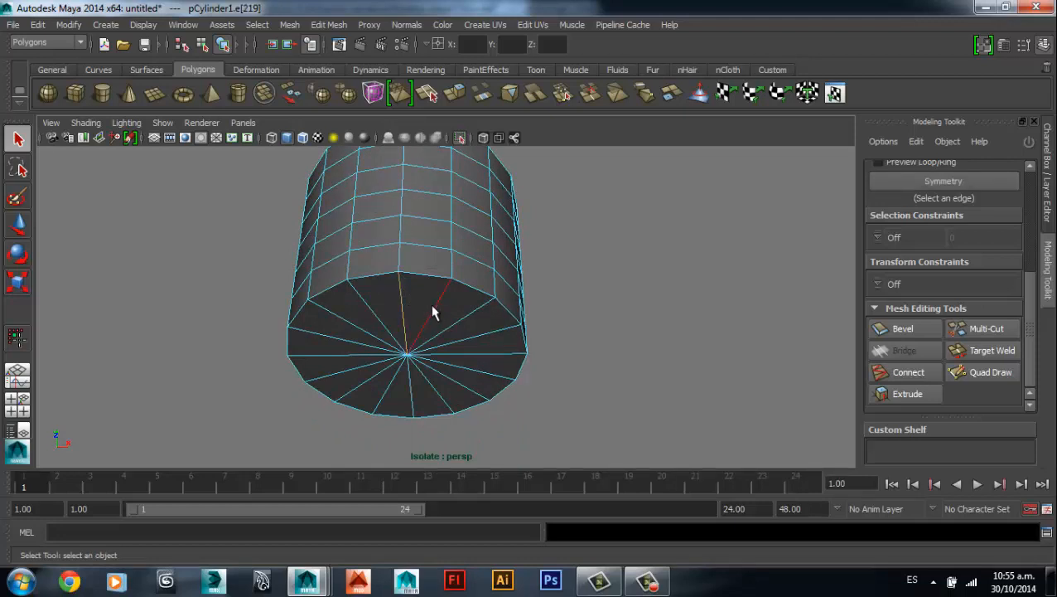
pyautogui.keyDown('shift'); pyautogui.click(475, 316); pyautogui.keyUp('shift')
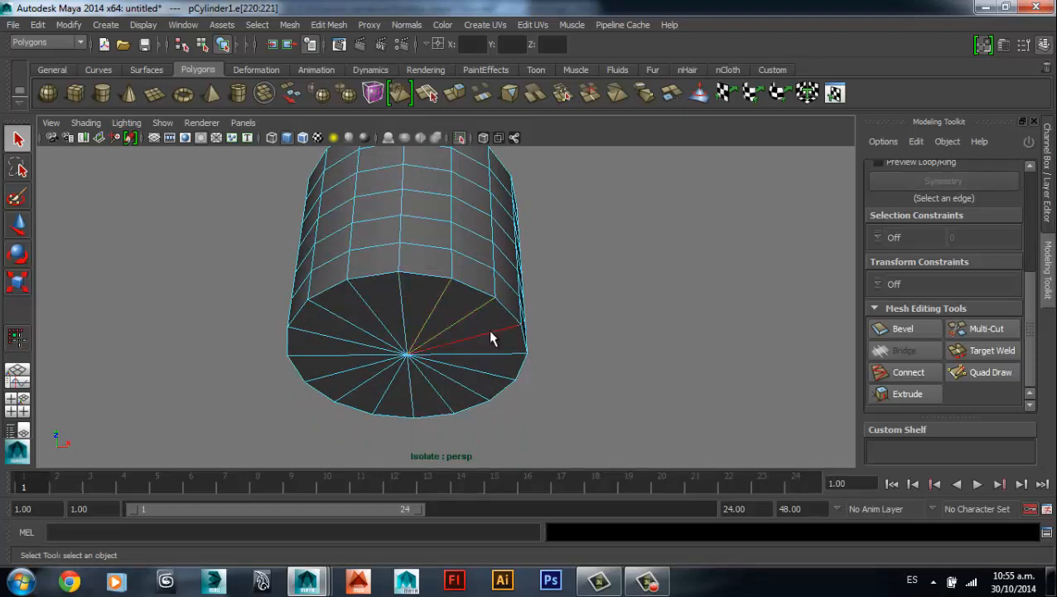
pyautogui.keyDown('shift'); pyautogui.click(489, 331); pyautogui.keyUp('shift')
pyautogui.press('Delete')
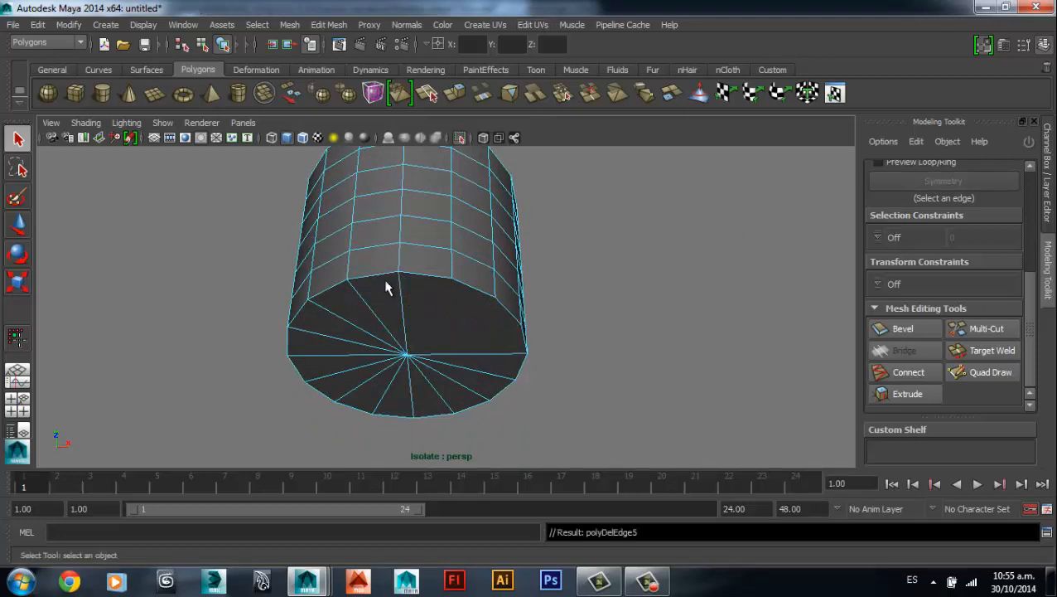
pyautogui.click(366, 303)
pyautogui.keyDown('shift'); pyautogui.click(341, 318); pyautogui.keyUp('shift')
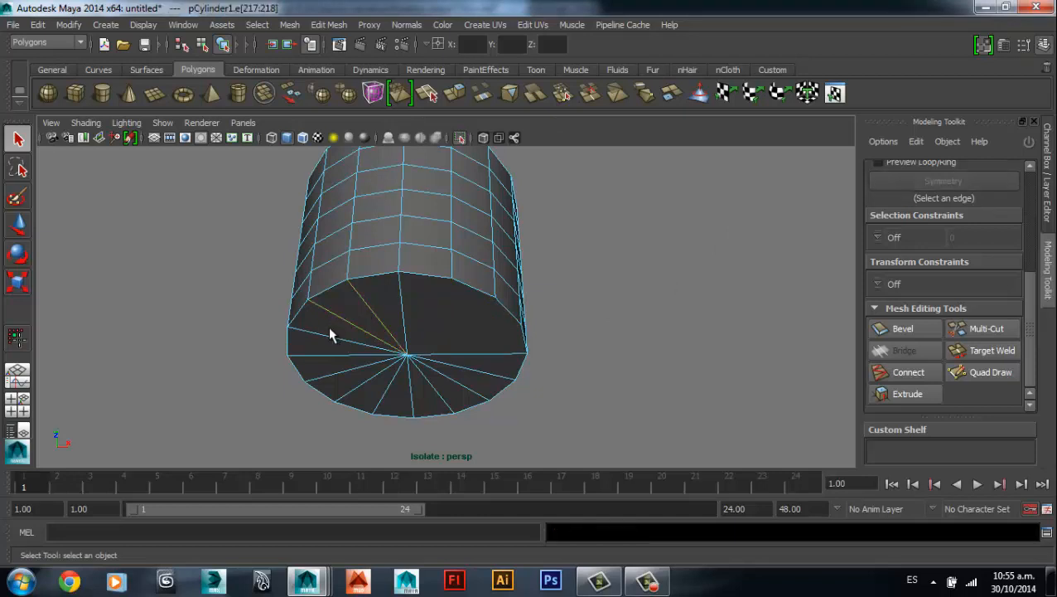
pyautogui.press('Delete')
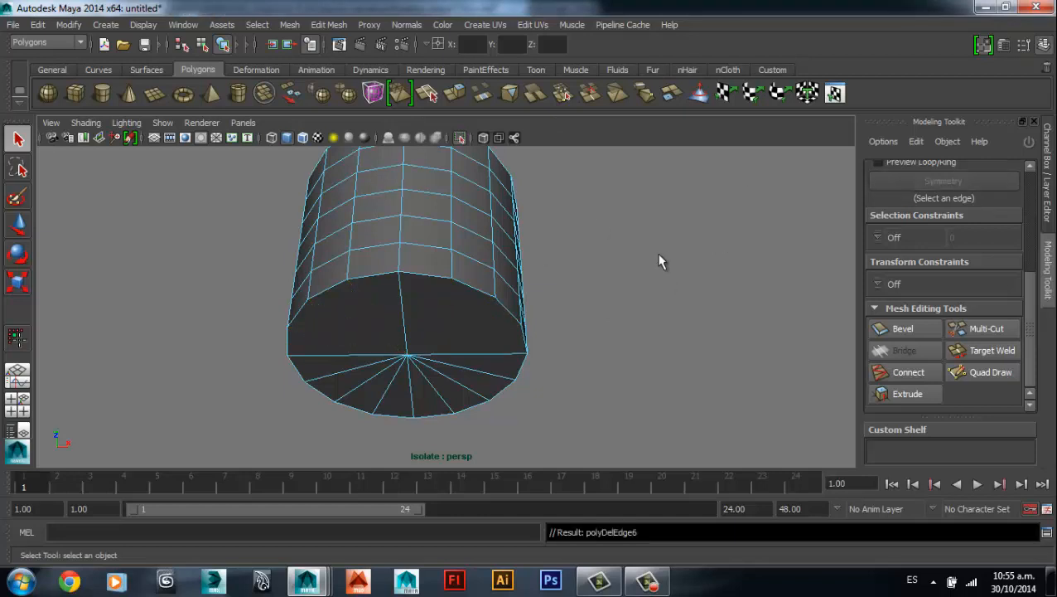
# - Delete the intermediate radial edges in the remaining two quadrants of the bottom cap, leaving only the central cross
pyautogui.keyDown('alt'); pyautogui.moveTo(417, 314); pyautogui.dragTo(346, 276); pyautogui.keyUp('alt')
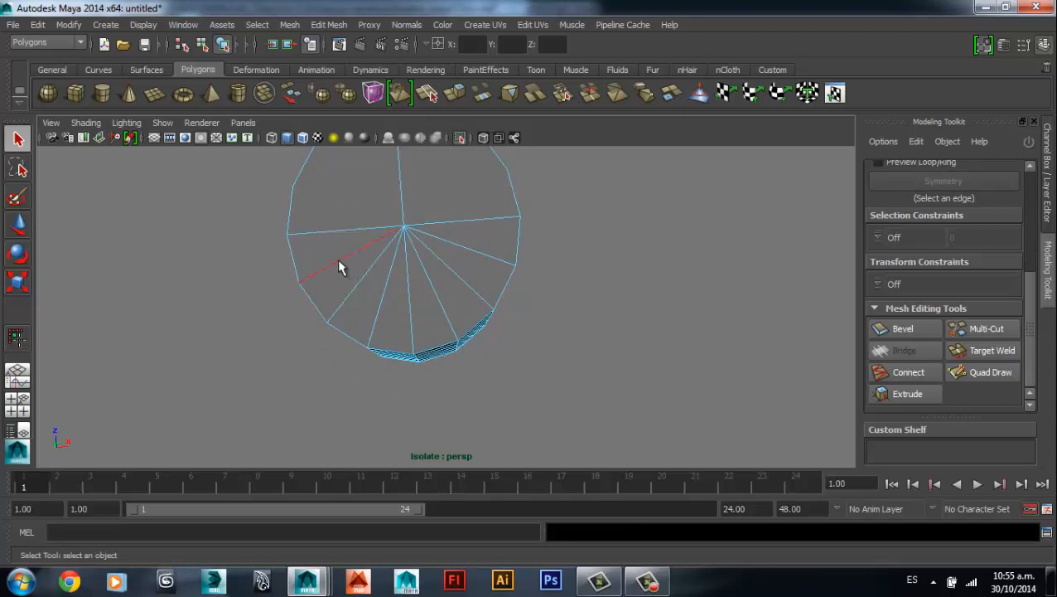
pyautogui.click(352, 284)
pyautogui.keyDown('shift'); pyautogui.click(380, 305); pyautogui.keyUp('shift')
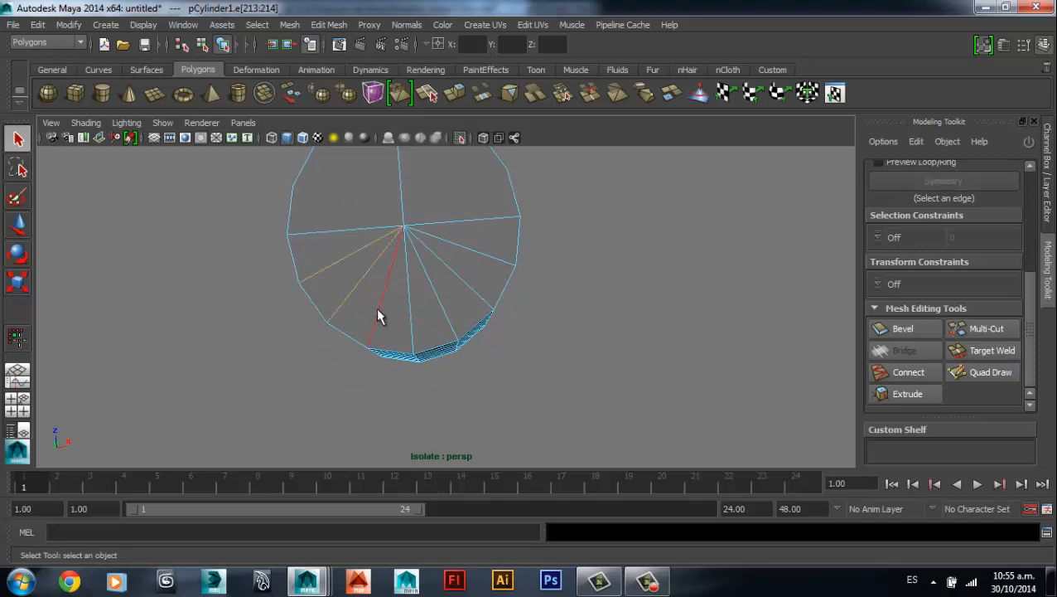
pyautogui.click(442, 309)
pyautogui.keyDown('shift'); pyautogui.click(452, 270); pyautogui.keyUp('shift')
pyautogui.press('Delete')
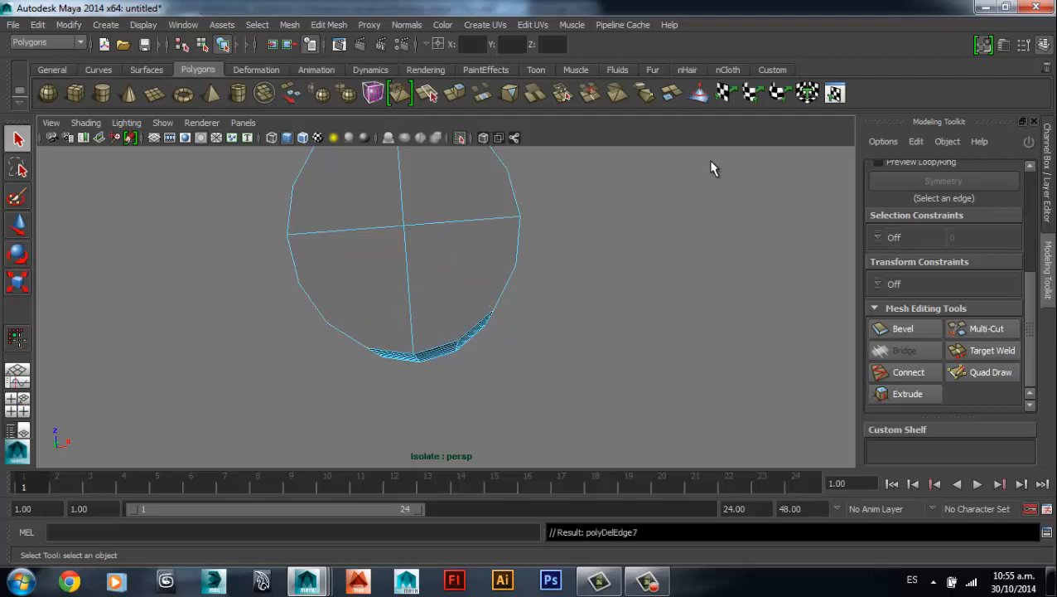
# - Multi-Cut two crosswise lines over the bottom cap, one vertex away on either side of the central crosswise edge
pyautogui.keyDown('alt'); pyautogui.moveTo(438, 300); pyautogui.dragTo(859, 295); pyautogui.keyUp('alt')
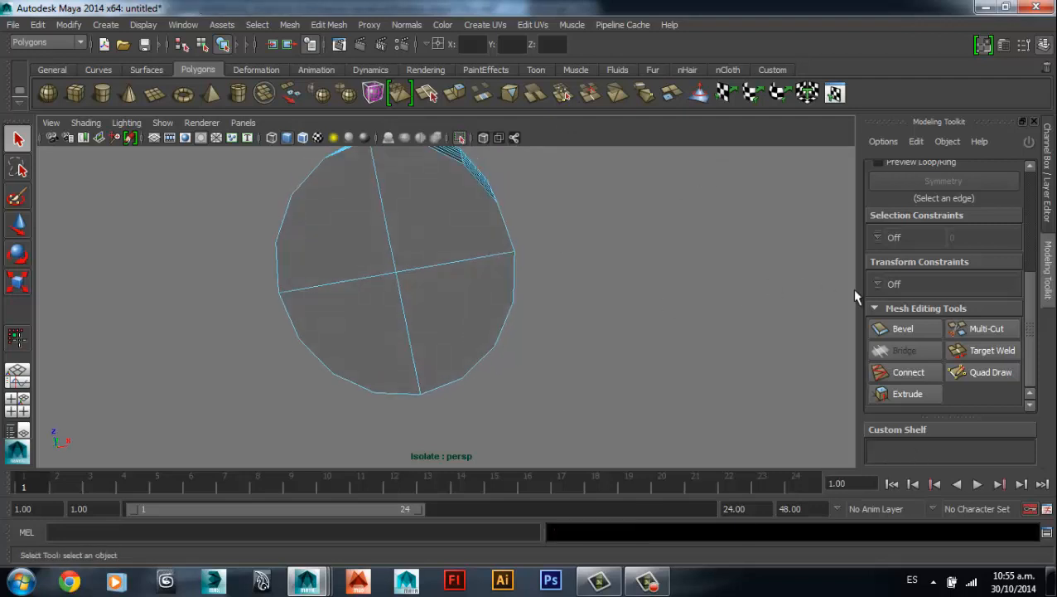
pyautogui.click(983, 328)
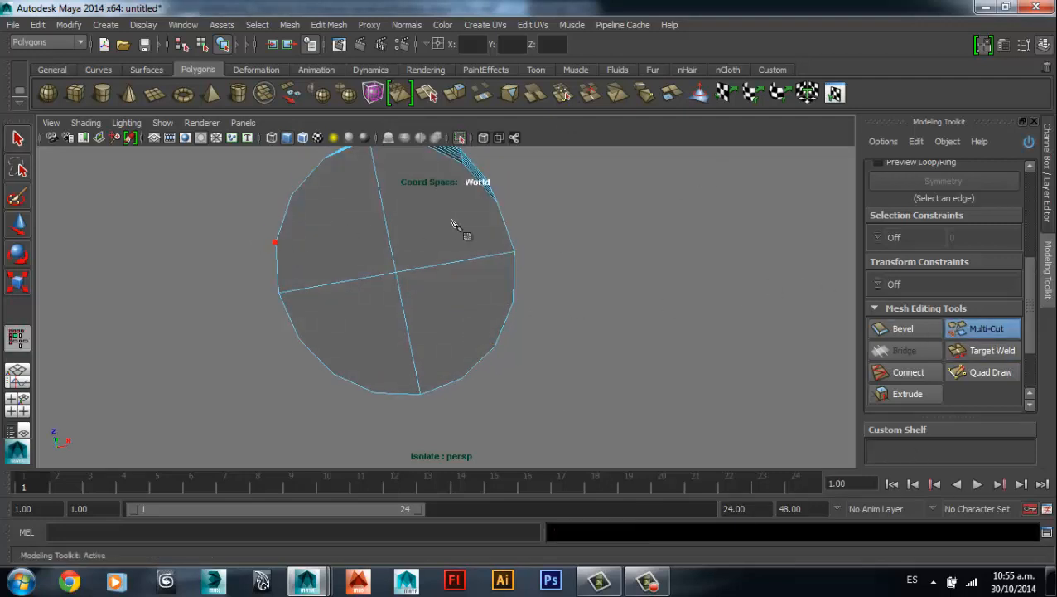
pyautogui.click(497, 204)
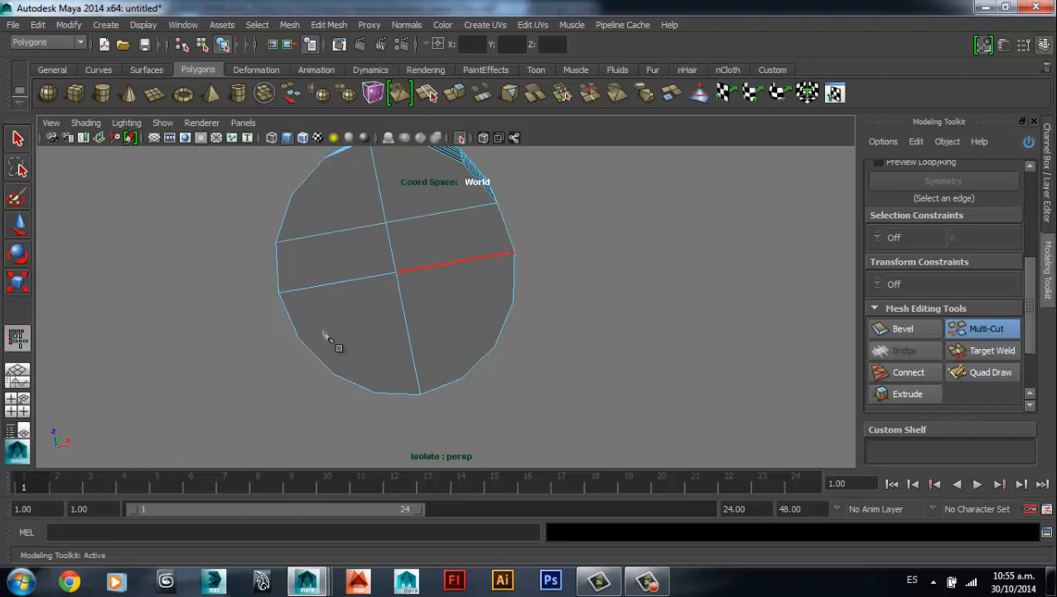
pyautogui.click(299, 340)
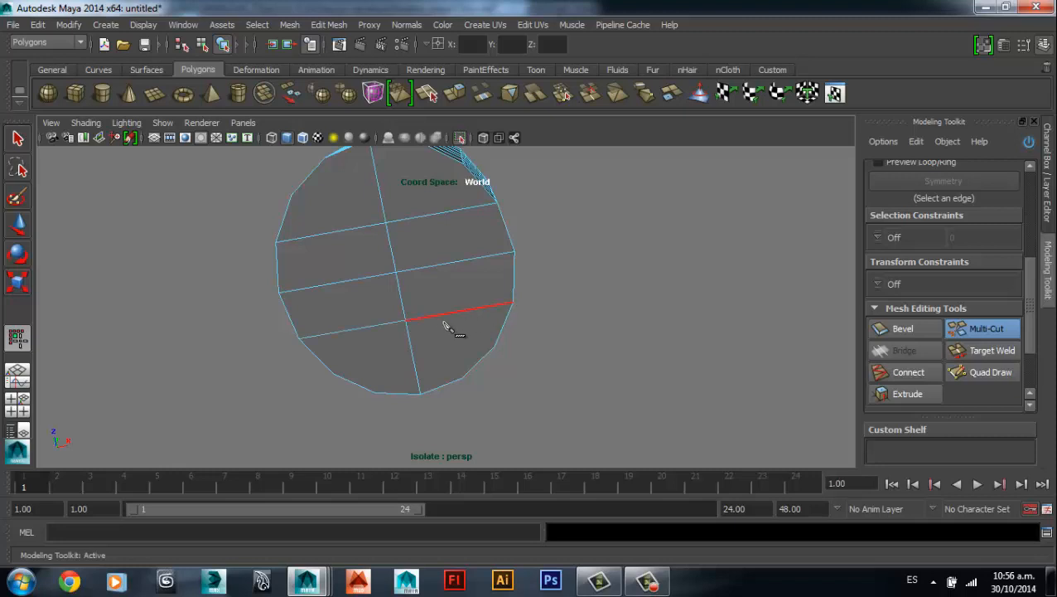
# - Multi-Cut two lines perpendicular to the crosswise cuts on the bottom cap, one vertex away on either side of the central edge
pyautogui.keyDown('alt'); pyautogui.moveTo(437, 283); pyautogui.dragTo(378, 331); pyautogui.keyUp('alt')
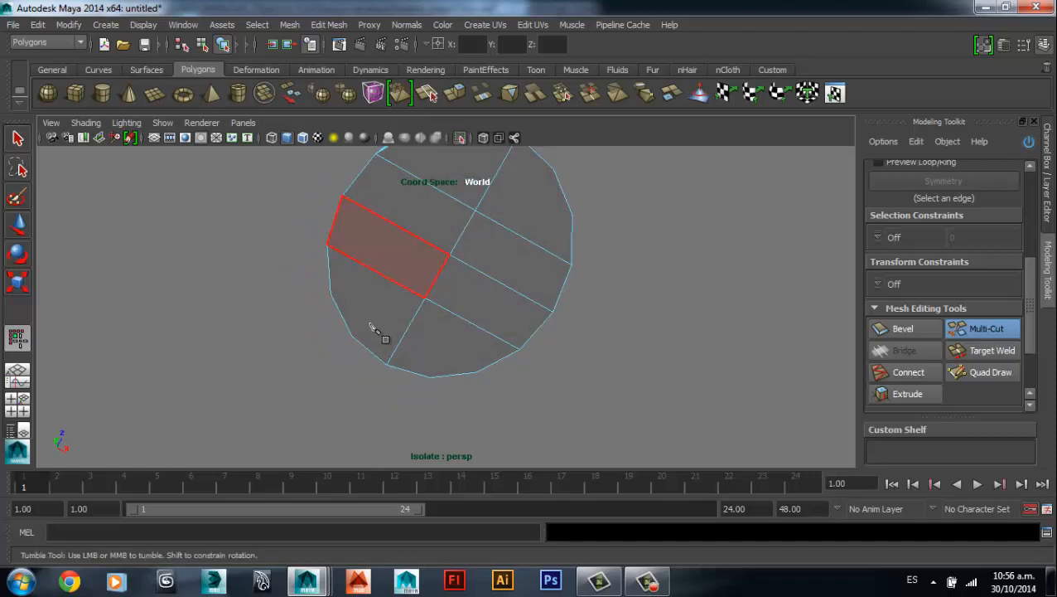
pyautogui.click(352, 336)
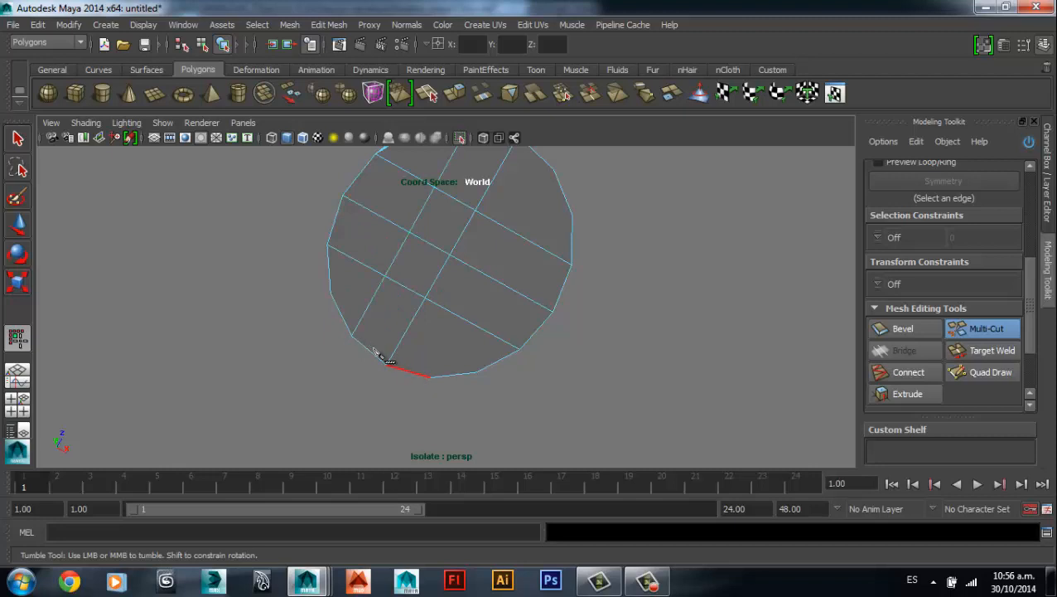
pyautogui.moveTo(407, 355)
pyautogui.keyDown('alt'); pyautogui.mouseDown()
pyautogui.moveTo(380, 287)
pyautogui.moveTo(388, 303)
pyautogui.moveTo(378, 331)
pyautogui.moveTo(414, 353)
pyautogui.mouseUp(); pyautogui.keyUp('alt')
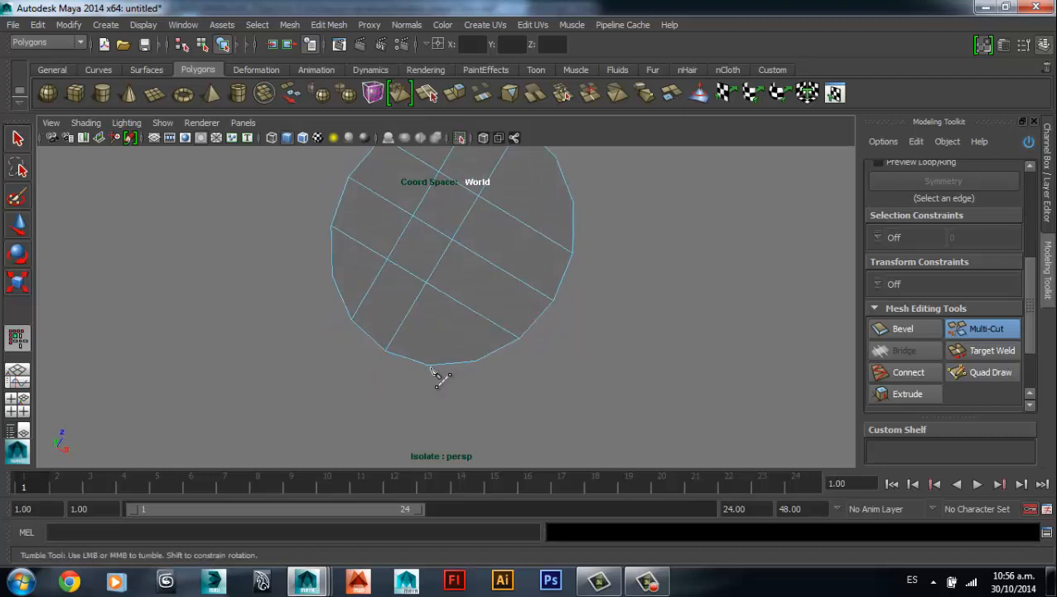
pyautogui.click(557, 169)
pyautogui.rightClick(578, 196)
pyautogui.keyDown('alt'); pyautogui.moveTo(610, 377); pyautogui.dragTo(575, 352); pyautogui.keyUp('alt')
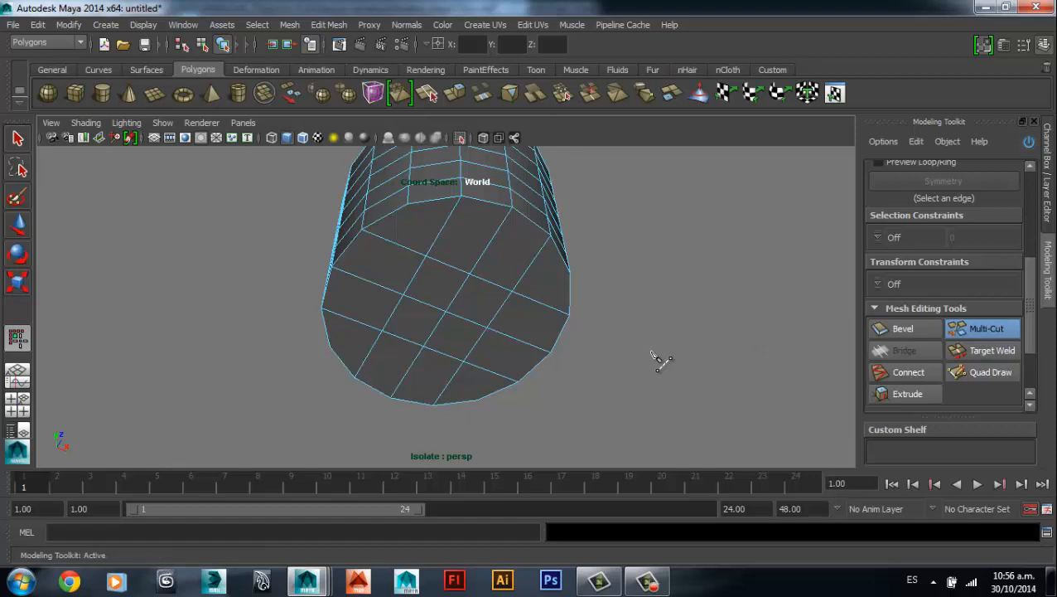
# - Turn off the cylinder's isolation to show the reference planes again and switch to the four-view layout
pyautogui.keyDown('alt'); pyautogui.moveTo(465, 253); pyautogui.dragTo(463, 205); pyautogui.keyUp('alt')
pyautogui.click(461, 139)
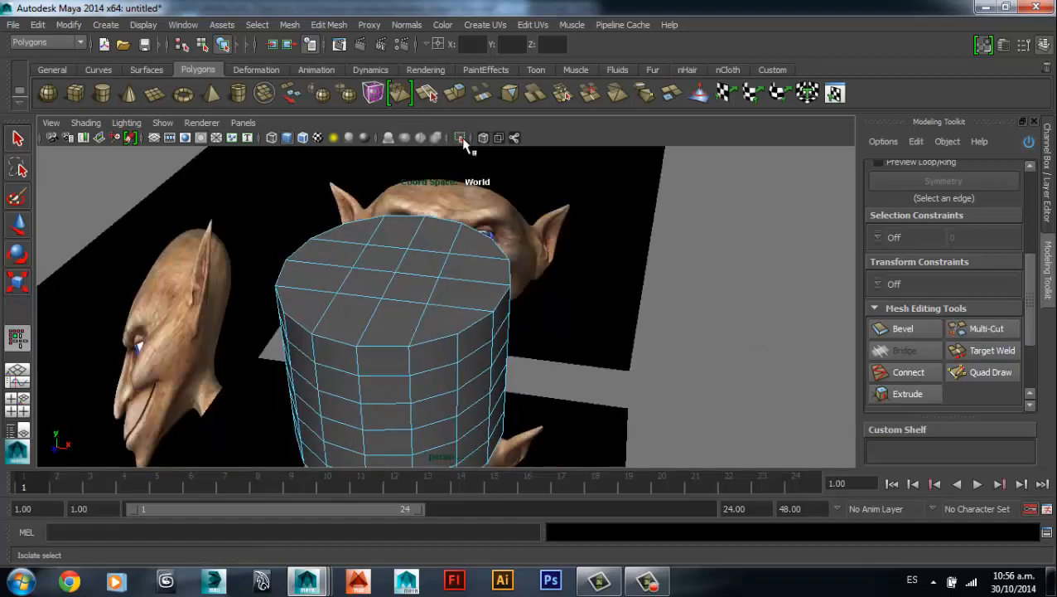
pyautogui.keyDown('alt'); pyautogui.moveTo(496, 349); pyautogui.dragTo(460, 278); pyautogui.keyUp('alt')
pyautogui.keyDown('alt'); pyautogui.moveTo(460, 279); pyautogui.dragTo(482, 307, button='right'); pyautogui.keyUp('alt')
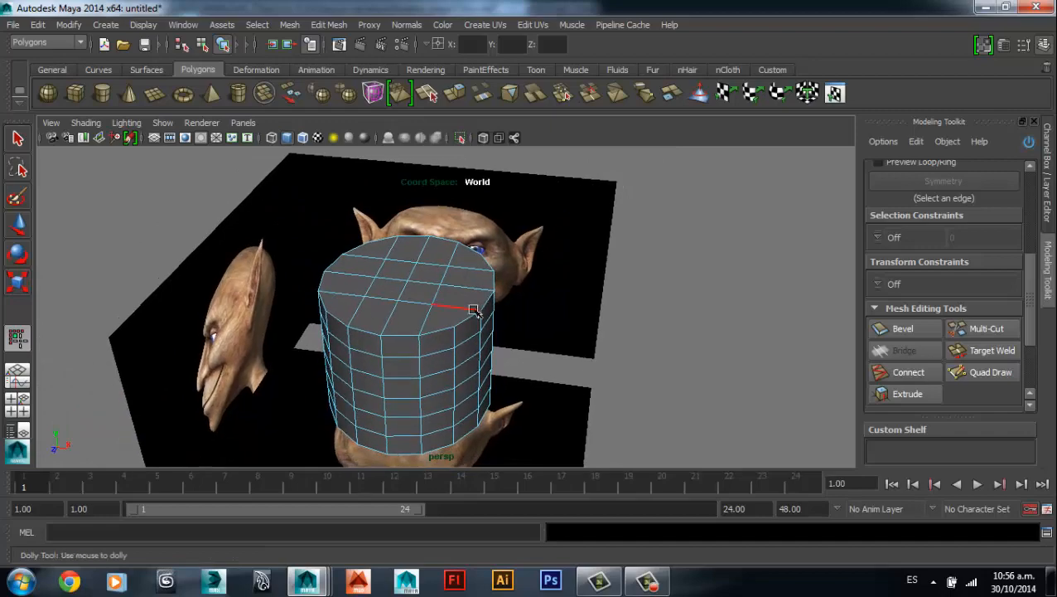
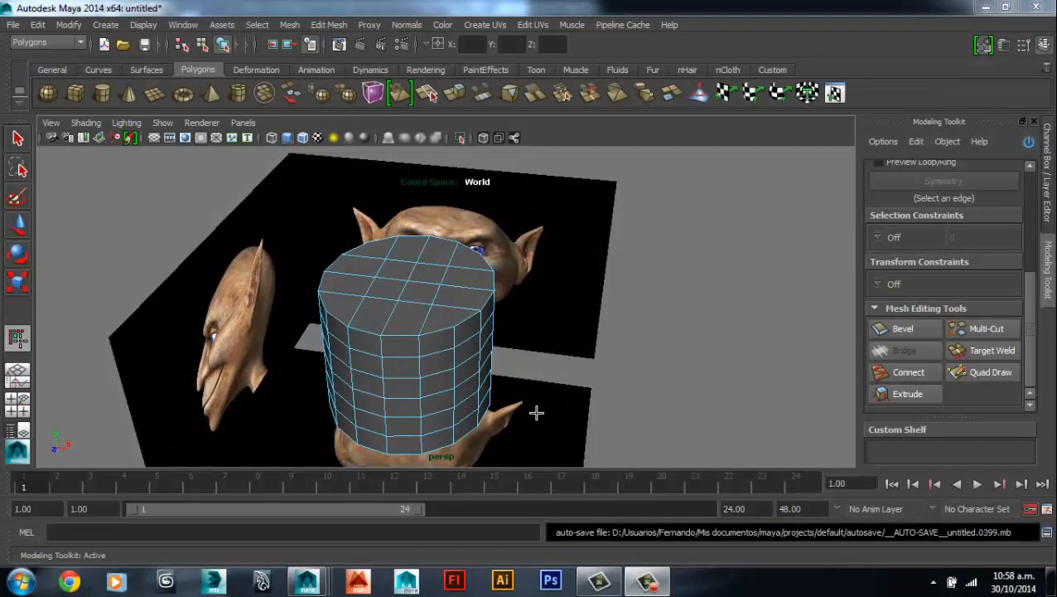
pyautogui.keyDown('alt'); pyautogui.moveTo(485, 377); pyautogui.dragTo(496, 354); pyautogui.keyUp('alt')
pyautogui.press('space')
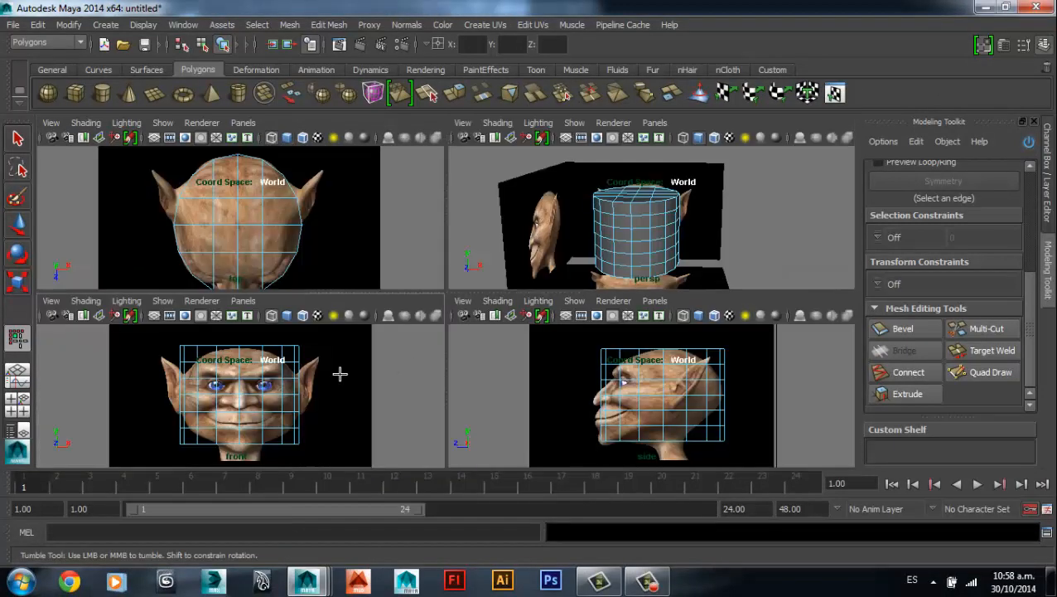
# - Show the front view full size with the cylinder shaded in X-Ray mode, so the face reference shows through it
pyautogui.press('space')
pyautogui.keyDown('alt'); pyautogui.moveTo(474, 321); pyautogui.dragTo(430, 288, button='middle'); pyautogui.keyUp('alt')
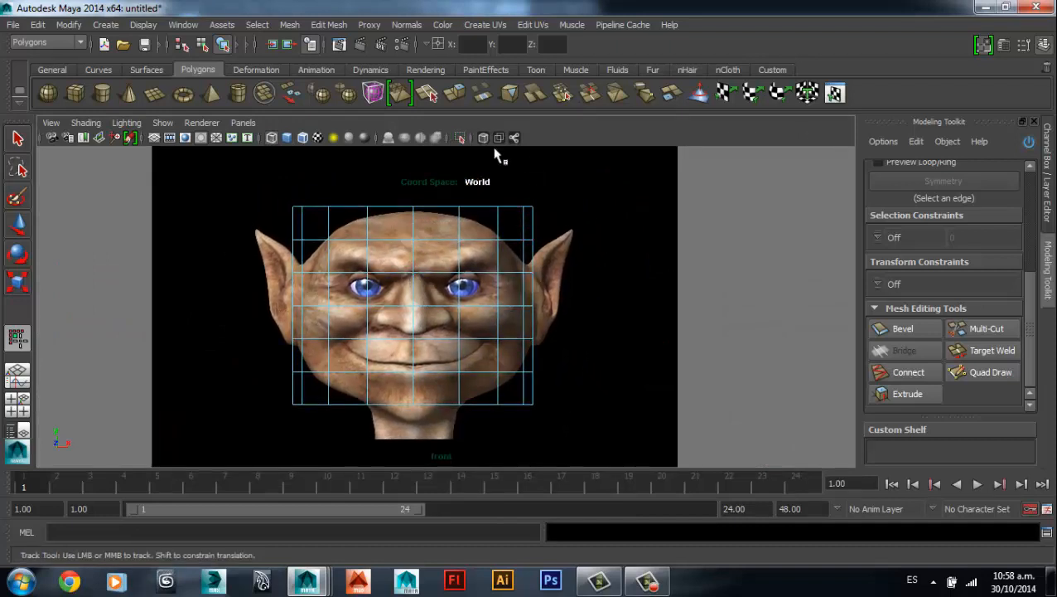
pyautogui.press('5')
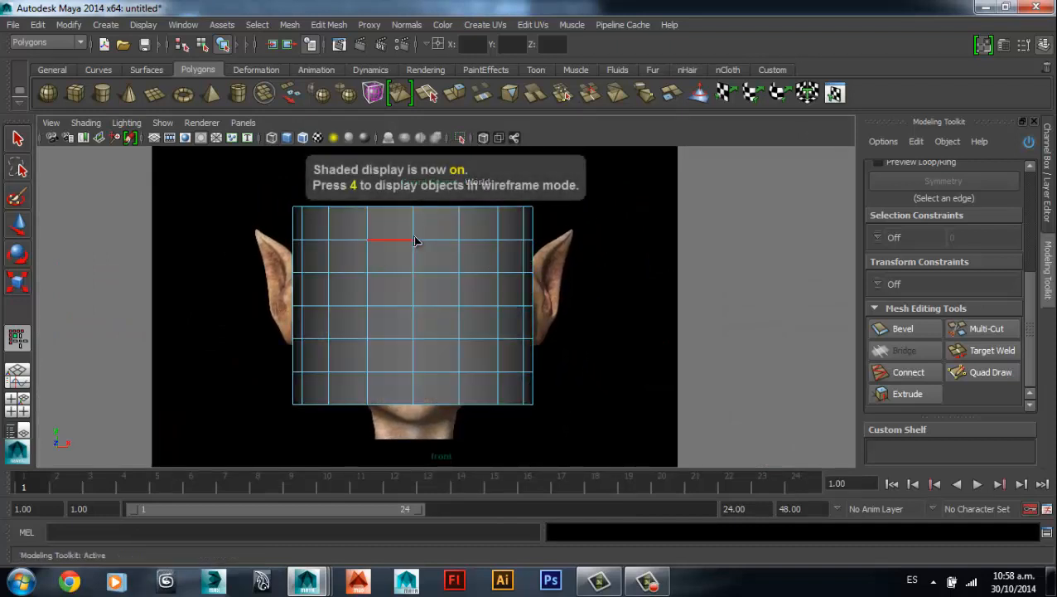
pyautogui.click(483, 138)
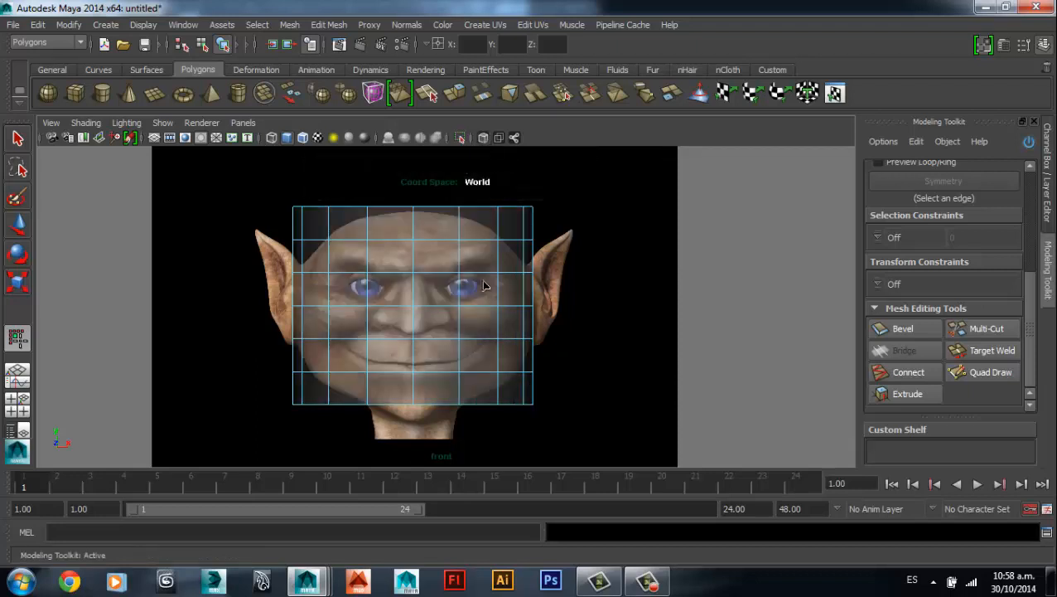
pyautogui.scroll(3, 484, 286)
pyautogui.keyDown('alt'); pyautogui.moveTo(425, 220); pyautogui.dragTo(416, 242, button='middle'); pyautogui.keyUp('alt')
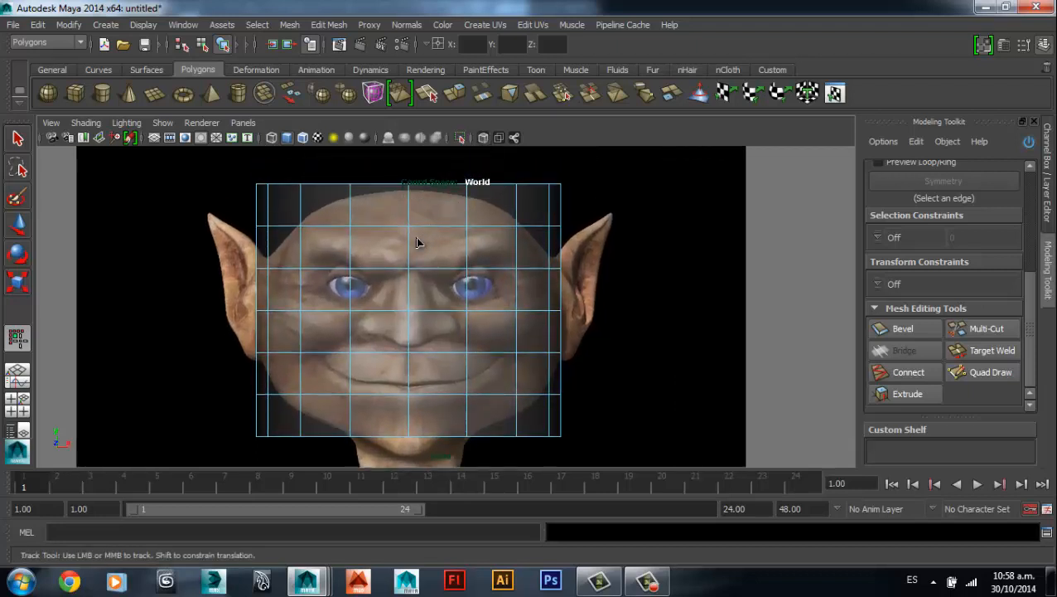
# - Scale the cylinder's forehead edge loop inward along X until its ends meet the head outline in the front reference
pyautogui.click(18, 282)
pyautogui.moveTo(378, 224); pyautogui.dragTo(380, 190, button='right')
pyautogui.doubleClick(380, 225)
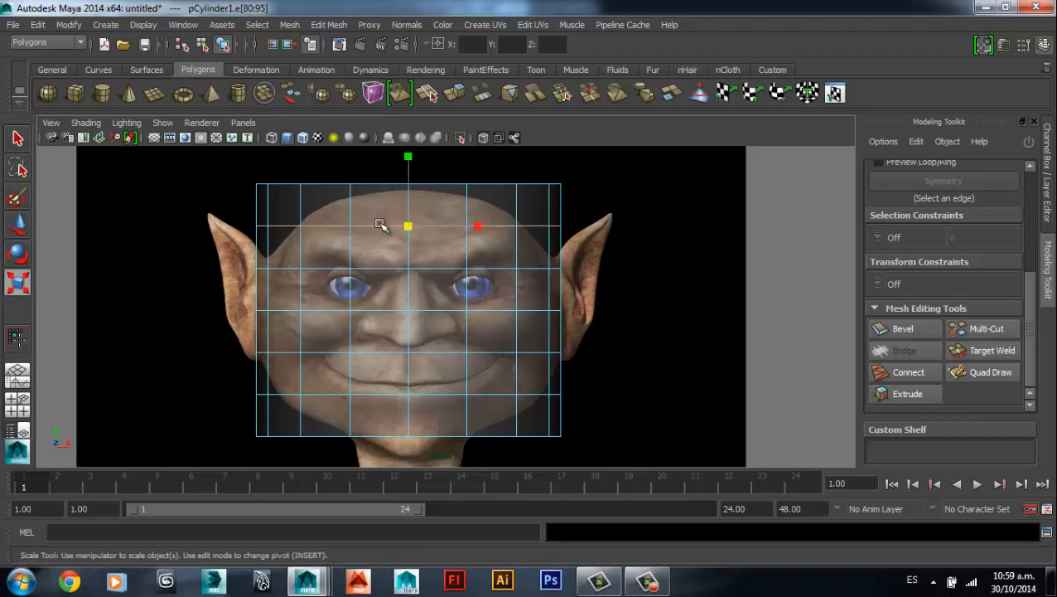
pyautogui.doubleClick(422, 267)
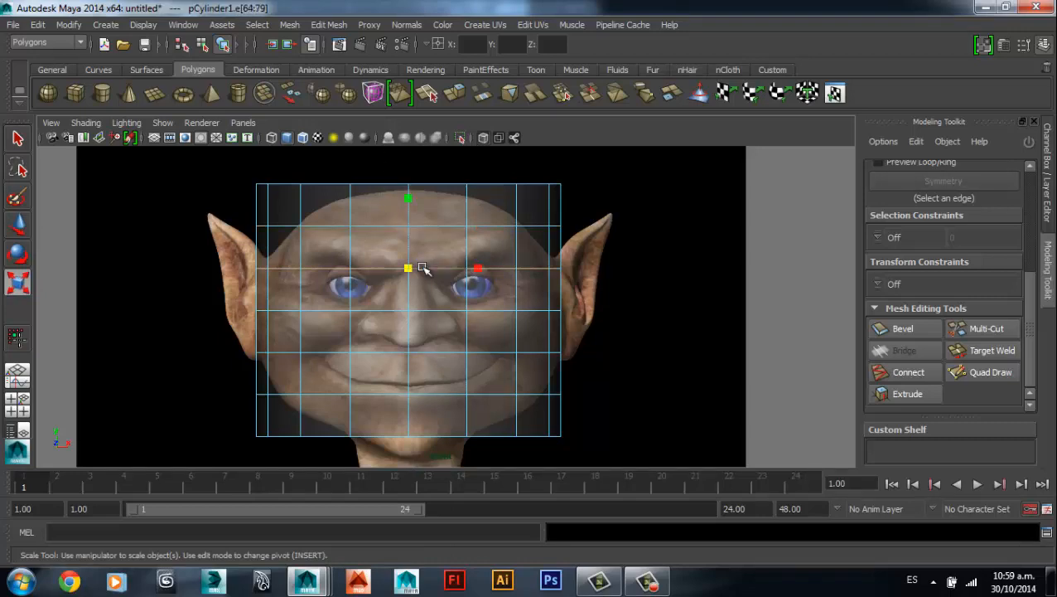
pyautogui.press('space')
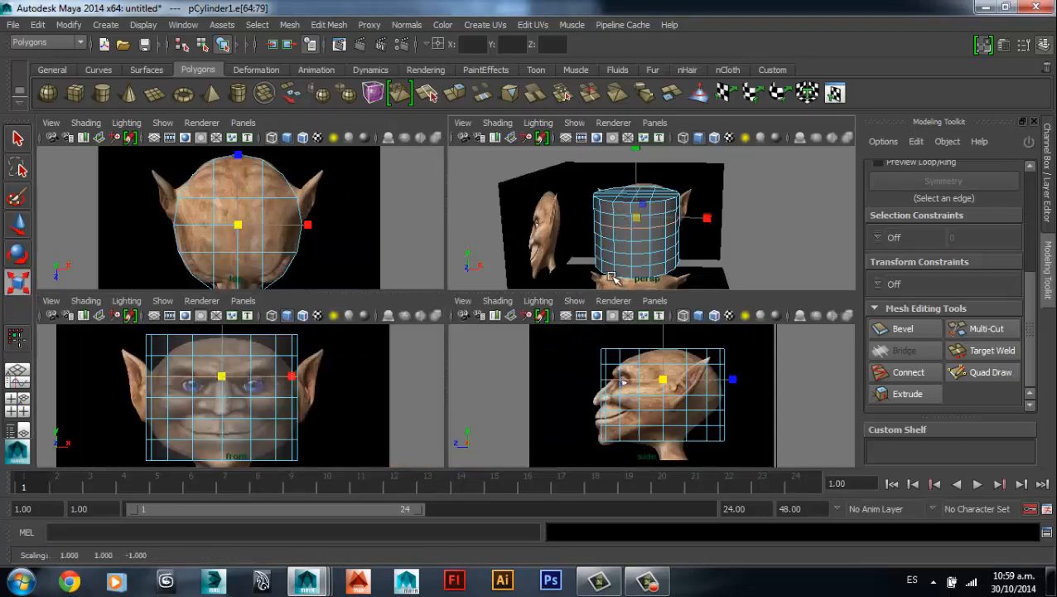
pyautogui.press('space')
pyautogui.moveTo(544, 274)
pyautogui.keyDown('alt'); pyautogui.mouseDown()
pyautogui.moveTo(390, 245)
pyautogui.moveTo(551, 250)
pyautogui.moveTo(619, 267)
pyautogui.moveTo(478, 280)
pyautogui.moveTo(528, 276)
pyautogui.mouseUp(); pyautogui.keyUp('alt')
pyautogui.press('space')
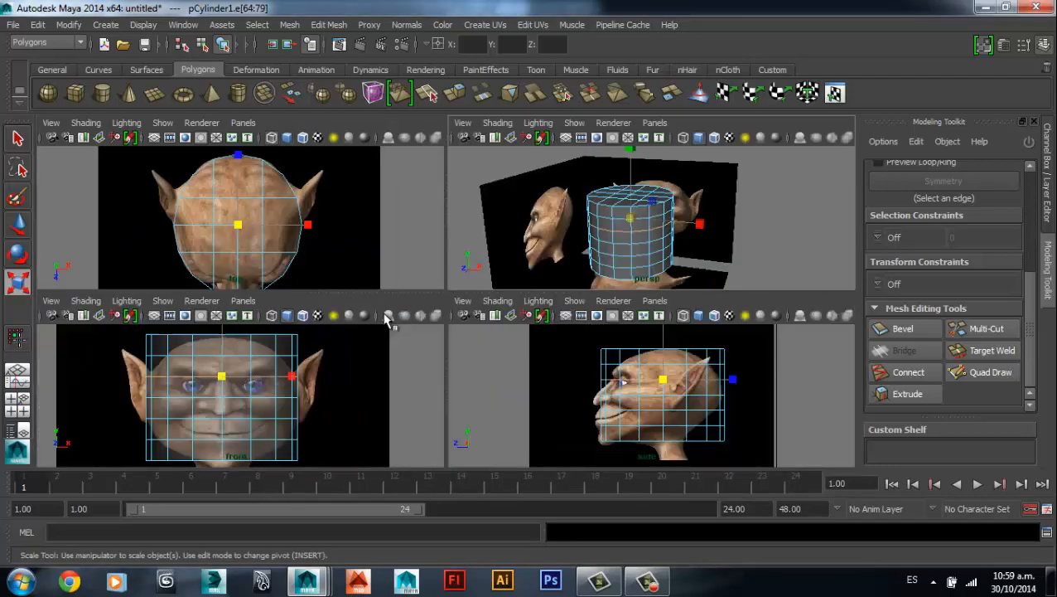
pyautogui.press('space')
pyautogui.scroll(2, 507, 347)
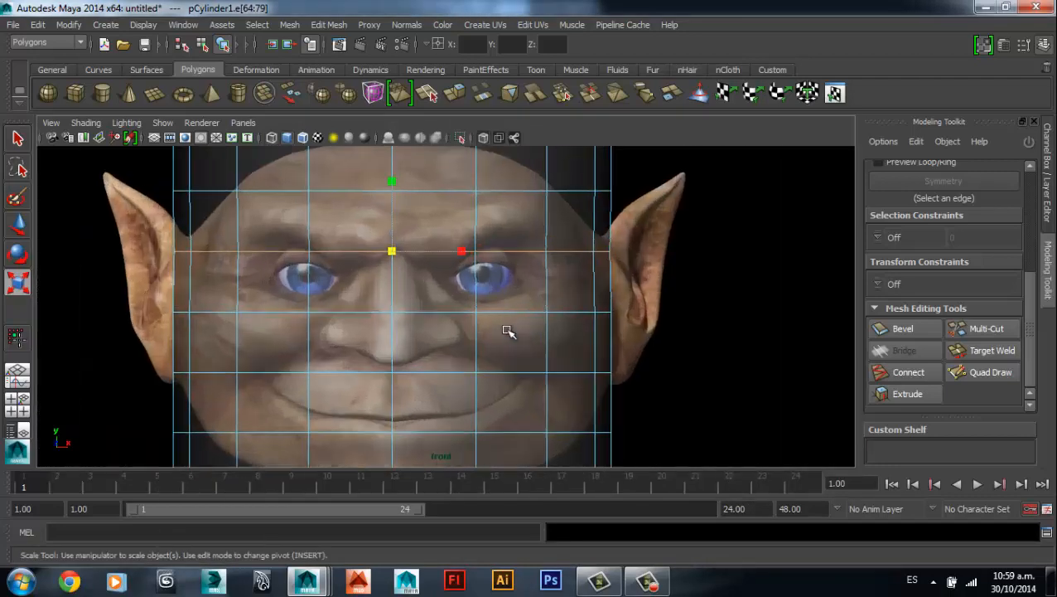
pyautogui.keyDown('alt'); pyautogui.moveTo(481, 289); pyautogui.dragTo(490, 312, button='middle'); pyautogui.keyUp('alt')
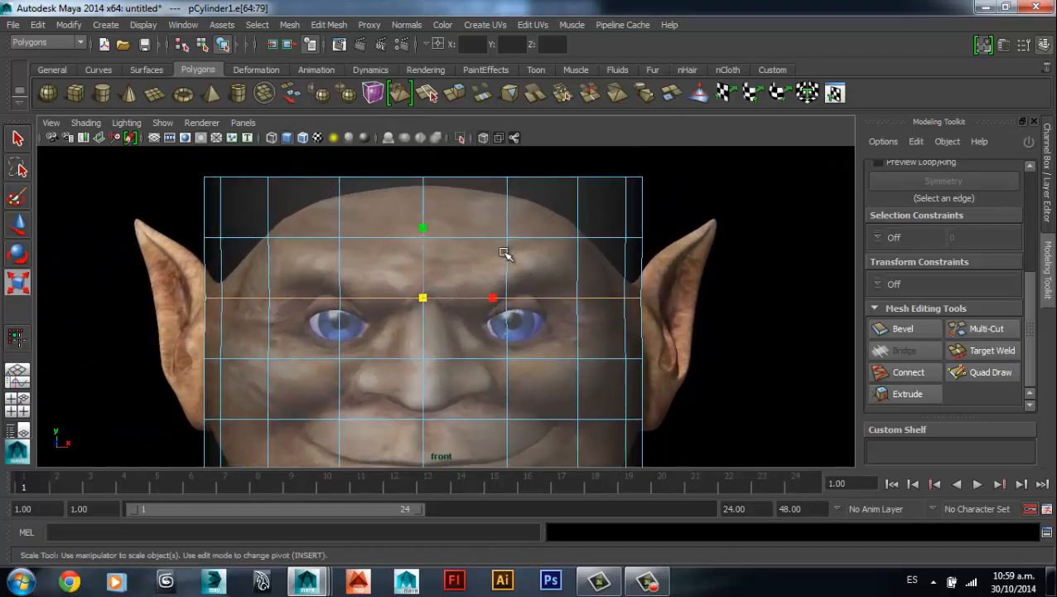
pyautogui.doubleClick(481, 237)
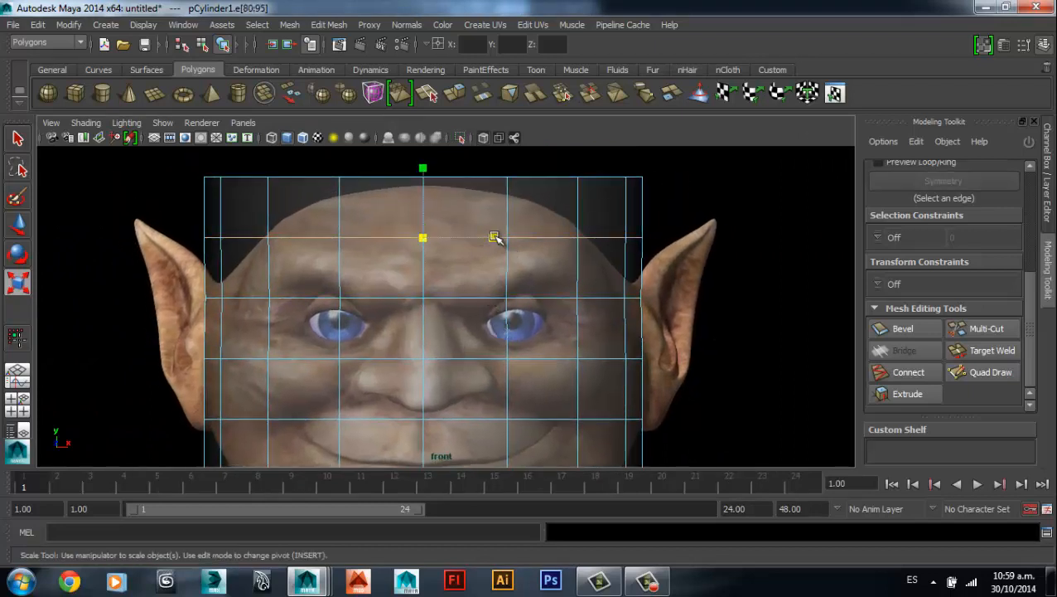
pyautogui.moveTo(494, 237); pyautogui.dragTo(474, 240)
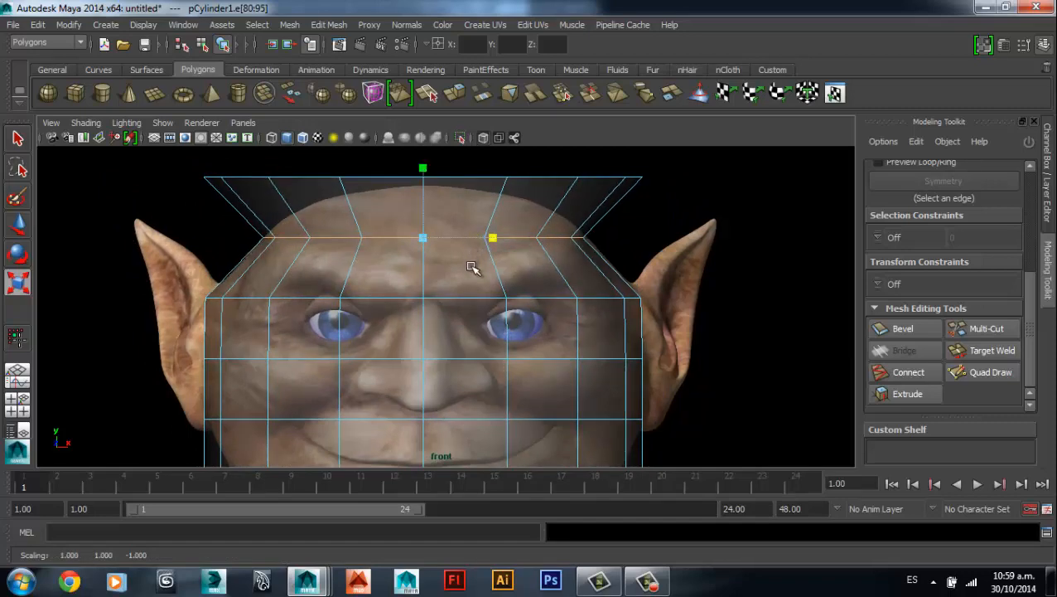
# - Scale the edge loop below the nose slightly inward along X and widen the loop under the eyes by about 1.05
pyautogui.press('space')
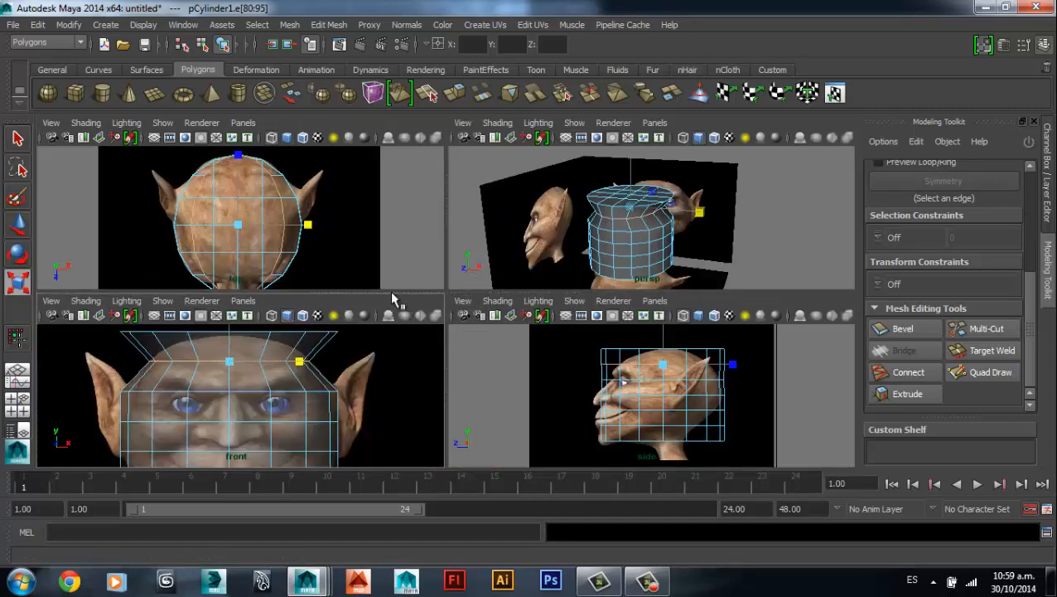
pyautogui.moveTo(393, 294); pyautogui.dragTo(387, 184)
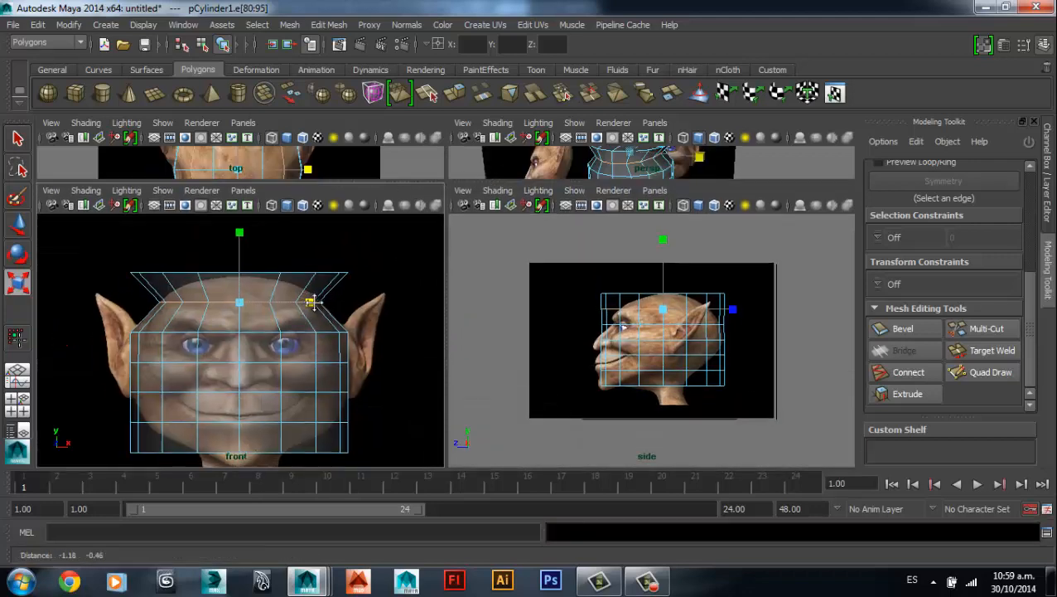
pyautogui.scroll(5, 311, 303)
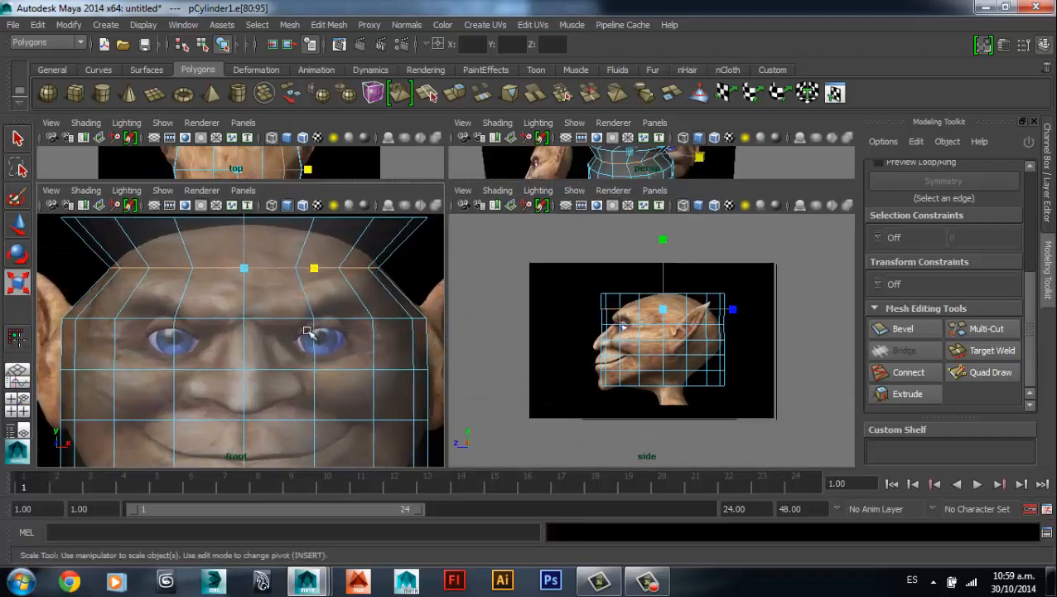
pyautogui.keyDown('alt'); pyautogui.moveTo(323, 389); pyautogui.dragTo(330, 303, button='middle'); pyautogui.keyUp('alt')
pyautogui.hotkey('ctrl', 's')
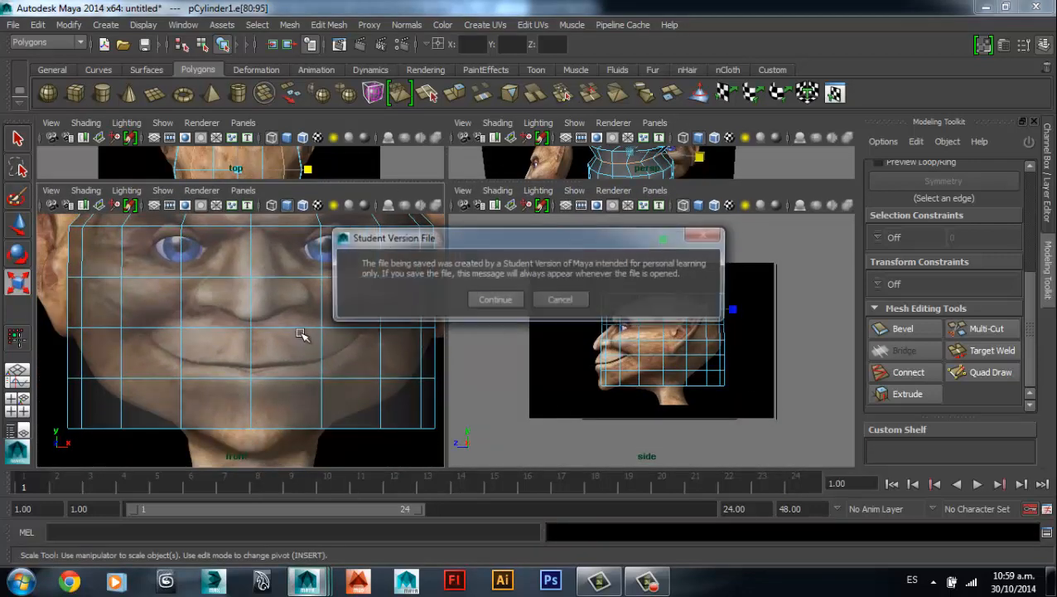
pyautogui.press('Escape')
pyautogui.doubleClick(279, 329)
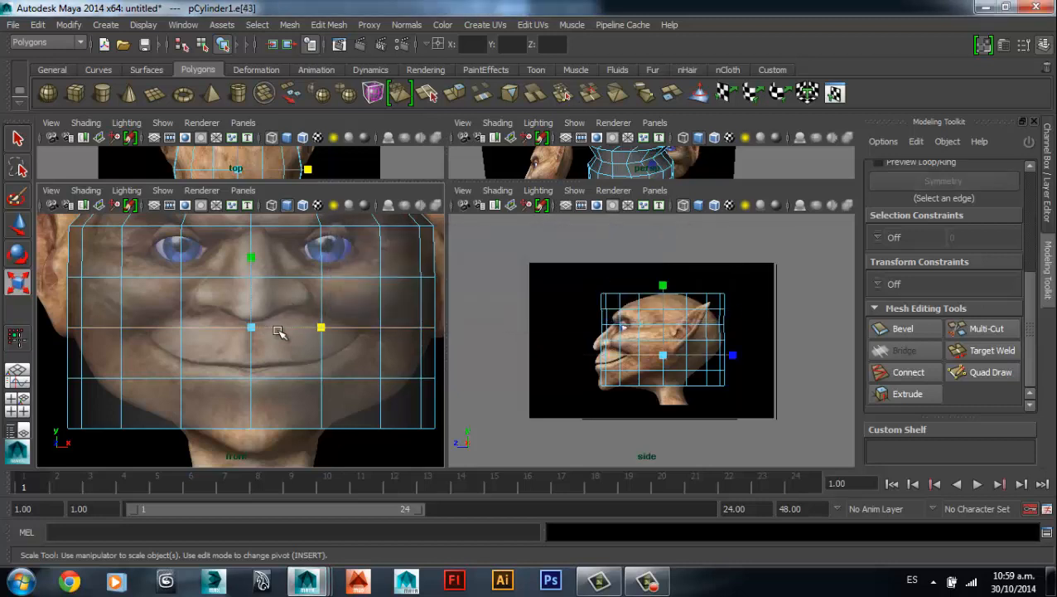
pyautogui.moveTo(323, 329); pyautogui.dragTo(317, 327)
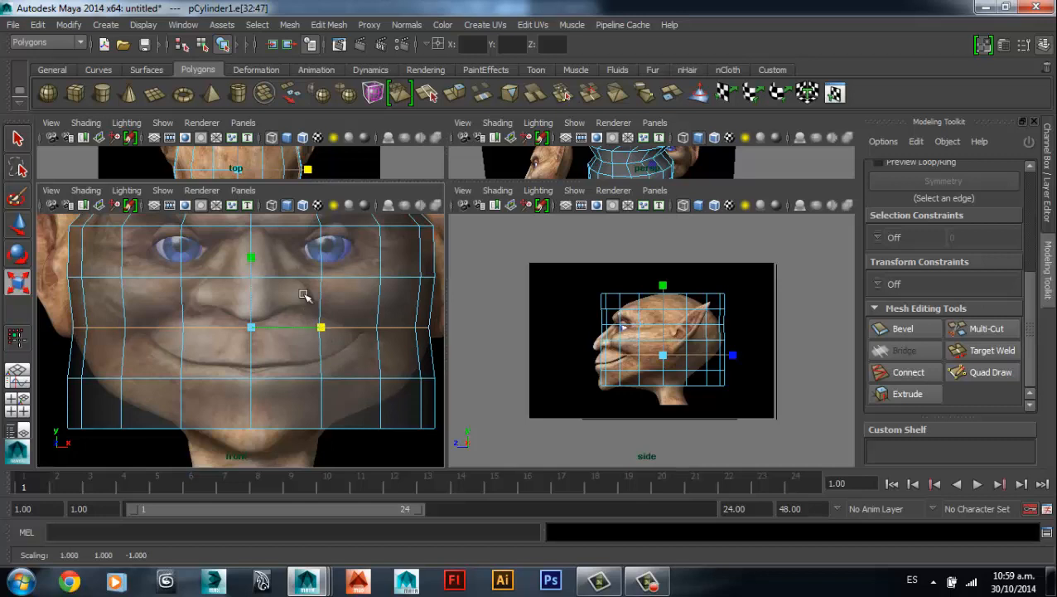
pyautogui.doubleClick(288, 275)
pyautogui.moveTo(323, 278); pyautogui.dragTo(328, 277)
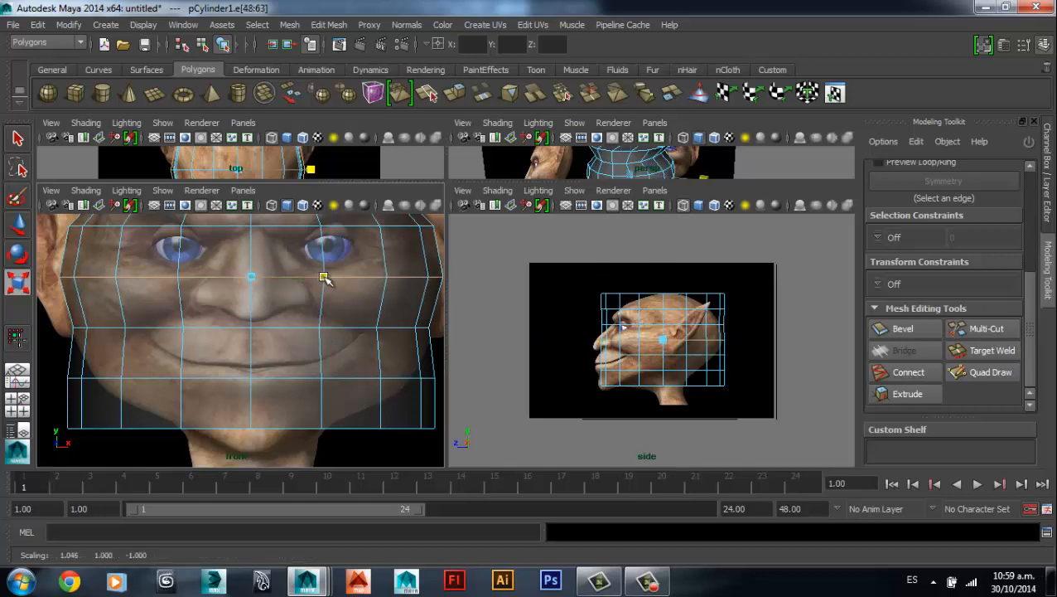
# - Scale the edge loop just below the mouth inward along X to follow the jaw outline
pyautogui.click(298, 377)
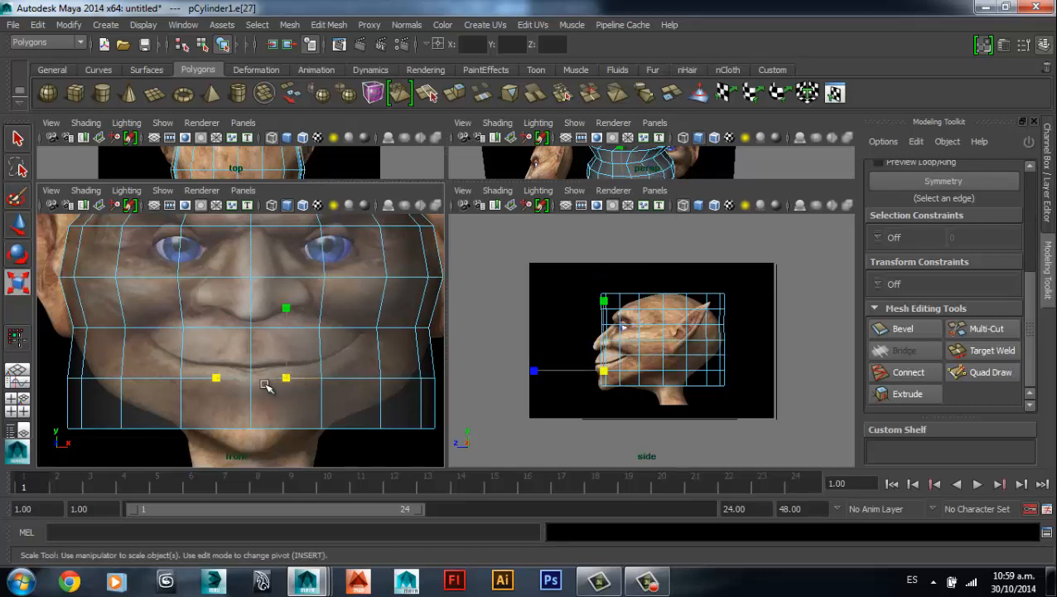
pyautogui.doubleClick(163, 377)
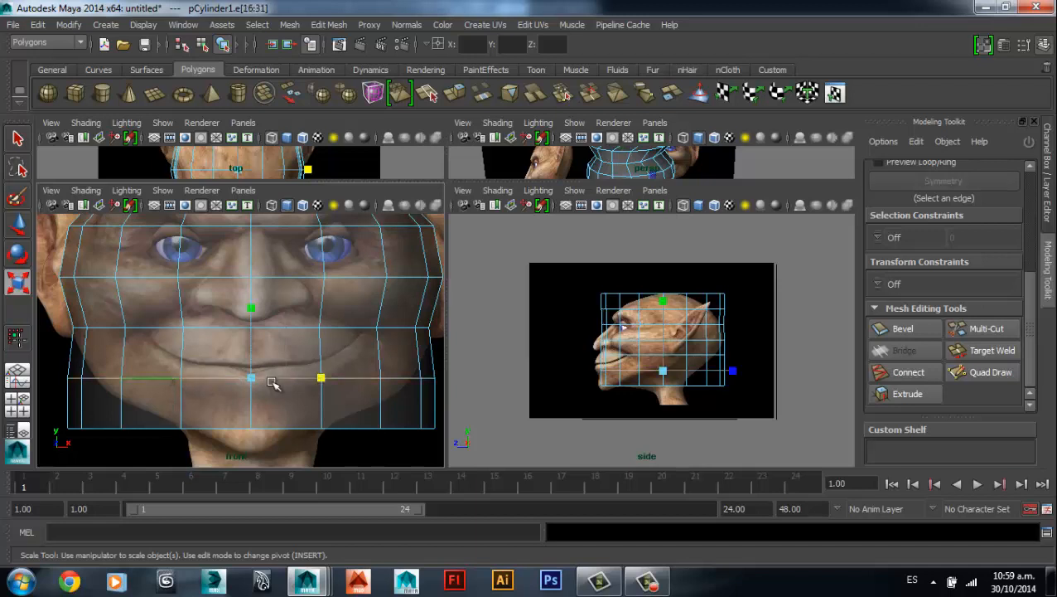
pyautogui.moveTo(319, 377); pyautogui.dragTo(309, 379)
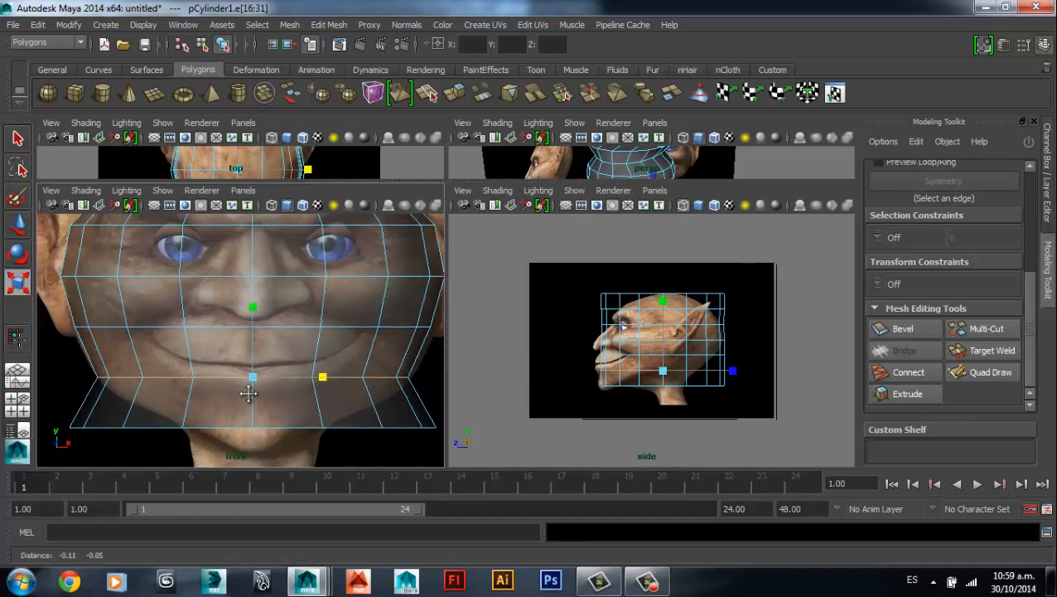
# - Select only the cylinder's bottom rim edges and scale them inward along X toward the chin width
pyautogui.keyDown('alt'); pyautogui.moveTo(227, 444); pyautogui.dragTo(229, 403, button='middle'); pyautogui.keyUp('alt')
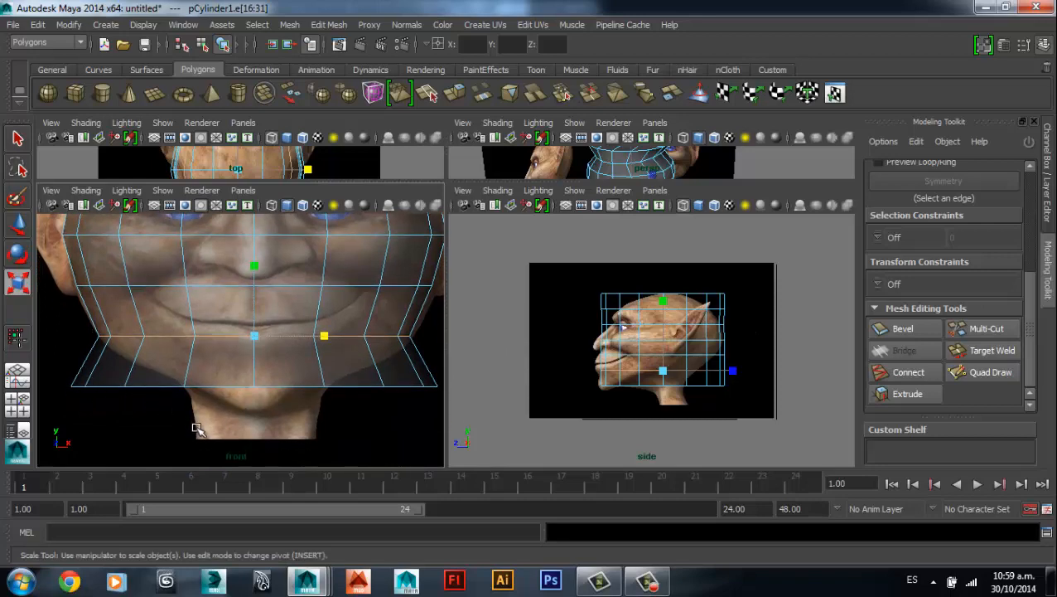
pyautogui.press('space')
pyautogui.keyDown('alt'); pyautogui.moveTo(438, 346); pyautogui.dragTo(396, 306, button='middle'); pyautogui.keyUp('alt')
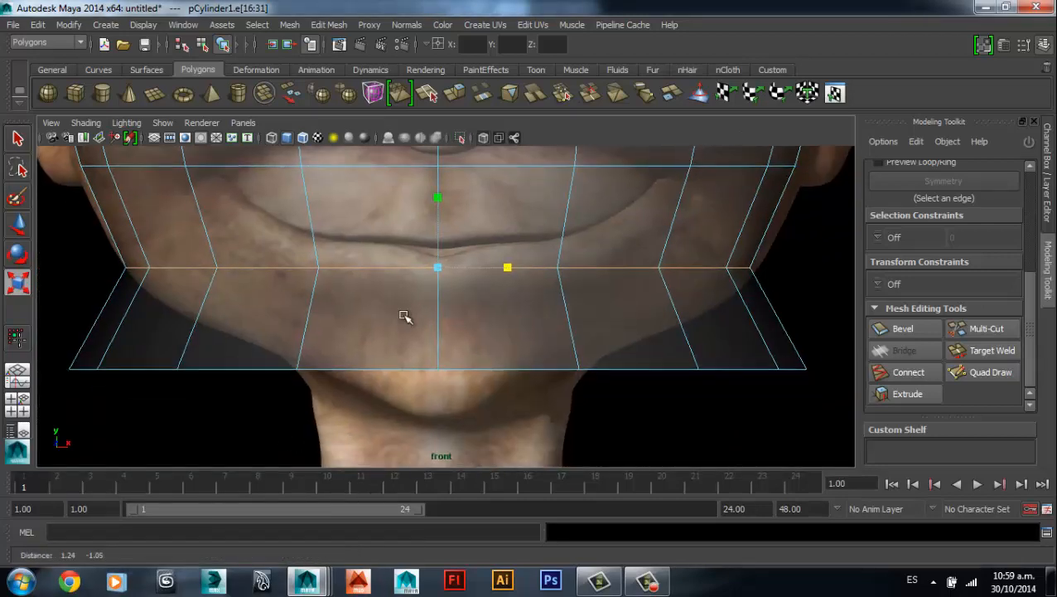
pyautogui.doubleClick(370, 371)
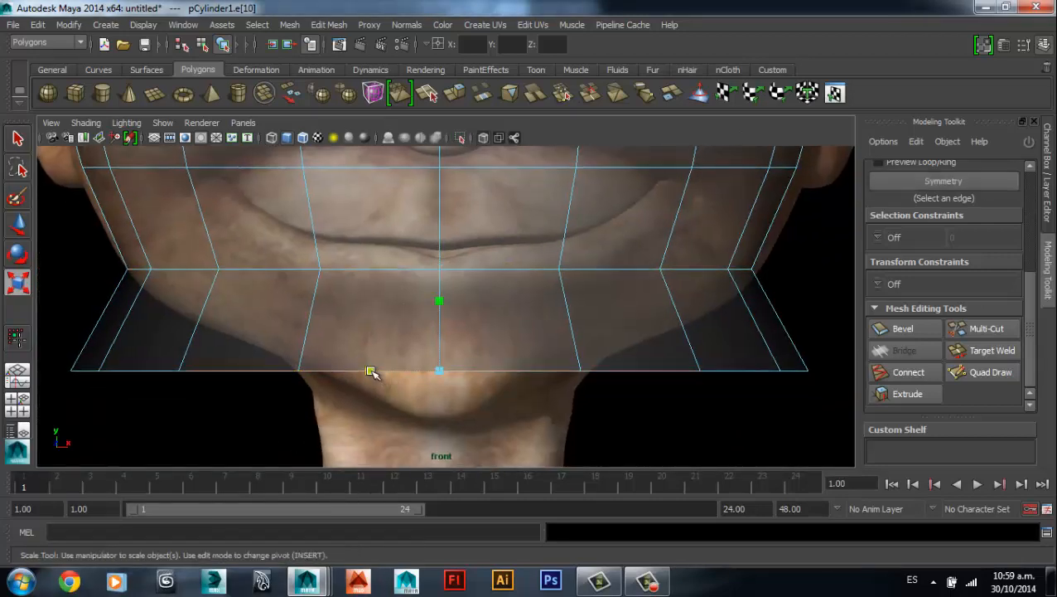
pyautogui.click(151, 384)
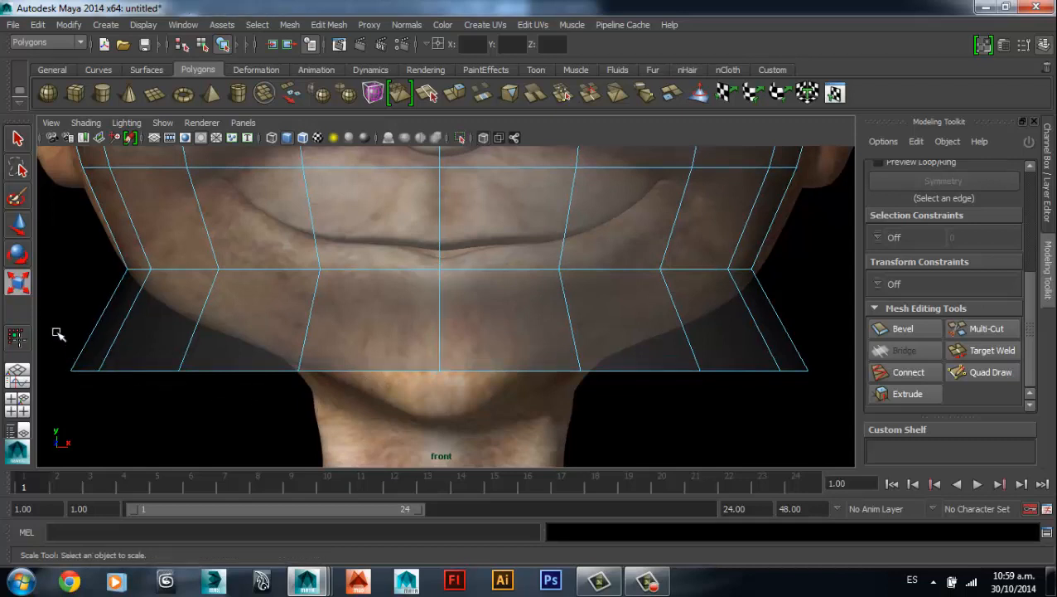
pyautogui.moveTo(89, 353); pyautogui.dragTo(611, 411)
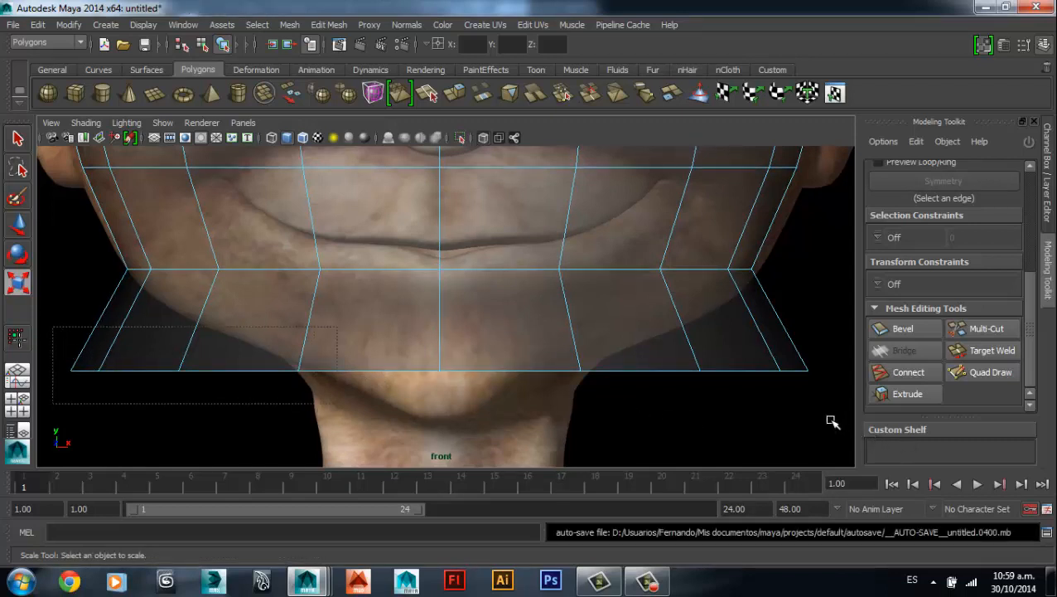
pyautogui.moveTo(763, 396); pyautogui.dragTo(56, 335)
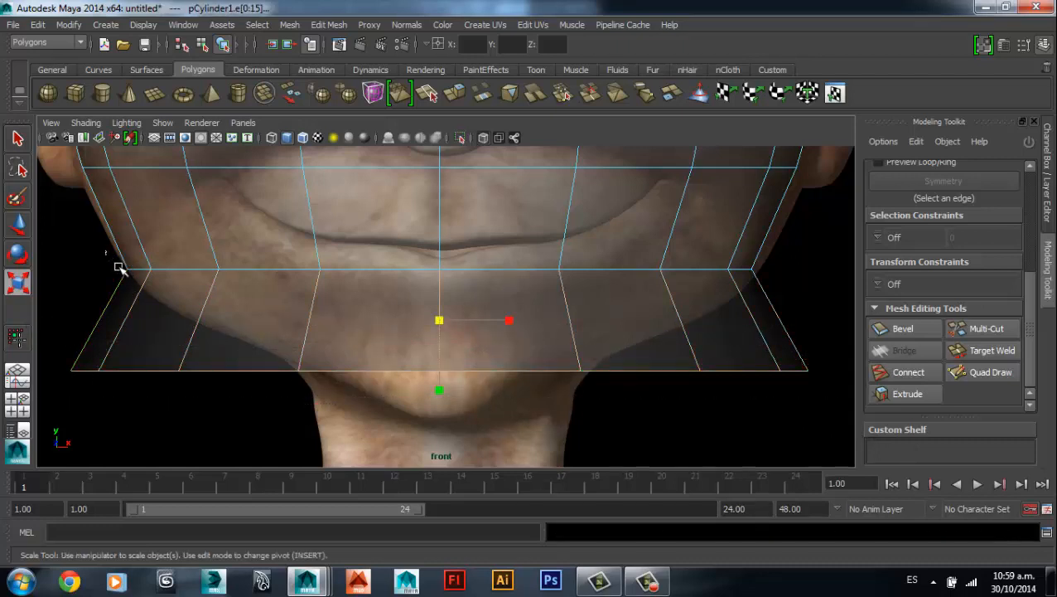
pyautogui.moveTo(106, 250); pyautogui.dragTo(815, 304)
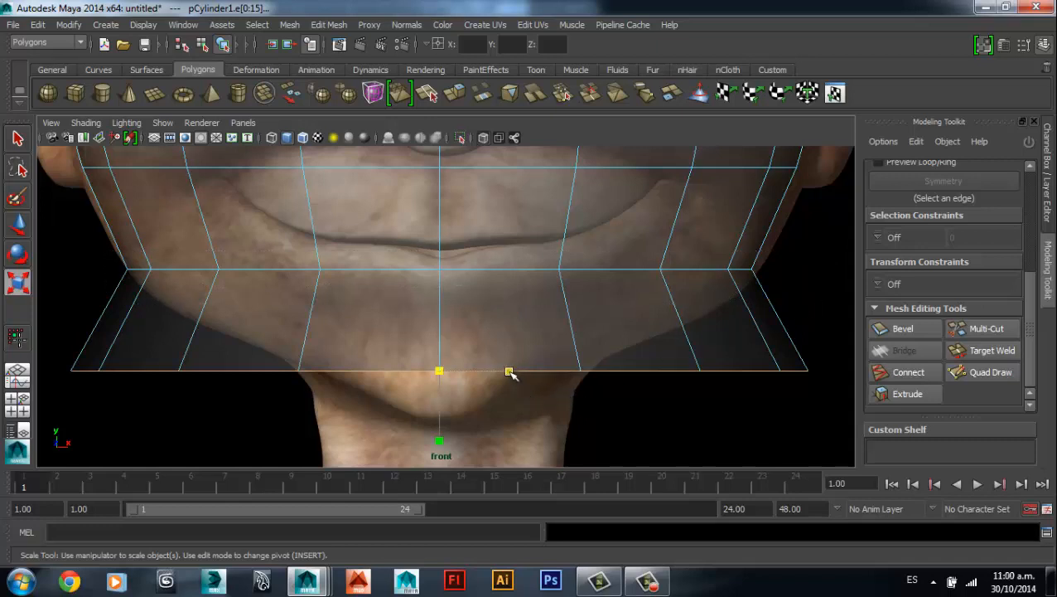
pyautogui.moveTo(509, 372); pyautogui.dragTo(465, 370)
# - Select the cylinder's top cap edges and scale them inward along X to narrow the crown
pyautogui.keyDown('alt'); pyautogui.moveTo(456, 345); pyautogui.dragTo(447, 400, button='middle'); pyautogui.keyUp('alt')
pyautogui.scroll(-2, 457, 341)
pyautogui.keyDown('alt'); pyautogui.moveTo(449, 236); pyautogui.dragTo(435, 438, button='middle'); pyautogui.keyUp('alt')
pyautogui.moveTo(138, 182); pyautogui.dragTo(807, 226)
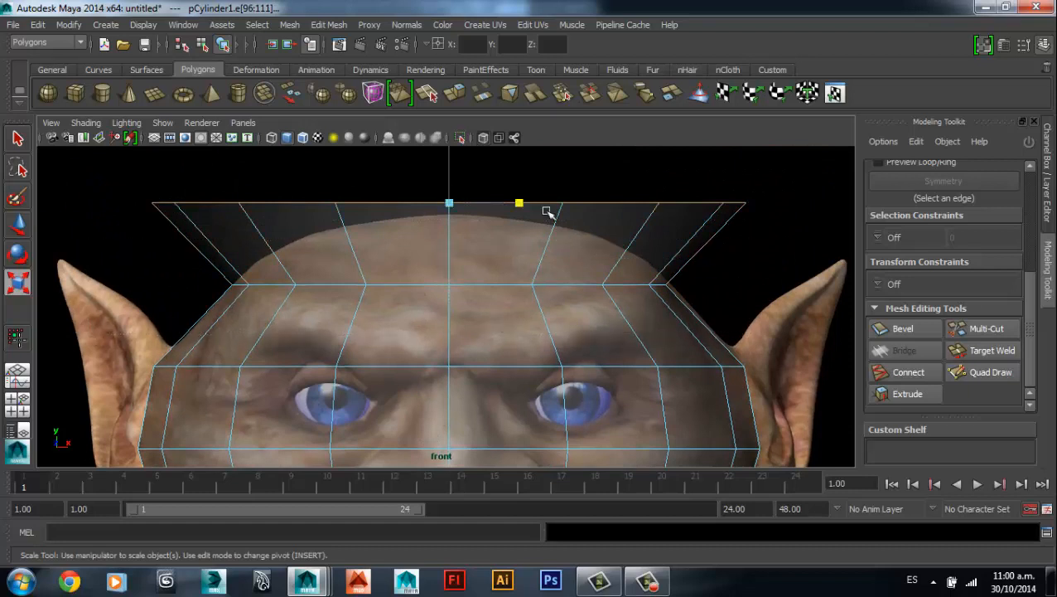
pyautogui.moveTo(521, 202); pyautogui.dragTo(470, 222)
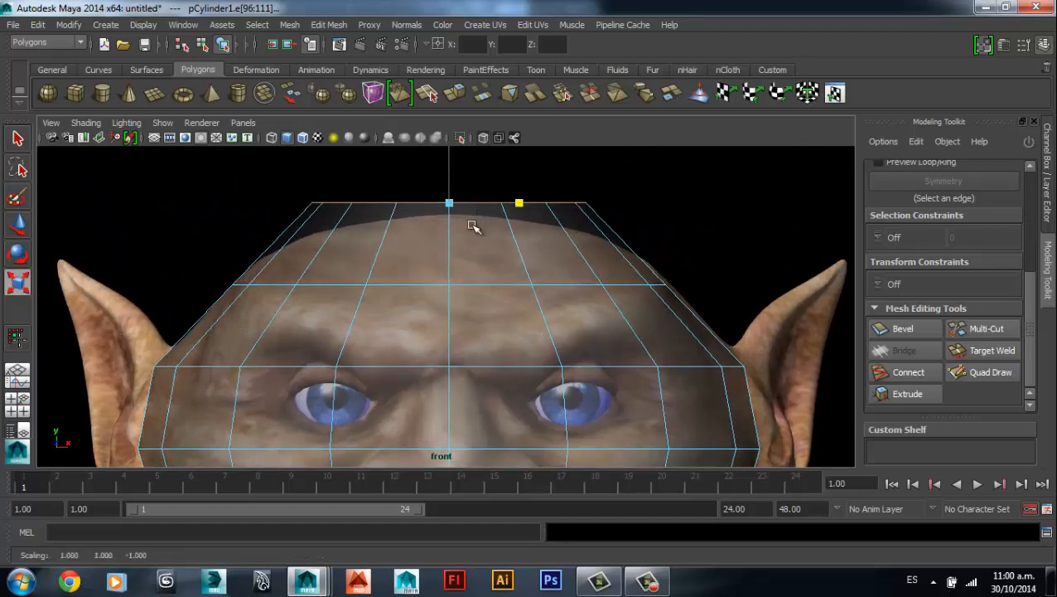
# - Lower the top cap edges onto the crown outline and widen them along X by about 1.07
pyautogui.click(18, 223)
pyautogui.moveTo(448, 173); pyautogui.dragTo(445, 205)
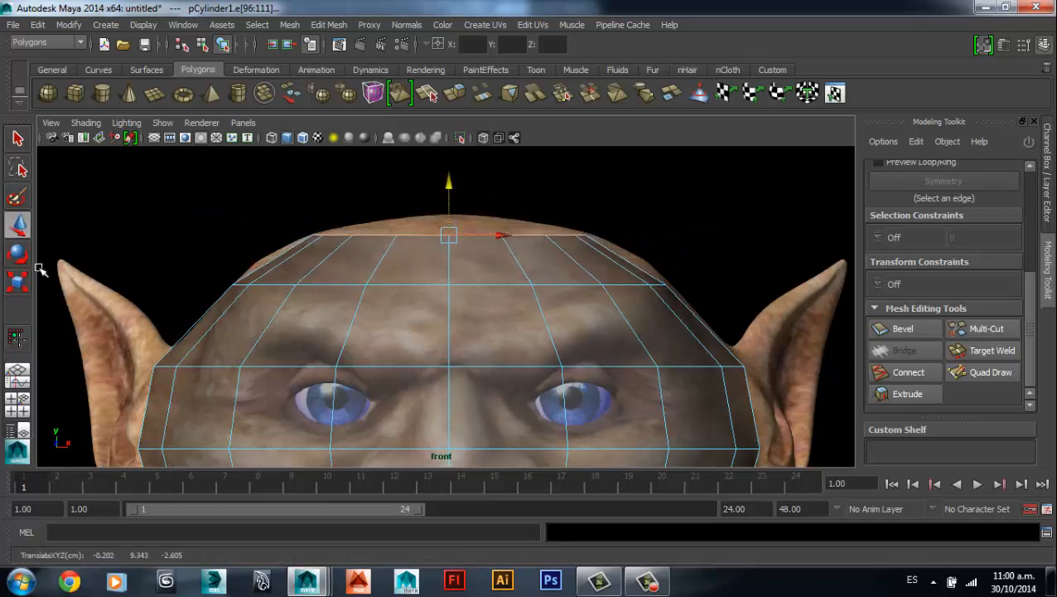
pyautogui.click(20, 282)
pyautogui.moveTo(521, 236); pyautogui.dragTo(524, 233)
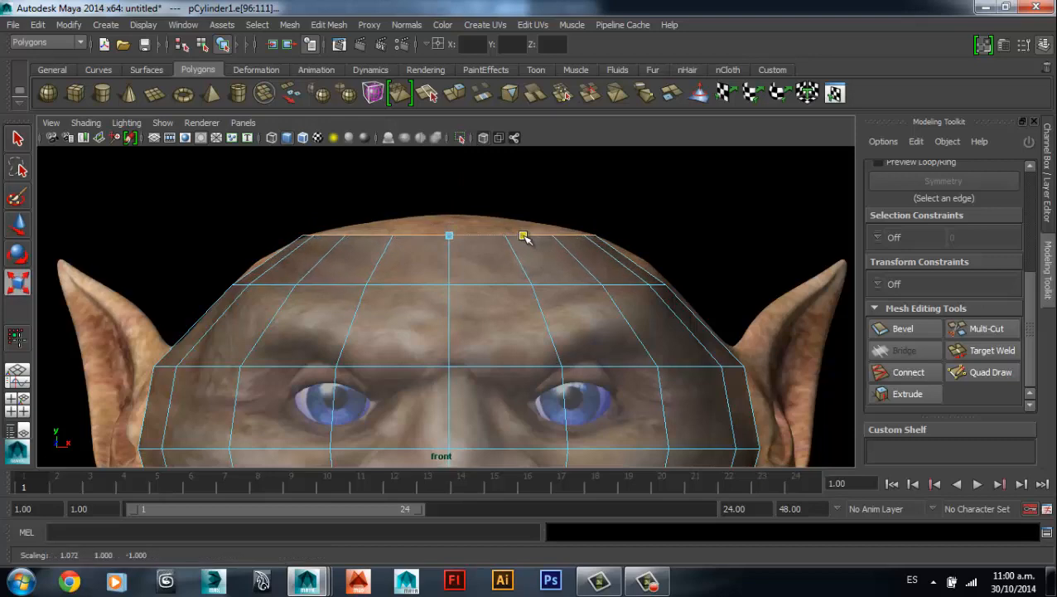
pyautogui.press('w')
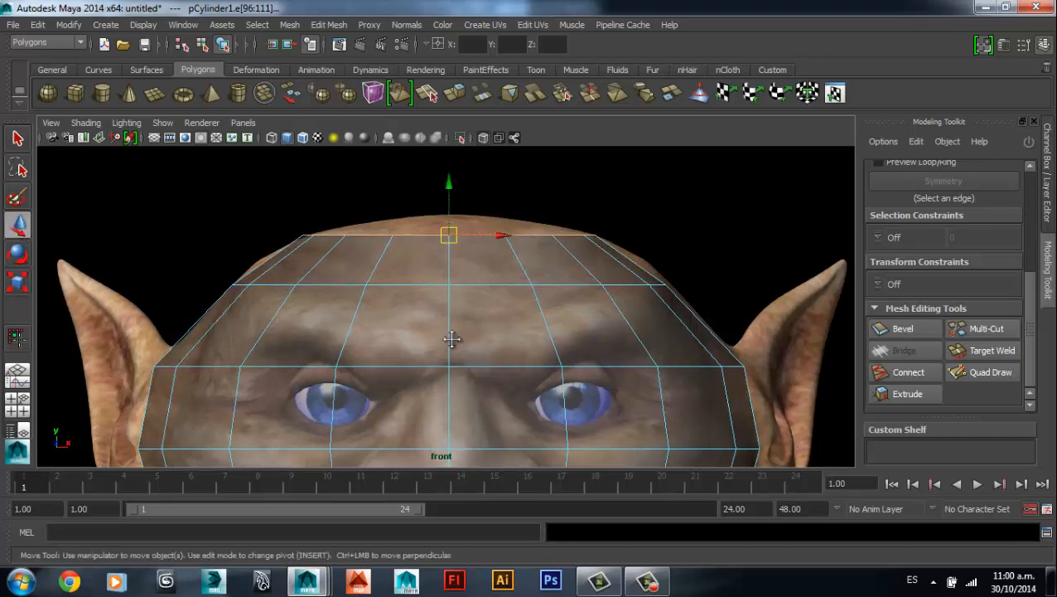
pyautogui.keyDown('alt'); pyautogui.moveTo(452, 338); pyautogui.dragTo(439, 415, button='middle'); pyautogui.keyUp('alt')
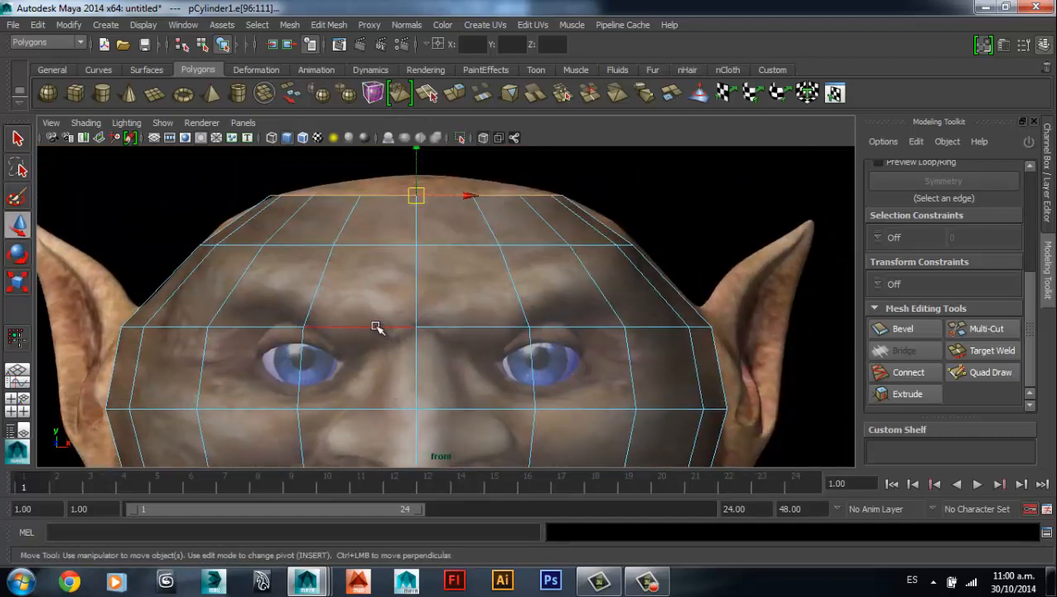
# - Lower the brow edge loop to eye level and widen it along X by about 1.03
pyautogui.doubleClick(374, 326)
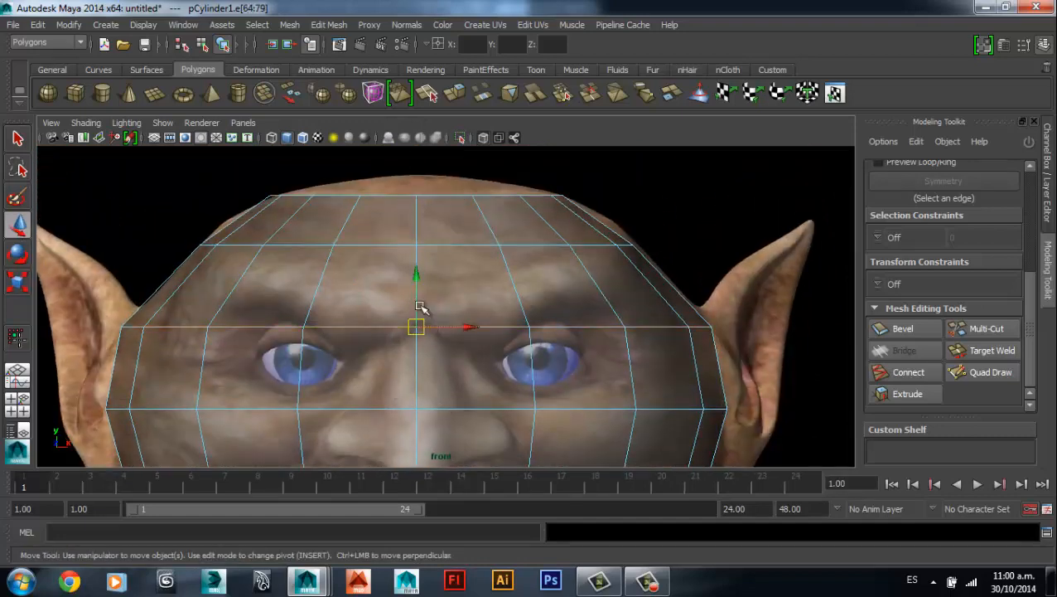
pyautogui.moveTo(421, 306); pyautogui.dragTo(416, 329)
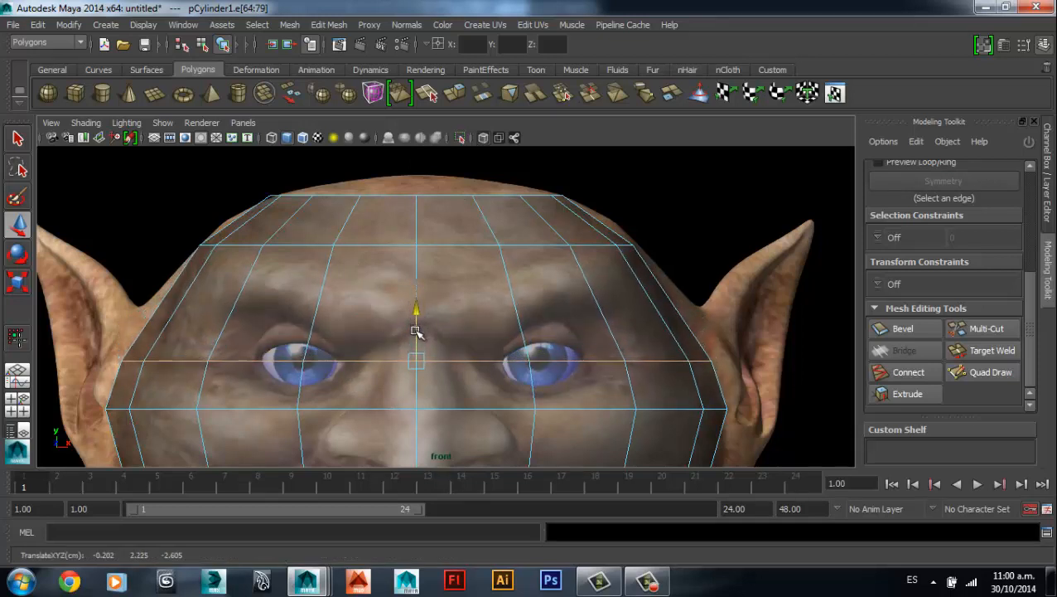
pyautogui.click(17, 282)
pyautogui.moveTo(486, 362)
pyautogui.mouseDown()
pyautogui.moveTo(498, 358)
pyautogui.moveTo(487, 362)
pyautogui.mouseUp()
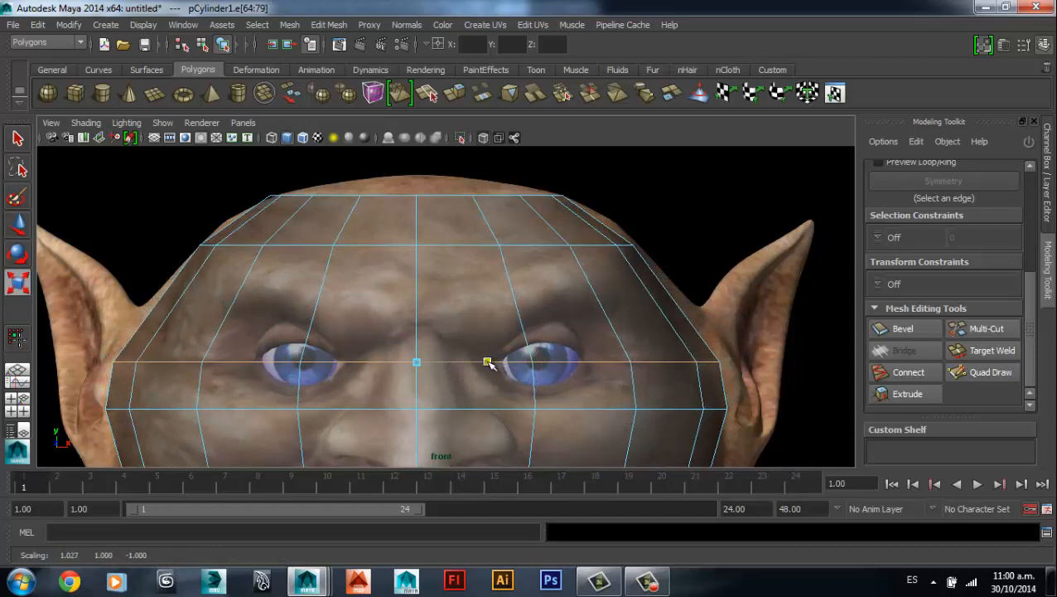
# - Lower the edge loop below the mouth toward the chin and scale it inward along X to the jaw outline
pyautogui.keyDown('alt'); pyautogui.moveTo(457, 409); pyautogui.dragTo(431, 263, button='middle'); pyautogui.keyUp('alt')
pyautogui.keyDown('alt'); pyautogui.moveTo(382, 425); pyautogui.dragTo(377, 380, button='middle'); pyautogui.keyUp('alt')
pyautogui.doubleClick(368, 381)
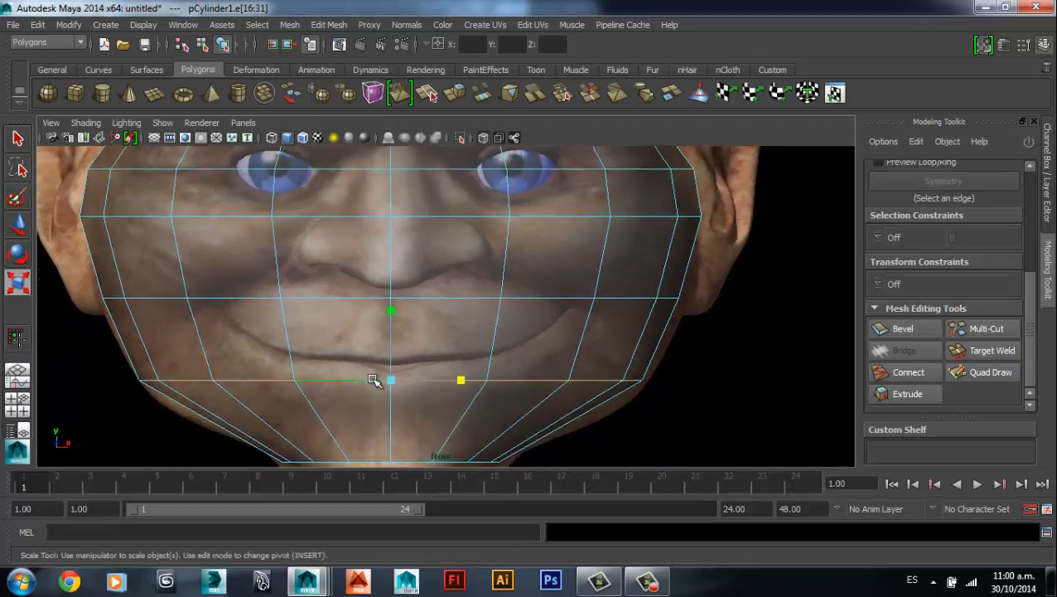
pyautogui.press('w')
pyautogui.moveTo(389, 336); pyautogui.dragTo(394, 383)
pyautogui.press('r')
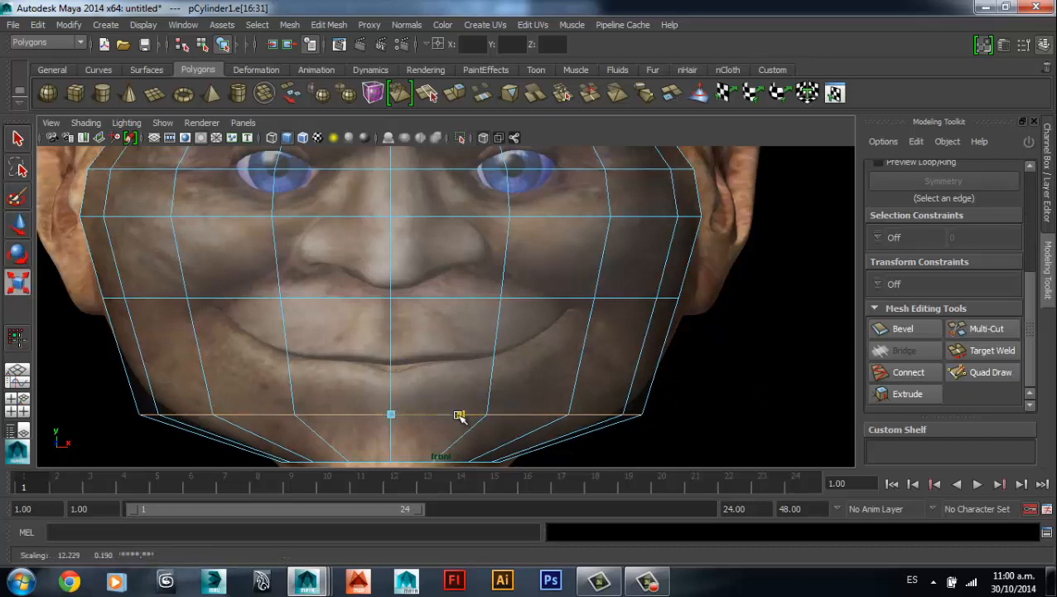
pyautogui.moveTo(460, 416); pyautogui.dragTo(451, 419)
pyautogui.click(364, 300)
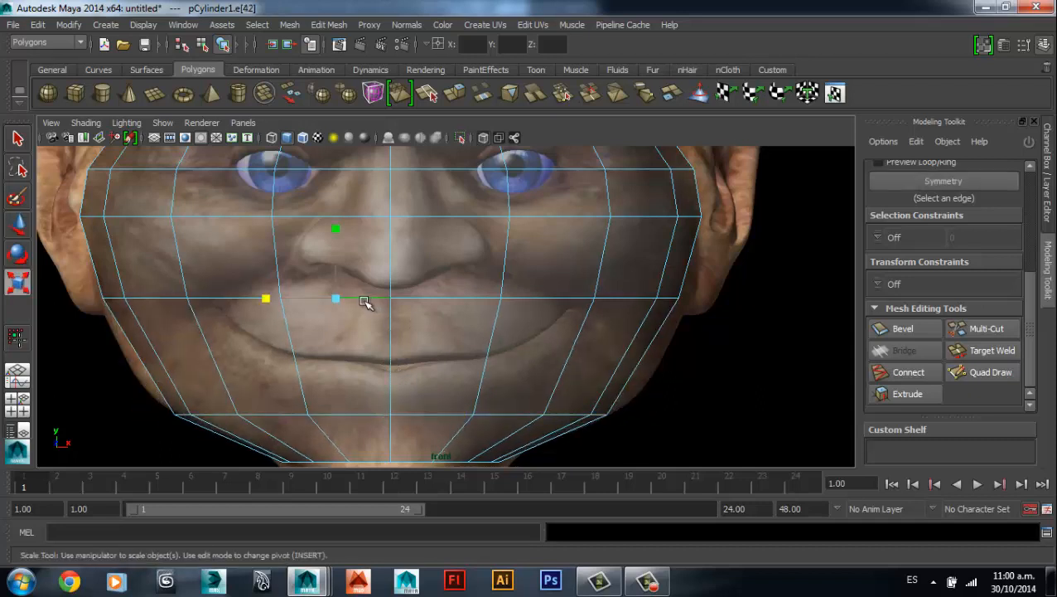
pyautogui.press('w')
pyautogui.moveTo(337, 248); pyautogui.dragTo(349, 287)
pyautogui.hotkey('ctrl', 'z')
# - Lower the edge loop under the nose to the mouth line and scale it inward along X to the face outline
pyautogui.doubleClick(437, 297)
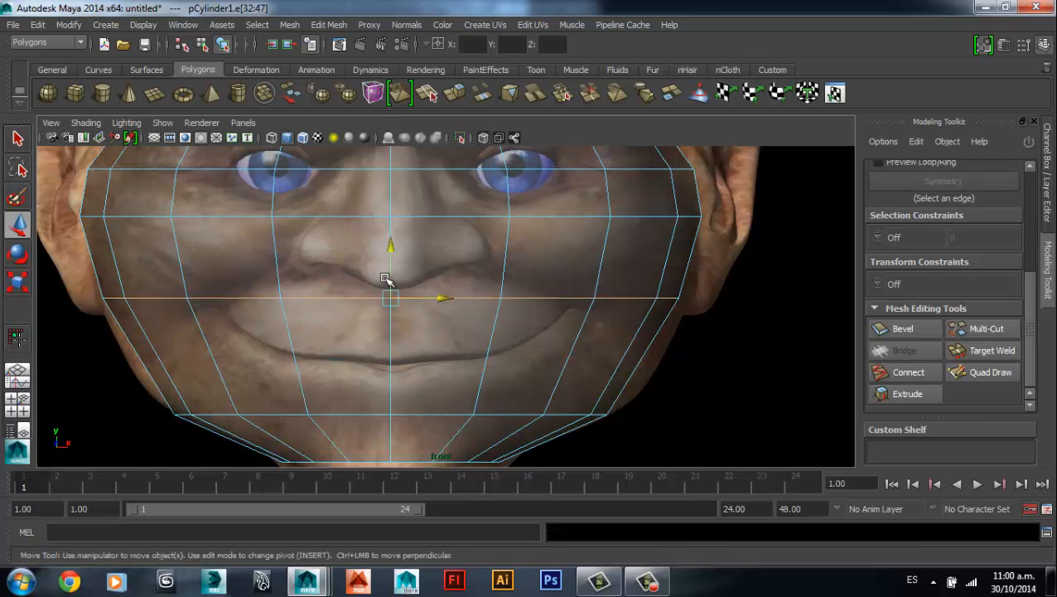
pyautogui.click(392, 276)
pyautogui.hotkey('ctrl', 'z')
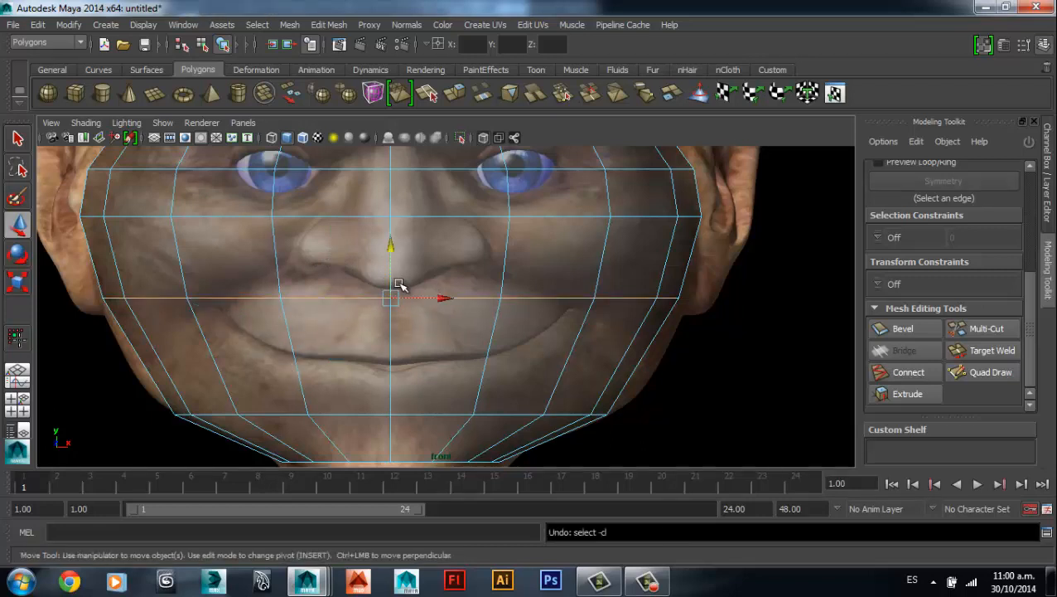
pyautogui.moveTo(392, 269); pyautogui.dragTo(396, 328)
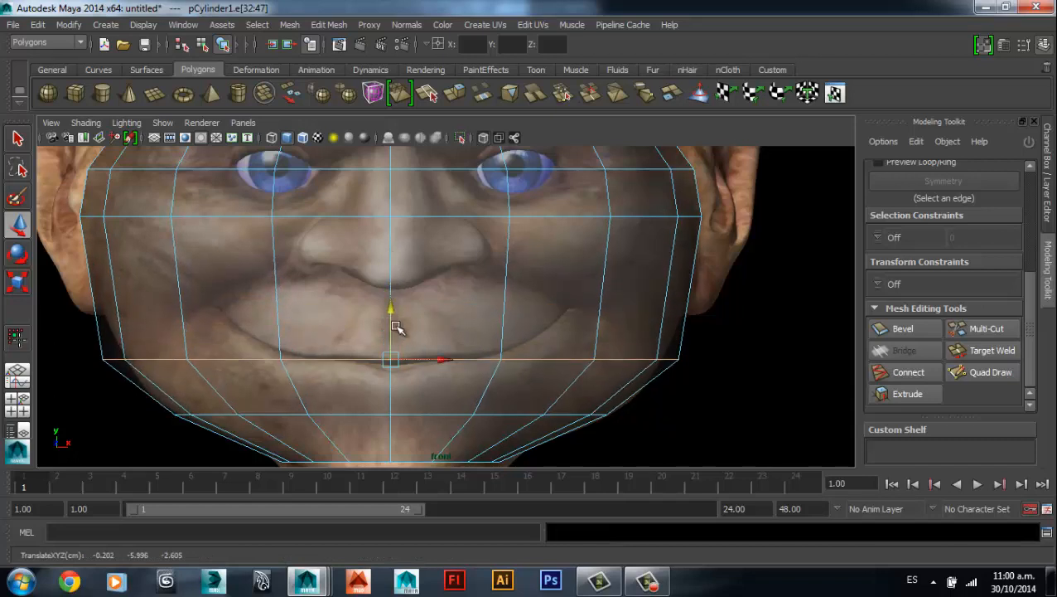
pyautogui.press('r')
pyautogui.moveTo(462, 360); pyautogui.dragTo(455, 360)
# - In the side view, turn on shaded display and scale the forehead loop below the top cap along Z to about 0.74
pyautogui.scroll(-4, 456, 348)
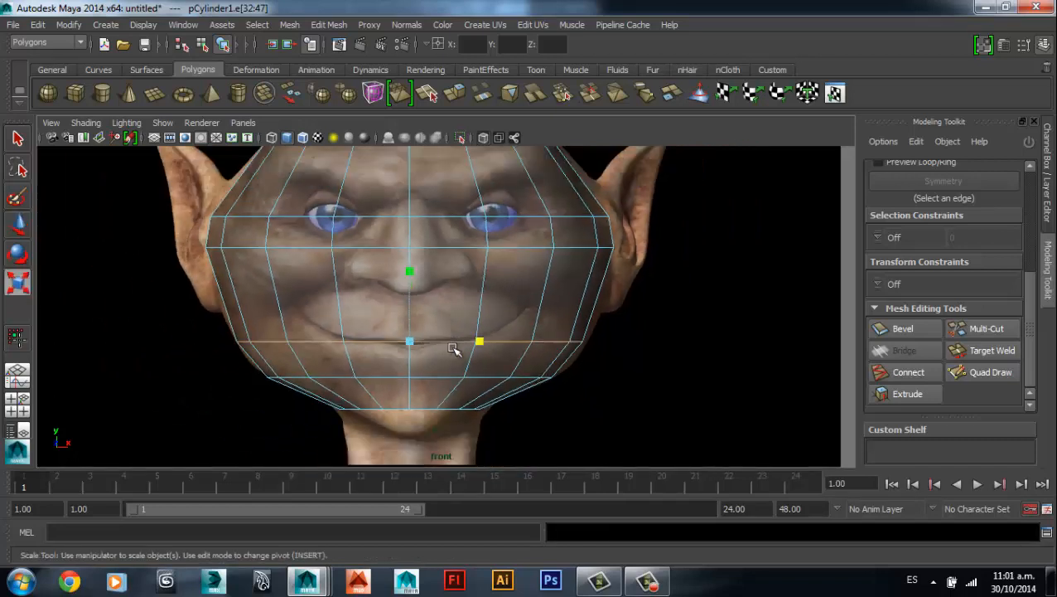
pyautogui.keyDown('alt'); pyautogui.moveTo(413, 362); pyautogui.dragTo(400, 313, button='middle'); pyautogui.keyUp('alt')
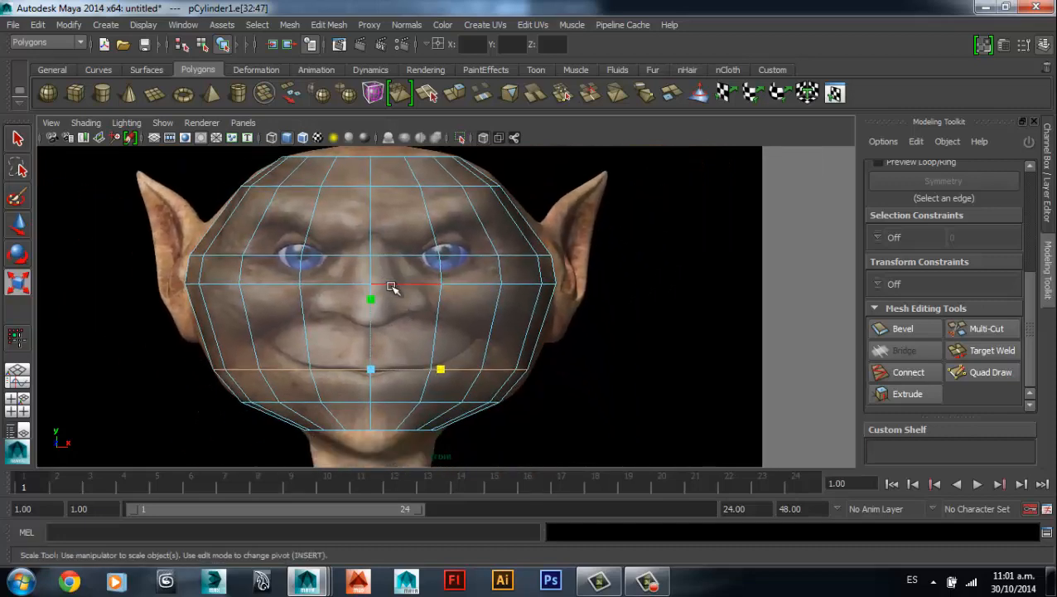
pyautogui.press('space')
pyautogui.press('space')
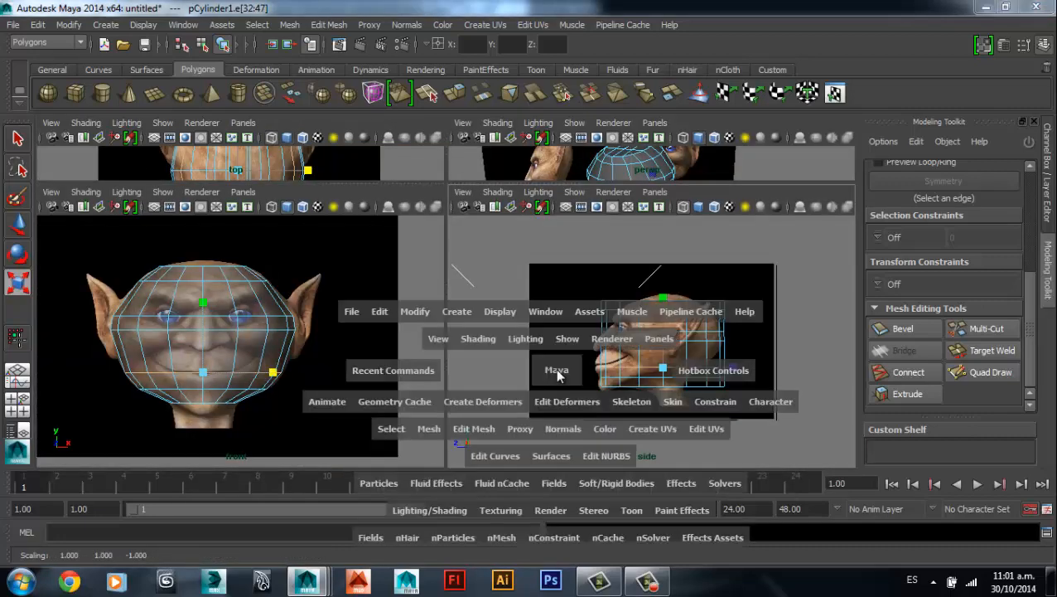
pyautogui.scroll(3, 366, 271)
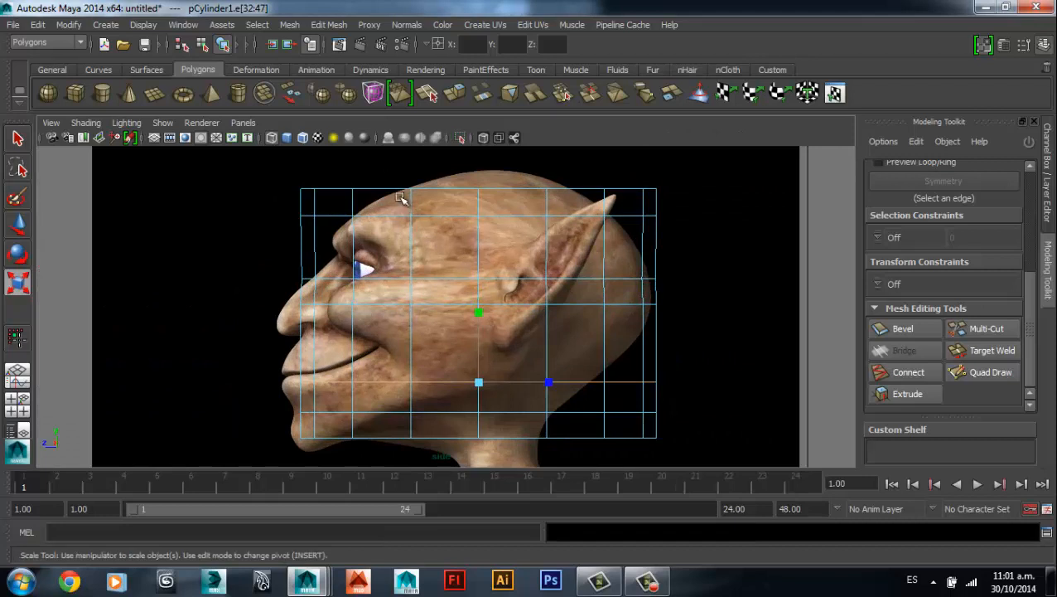
pyautogui.press('5')
pyautogui.keyDown('alt'); pyautogui.moveTo(460, 205); pyautogui.dragTo(456, 251, button='middle'); pyautogui.keyUp('alt')
pyautogui.scroll(3, 439, 296)
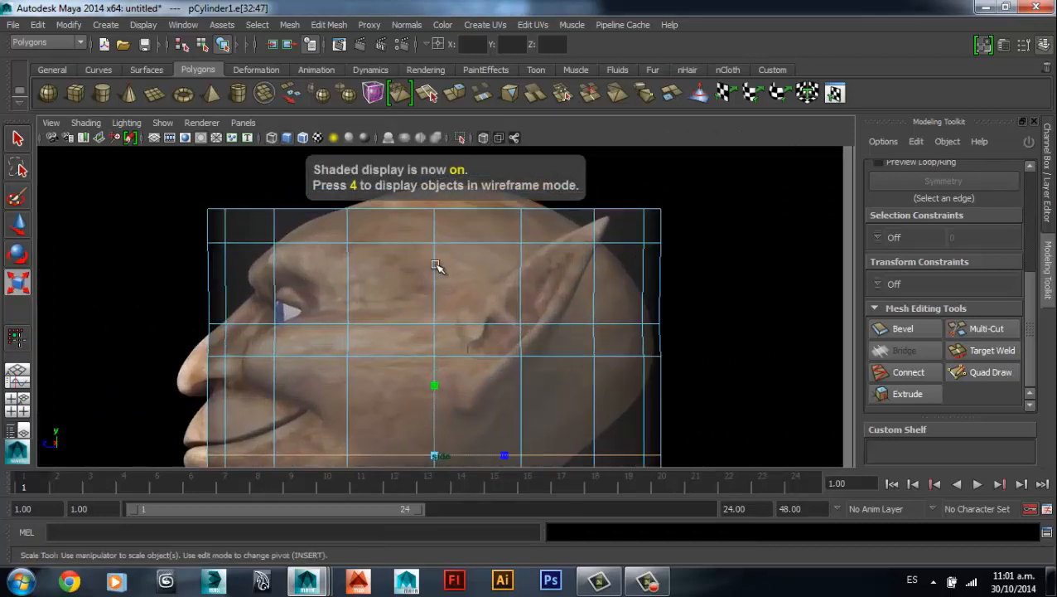
pyautogui.doubleClick(403, 244)
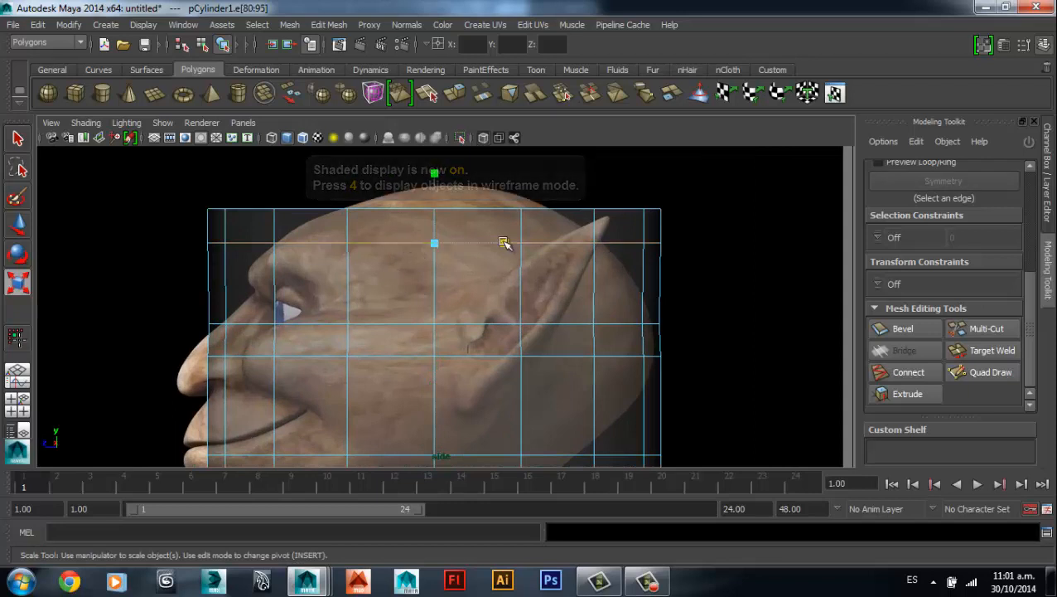
pyautogui.moveTo(502, 242); pyautogui.dragTo(485, 244)
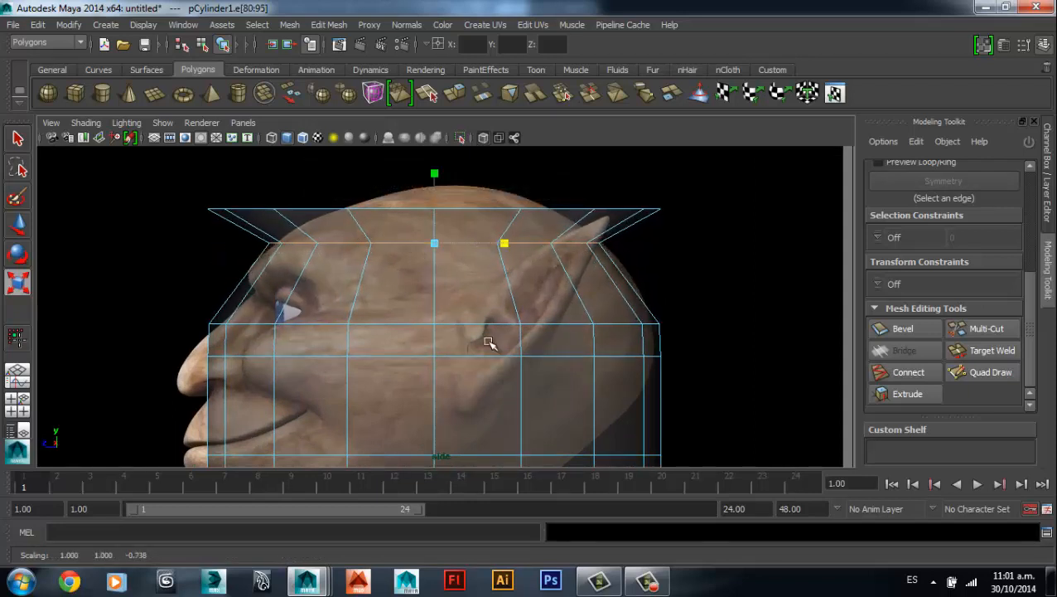
# - Scale the eye-level edge loop inward along Z and move it back to line up with the back of the head
pyautogui.doubleClick(479, 322)
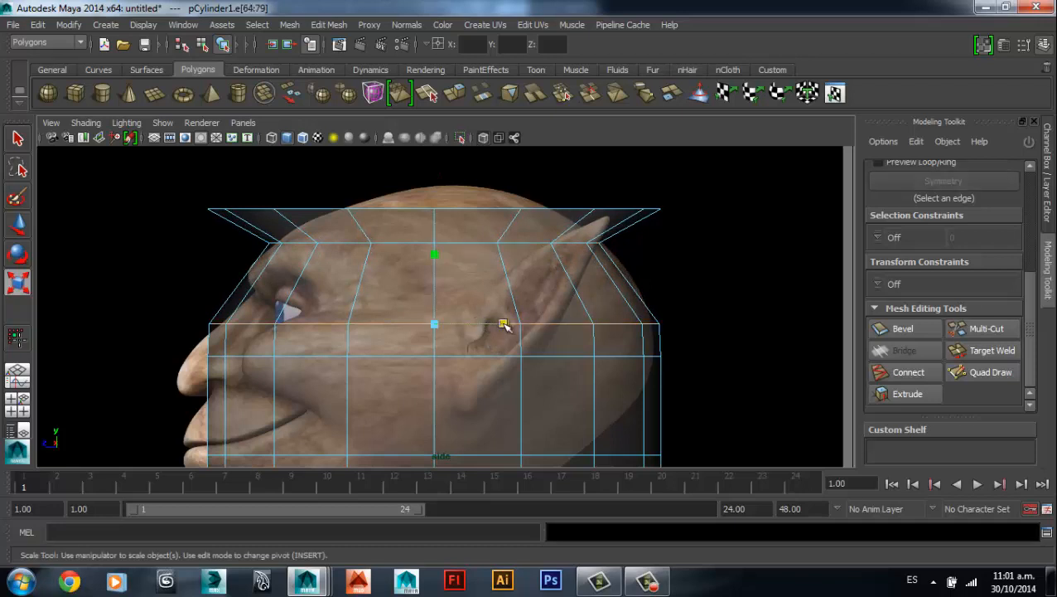
pyautogui.moveTo(503, 324); pyautogui.dragTo(497, 325)
pyautogui.press('w')
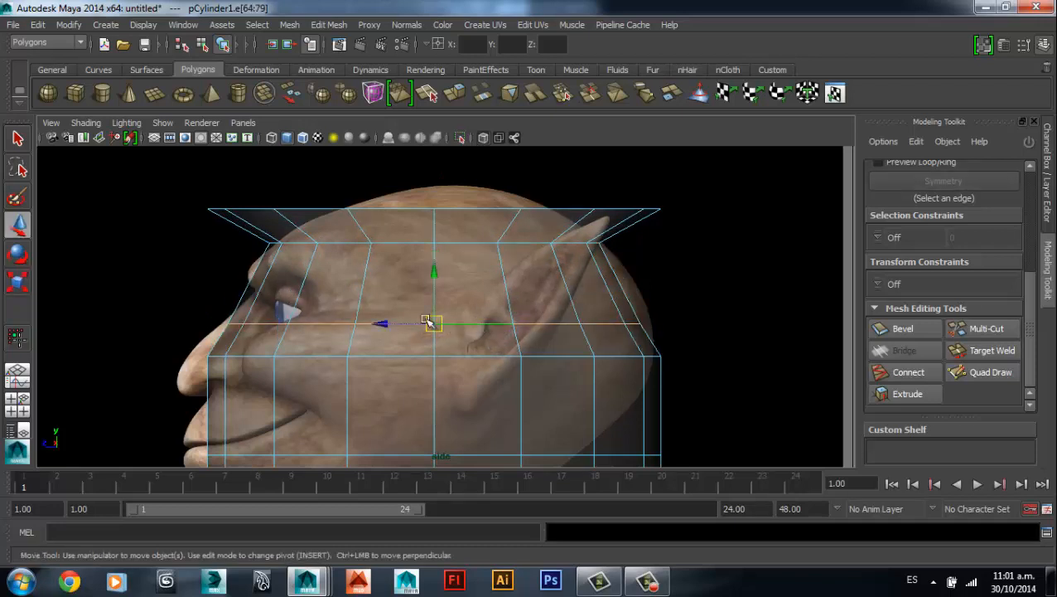
pyautogui.moveTo(398, 324); pyautogui.dragTo(410, 324)
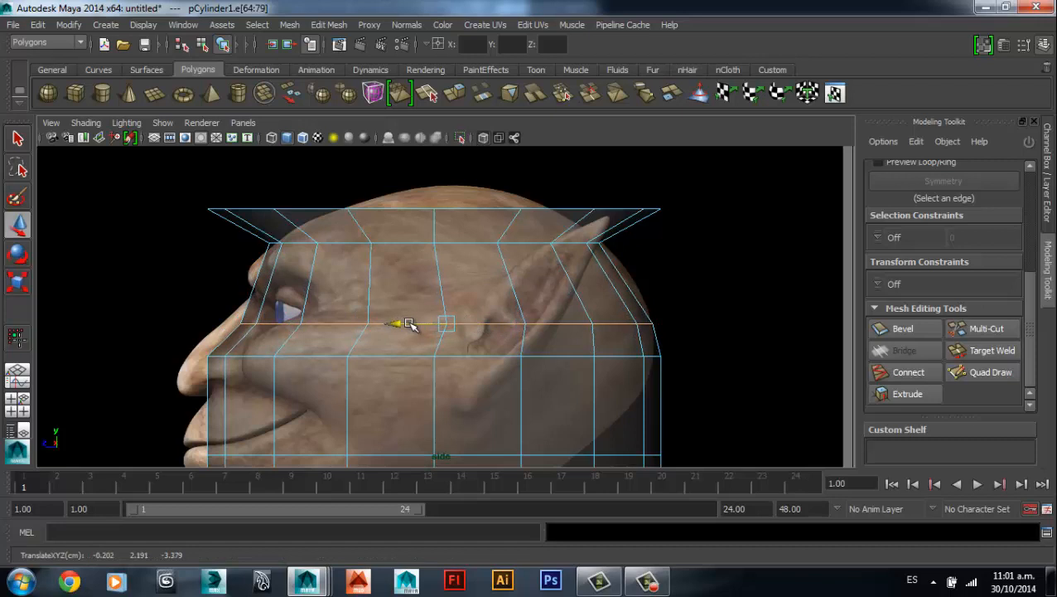
pyautogui.keyDown('alt'); pyautogui.moveTo(412, 347); pyautogui.dragTo(416, 302, button='middle'); pyautogui.keyUp('alt')
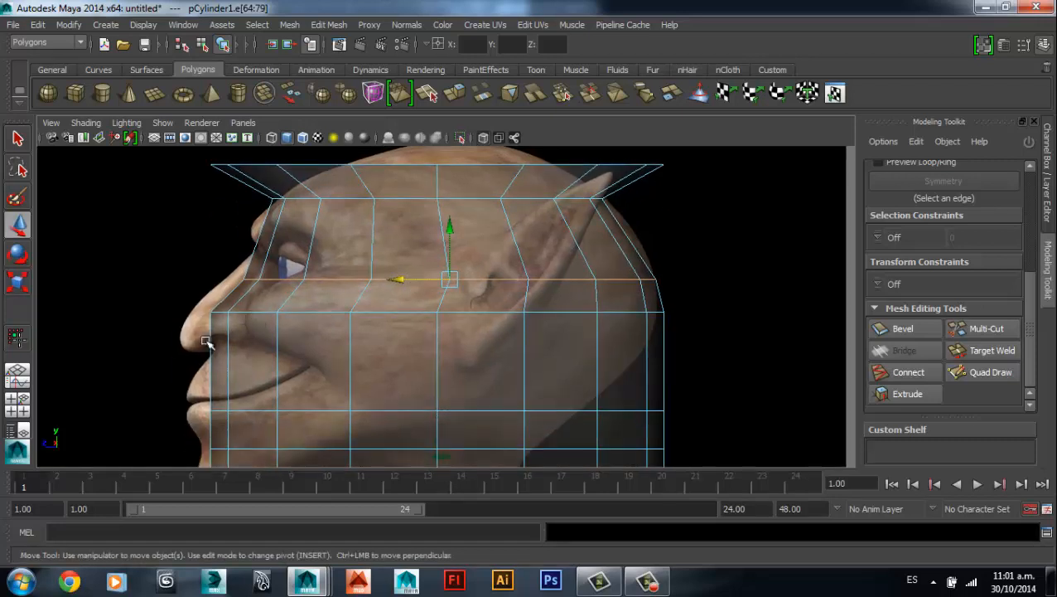
pyautogui.press('r')
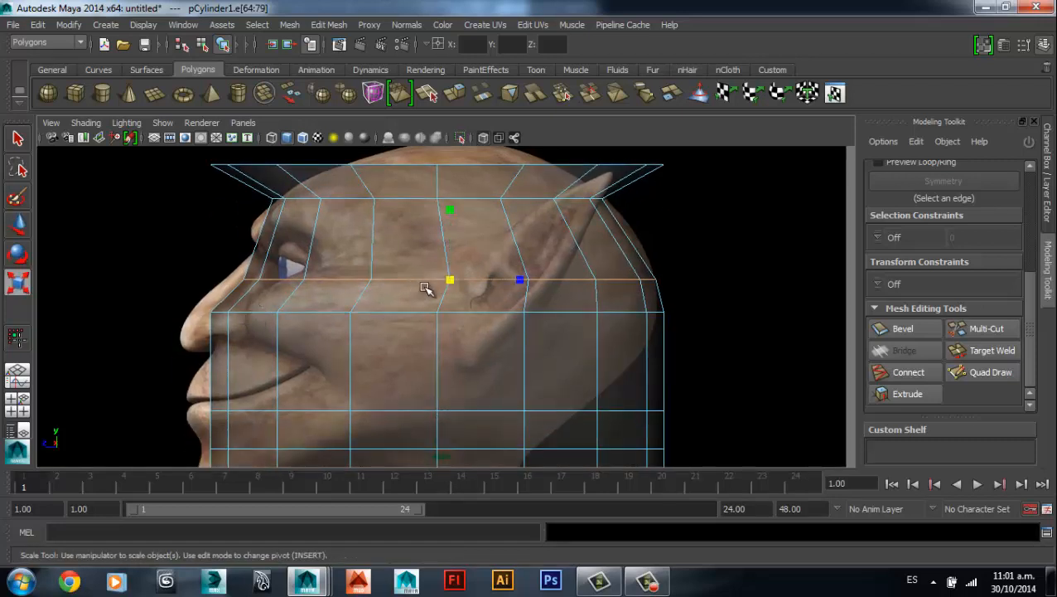
pyautogui.moveTo(520, 280); pyautogui.dragTo(519, 283)
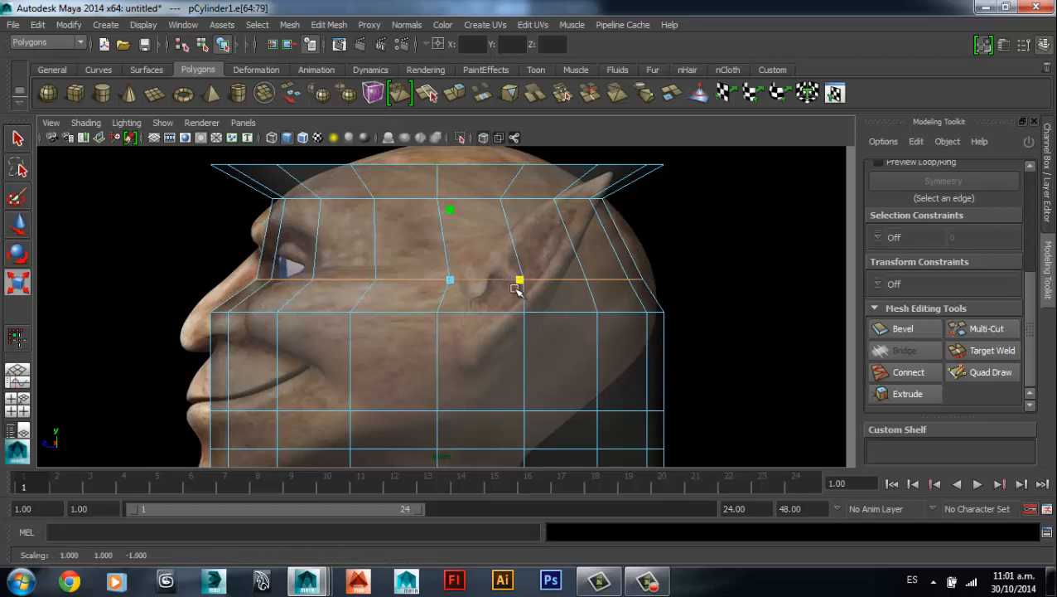
pyautogui.press('w')
pyautogui.moveTo(439, 279)
pyautogui.mouseDown()
pyautogui.moveTo(462, 279)
pyautogui.moveTo(447, 280)
pyautogui.mouseUp()
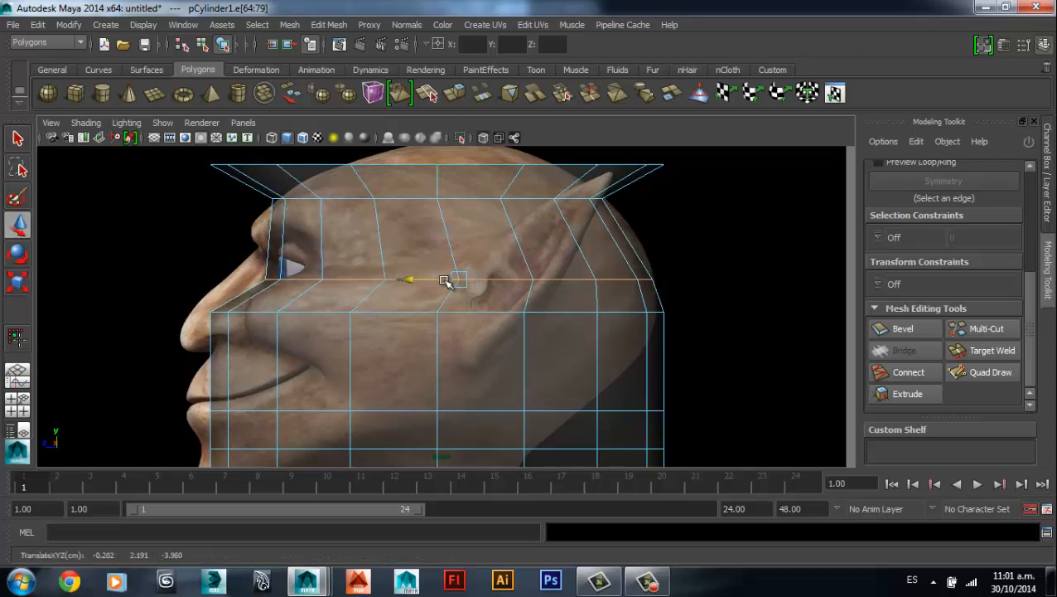
# - Lower the next loop below the eyes to the base of the nose, scale it inward along Z and shift it slightly back
pyautogui.doubleClick(416, 312)
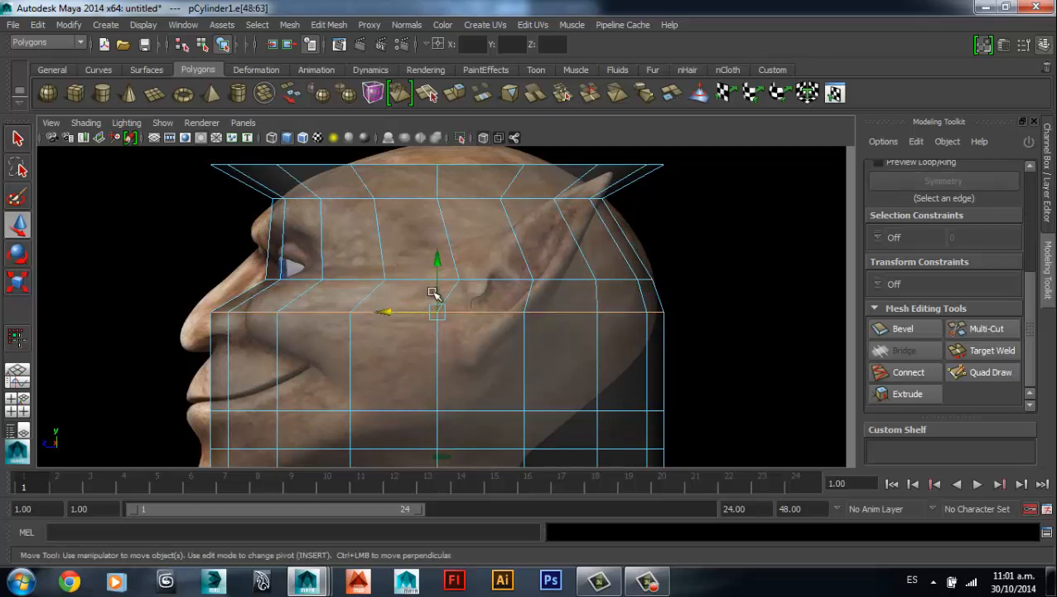
pyautogui.moveTo(433, 291); pyautogui.dragTo(439, 334)
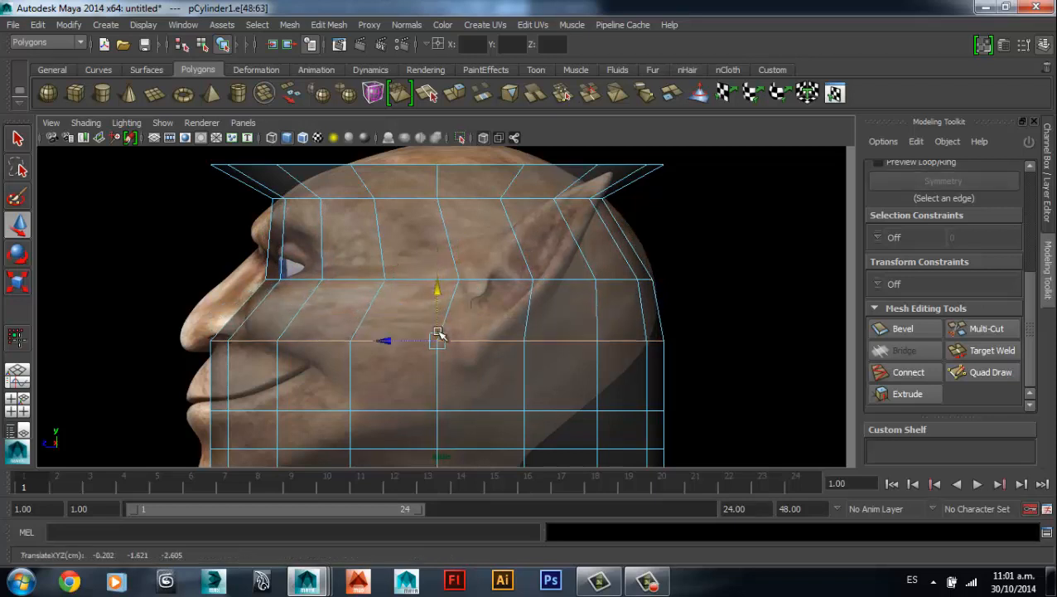
pyautogui.press('r')
pyautogui.moveTo(503, 342); pyautogui.dragTo(495, 354)
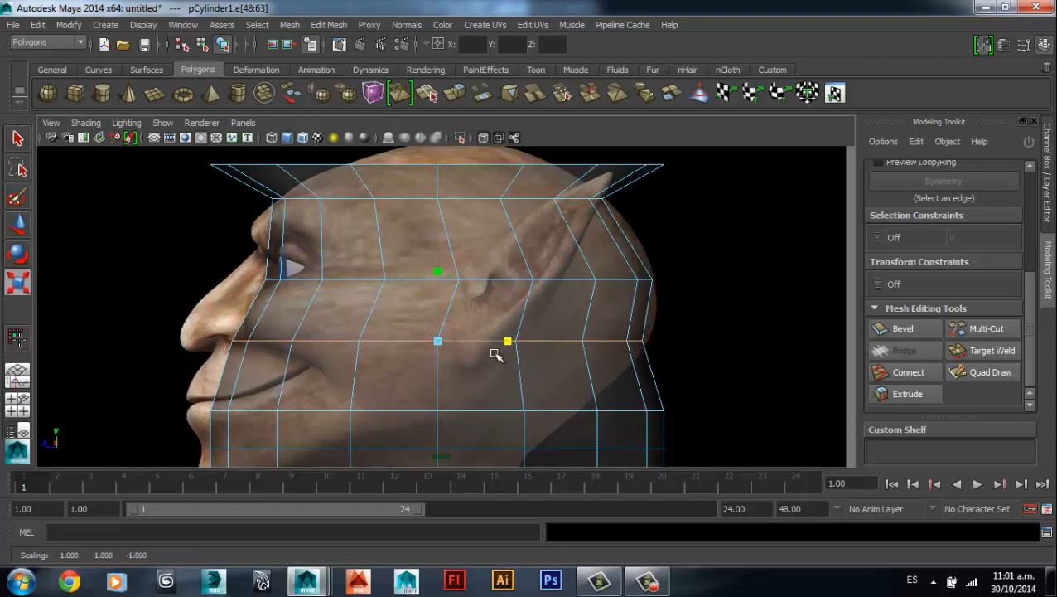
pyautogui.press('w')
pyautogui.moveTo(425, 338); pyautogui.dragTo(421, 341)
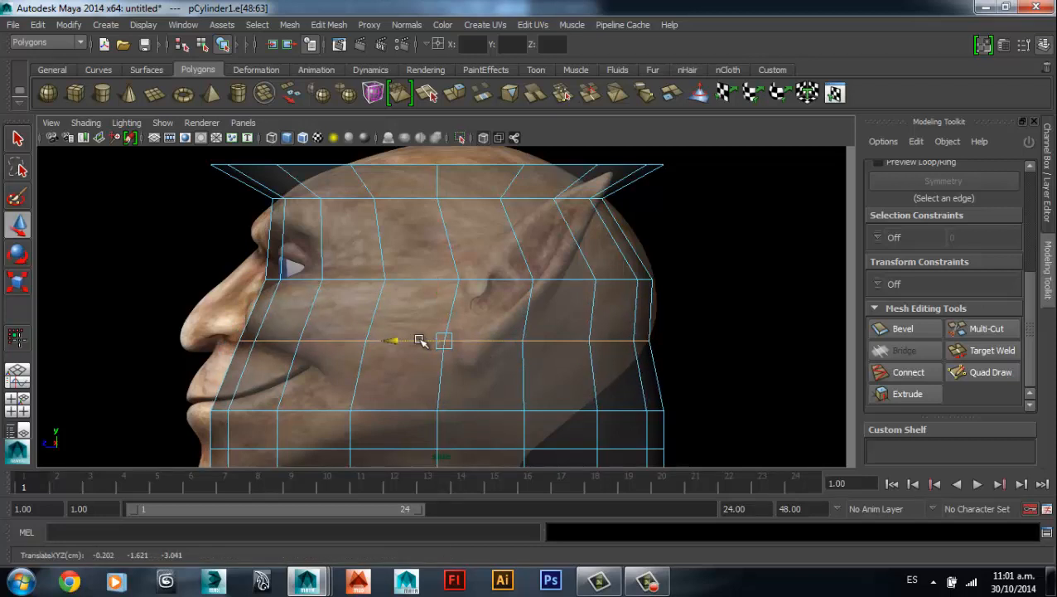
# - Narrow the mouth-level edge loop along Z, move it forward to the lips, and widen it by about 1.03 along Z
pyautogui.press('f')
pyautogui.click(407, 360)
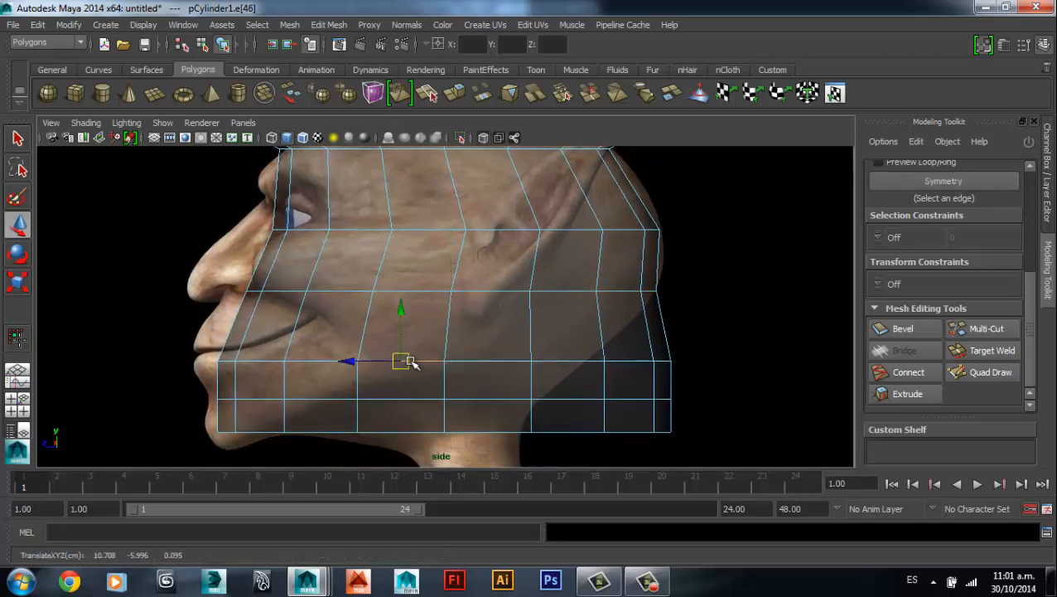
pyautogui.doubleClick(306, 361)
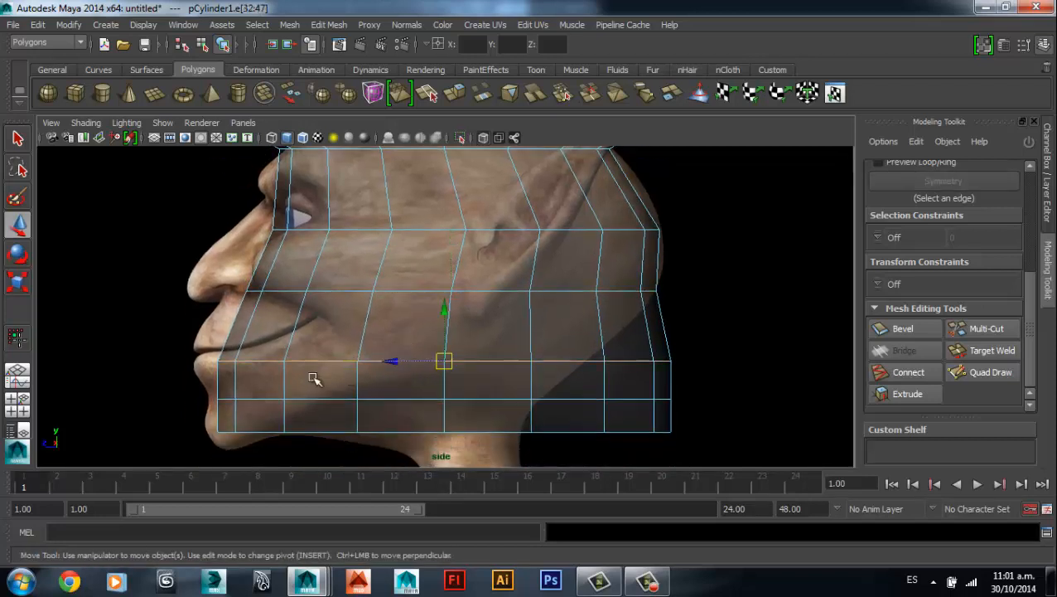
pyautogui.press('r')
pyautogui.moveTo(516, 362); pyautogui.dragTo(502, 363)
pyautogui.press('w')
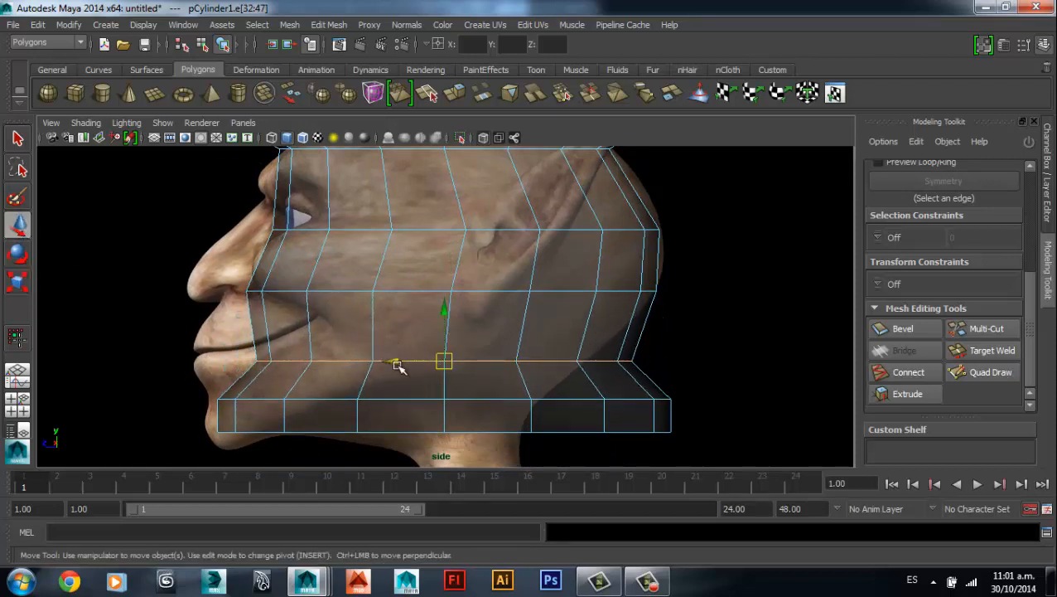
pyautogui.moveTo(395, 363); pyautogui.dragTo(339, 361)
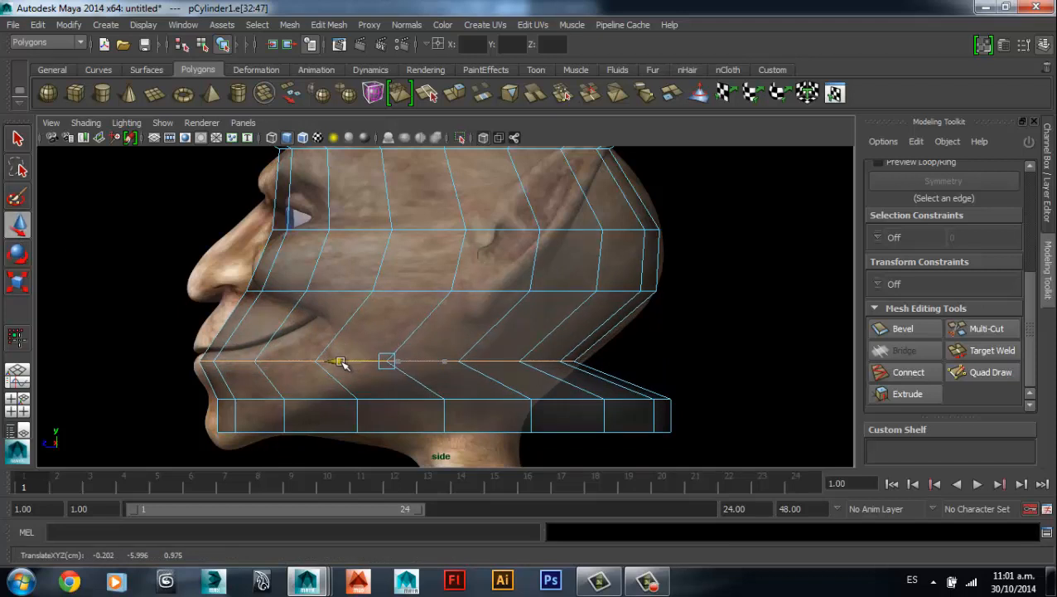
pyautogui.press('r')
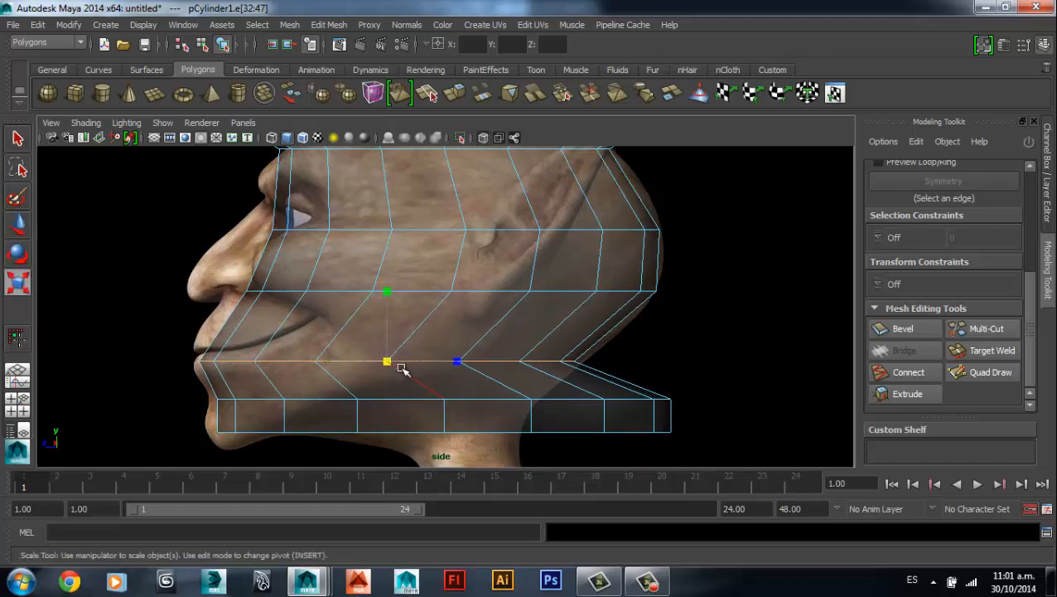
pyautogui.moveTo(458, 363); pyautogui.dragTo(461, 365)
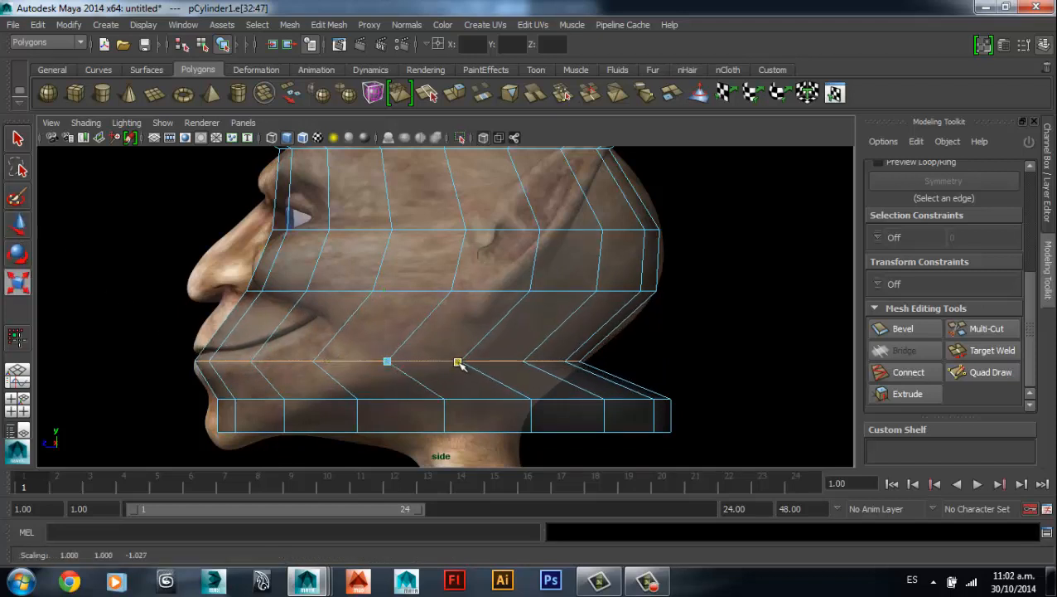
# - Move the edge loop just above the bottom rim forward along Z and scale it inward toward the chin and neck outline
pyautogui.doubleClick(392, 401)
pyautogui.press('w')
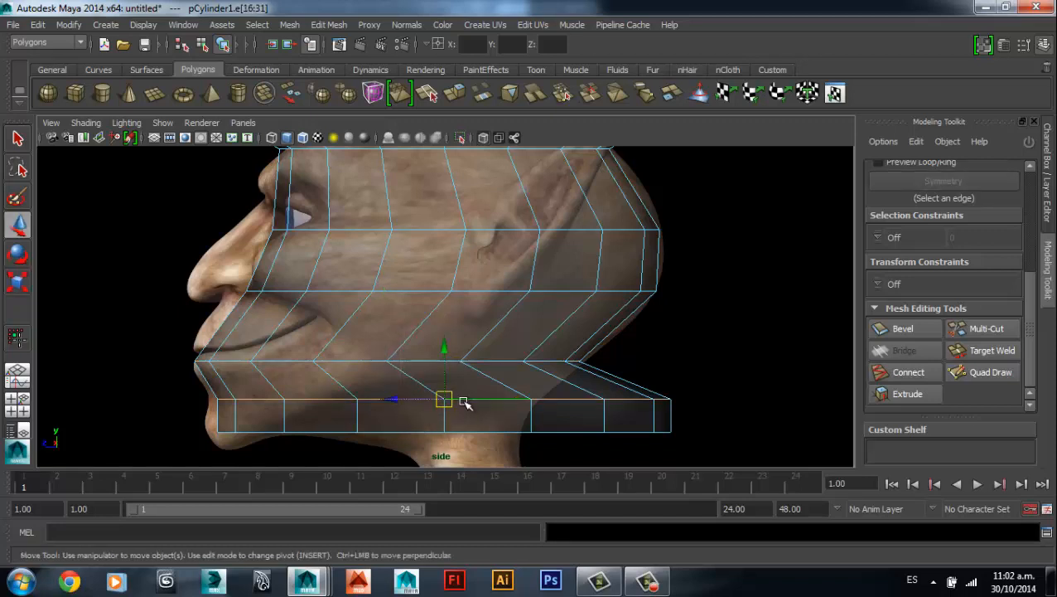
pyautogui.moveTo(416, 400); pyautogui.dragTo(337, 416)
pyautogui.press('r')
pyautogui.moveTo(436, 401); pyautogui.dragTo(412, 406)
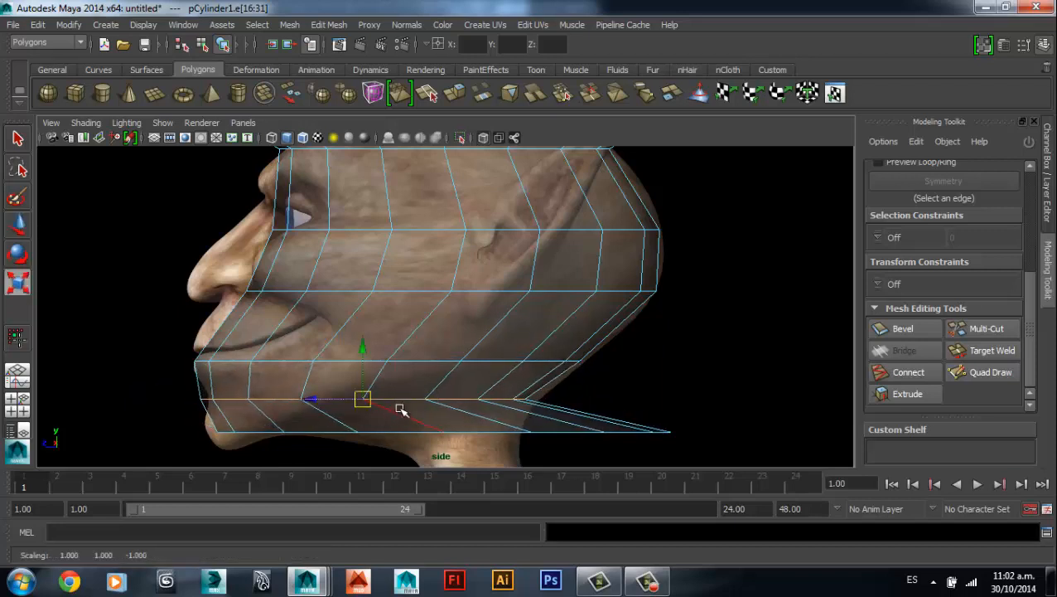
# - Nudge the chin-level loop back, and move the bottom rim forward and scale it to about 0.68 along Z to fit chin and neck
pyautogui.press('w')
pyautogui.moveTo(338, 401); pyautogui.dragTo(345, 403)
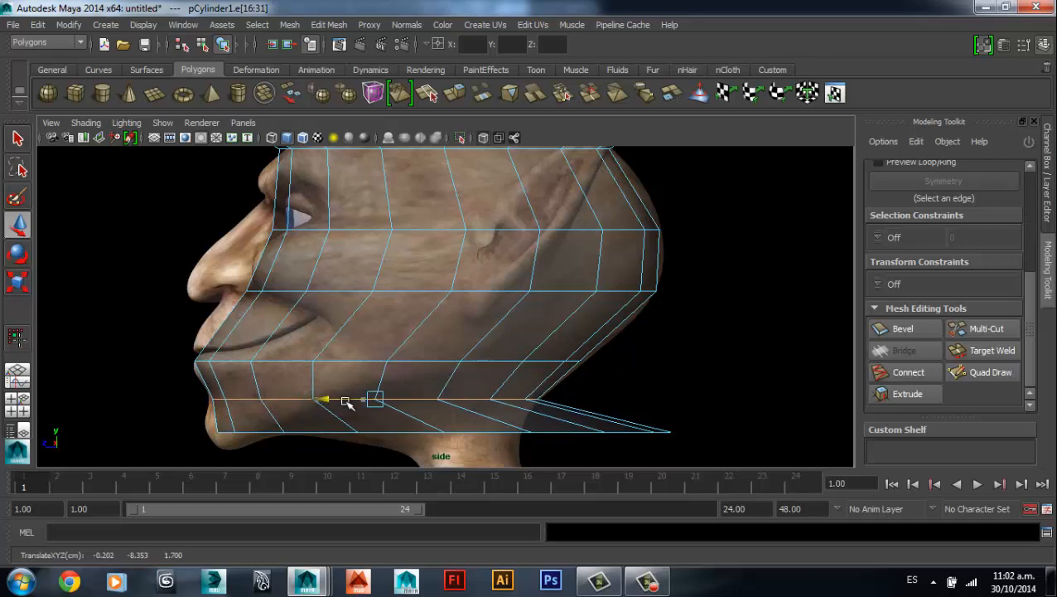
pyautogui.moveTo(206, 429); pyautogui.dragTo(684, 470)
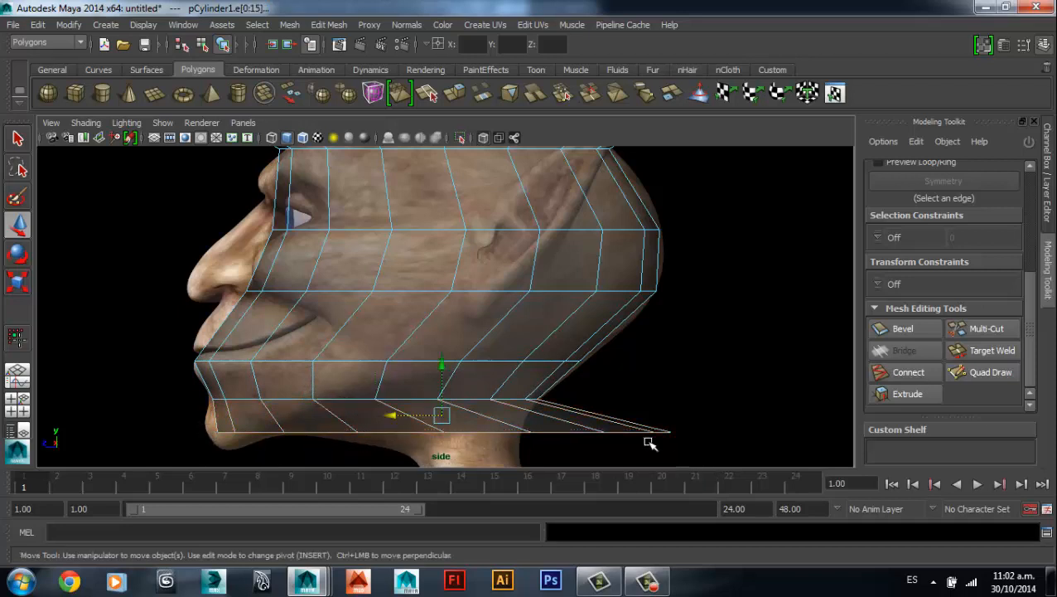
pyautogui.moveTo(414, 399); pyautogui.dragTo(370, 447, button='middle')
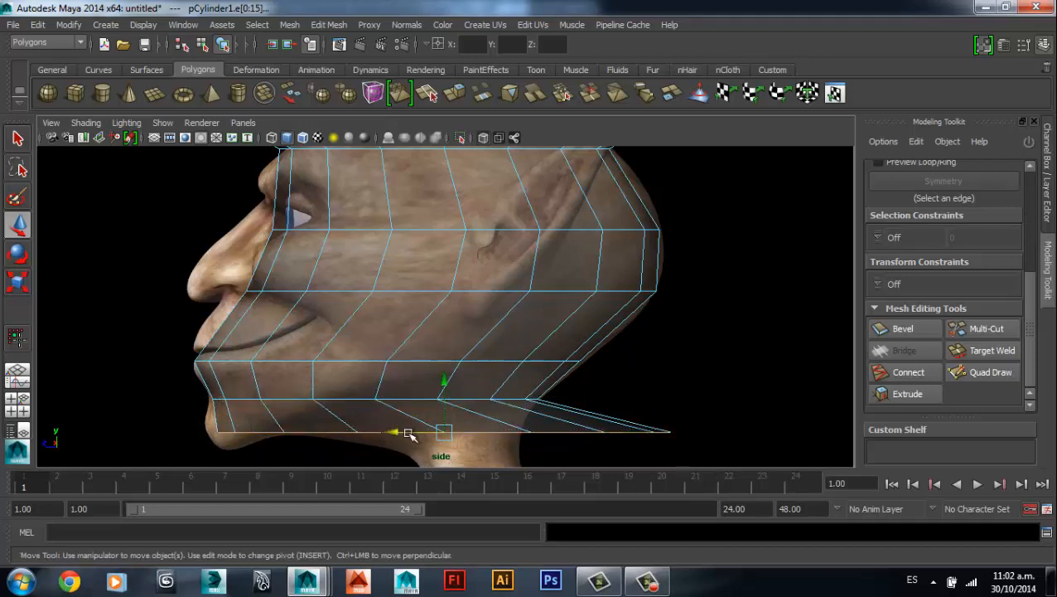
pyautogui.click(368, 437)
pyautogui.hotkey('ctrl', 'z')
pyautogui.moveTo(404, 435); pyautogui.dragTo(317, 434)
pyautogui.press('r')
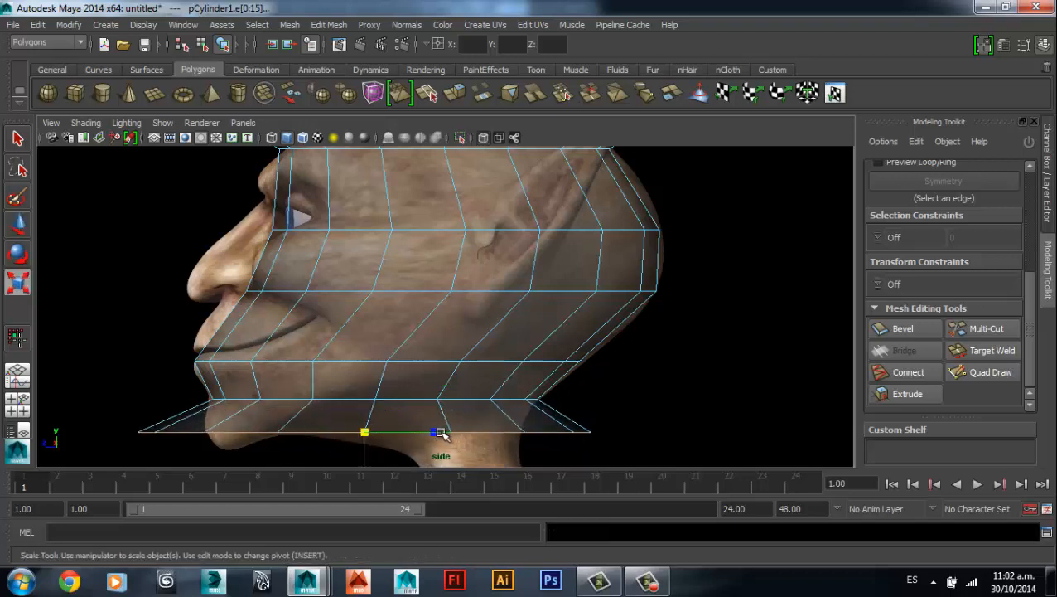
pyautogui.moveTo(439, 432); pyautogui.dragTo(411, 433)
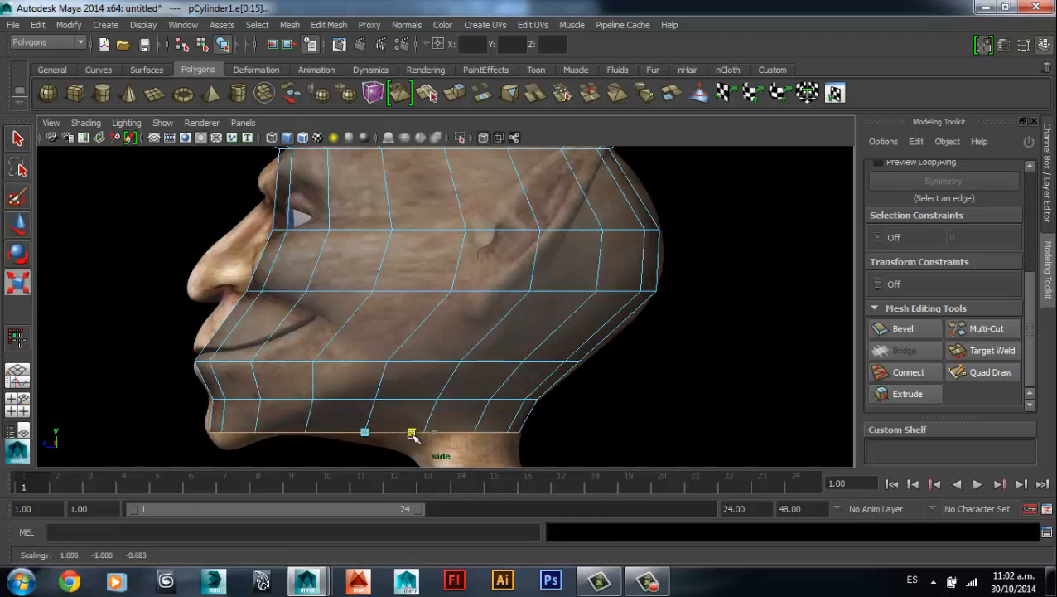
pyautogui.press('w')
# - Accept the student-version save notice, scale the top rim to about 0.49 along Z and shift it slightly toward the back of the head
pyautogui.keyDown('alt'); pyautogui.moveTo(420, 309); pyautogui.dragTo(261, 265, button='middle'); pyautogui.keyUp('alt')
pyautogui.moveTo(193, 226); pyautogui.dragTo(765, 273)
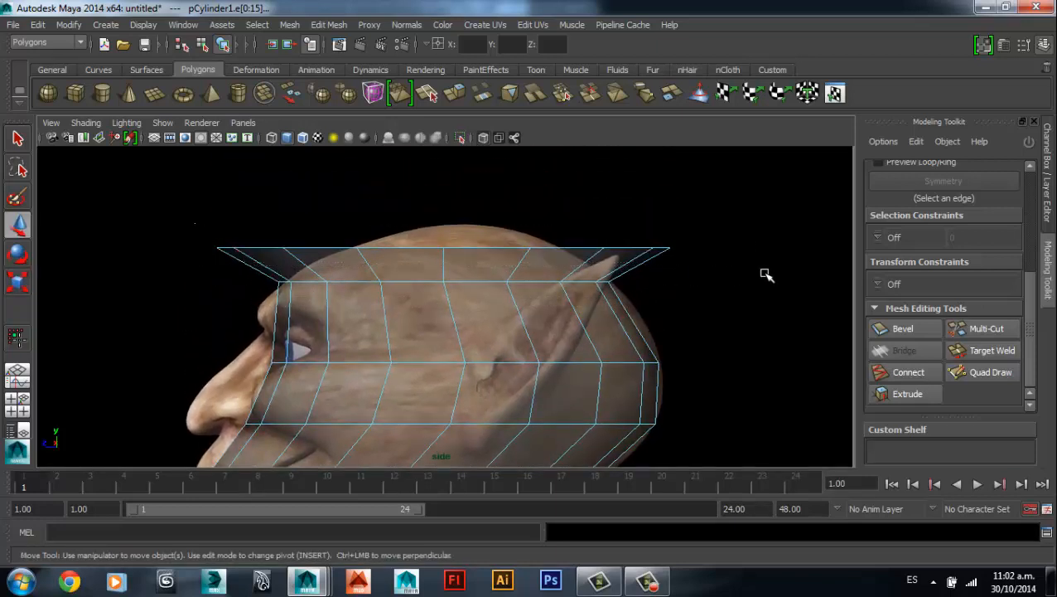
pyautogui.moveTo(651, 280); pyautogui.dragTo(212, 302)
pyautogui.hotkey('ctrl', 's')
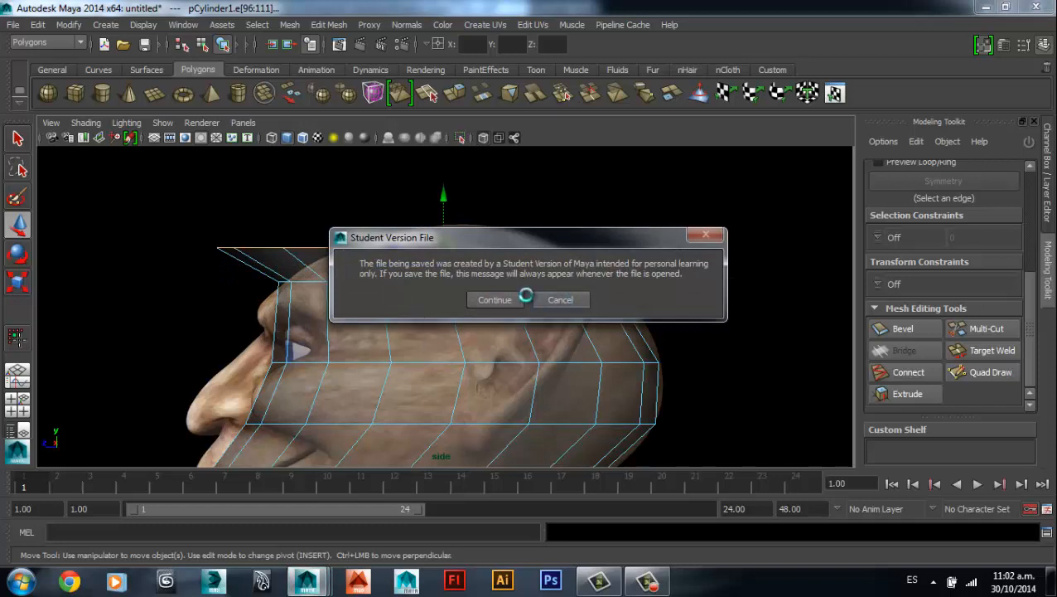
pyautogui.click(493, 299)
pyautogui.press('r')
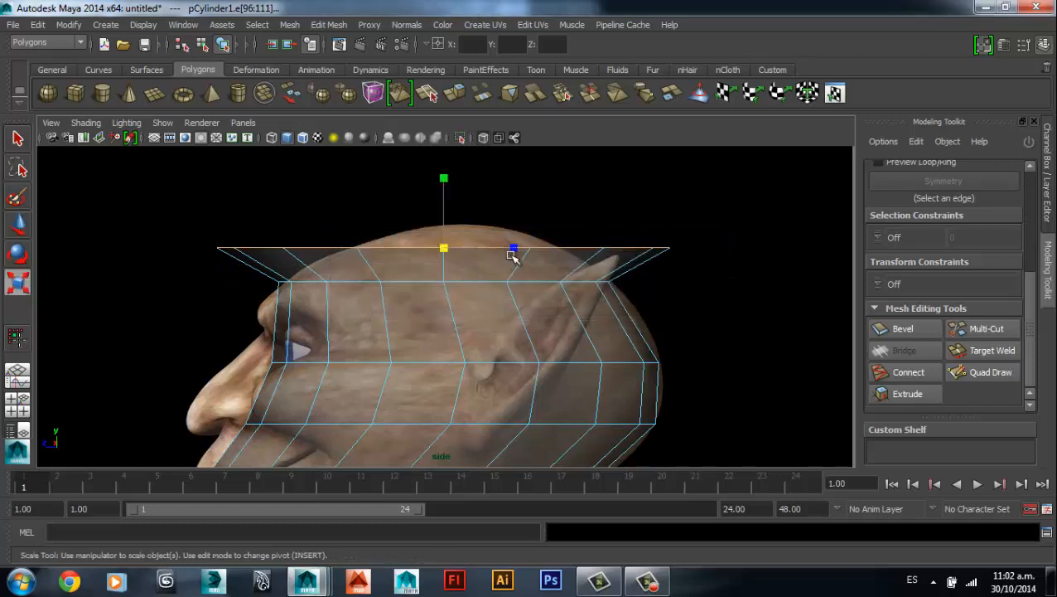
pyautogui.moveTo(513, 255); pyautogui.dragTo(479, 258)
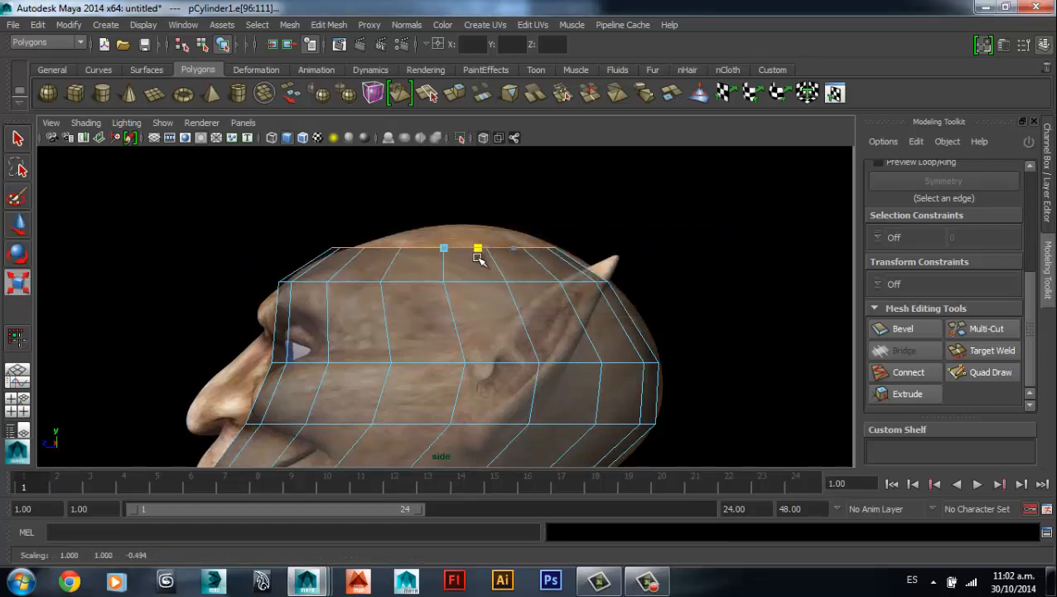
pyautogui.press('w')
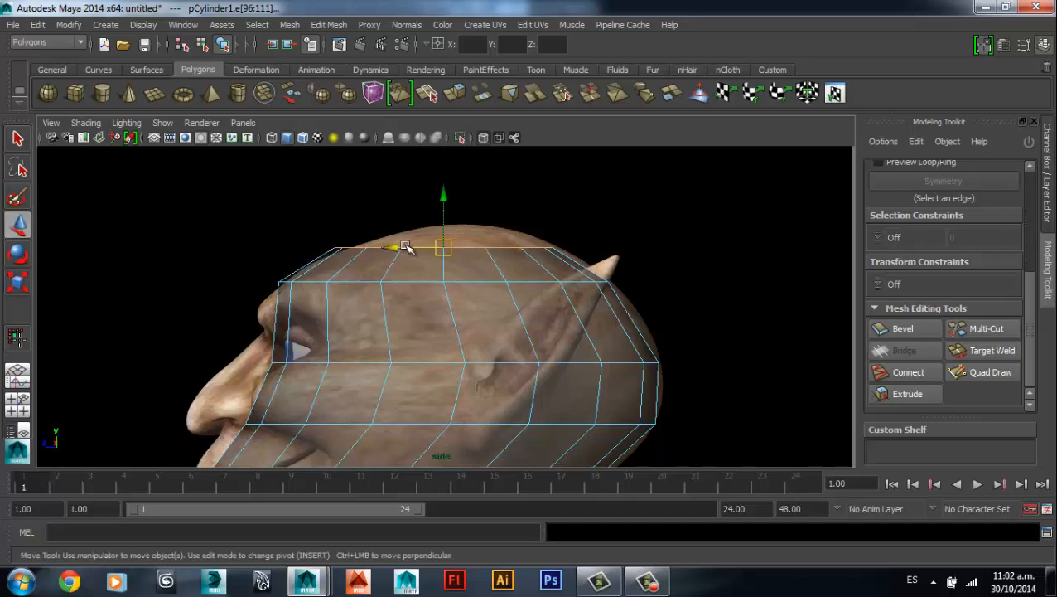
pyautogui.moveTo(404, 247); pyautogui.dragTo(412, 247)
# - Show the top of the head in the front view and switch the mesh to vertex selection
pyautogui.keyDown('alt'); pyautogui.moveTo(415, 242); pyautogui.dragTo(436, 210, button='middle'); pyautogui.keyUp('alt')
pyautogui.scroll(-3, 436, 210)
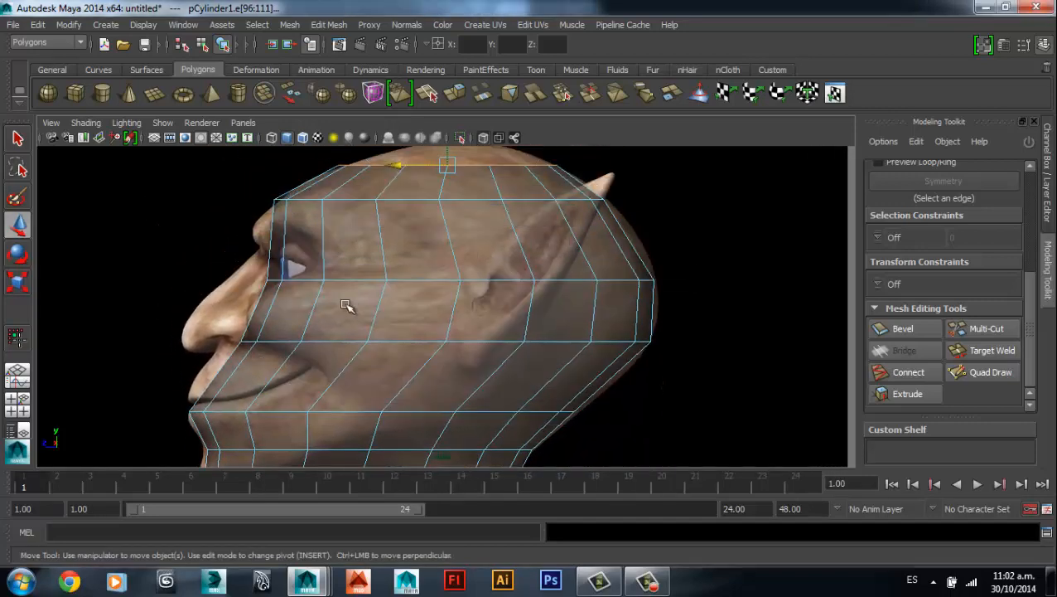
pyautogui.press('space')
pyautogui.press('space')
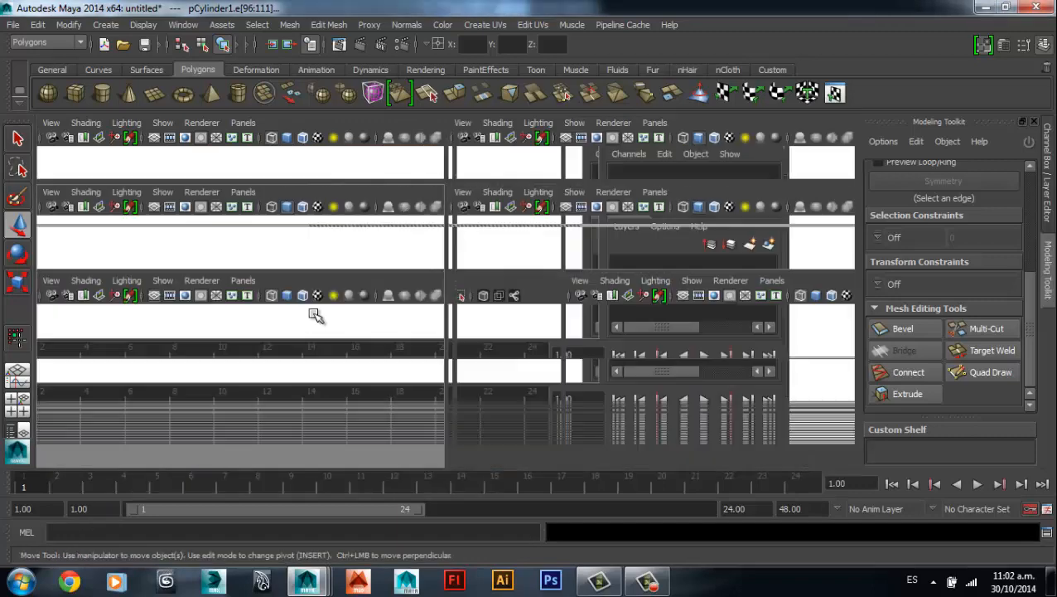
pyautogui.scroll(3, 319, 302)
pyautogui.keyDown('alt'); pyautogui.moveTo(325, 298); pyautogui.dragTo(401, 422, button='middle'); pyautogui.keyUp('alt')
pyautogui.moveTo(390, 228); pyautogui.dragTo(329, 241, button='right')
pyautogui.keyDown('alt'); pyautogui.moveTo(355, 218); pyautogui.dragTo(368, 313, button='middle'); pyautogui.keyUp('alt')
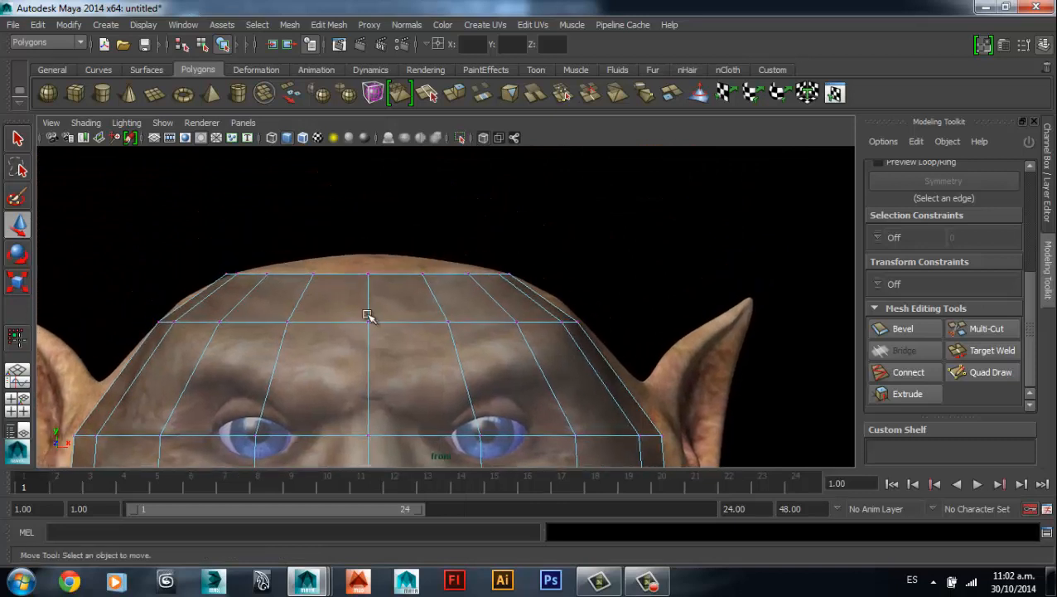
pyautogui.scroll(2, 372, 307)
pyautogui.click(345, 266)
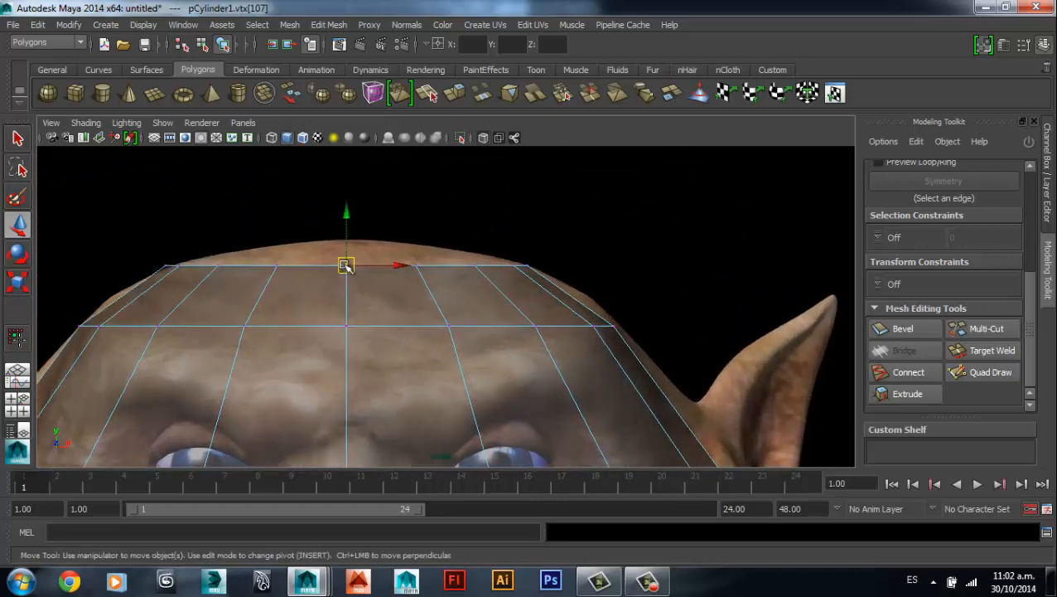
pyautogui.moveTo(346, 265); pyautogui.dragTo(347, 290)
pyautogui.hotkey('ctrl', 'z')
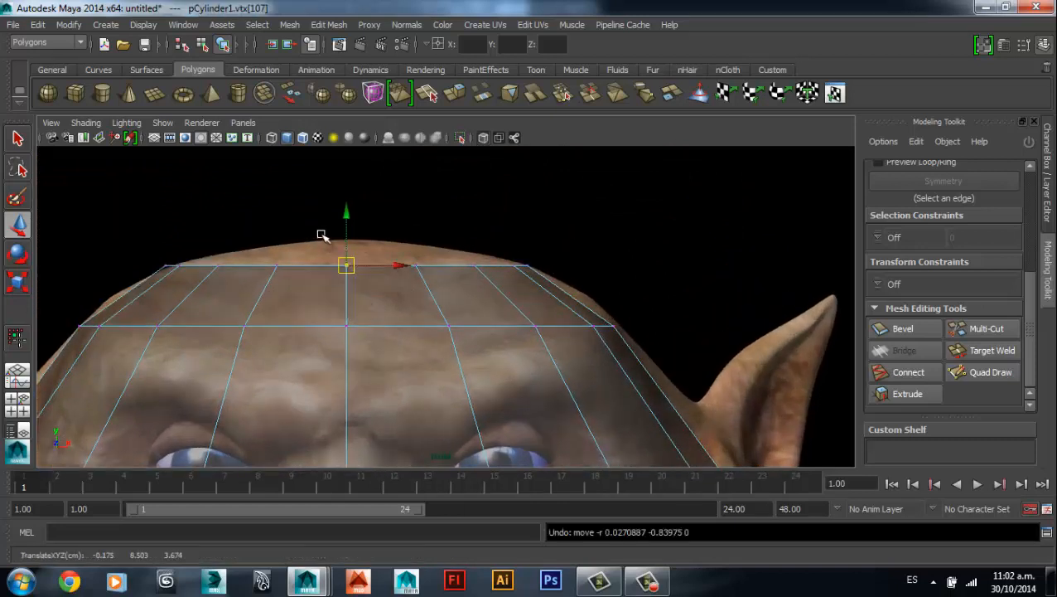
# - Raise the top rim's centre vertices and the two neighbouring pairs on each side to follow the skull outline in the front view
pyautogui.click(346, 266)
pyautogui.moveTo(345, 240); pyautogui.dragTo(341, 219)
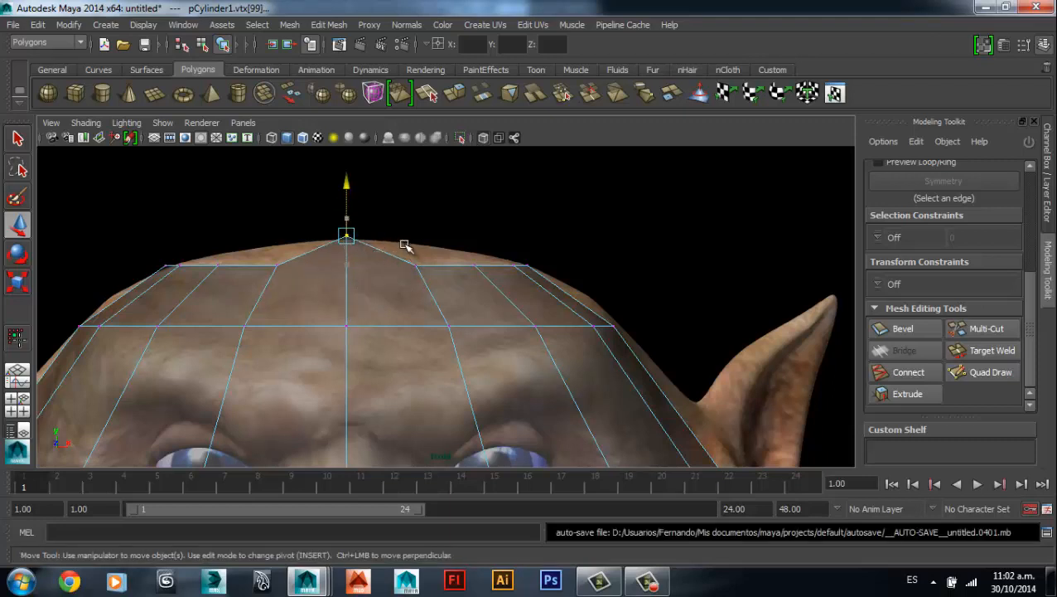
pyautogui.click(415, 265)
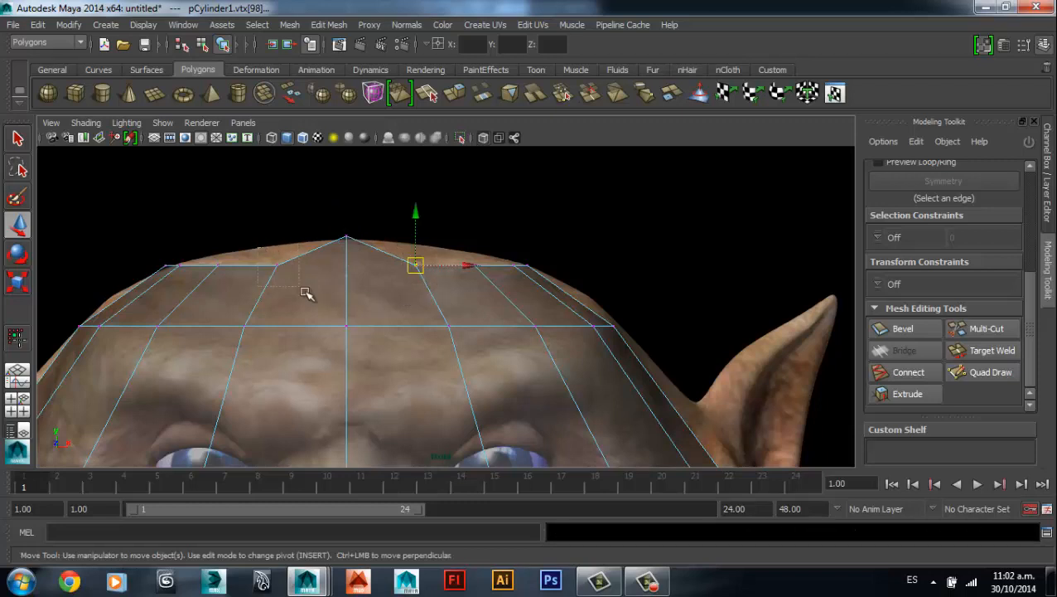
pyautogui.keyDown('shift'); pyautogui.moveTo(306, 294); pyautogui.dragTo(307, 294); pyautogui.keyUp('shift')
pyautogui.moveTo(349, 239); pyautogui.dragTo(352, 219)
pyautogui.click(474, 265)
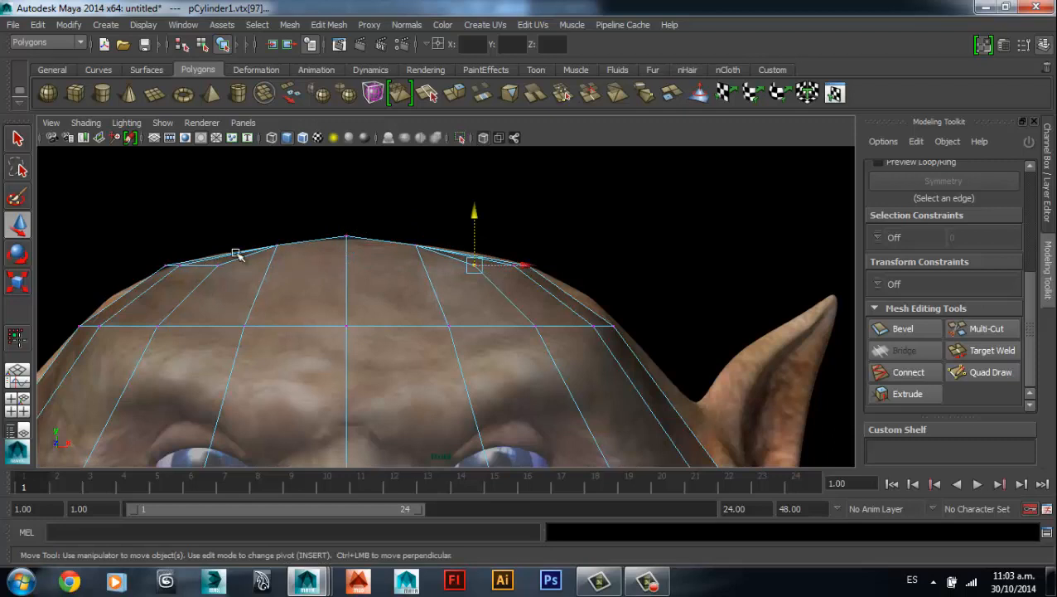
pyautogui.keyDown('shift'); pyautogui.moveTo(205, 246); pyautogui.dragTo(242, 285); pyautogui.keyUp('shift')
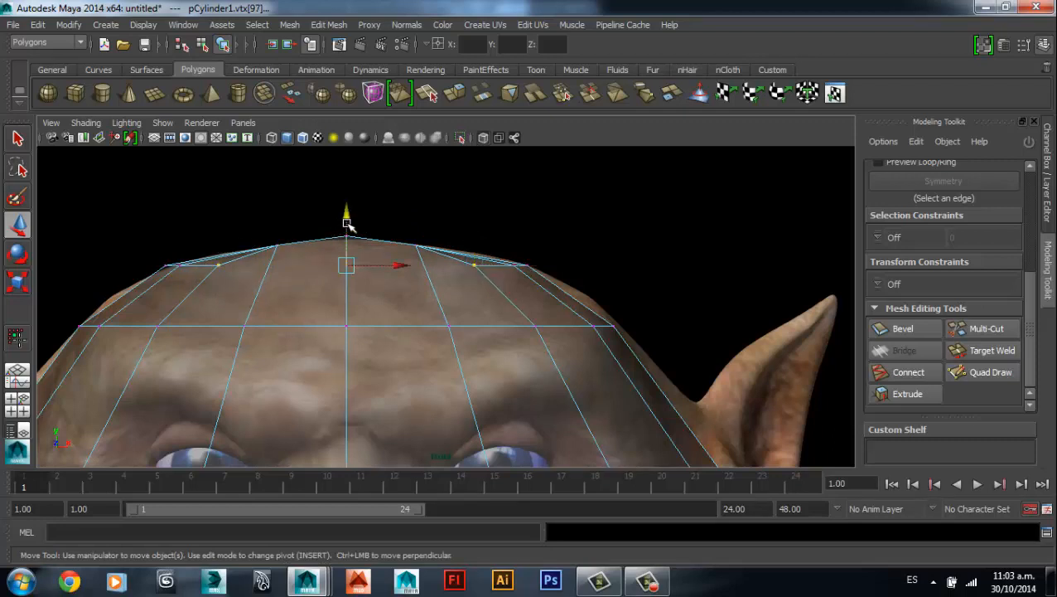
pyautogui.moveTo(348, 224); pyautogui.dragTo(349, 214)
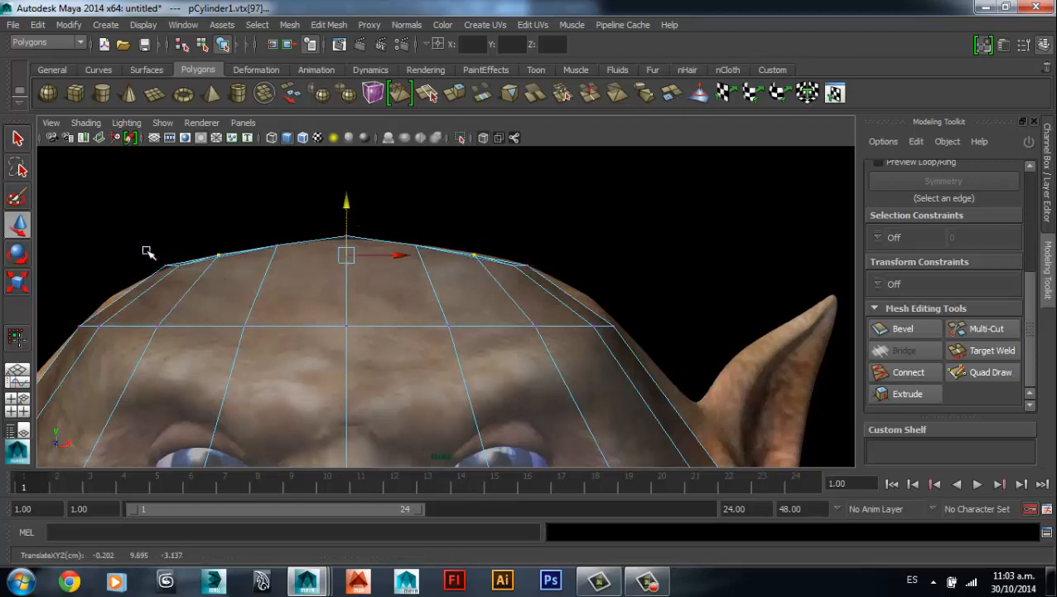
# - Lower the outermost vertices on both sides of the top rim and scale them outward to about 1.23 along X to meet the skull outline
pyautogui.moveTo(153, 255); pyautogui.dragTo(172, 266)
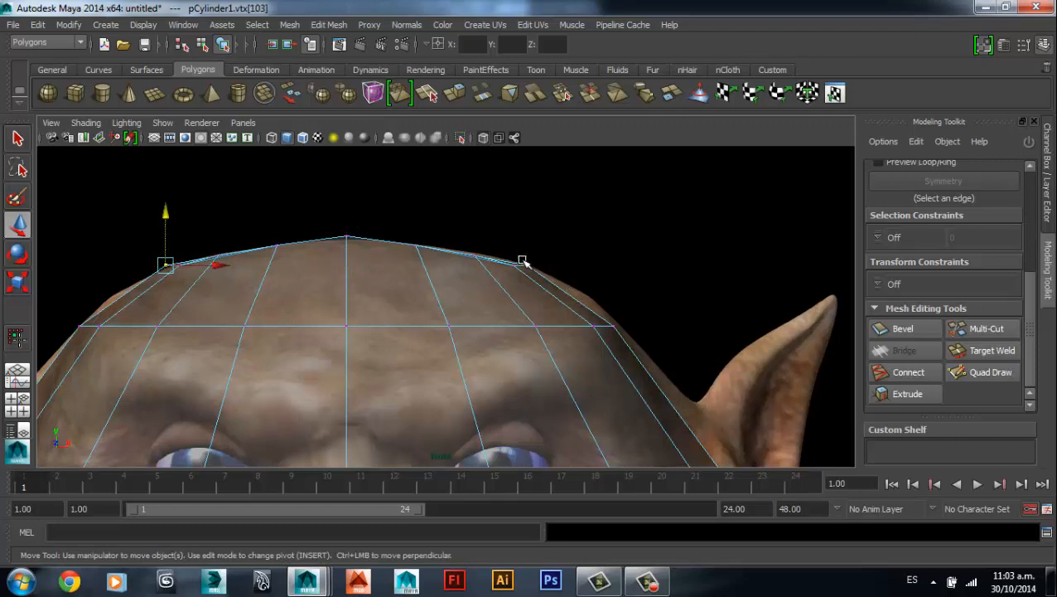
pyautogui.keyDown('shift'); pyautogui.moveTo(546, 273); pyautogui.dragTo(546, 274); pyautogui.keyUp('shift')
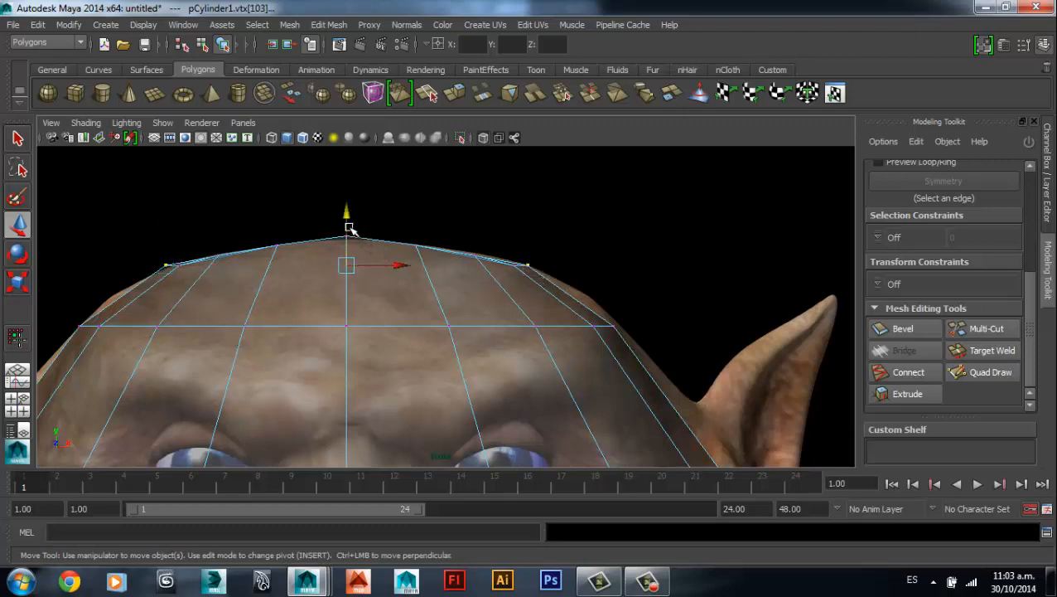
pyautogui.moveTo(346, 230); pyautogui.dragTo(346, 248)
pyautogui.click(19, 282)
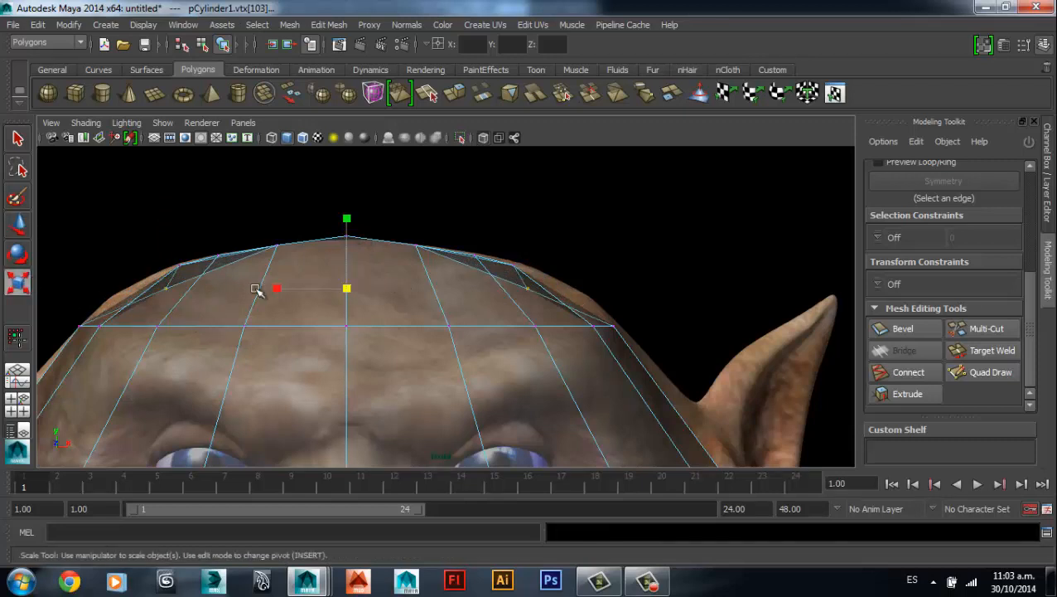
pyautogui.moveTo(278, 288); pyautogui.dragTo(260, 289)
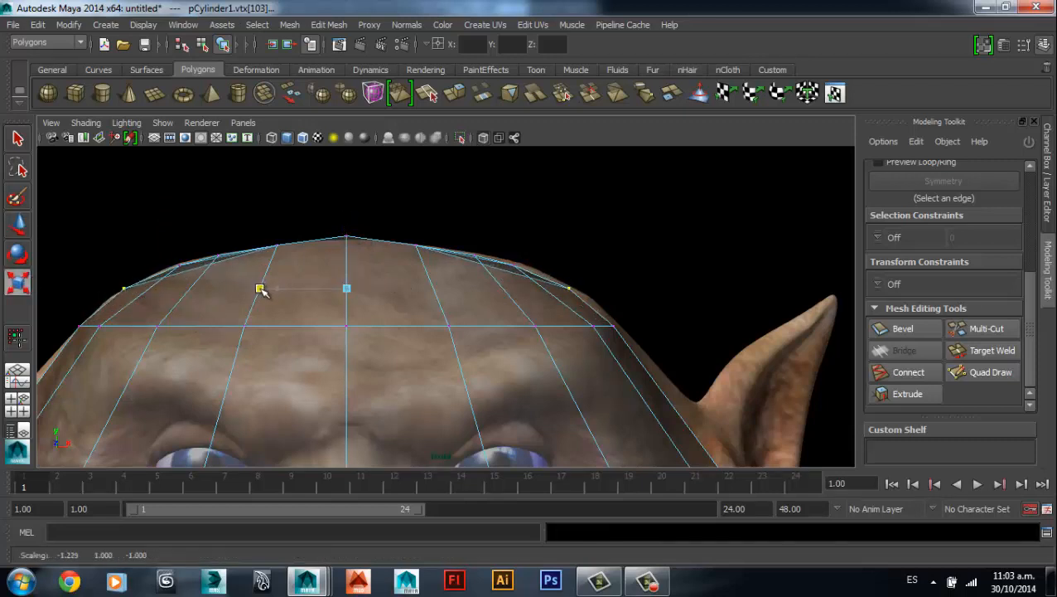
pyautogui.keyDown('alt'); pyautogui.moveTo(397, 345); pyautogui.dragTo(388, 247, button='middle'); pyautogui.keyUp('alt')
pyautogui.scroll(-2, 409, 331)
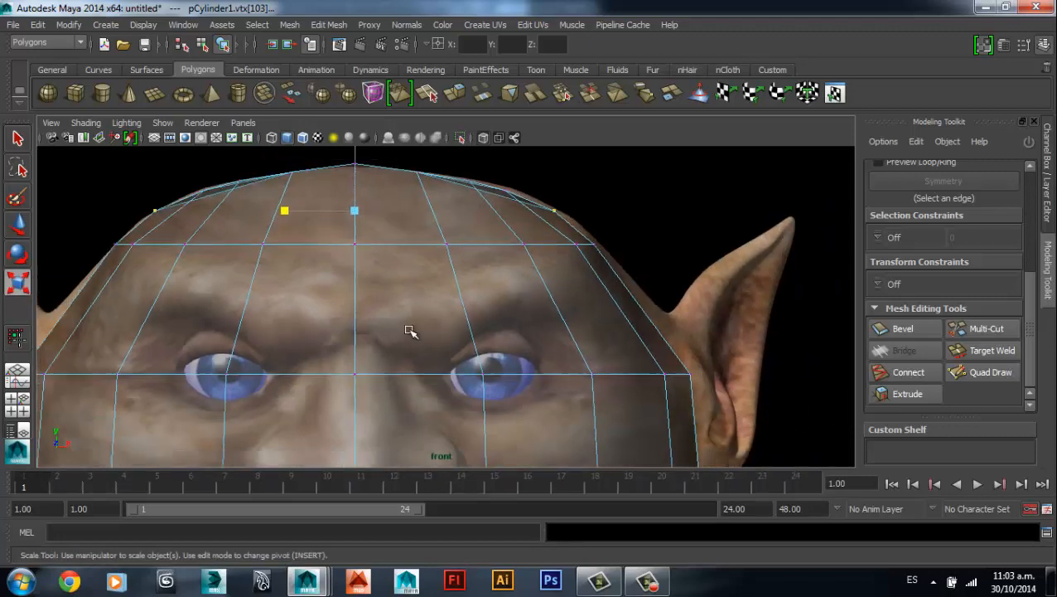
pyautogui.keyDown('alt'); pyautogui.moveTo(405, 331); pyautogui.dragTo(401, 231, button='middle'); pyautogui.keyUp('alt')
pyautogui.scroll(-1, 401, 231)
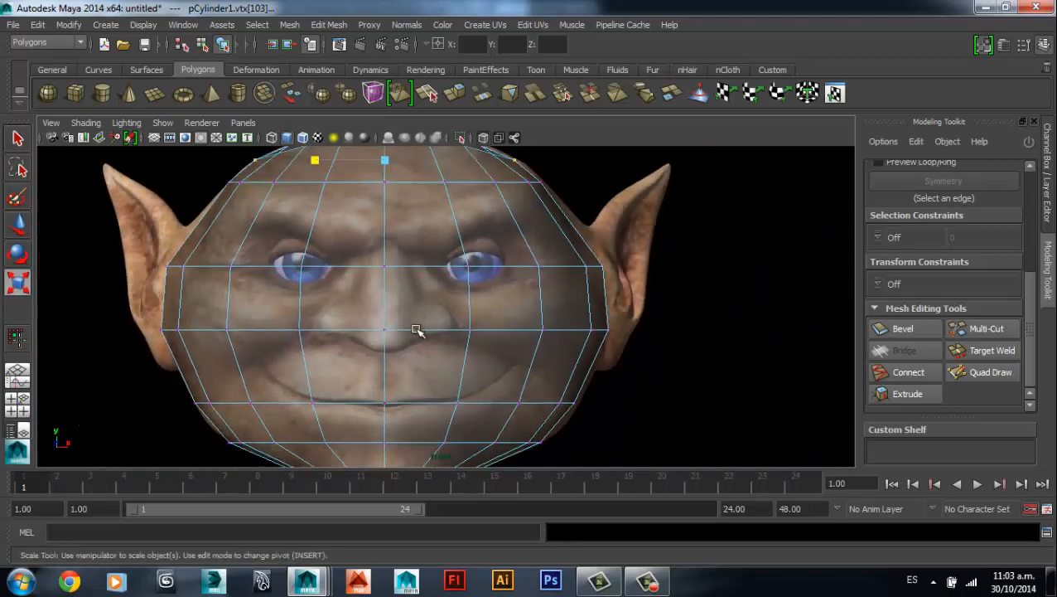
pyautogui.keyDown('alt'); pyautogui.moveTo(420, 330); pyautogui.dragTo(389, 229, button='middle'); pyautogui.keyUp('alt')
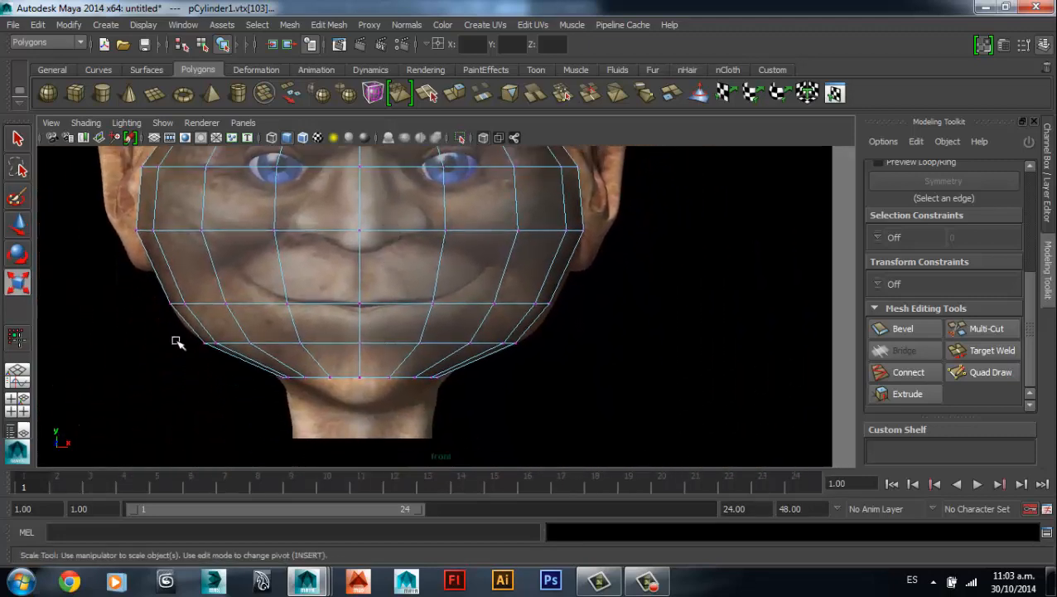
pyautogui.moveTo(162, 328); pyautogui.dragTo(516, 358)
# - In the side view, lower the front and rear vertex groups of the top rim onto the skull outline
pyautogui.press('space')
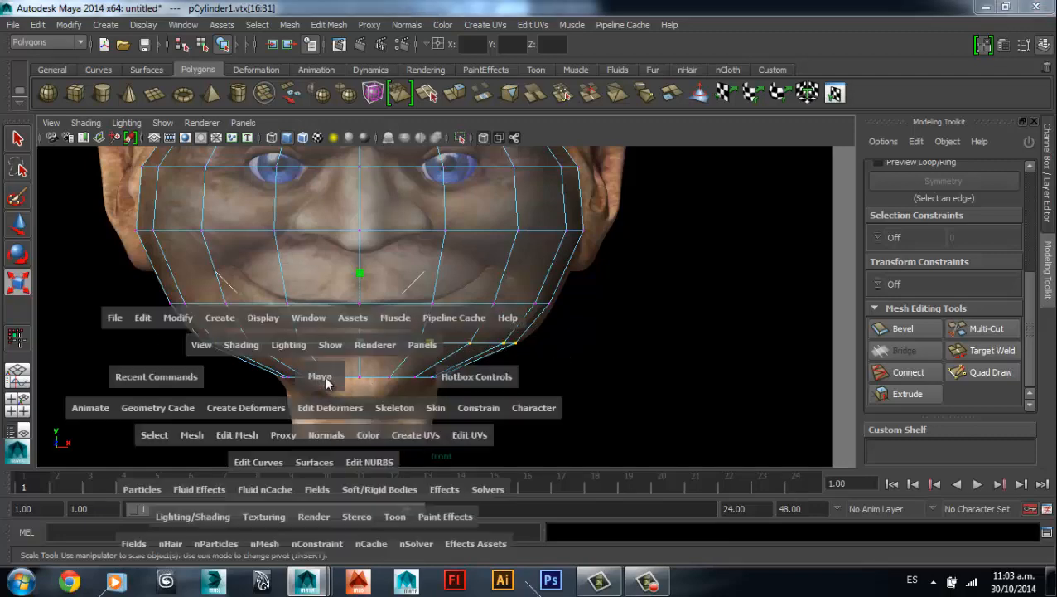
pyautogui.press('space')
pyautogui.keyDown('alt'); pyautogui.moveTo(448, 312); pyautogui.dragTo(422, 291, button='middle'); pyautogui.keyUp('alt')
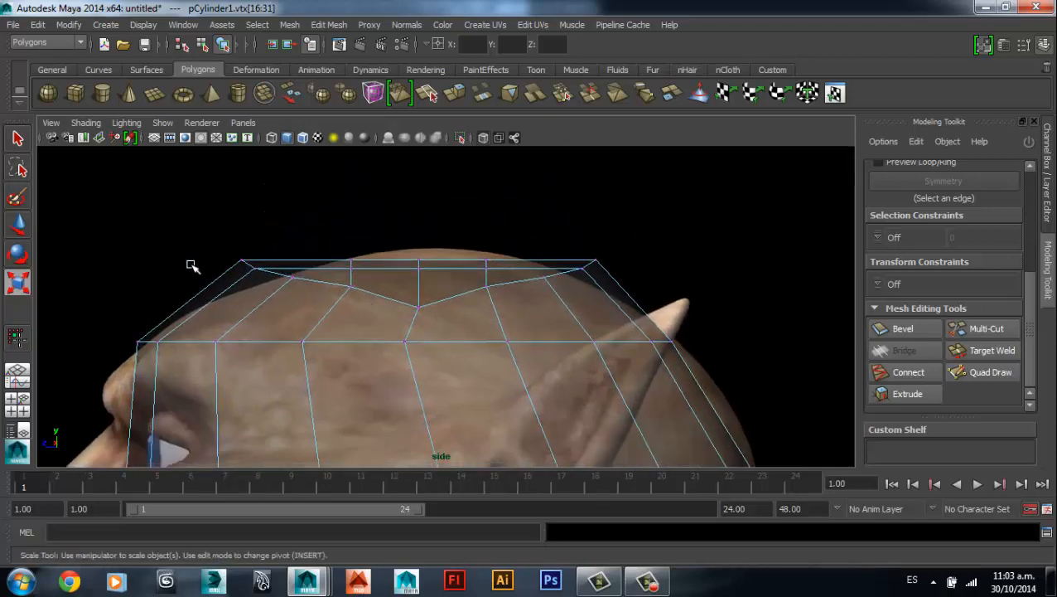
pyautogui.moveTo(204, 247); pyautogui.dragTo(313, 300)
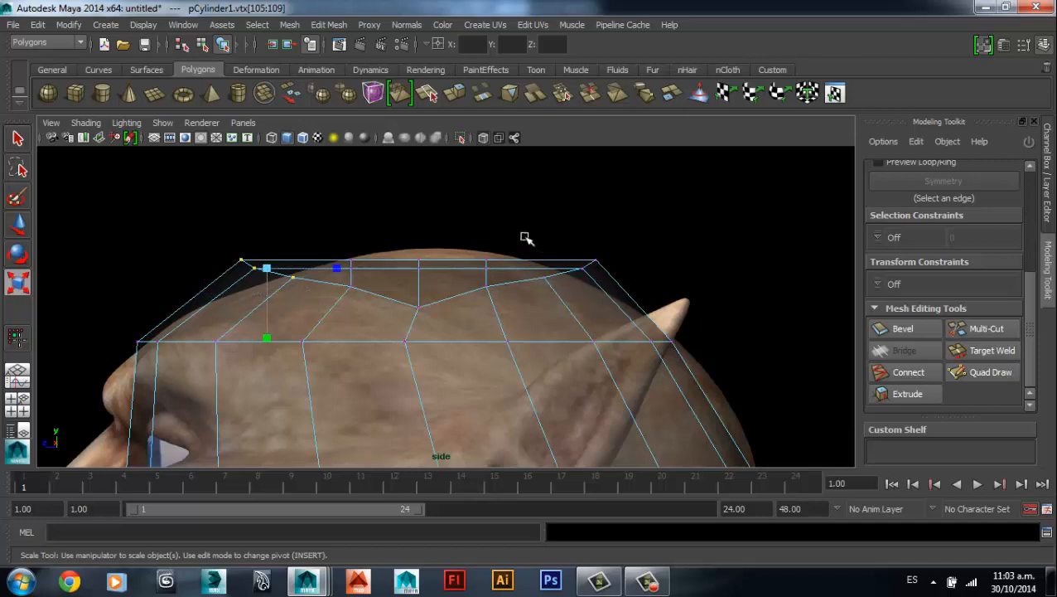
pyautogui.hotkey('ctrl', 'z')
pyautogui.press('e')
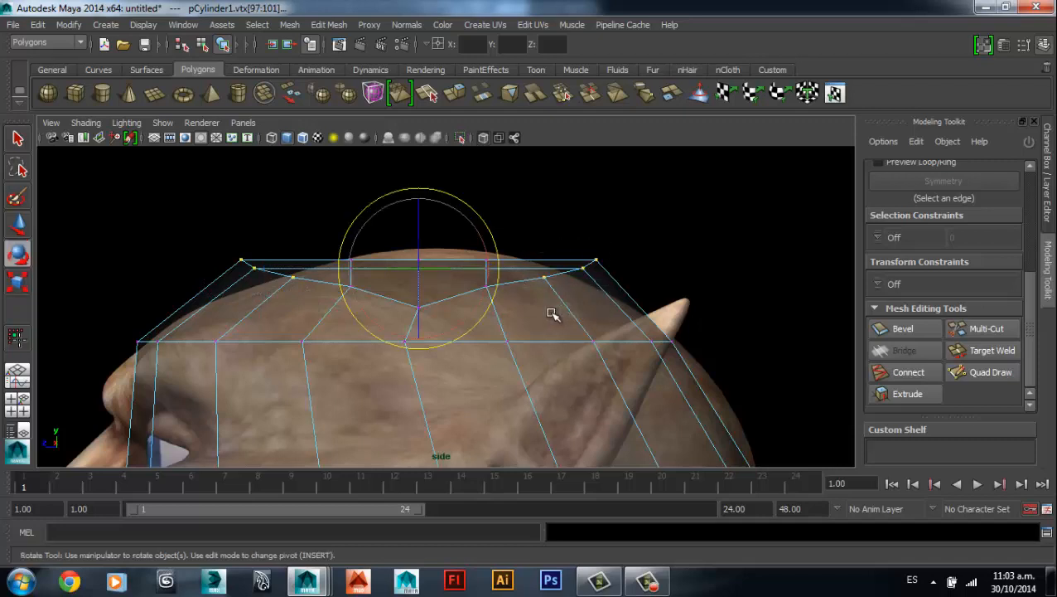
pyautogui.press('w')
pyautogui.moveTo(419, 234); pyautogui.dragTo(423, 265)
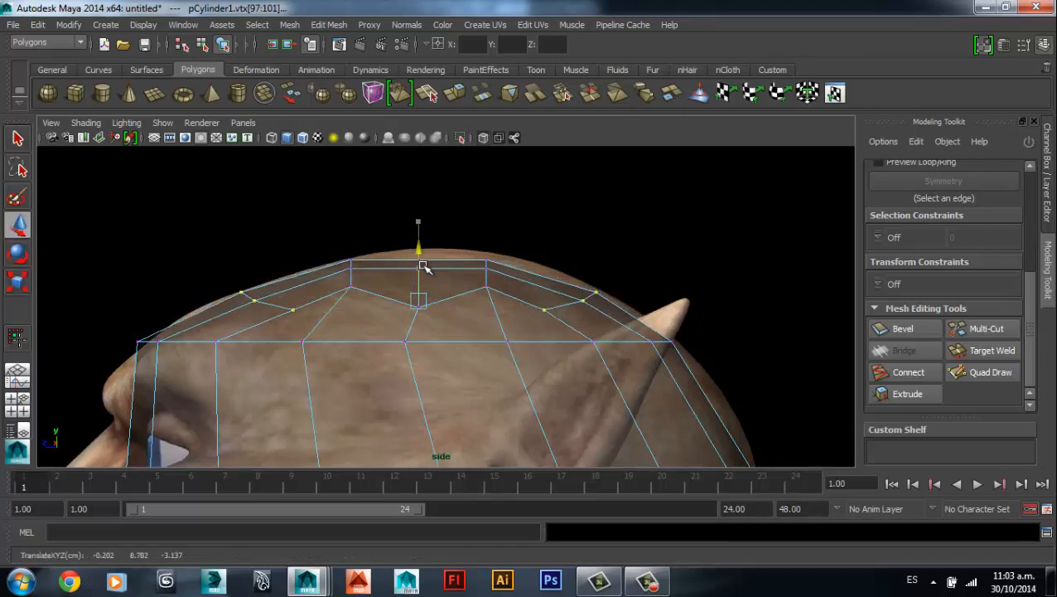
# - In the side view, raise the top rim's middle vertex group and the group behind it onto the skull outline, and shift the rear group backward
pyautogui.click(352, 252)
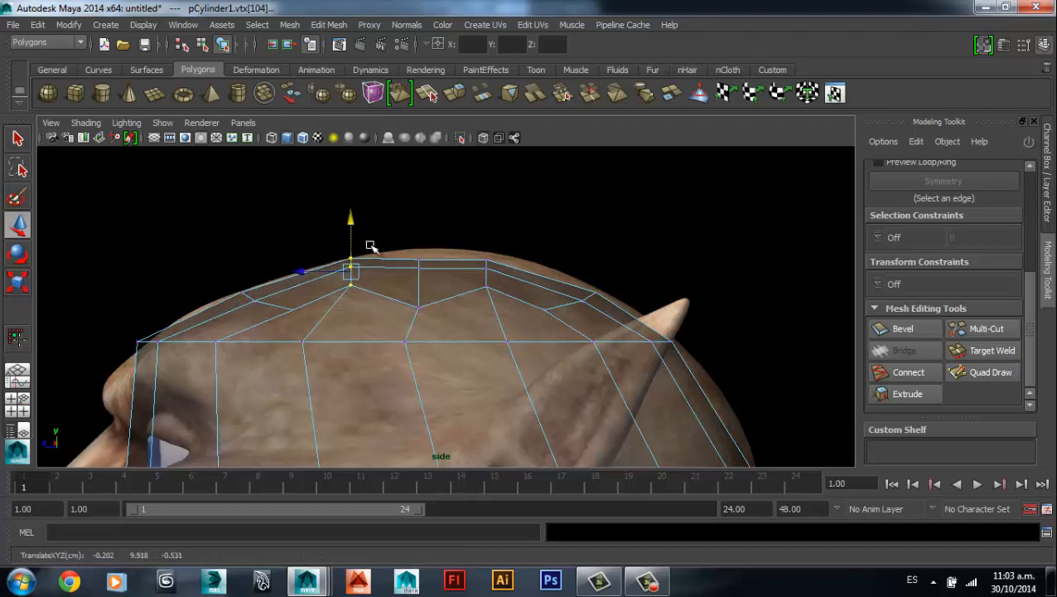
pyautogui.click(431, 285)
pyautogui.moveTo(422, 283); pyautogui.dragTo(424, 266)
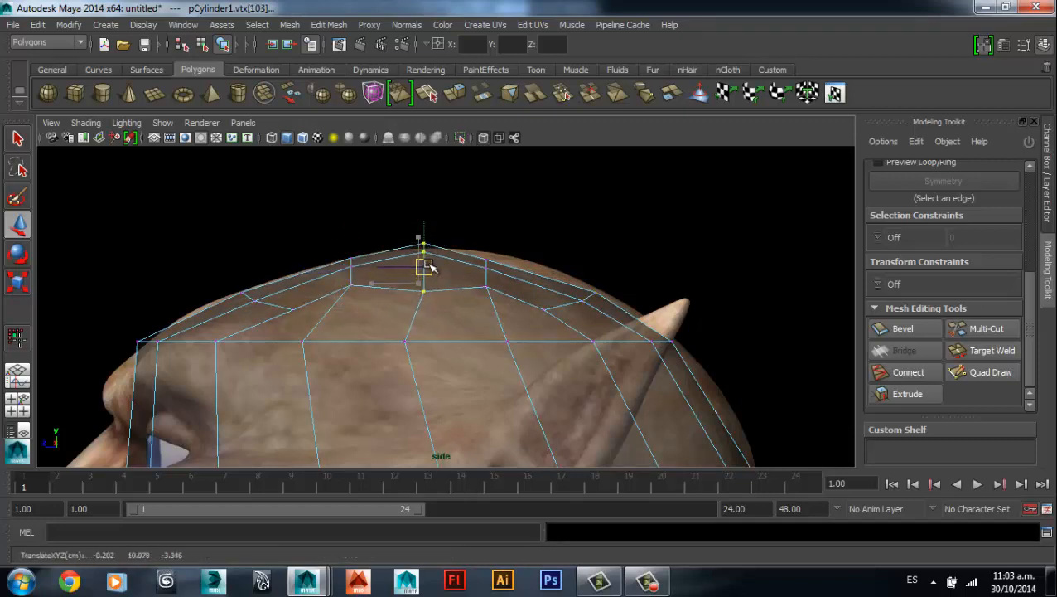
pyautogui.click(486, 272)
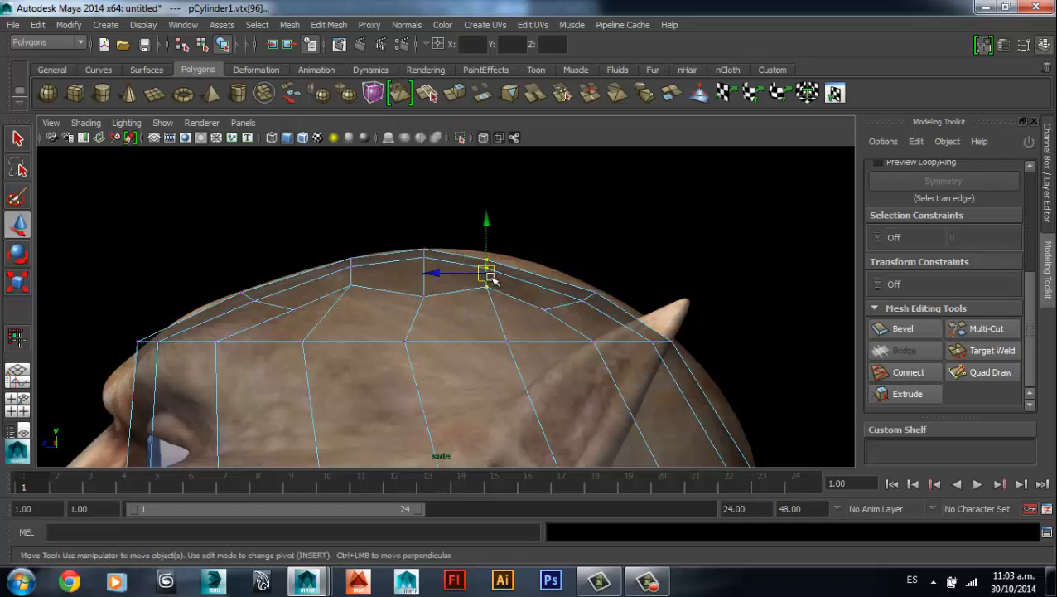
pyautogui.moveTo(489, 276); pyautogui.dragTo(497, 263)
pyautogui.moveTo(564, 265); pyautogui.dragTo(577, 327)
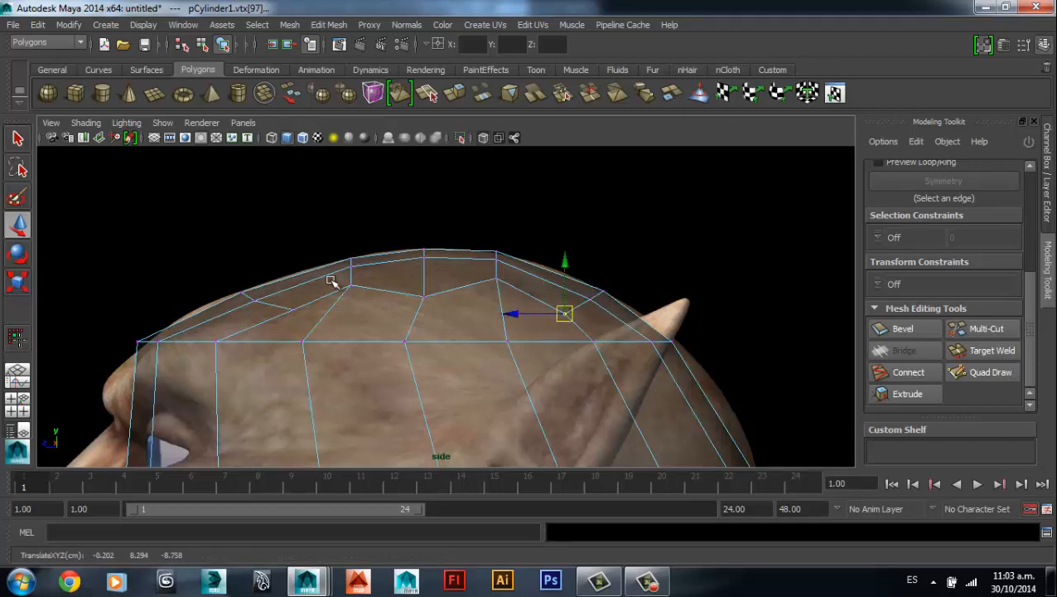
pyautogui.click(423, 295)
pyautogui.moveTo(424, 295); pyautogui.dragTo(428, 273)
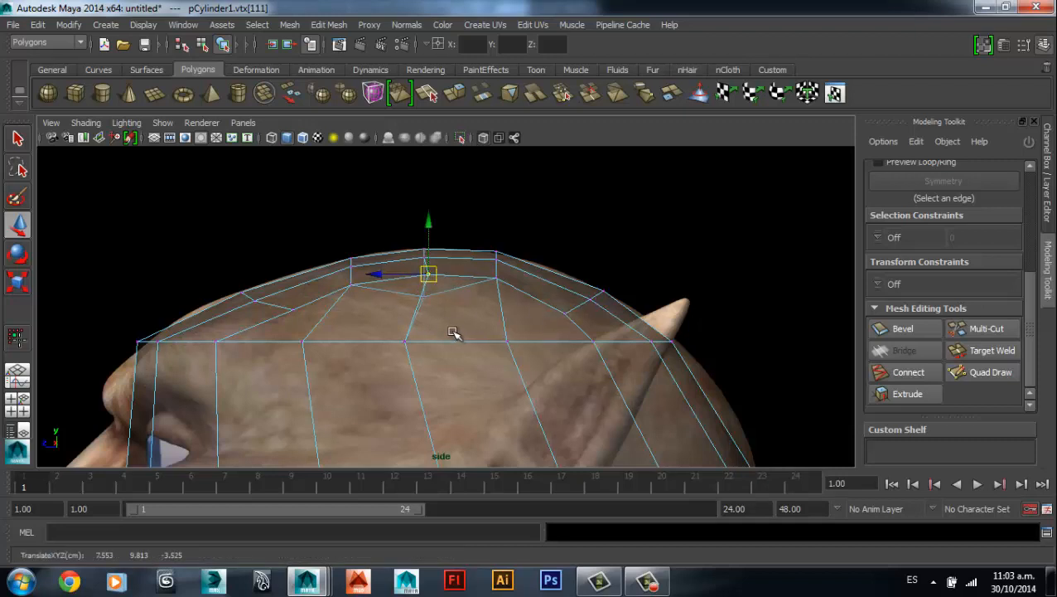
pyautogui.hotkey('ctrl', 'z')
# - Raise the lowest middle vertices of the top rim on both sides of the head to align with their neighbours in the side view
pyautogui.click(424, 296)
pyautogui.moveTo(424, 296); pyautogui.dragTo(423, 275)
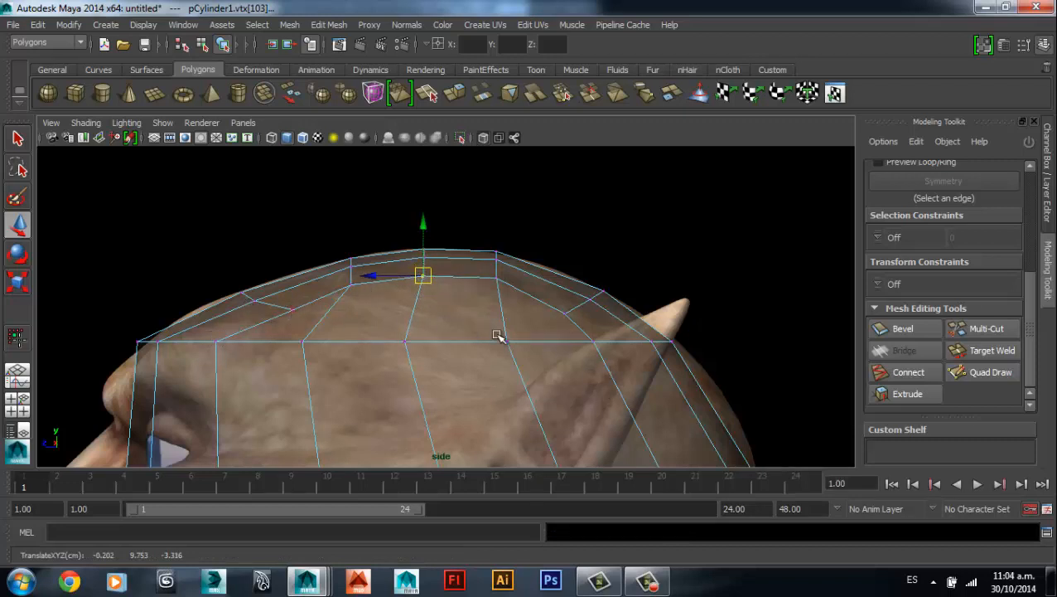
# - Examine the whole head mesh against the side reference and its rounded form from behind in the perspective view
pyautogui.keyDown('alt'); pyautogui.moveTo(527, 355); pyautogui.dragTo(535, 300, button='middle'); pyautogui.keyUp('alt')
pyautogui.keyDown('alt'); pyautogui.moveTo(323, 309); pyautogui.dragTo(401, 309, button='middle'); pyautogui.keyUp('alt')
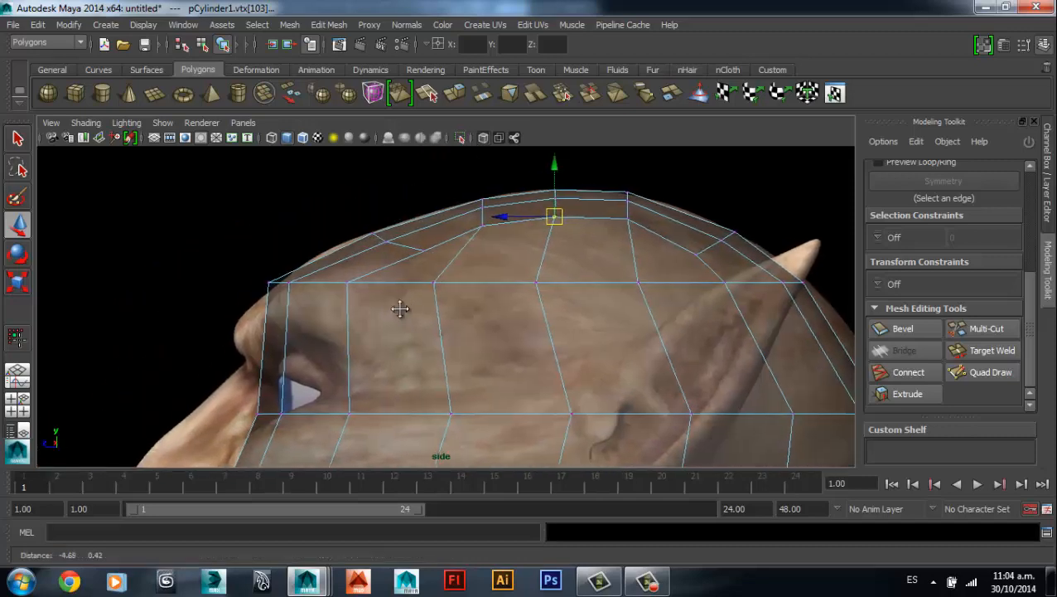
pyautogui.scroll(2, 371, 275)
pyautogui.scroll(-5, 418, 308)
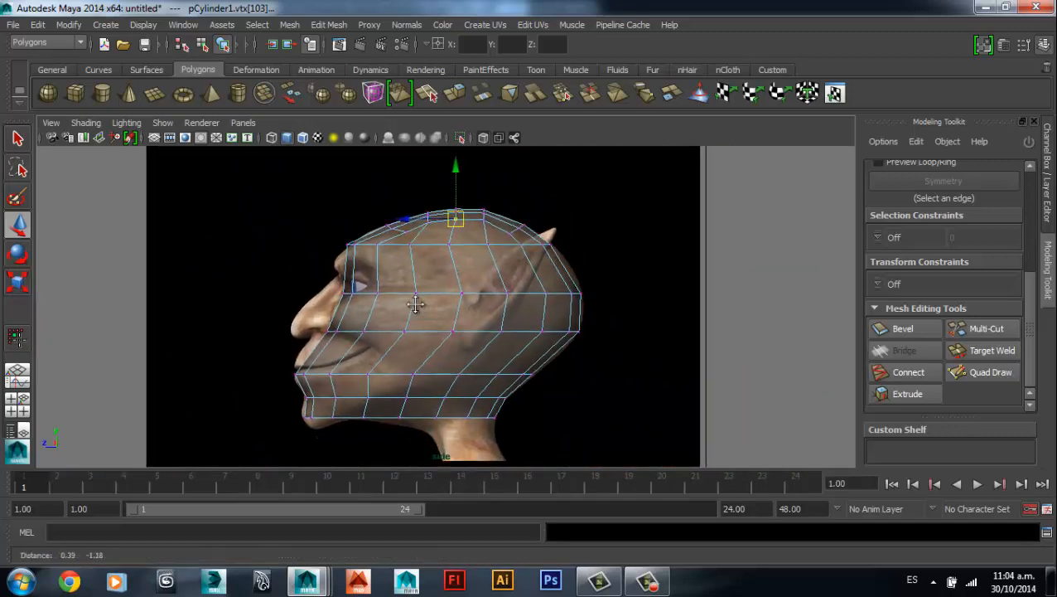
pyautogui.press('space')
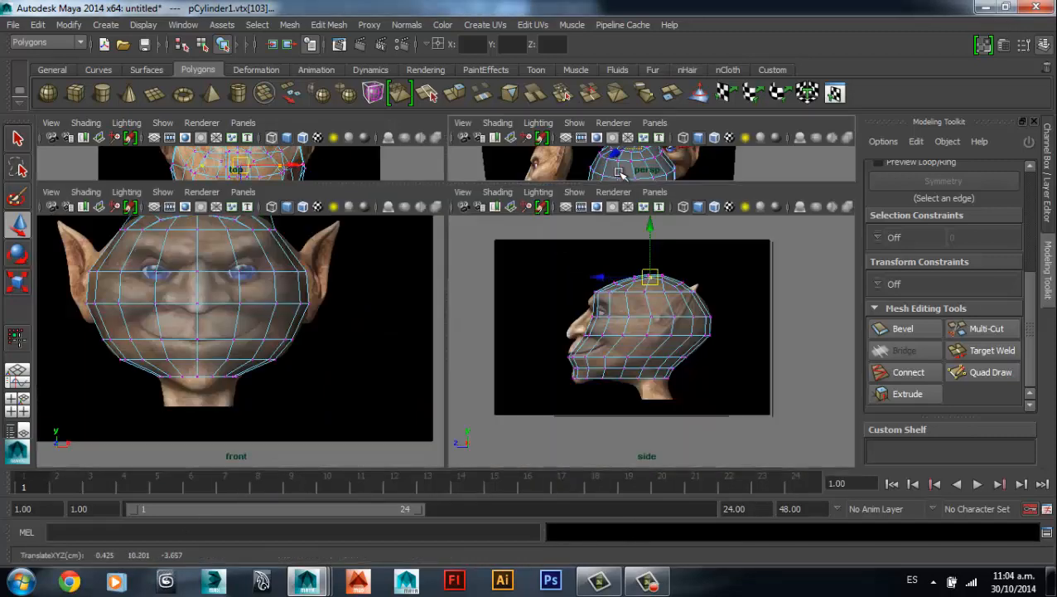
pyautogui.press('space')
pyautogui.keyDown('alt'); pyautogui.moveTo(540, 365); pyautogui.dragTo(392, 351); pyautogui.keyUp('alt')
pyautogui.scroll(3, 435, 349)
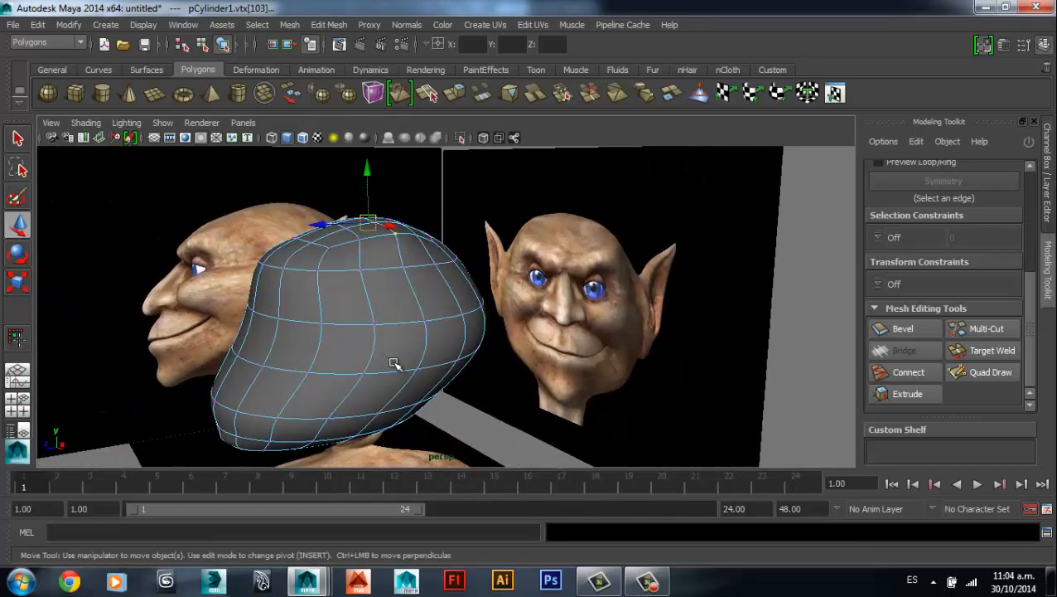
pyautogui.hotkey('alt', 'Tab')
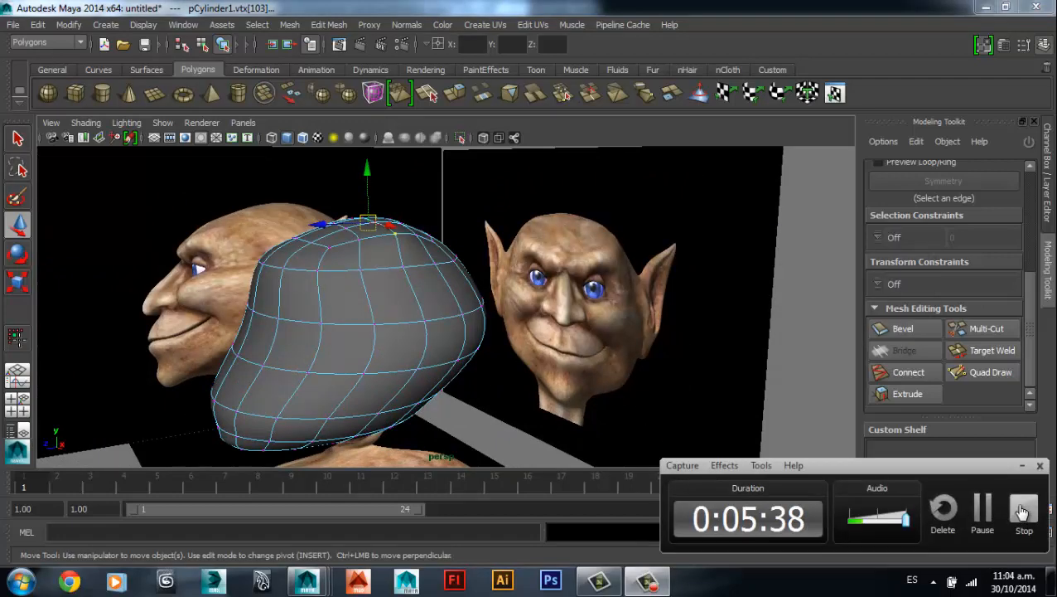